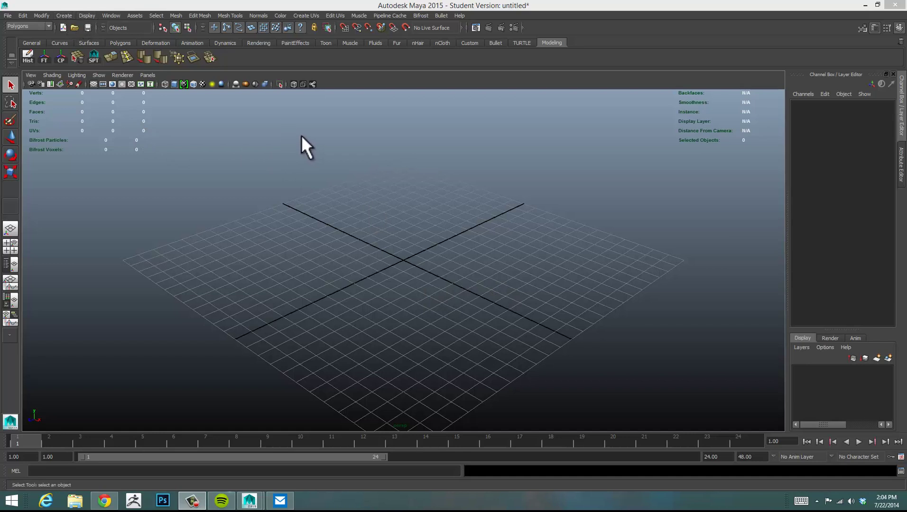
Create a default polygon plane at the grid origin and display it shaded in the perspective view
left_click(65, 16)
mouse_move(68, 29)
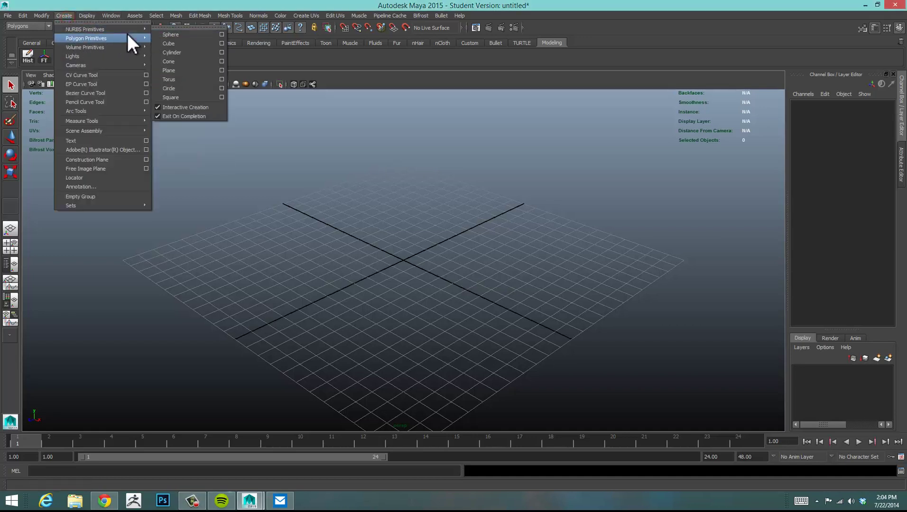
mouse_move(126, 38)
left_click(186, 79)
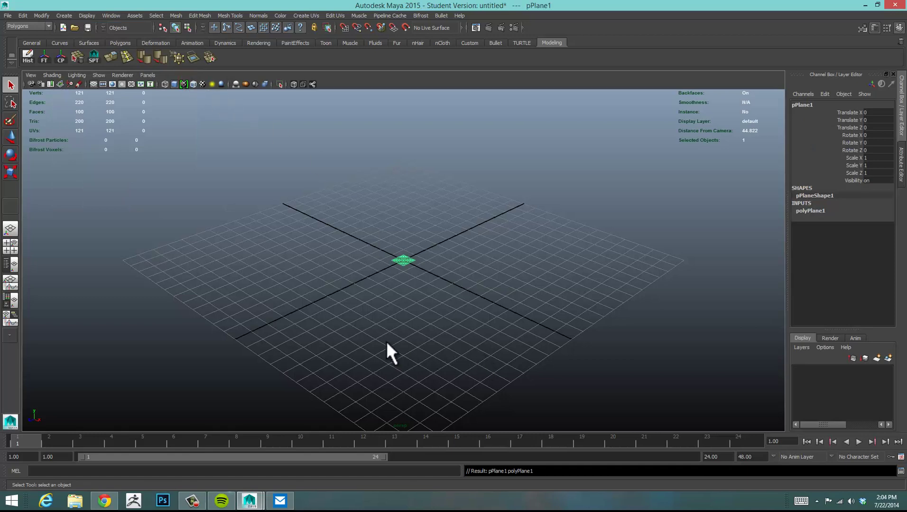
right_click_drag(389, 331, 846, 297, "alt")
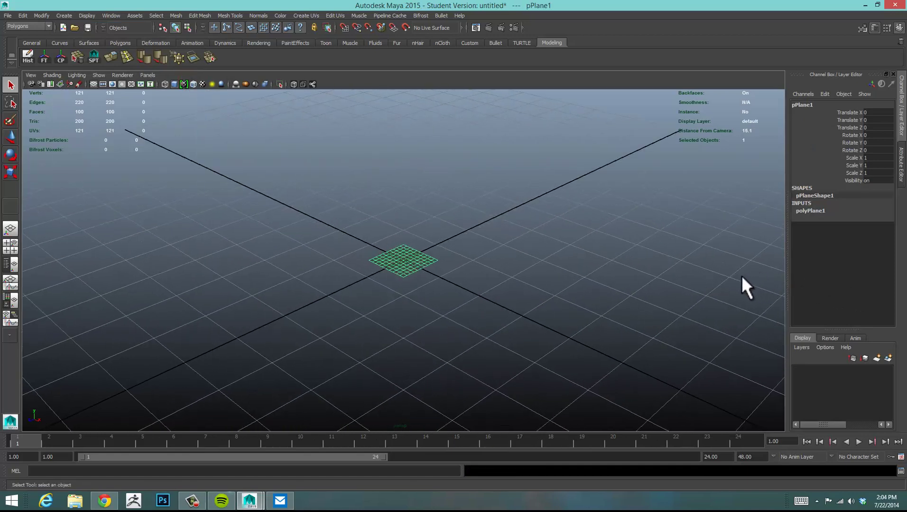
key("5")
right_click_drag(490, 258, 546, 260, "alt")
right_click_drag(438, 264, 618, 248, "alt")
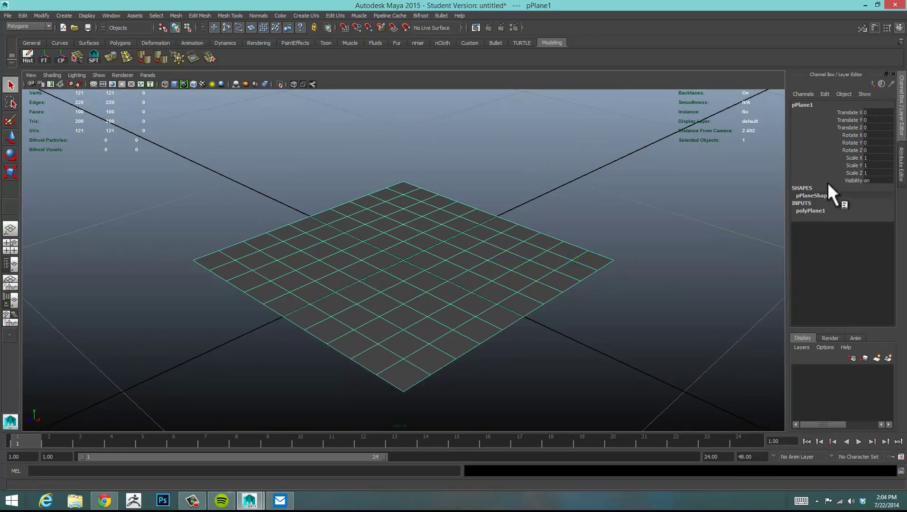
Set the plane's Subdivisions Width and Subdivisions Height to 1, and deselect the plane
left_click(808, 210)
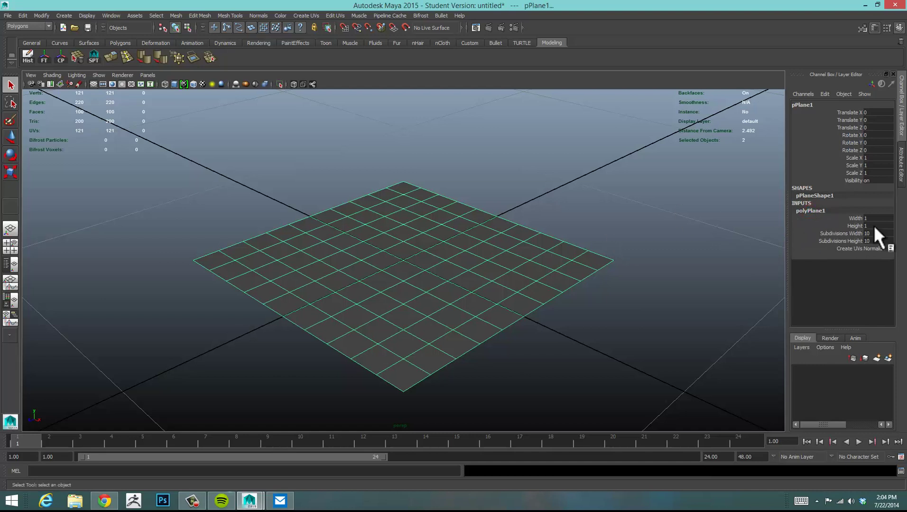
left_click_drag(848, 234, 849, 242)
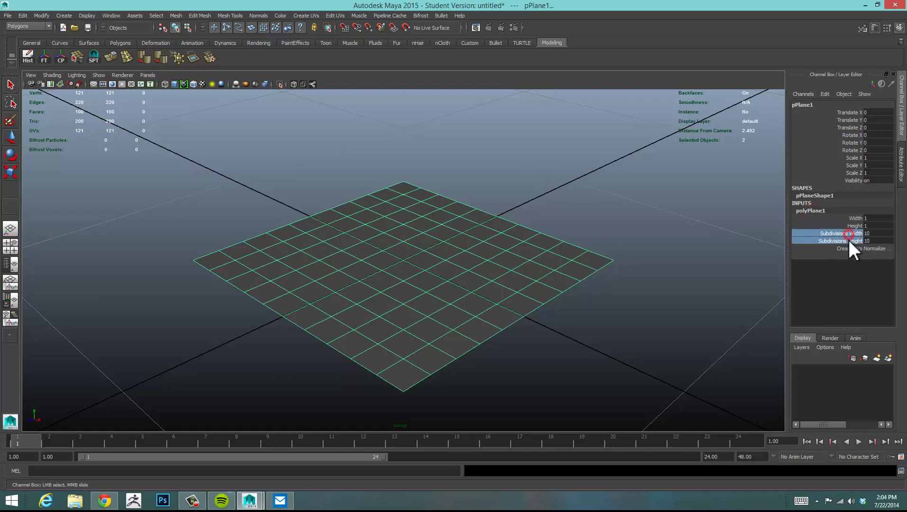
middle_click_drag(677, 213, 551, 219)
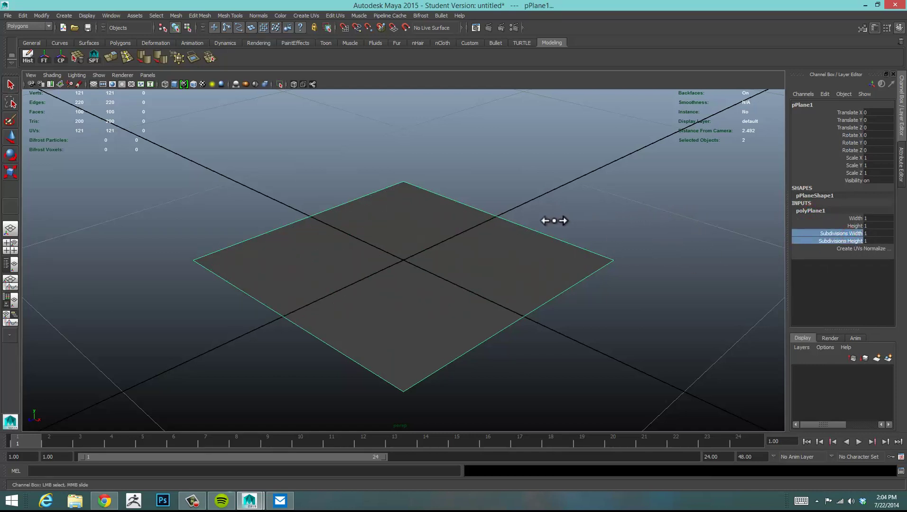
left_click(551, 175)
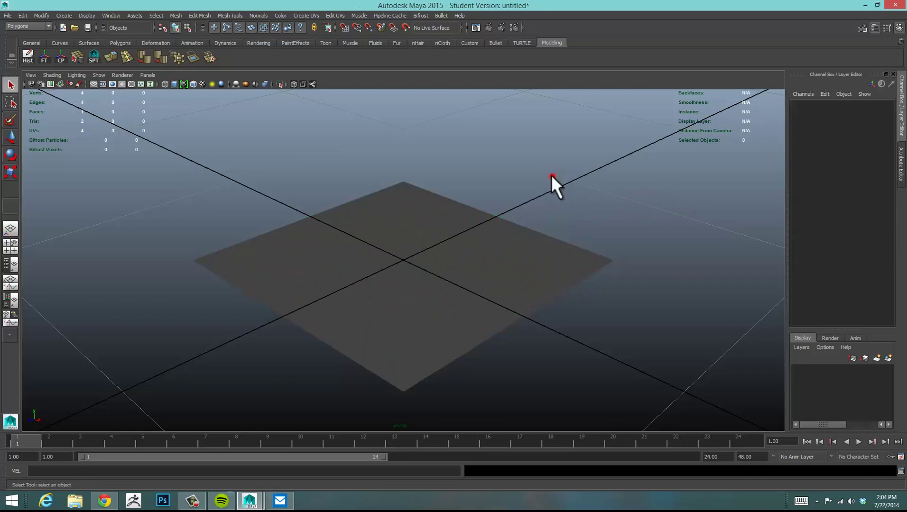
Move the plane up along the Y axis to a Translate Y of about 0.131
left_click(541, 257)
key("w")
left_click_drag(405, 219, 405, 180)
left_click(609, 166)
left_click_drag(559, 330, 557, 308, "alt")
Switch the plane to vertex mode and select individual corner vertices one at a time
left_click(427, 236)
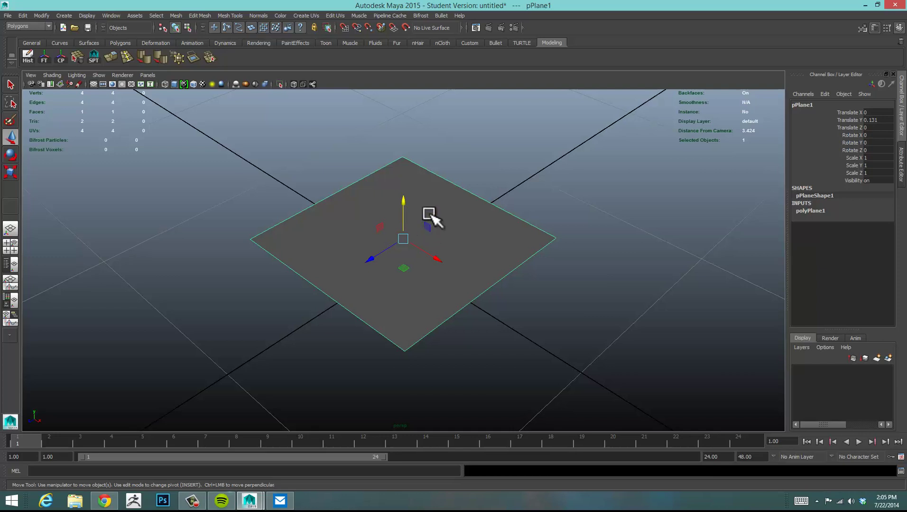
right_click(401, 157)
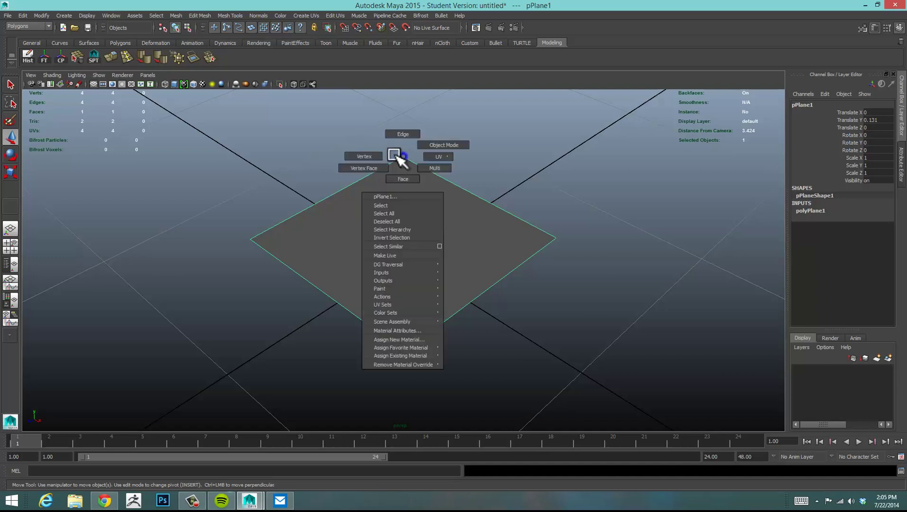
left_click(361, 157)
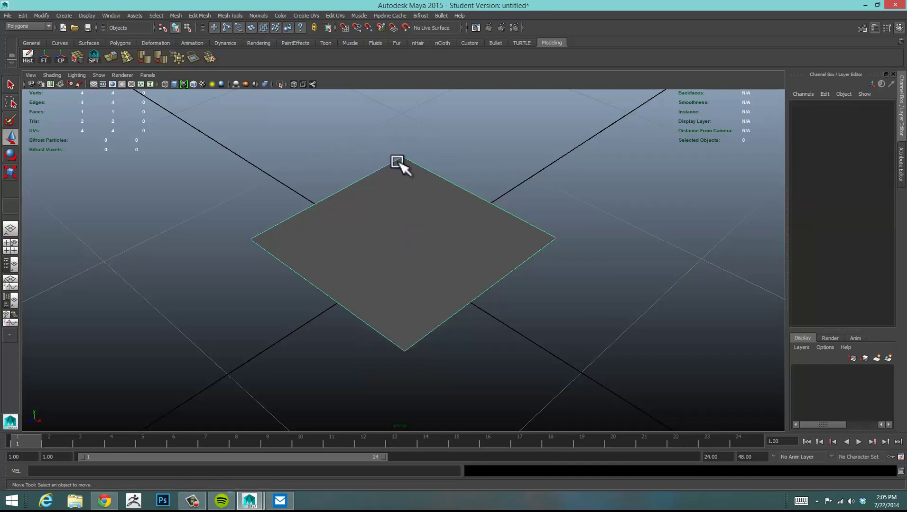
right_click_drag(407, 170, 366, 174)
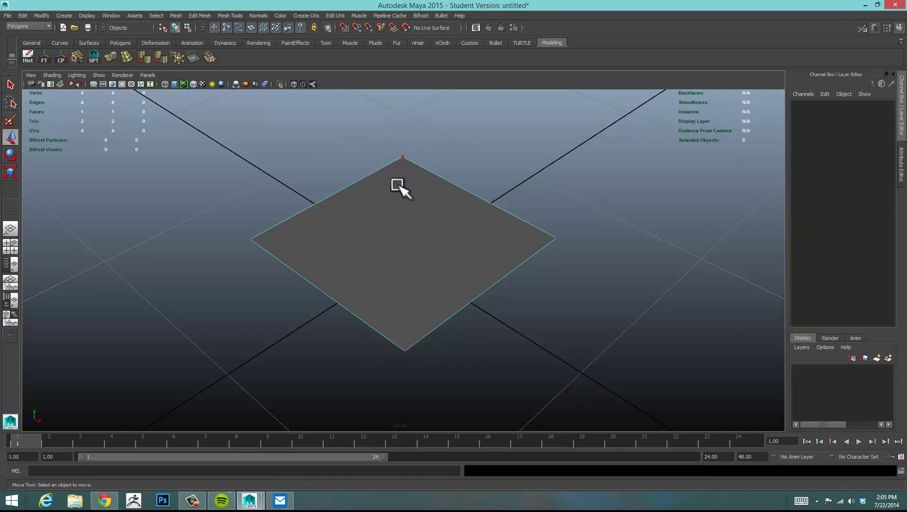
left_click_drag(182, 215, 280, 270)
left_click_drag(393, 143, 409, 164)
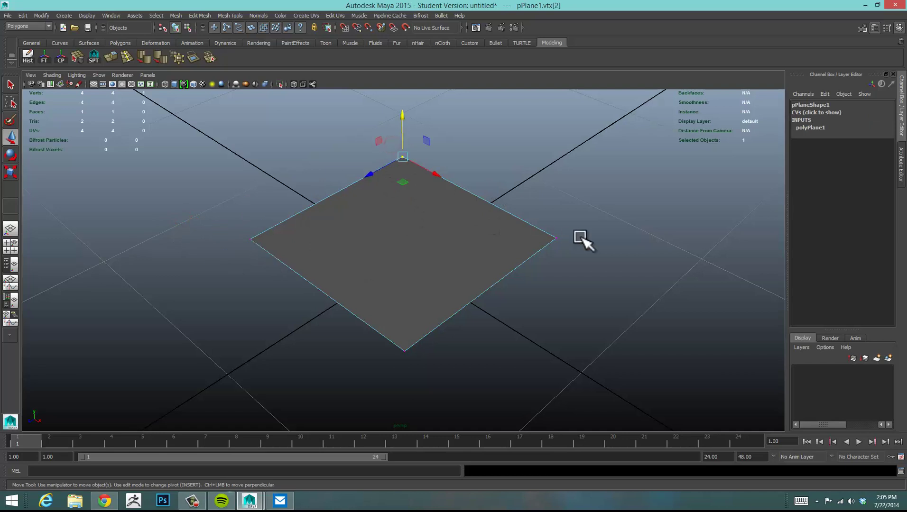
left_click_drag(574, 208, 542, 245)
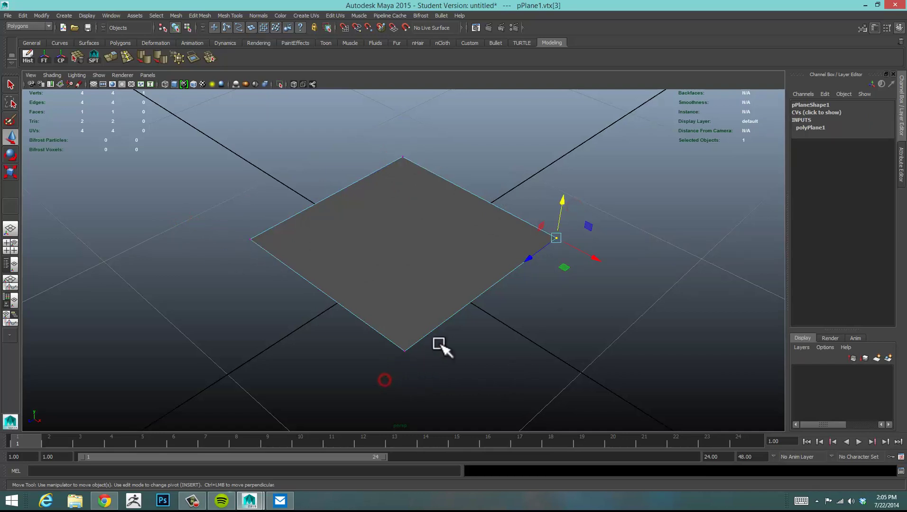
left_click_drag(601, 207, 555, 254)
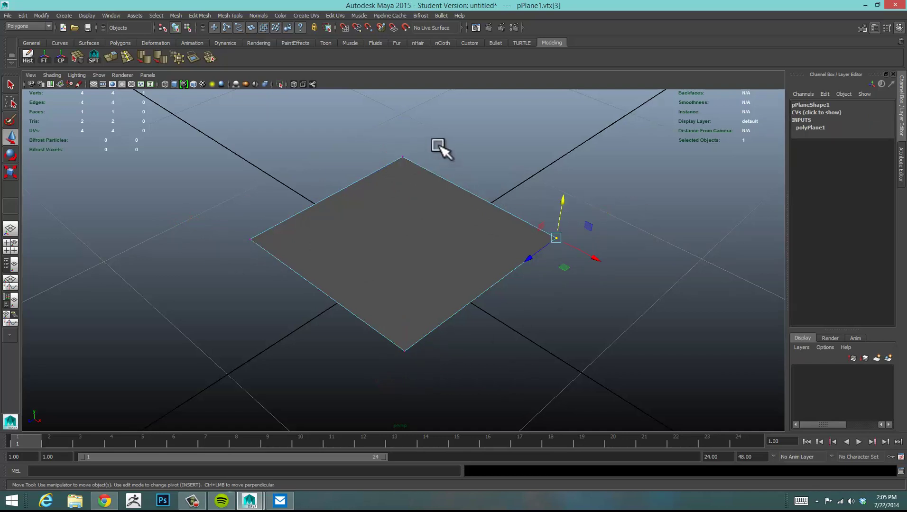
Select the plane's back corner vertex and try moving it along the vertical axis, checking it from several angles
left_click_drag(386, 135, 423, 166)
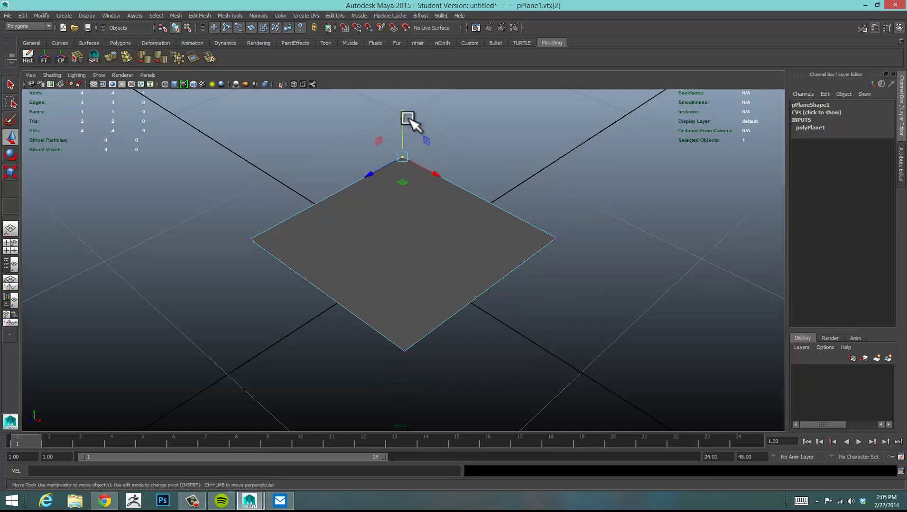
left_click_drag(404, 117, 404, 118)
left_click(543, 204)
left_click_drag(541, 203, 496, 208, "alt")
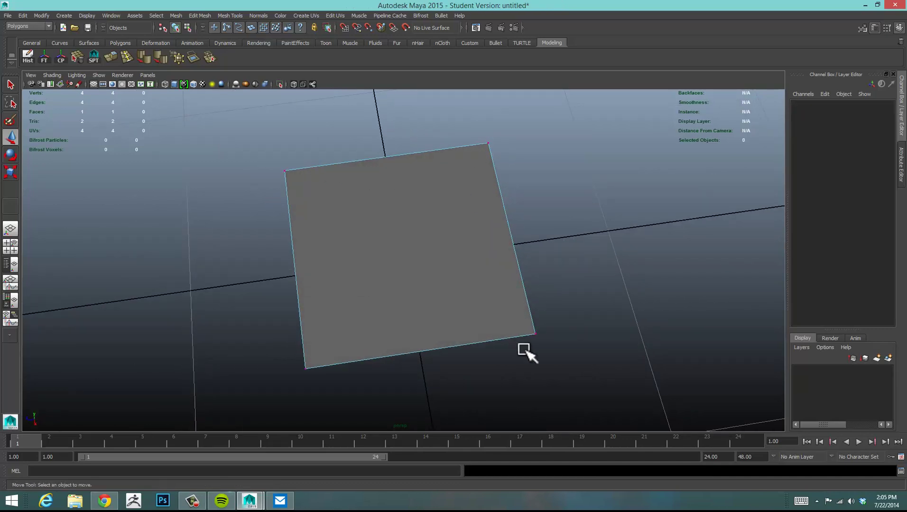
left_click_drag(591, 194, 565, 182, "alt")
left_click_drag(481, 150, 551, 225)
middle_click_drag(565, 213, 592, 192, "alt")
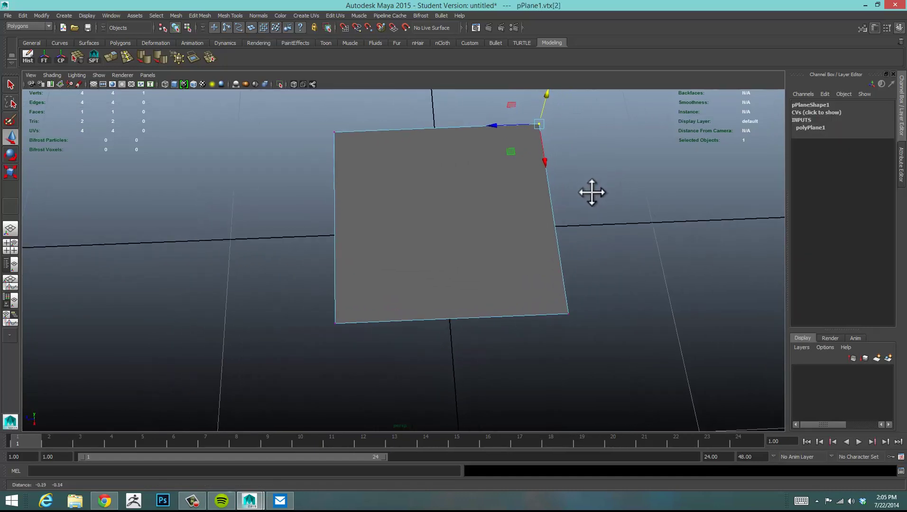
left_click_drag(592, 192, 583, 209, "alt")
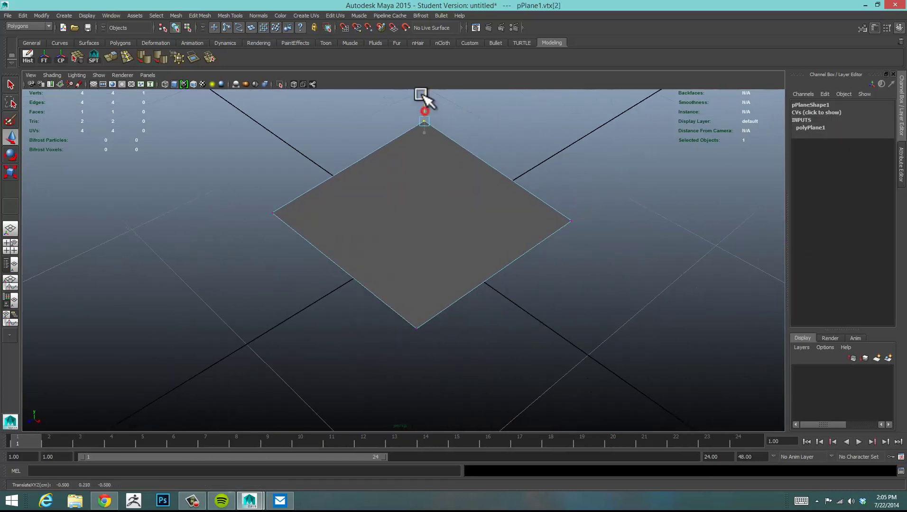
left_click_drag(528, 150, 412, 230, "alt")
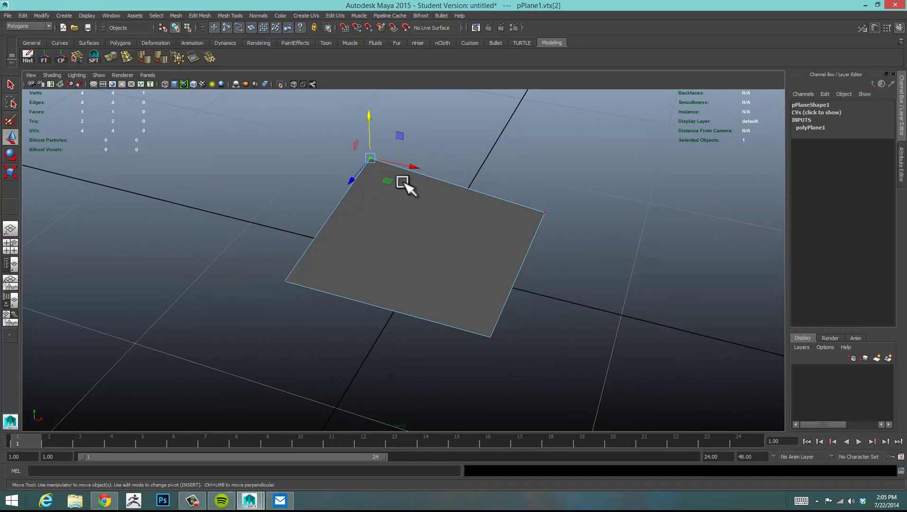
Switch the plane to edge mode and select its border edges one at a time, finishing with the left edge
right_click(418, 215)
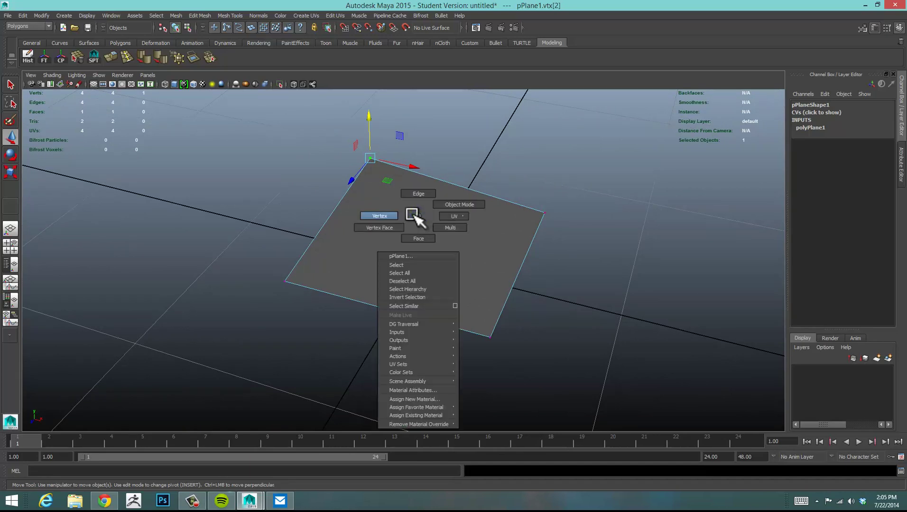
left_click(424, 195)
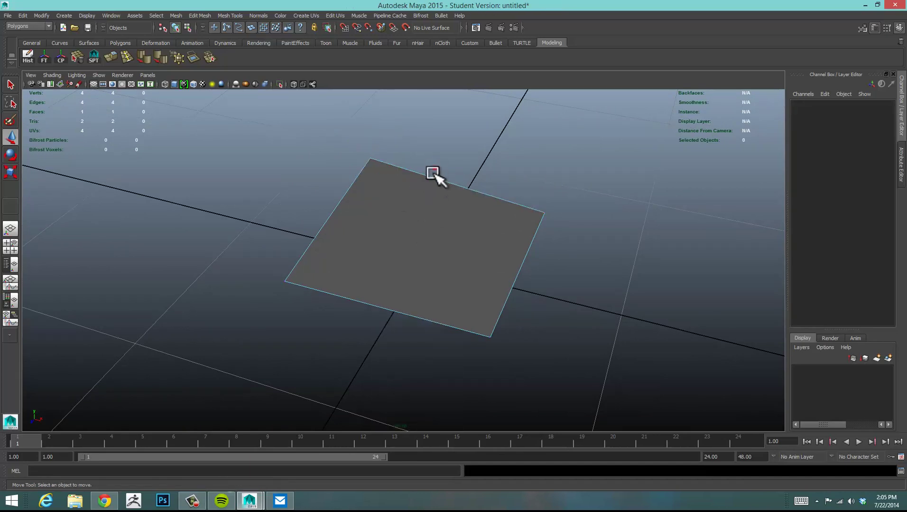
left_click(433, 173)
left_click(496, 269)
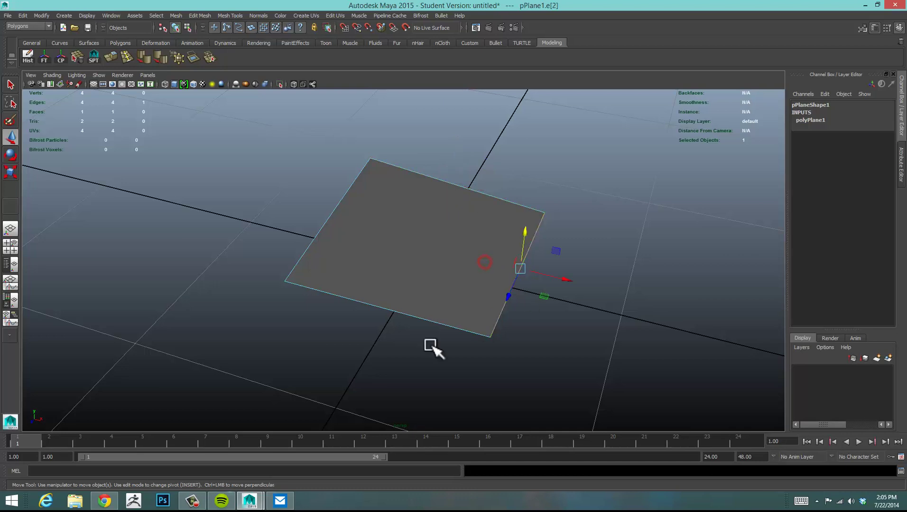
left_click(402, 305)
left_click(318, 238)
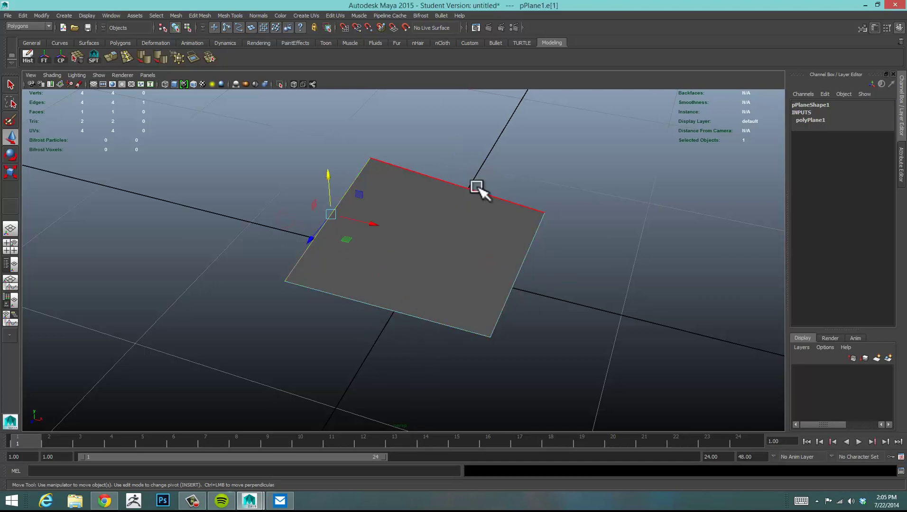
left_click(433, 203)
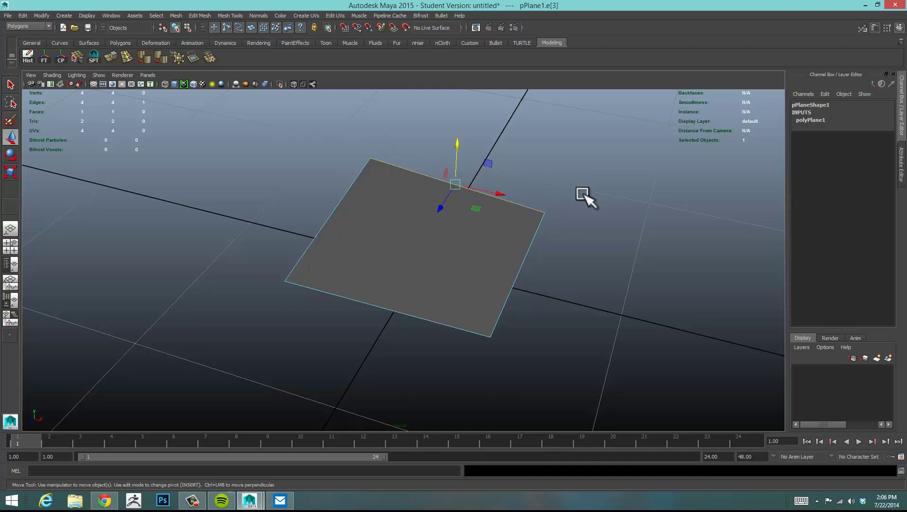
left_click(394, 165)
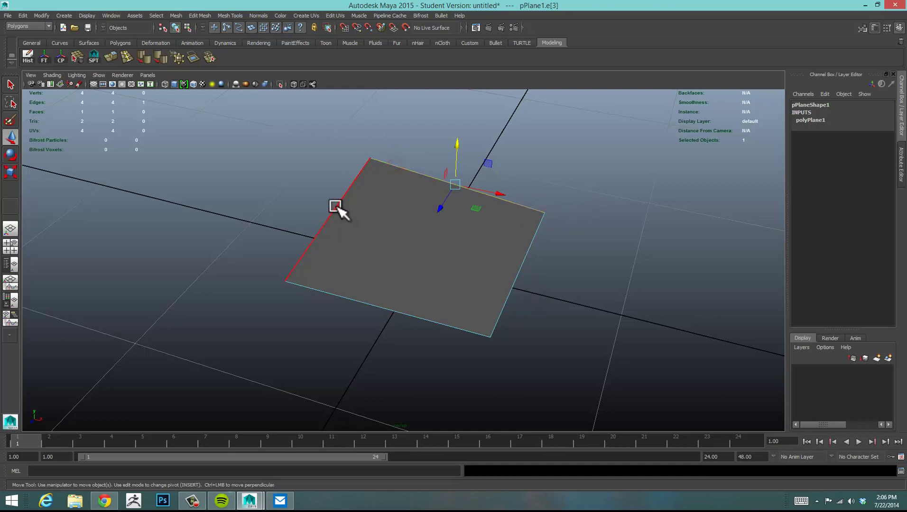
left_click(335, 207)
left_click(369, 158)
left_click(343, 197)
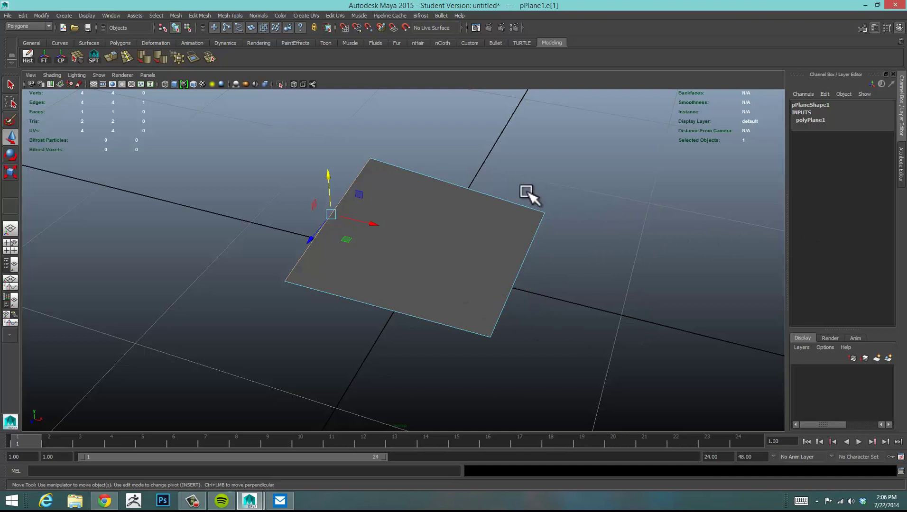
Switch the plane to face mode and select its single face
left_click_drag(527, 192, 462, 219, "alt")
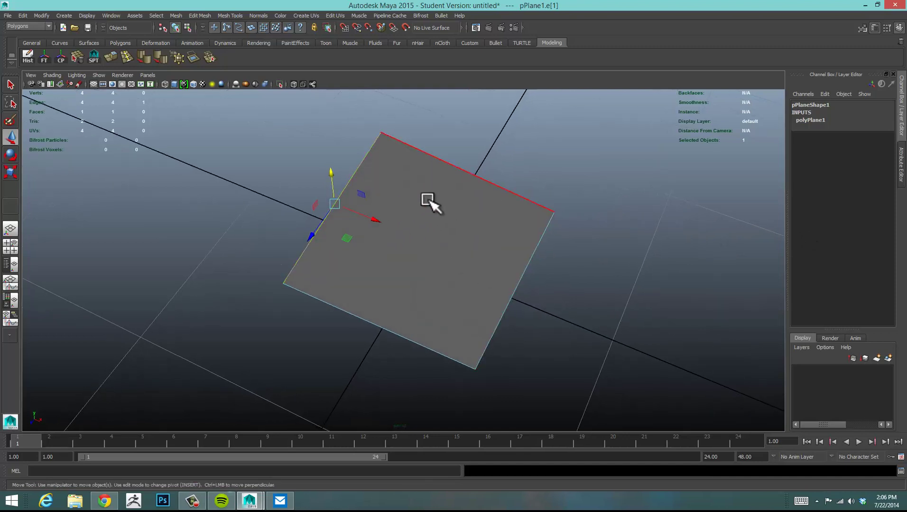
right_click_drag(428, 207, 430, 226)
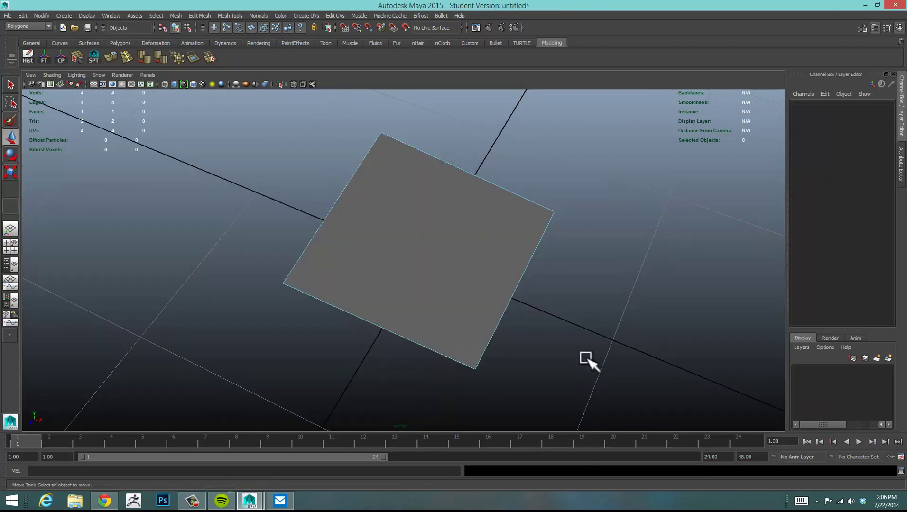
left_click(415, 221)
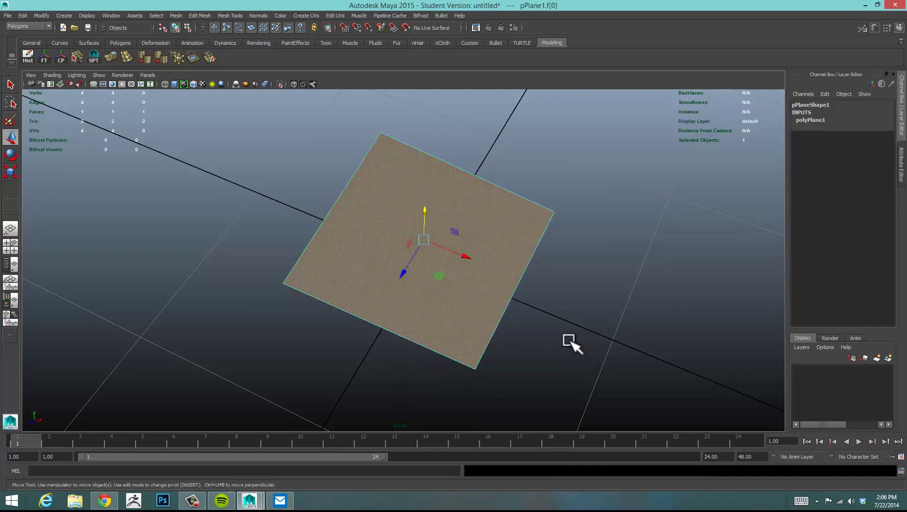
mouse_move(647, 332)
left_mouse_down("alt")
mouse_move(643, 286)
mouse_move(653, 323)
left_mouse_up("alt")
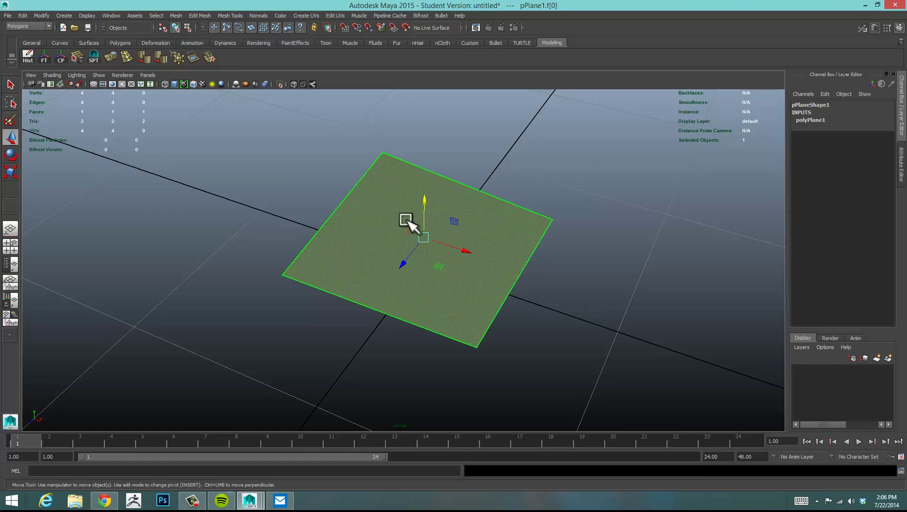
left_click_drag(561, 209, 553, 220, "alt")
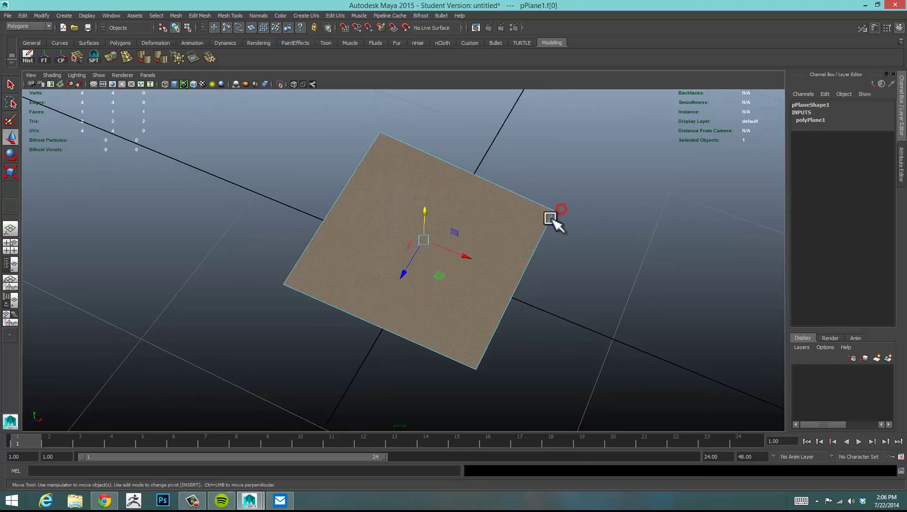
Delete the plane's right corner vertex in vertex mode to turn the quad into a triangle
right_click_drag(549, 210, 530, 209)
left_click_drag(535, 191, 566, 230)
key("Delete")
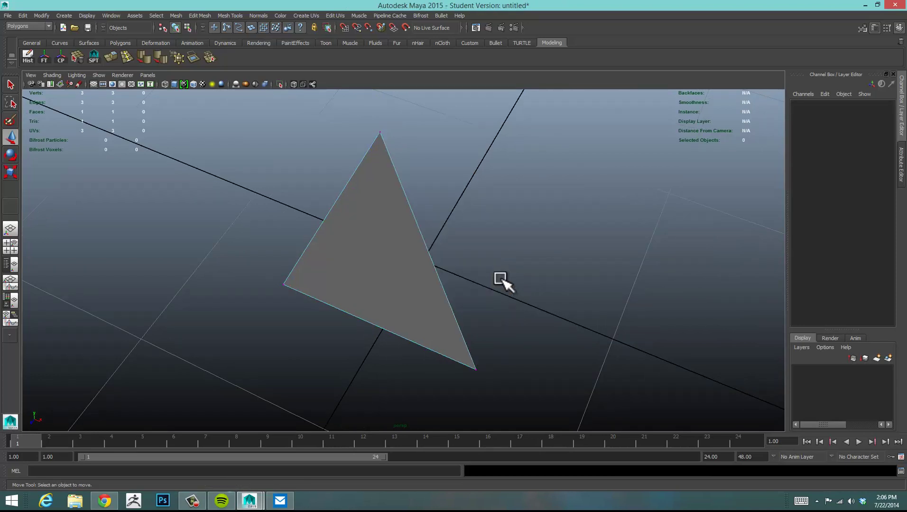
Select a vertex of the triangle, then switch to face mode and select the triangular face
left_click_drag(563, 288, 613, 249, "alt")
left_click_drag(549, 291, 487, 307, "alt")
left_click(526, 316)
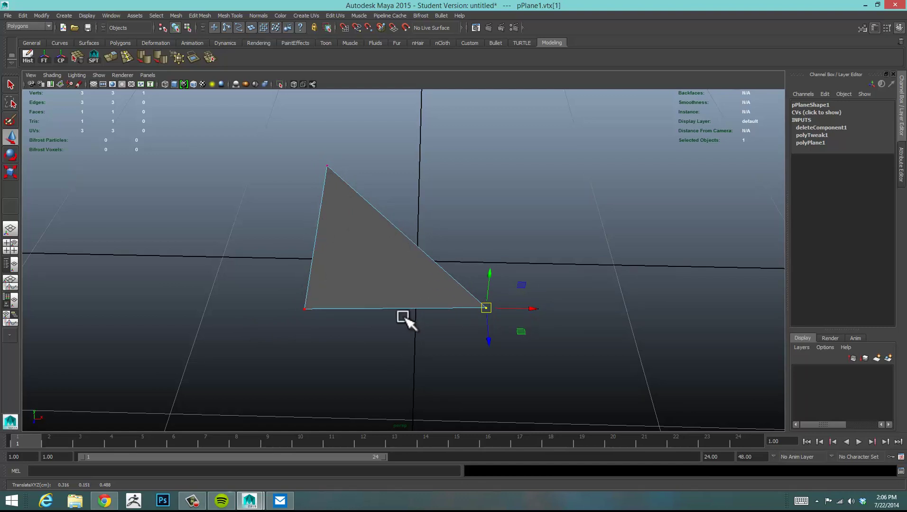
right_click_drag(352, 235, 367, 262)
left_click(346, 257)
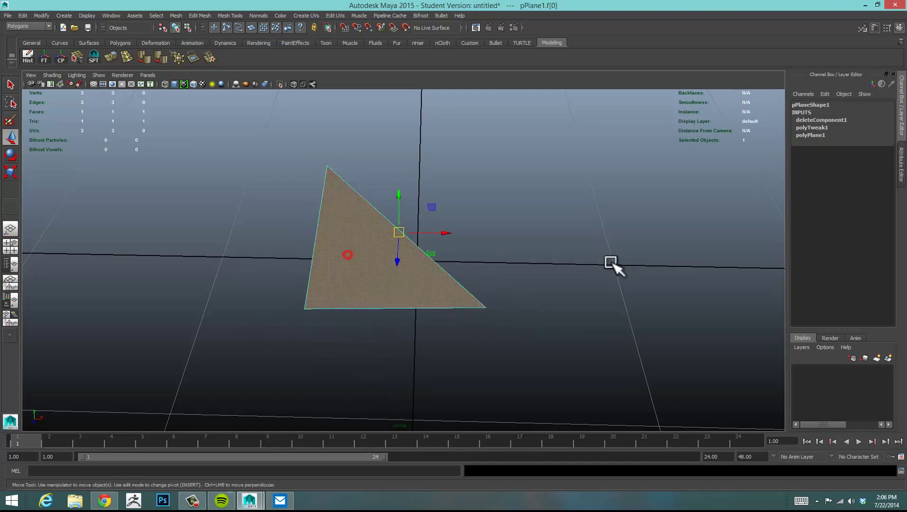
Move the triangular face slightly along the vertical axis and clear the selection
left_click_drag(613, 263, 460, 233, "alt")
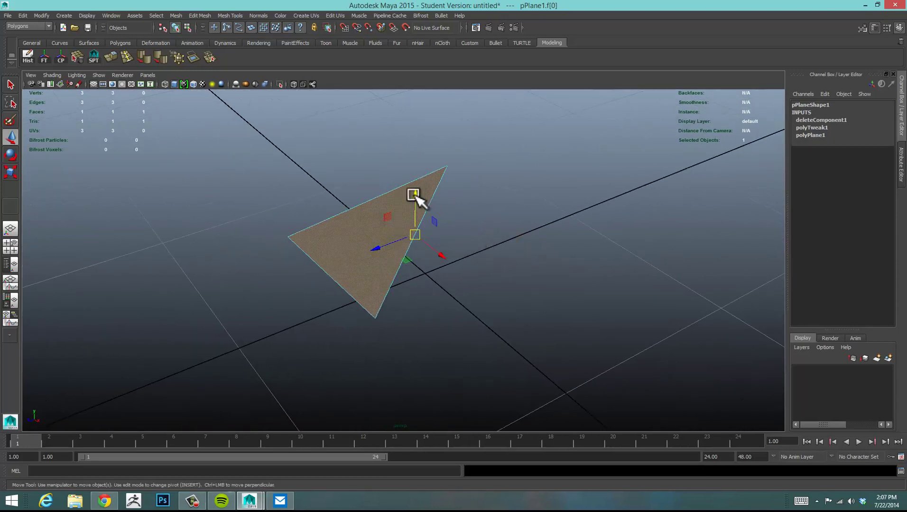
left_click_drag(415, 194, 409, 189)
mouse_move(517, 239)
left_mouse_down("alt")
mouse_move(543, 243)
mouse_move(517, 261)
mouse_move(513, 252)
left_mouse_up("alt")
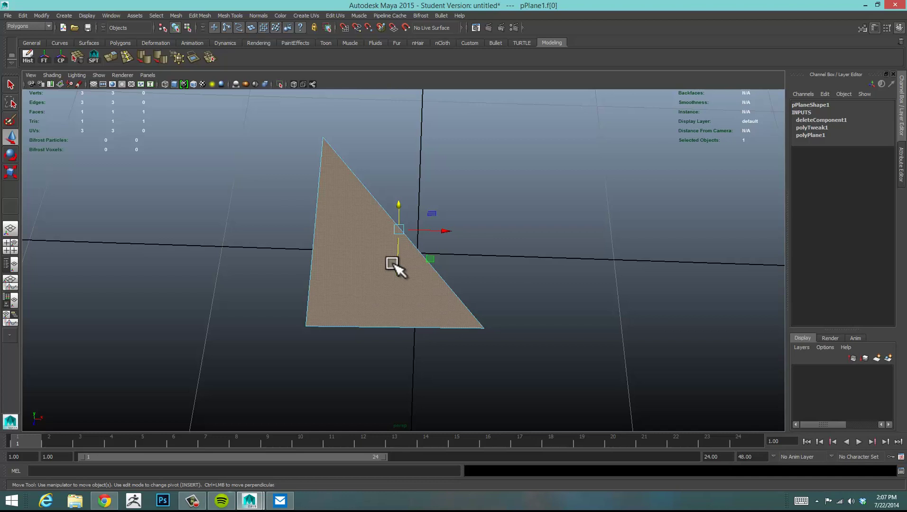
left_click(551, 232)
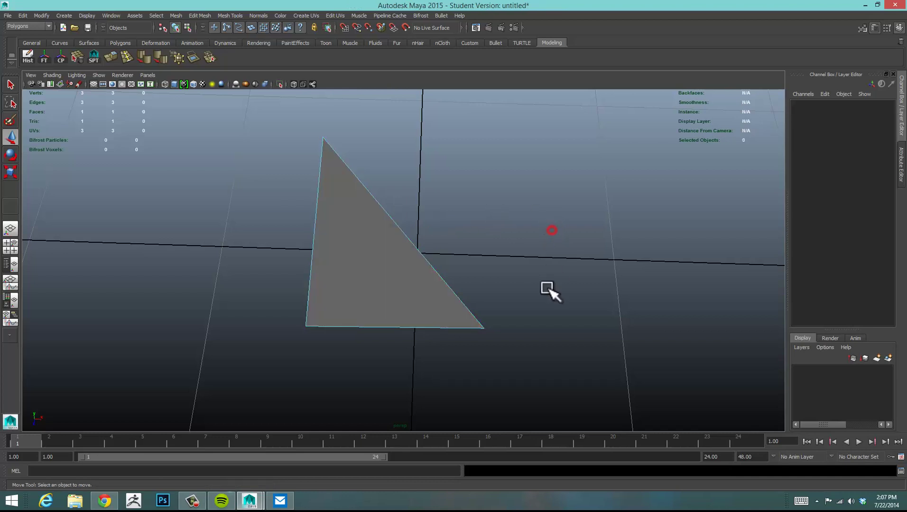
left_click_drag(547, 290, 489, 253, "alt")
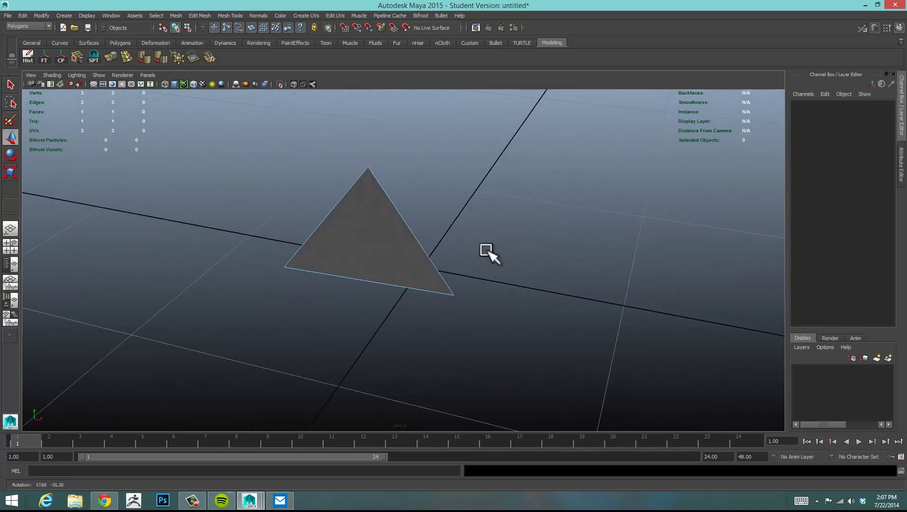
Undo the recent edits back through the vertex deletion so the plane has its fourth corner again
left_click(396, 236)
key("ctrl+z")
key("ctrl+z")
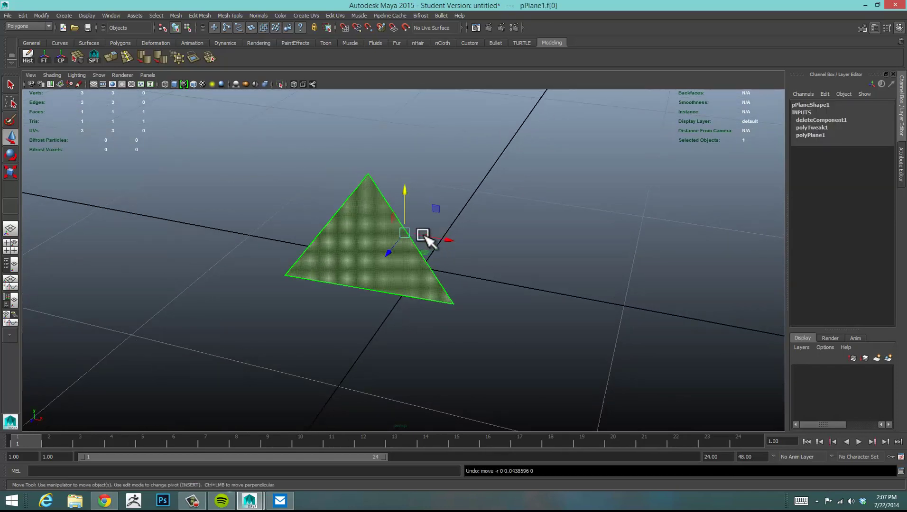
key("ctrl+z")
key("ctrl+z")
key("ctrl+z")
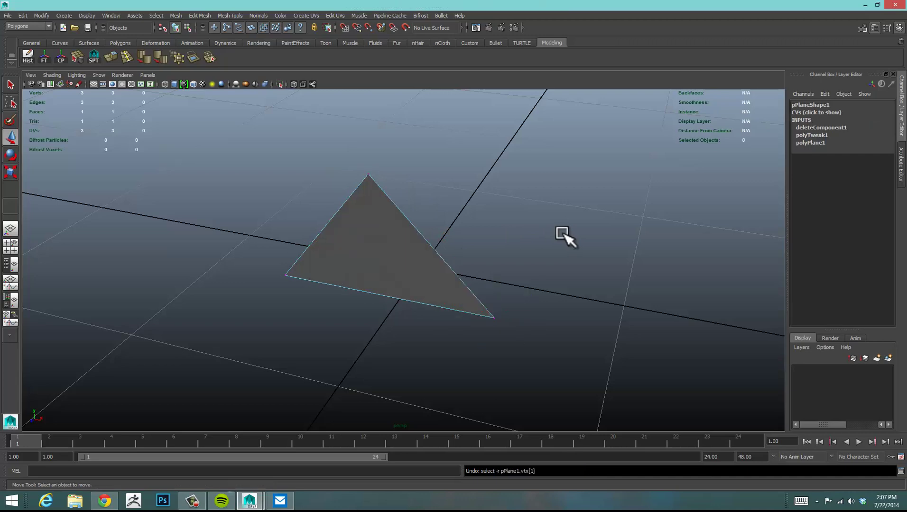
left_click_drag(541, 267, 549, 278, "alt")
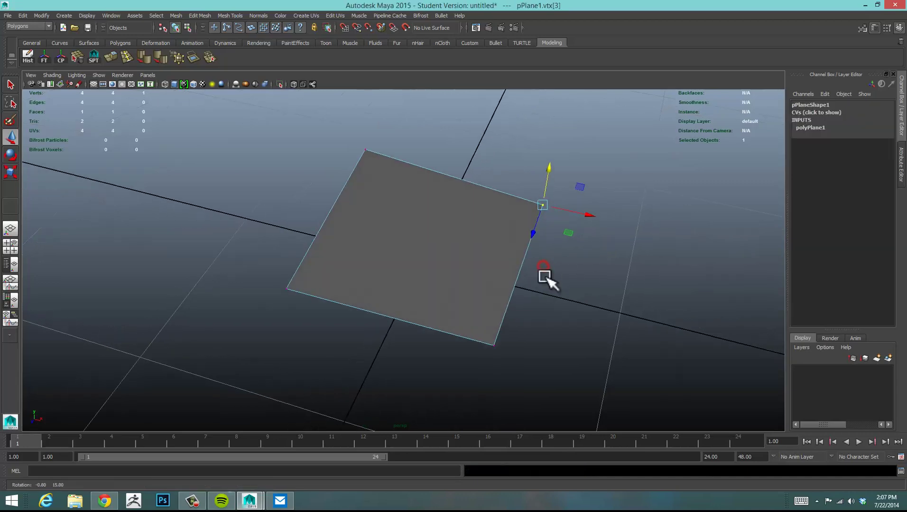
Raise two diagonally opposite corner vertices of the plane, one at a time, to bend the four-sided face
left_click(606, 282)
left_click_drag(606, 282, 537, 252, "alt")
left_click(539, 254)
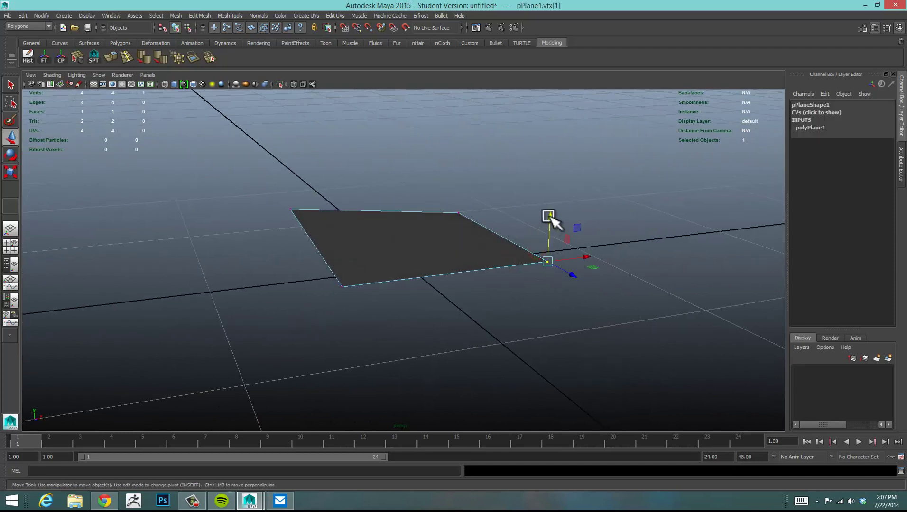
left_click_drag(549, 216, 553, 139)
left_click(271, 200)
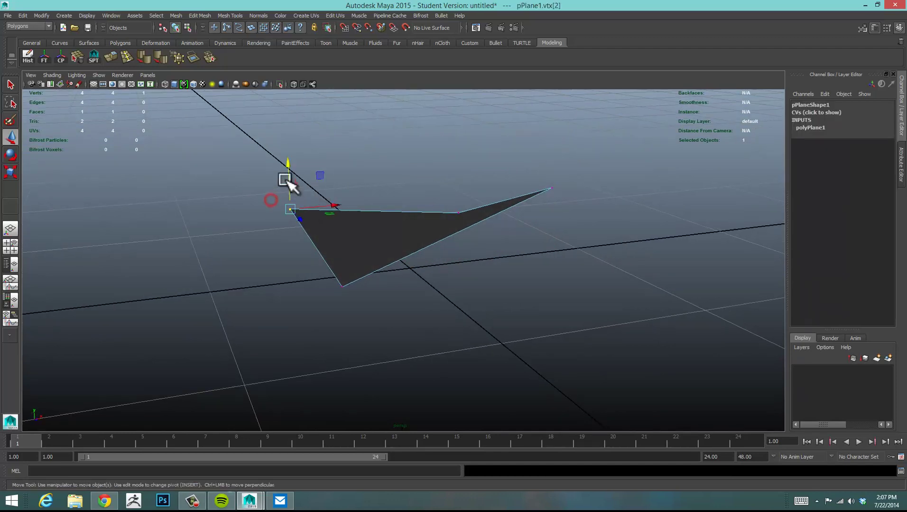
left_click_drag(289, 167, 283, 104)
Examine how the bent four-sided face folds along its diagonal from several angles
left_click_drag(488, 158, 496, 183, "alt")
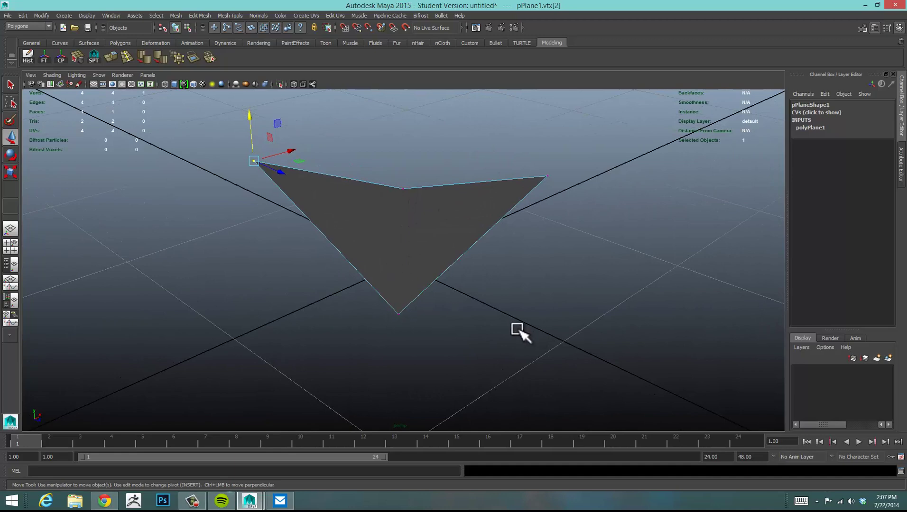
left_click_drag(520, 332, 571, 316, "alt")
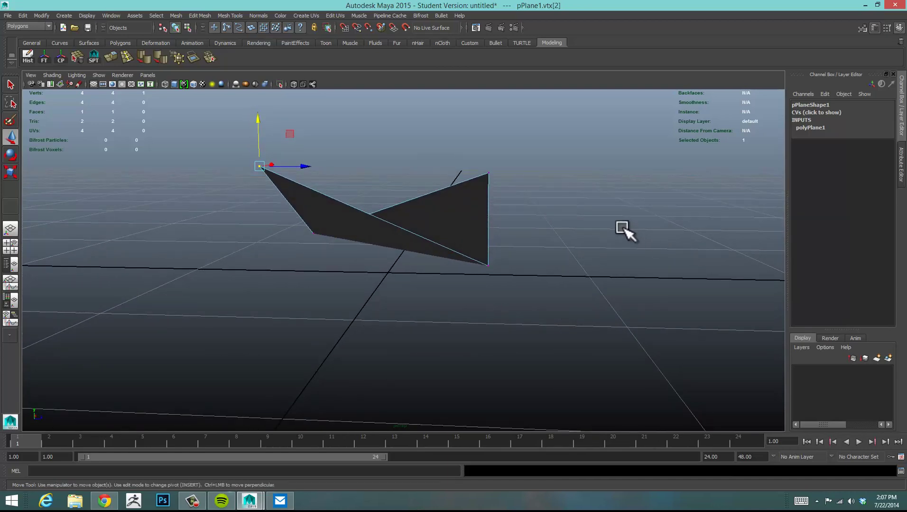
left_click_drag(617, 192, 604, 193, "alt")
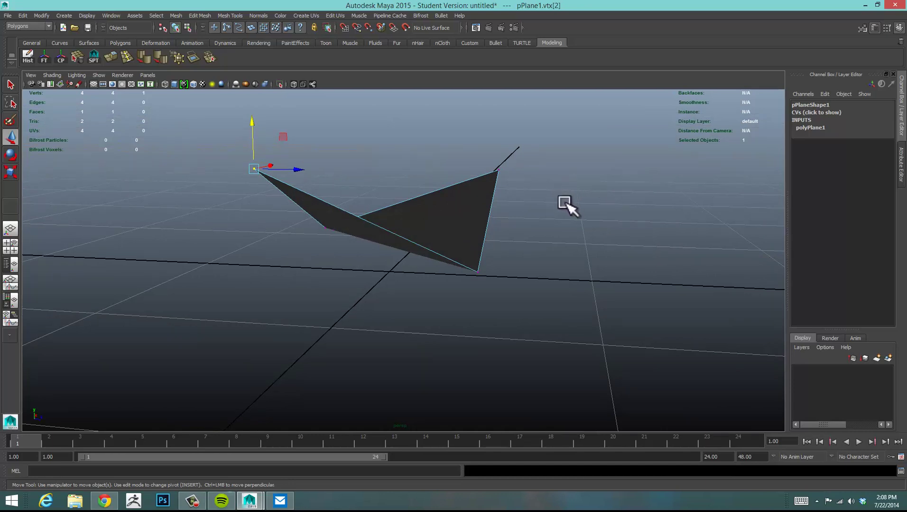
mouse_move(567, 203)
left_mouse_down("alt")
mouse_move(581, 203)
mouse_move(537, 213)
mouse_move(474, 208)
mouse_move(551, 204)
mouse_move(537, 210)
mouse_move(560, 215)
mouse_move(561, 199)
mouse_move(572, 205)
left_mouse_up("alt")
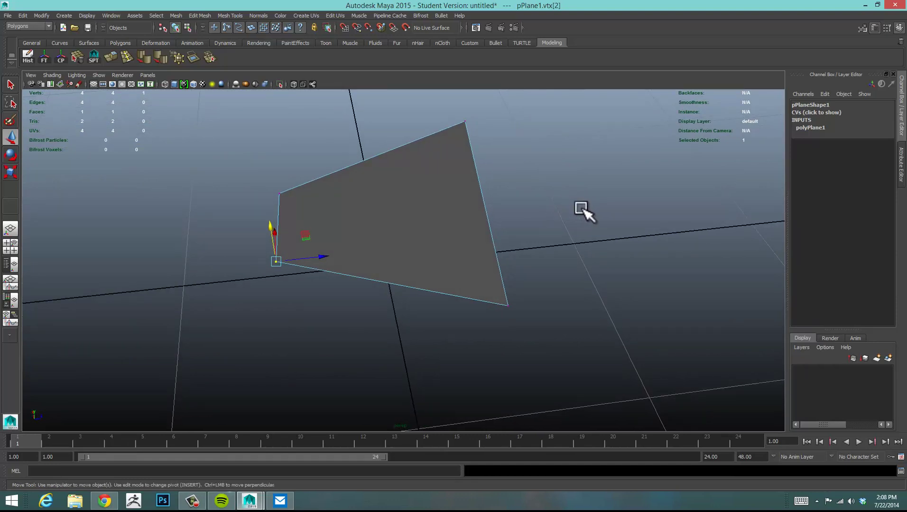
left_click_drag(582, 208, 518, 219, "alt")
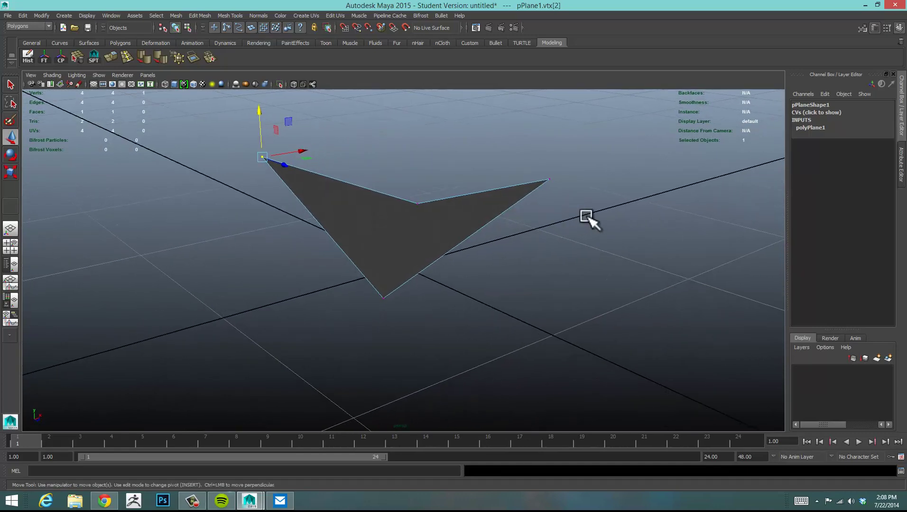
left_click_drag(576, 218, 566, 195, "alt")
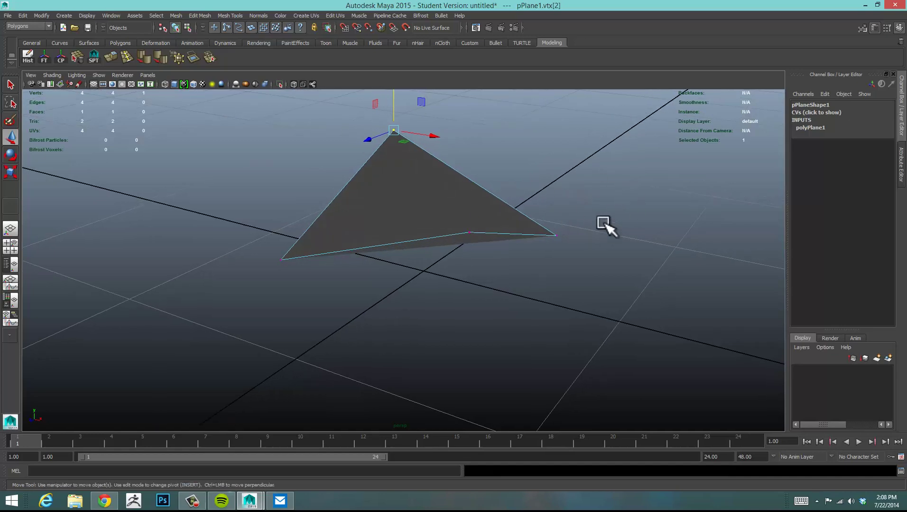
left_click_drag(518, 247, 589, 184, "alt")
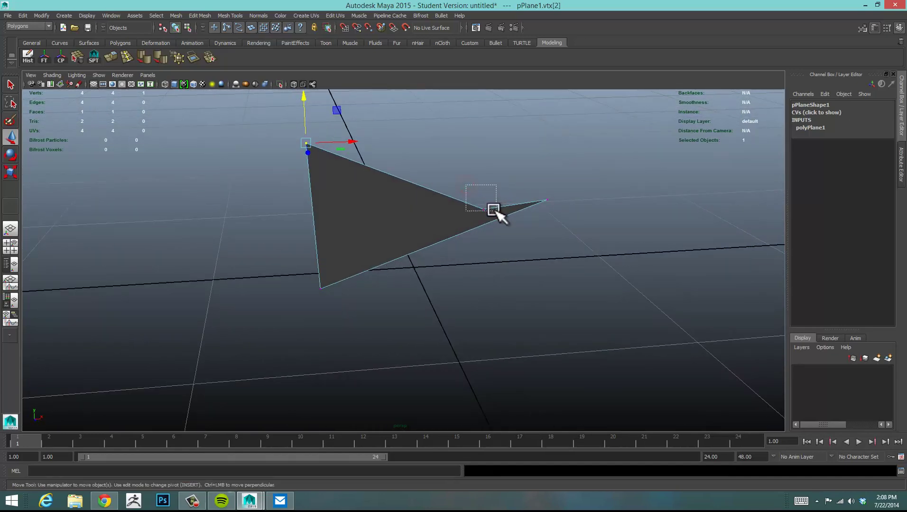
Select the far corner vertex between the two raised corners and move it upward, checking the fold from different sides
left_click_drag(493, 209, 493, 209)
left_click_drag(485, 162, 480, 154)
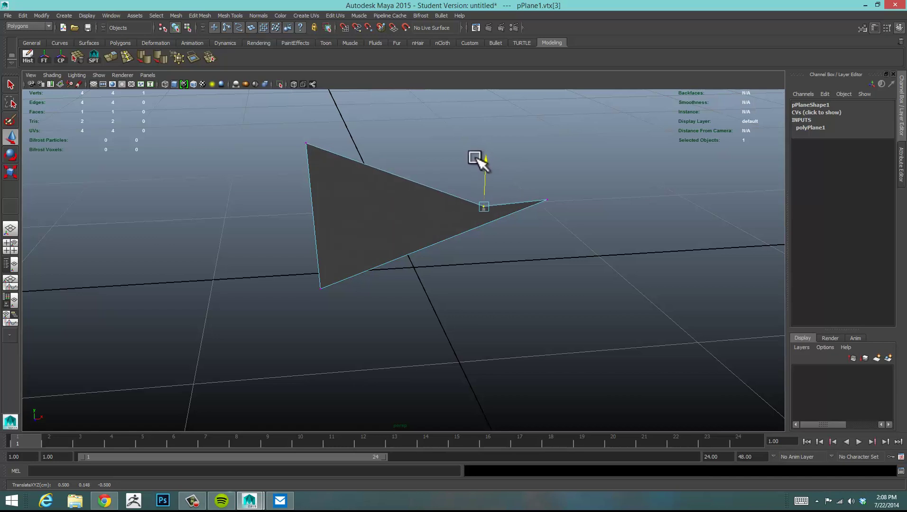
left_click_drag(476, 166, 449, 213, "alt")
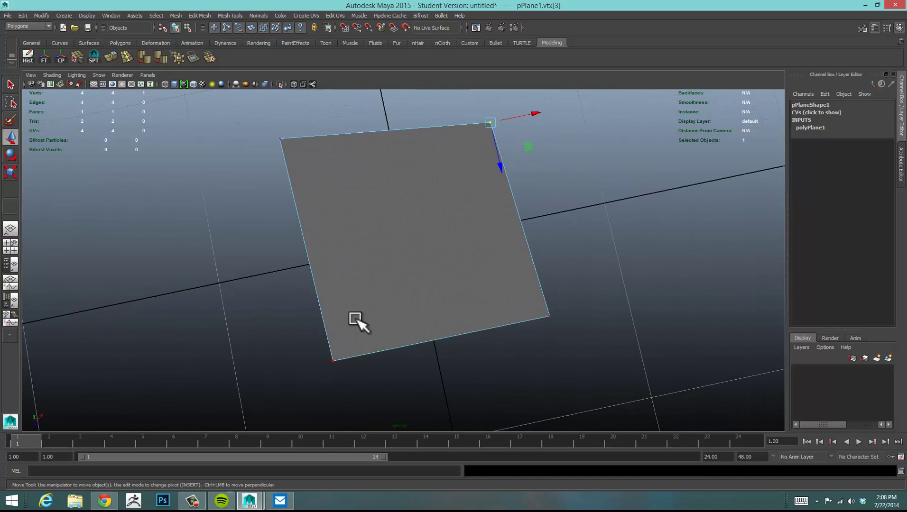
left_click_drag(624, 230, 467, 262, "alt")
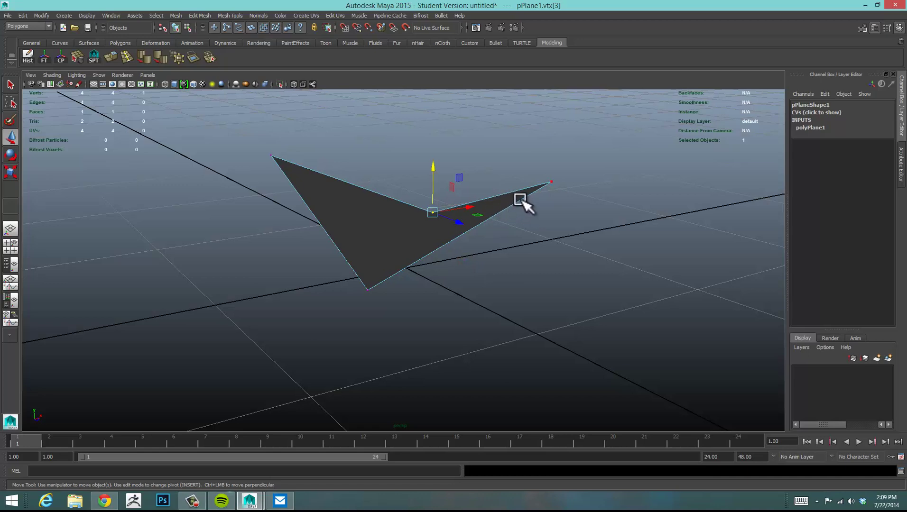
mouse_move(520, 199)
left_mouse_down("alt")
mouse_move(537, 188)
mouse_move(517, 190)
left_mouse_up("alt")
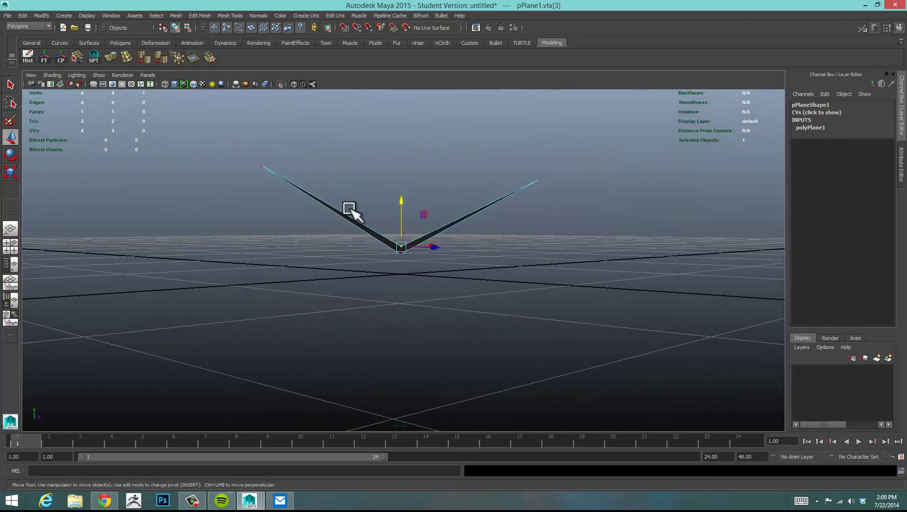
left_click_drag(437, 253, 392, 292, "alt")
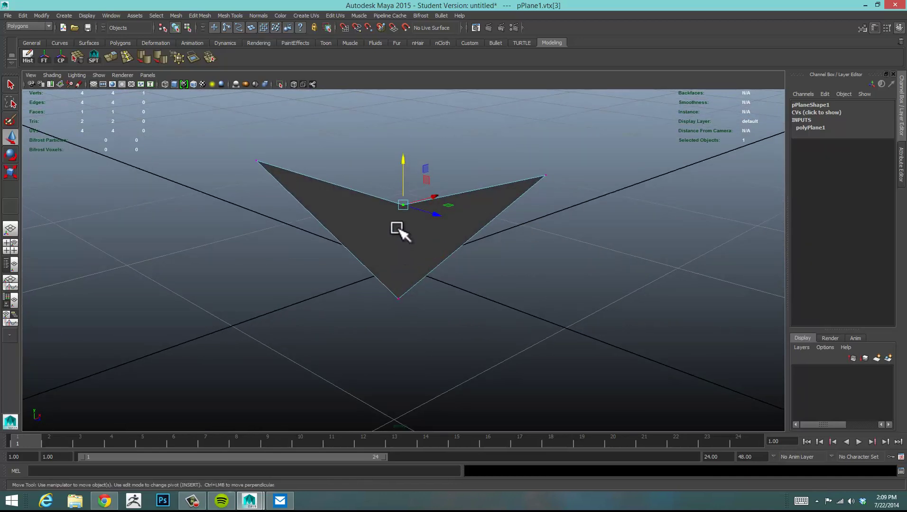
left_click_drag(518, 207, 465, 208, "alt")
left_click_drag(526, 211, 572, 216, "alt")
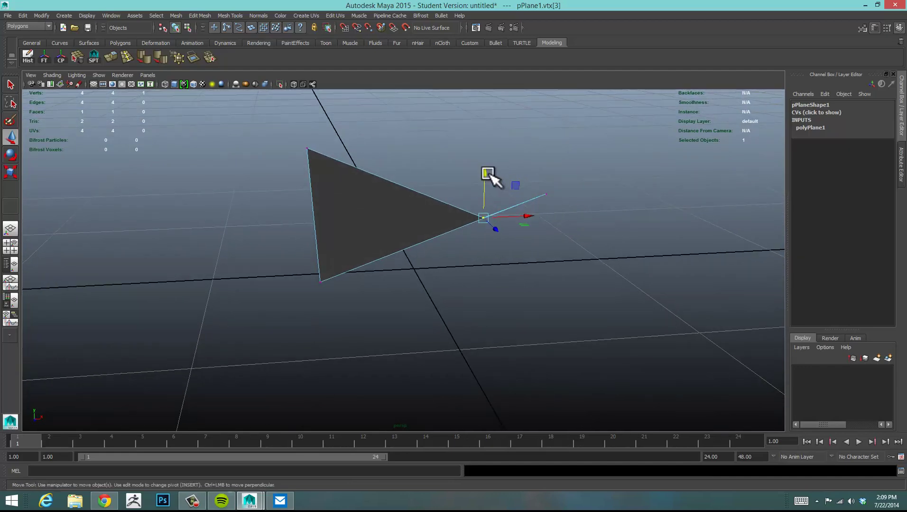
left_click_drag(489, 174, 487, 162)
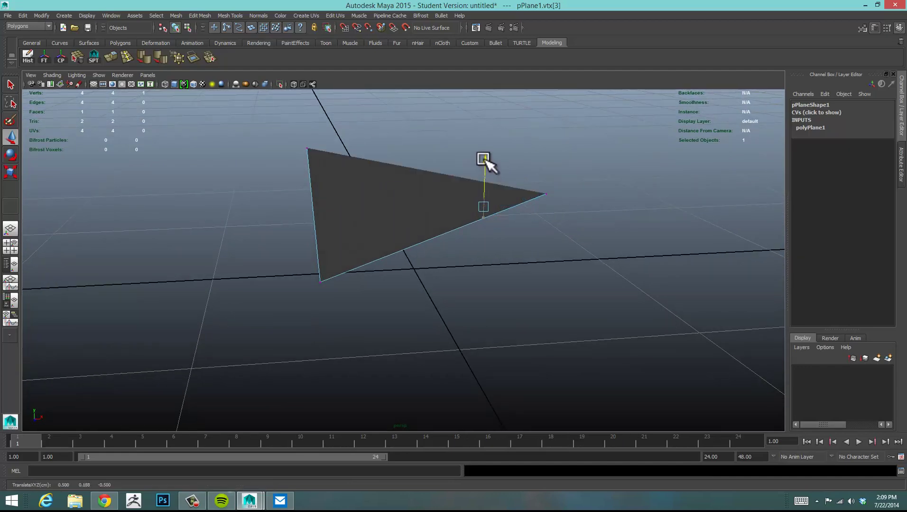
left_click_drag(607, 224, 553, 212, "alt")
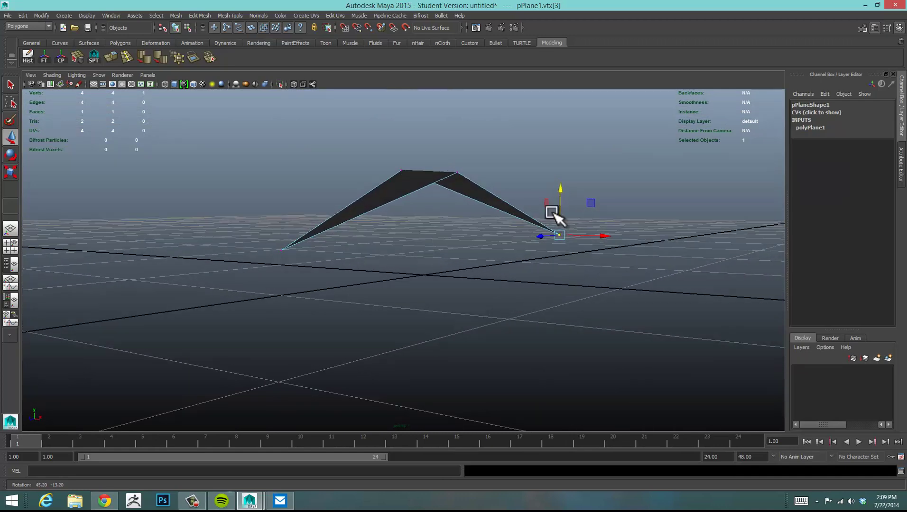
left_click_drag(624, 204, 501, 150, "alt")
left_click_drag(655, 166, 457, 192, "alt")
Select the two raised opposite corner vertices together, lower them to flatten the plane, and clear the selection
left_click(288, 139)
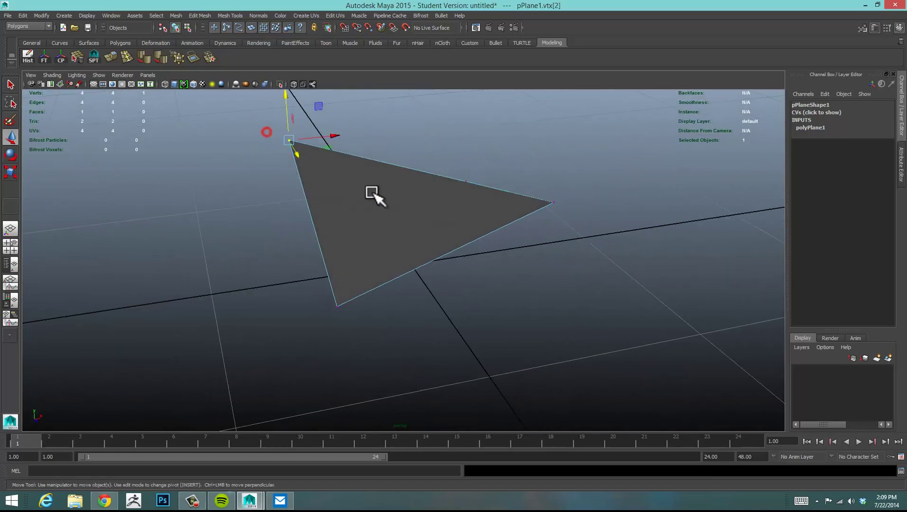
left_click(546, 209, "shift")
left_click_drag(411, 131, 391, 194)
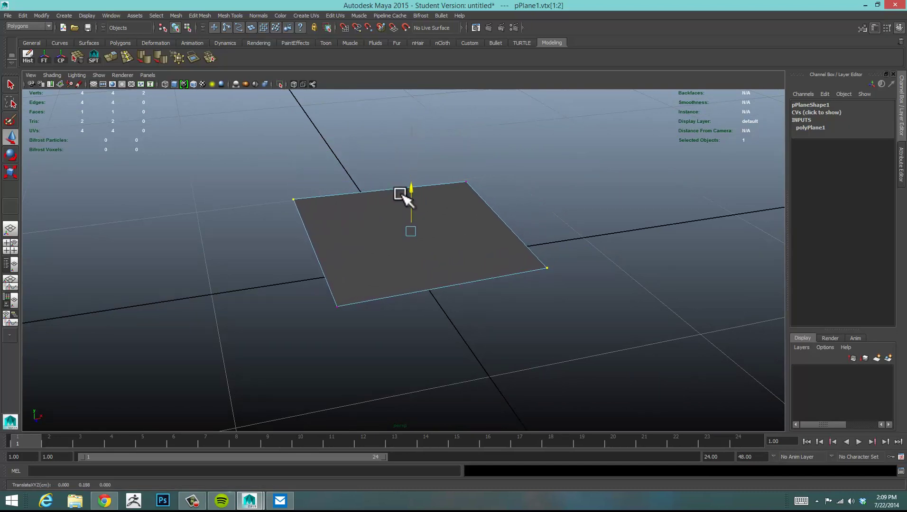
left_click(593, 196)
left_click_drag(595, 197, 636, 229, "alt")
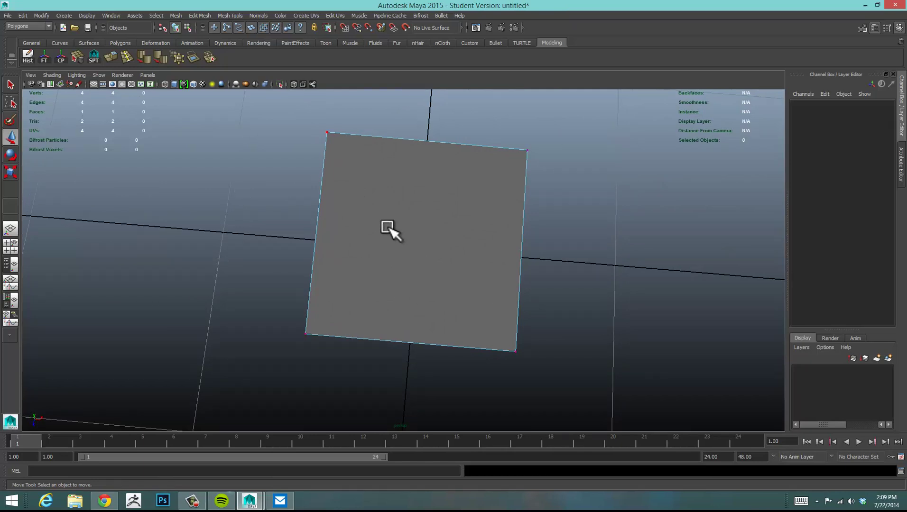
left_click_drag(412, 229, 420, 231, "alt")
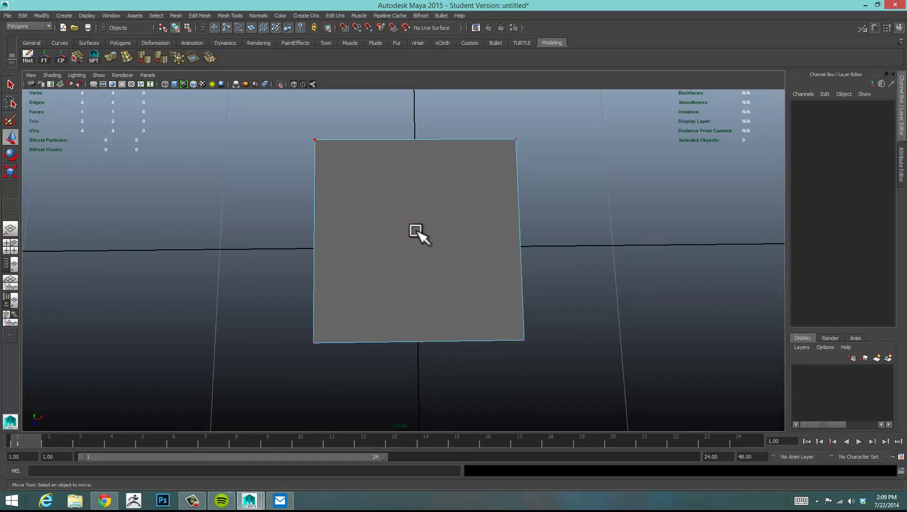
mouse_move(470, 245)
left_mouse_down("alt")
mouse_move(480, 251)
mouse_move(463, 256)
left_mouse_up("alt")
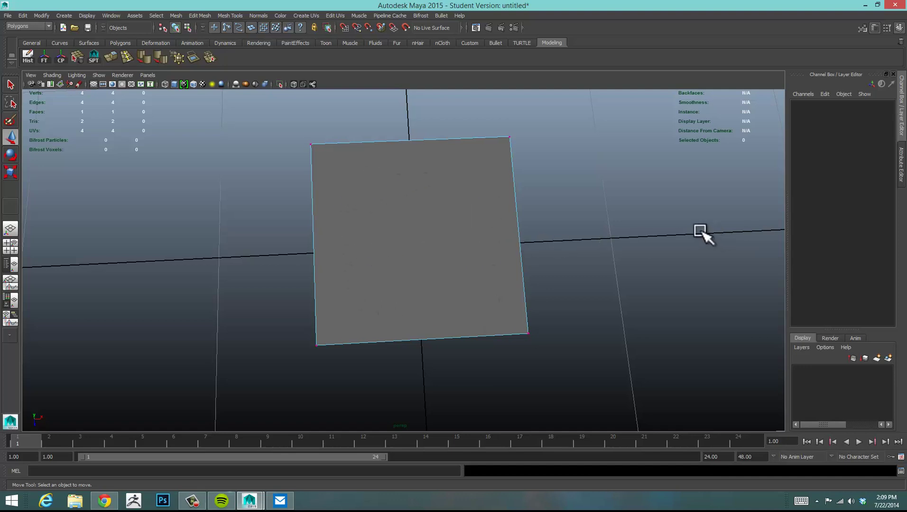
left_click_drag(701, 233, 539, 234, "alt")
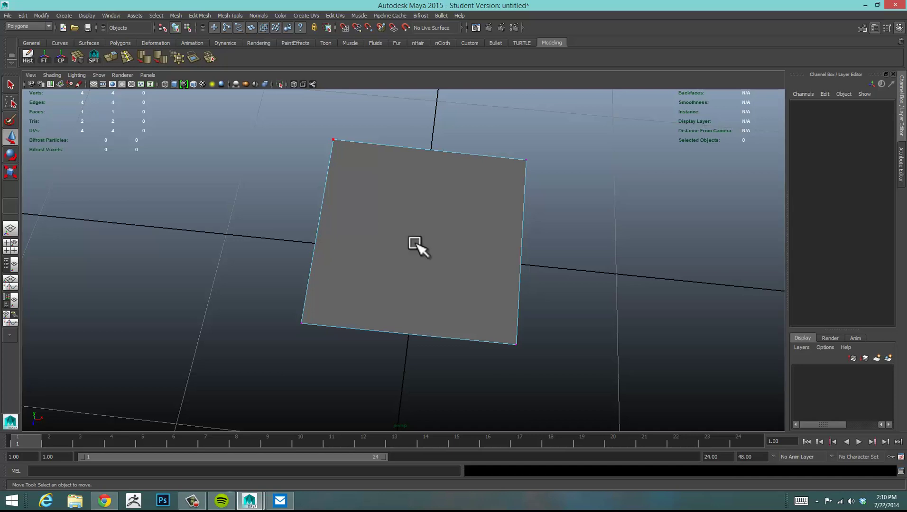
key("space")
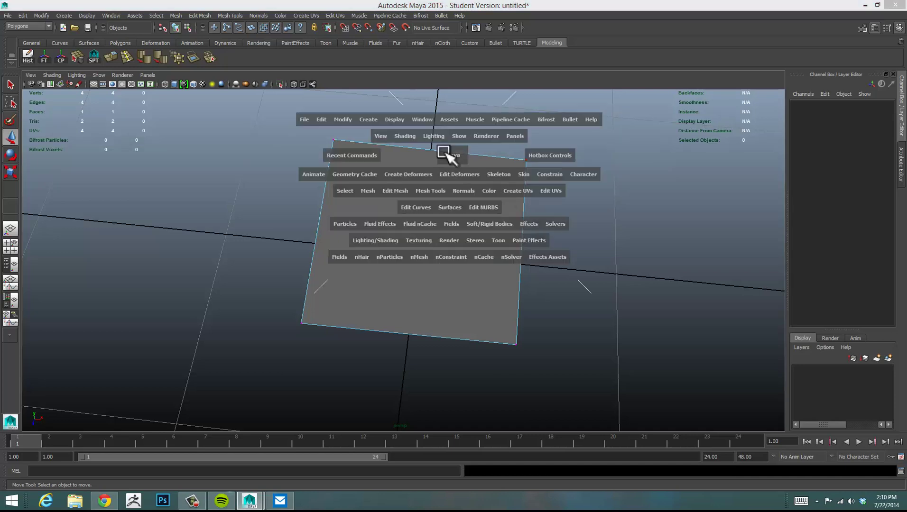
key("space")
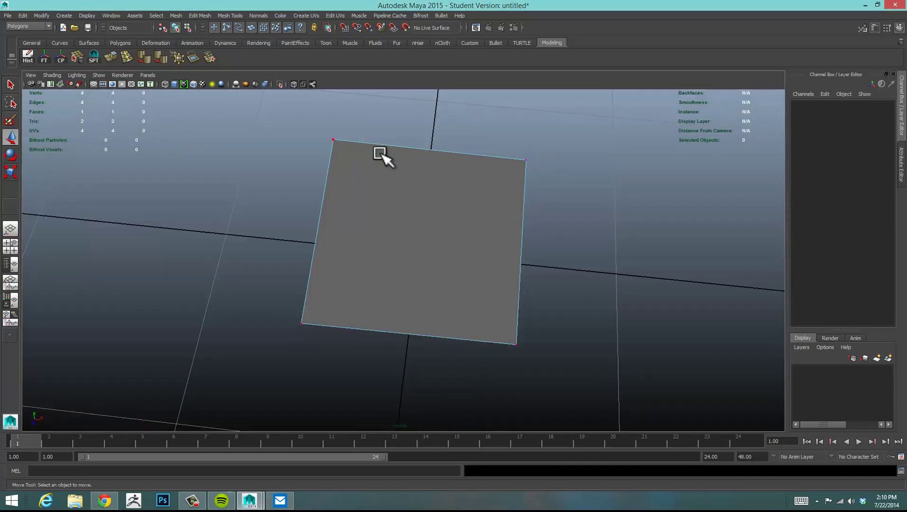
Delete the plane's far right corner vertex to form a triangle, and undo the deletion
left_click(524, 164)
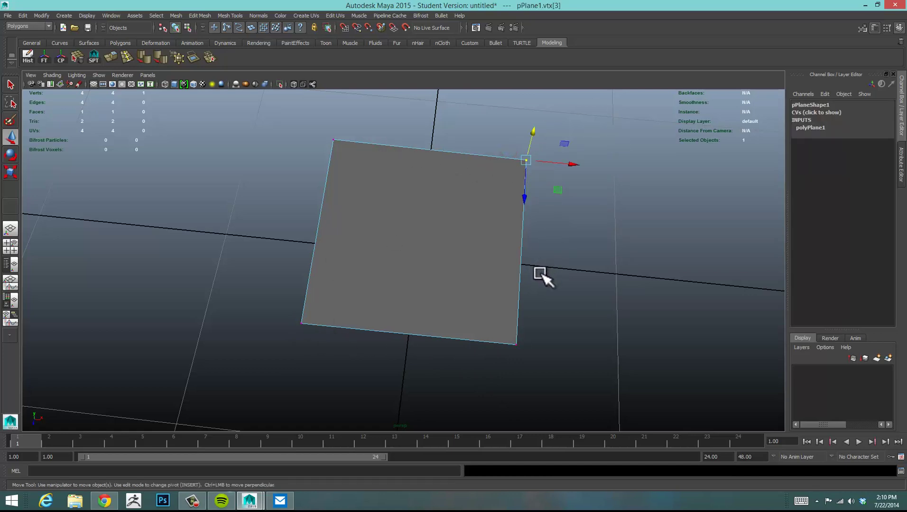
key("Delete")
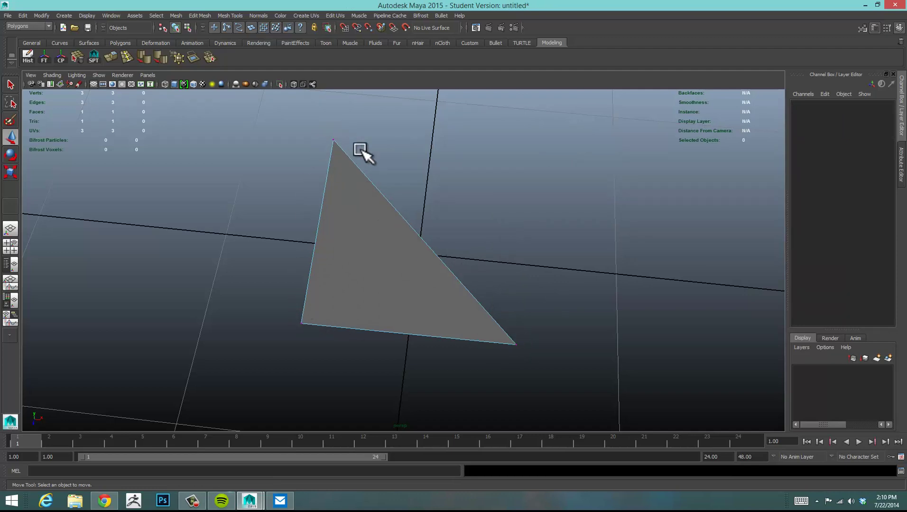
key("ctrl+z")
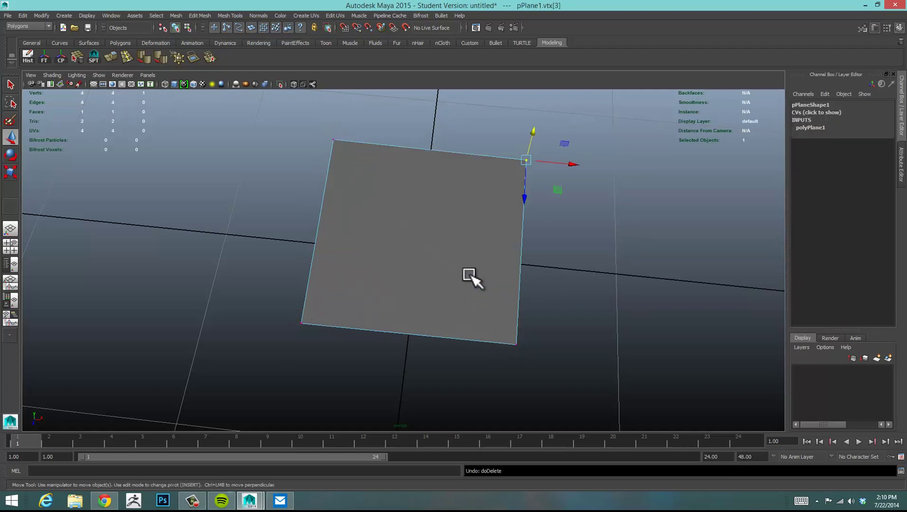
Insert an edge loop across the middle of the plane to split it into two faces
left_click_drag(156, 185, 171, 177, "alt")
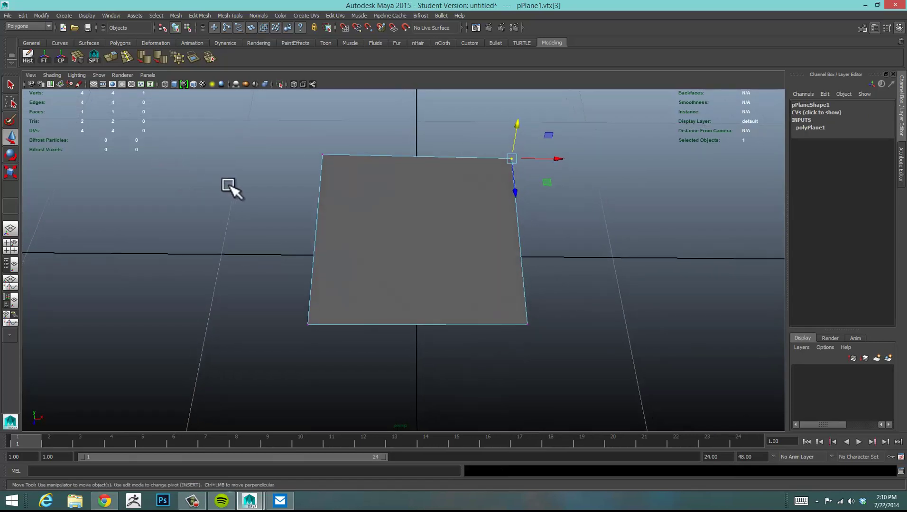
middle_click_drag(264, 172, 241, 177, "alt")
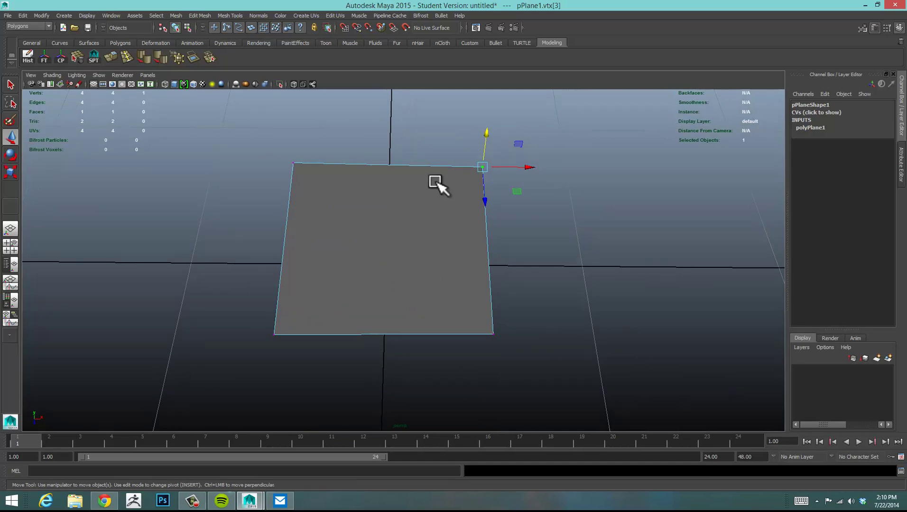
left_click_drag(198, 170, 173, 163, "alt")
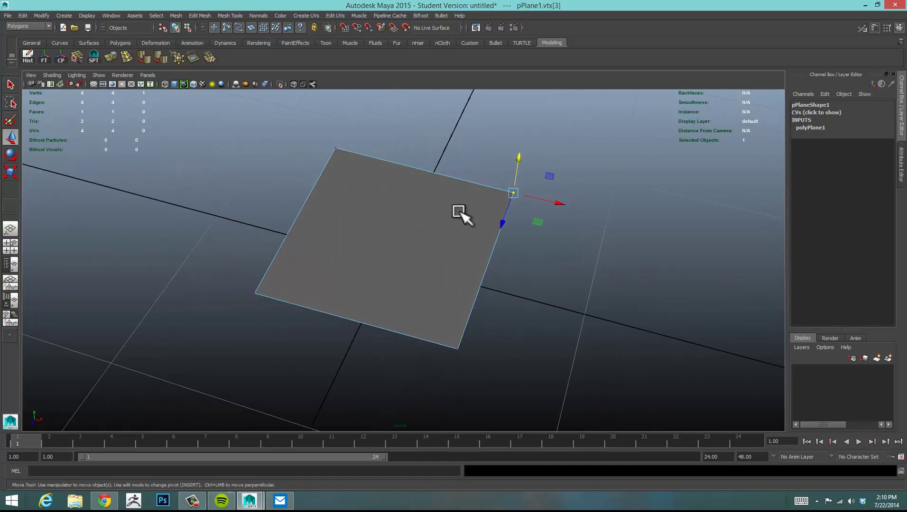
left_click_drag(350, 137, 286, 138, "alt")
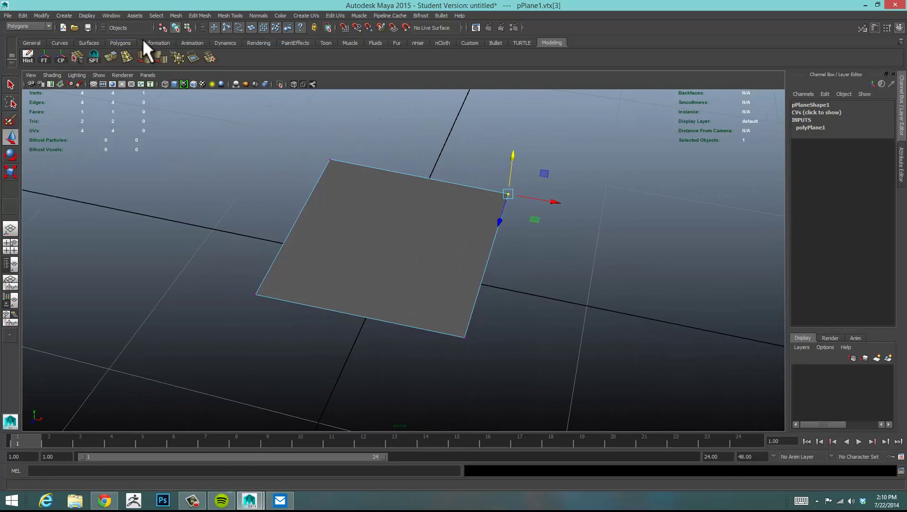
left_click(126, 54)
left_click_drag(395, 173, 425, 180)
left_click_drag(612, 291, 582, 283, "alt")
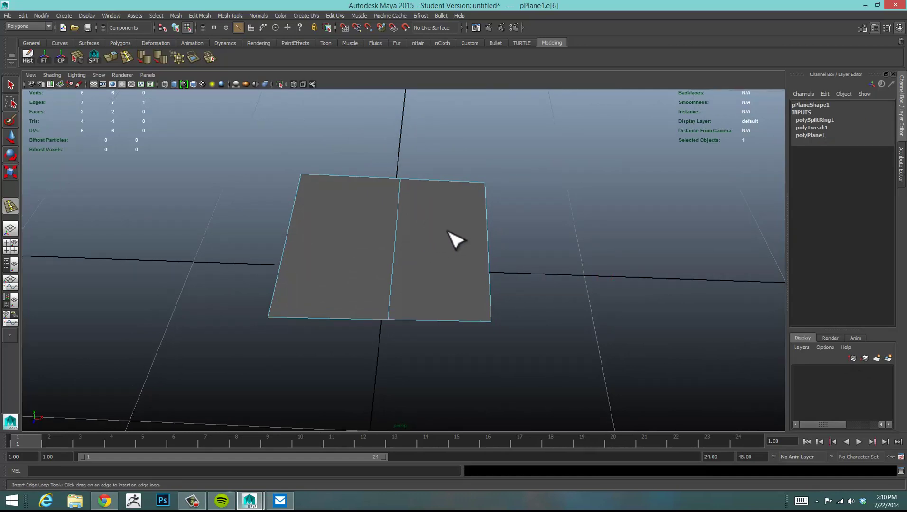
Select the middle edge of the plane and delete it, merging the two halves into one face
key("w")
left_click_drag(441, 205, 451, 226, "alt")
left_click(592, 225)
left_click(395, 212)
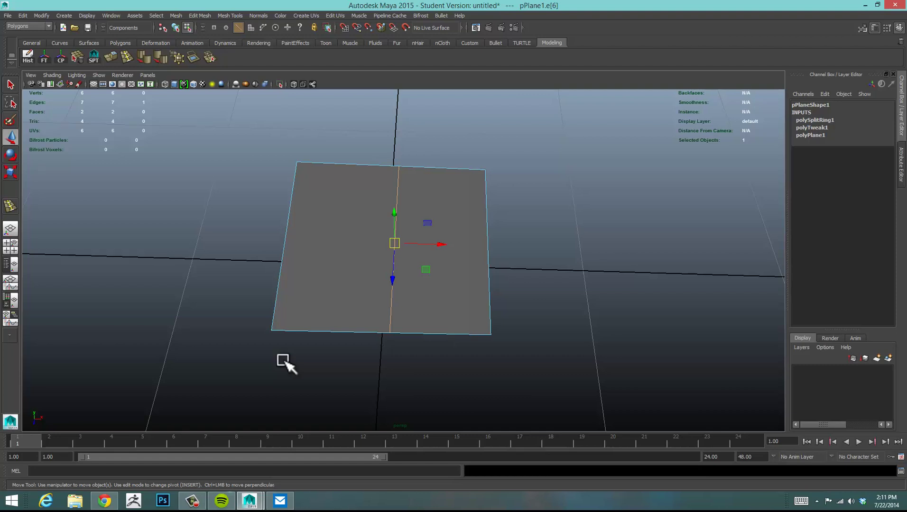
key("Delete")
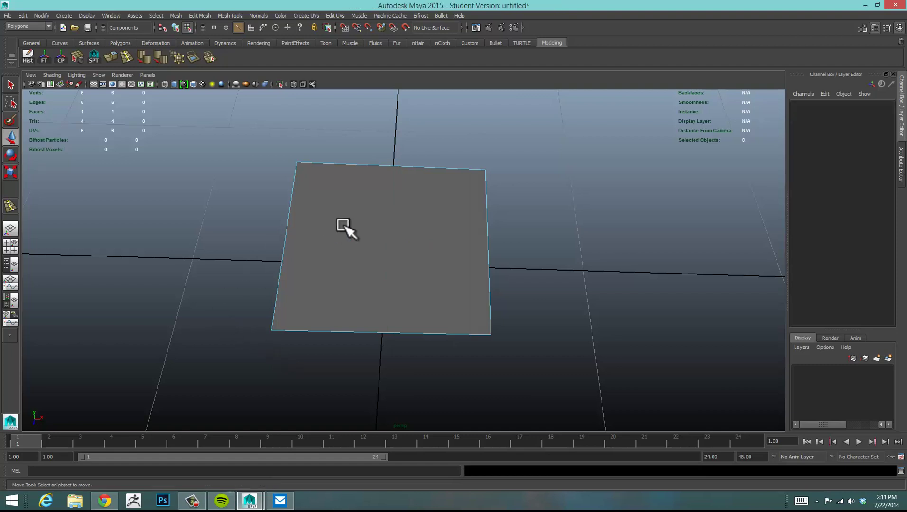
Check the two halves of the far edge and the leftover midpoint vertices by selecting them, and clear the selection
left_click(417, 166)
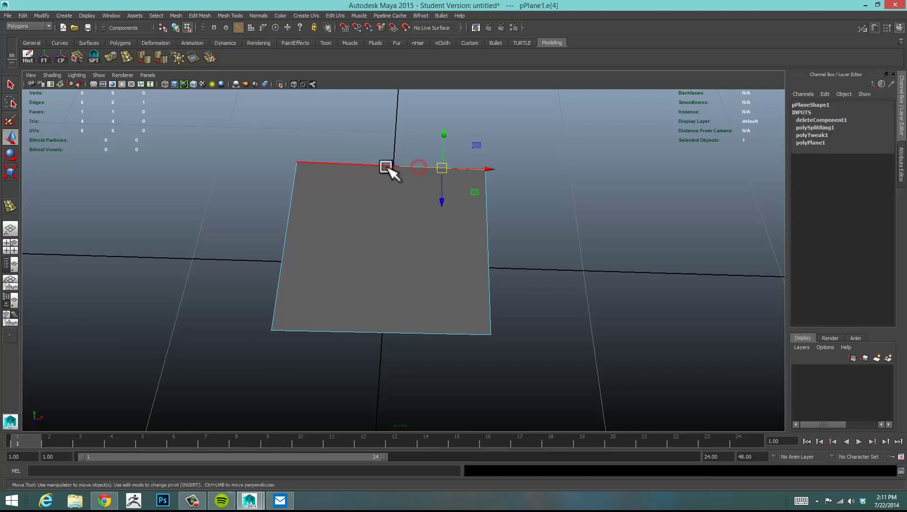
left_click(374, 166)
left_click(296, 177)
left_click(384, 166)
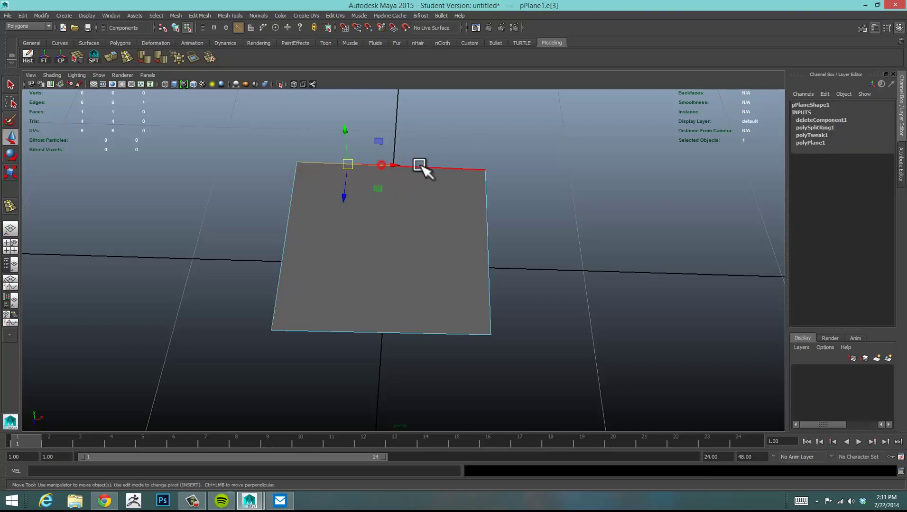
left_click(421, 166)
left_click(375, 166)
right_click(408, 166)
left_click(389, 166)
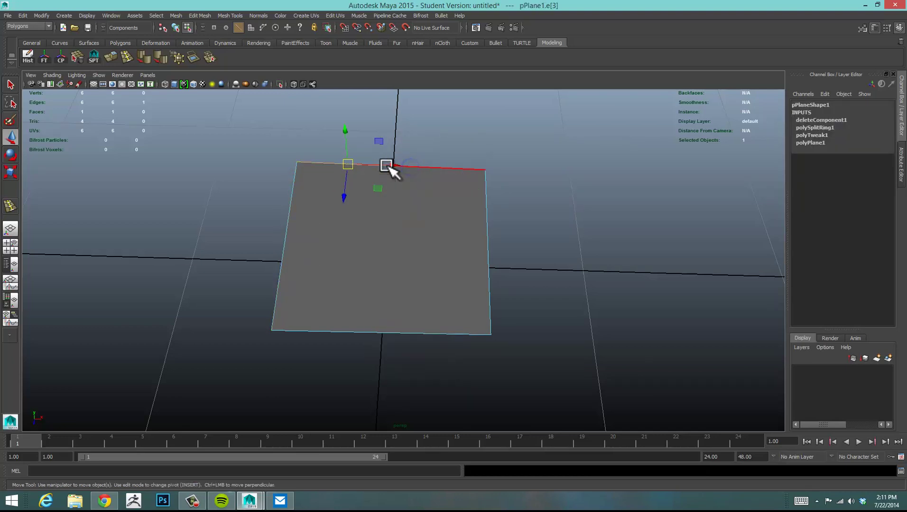
left_click(399, 165)
left_click(378, 329, "shift")
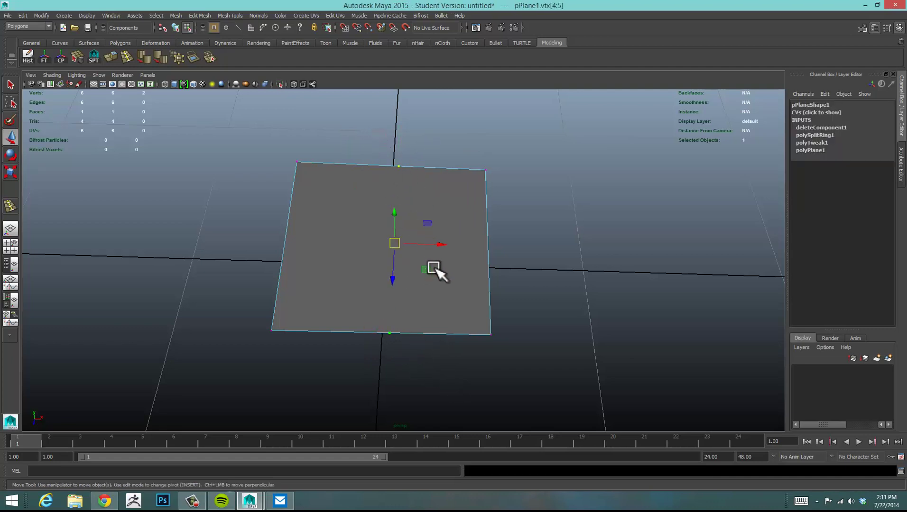
left_click(600, 225)
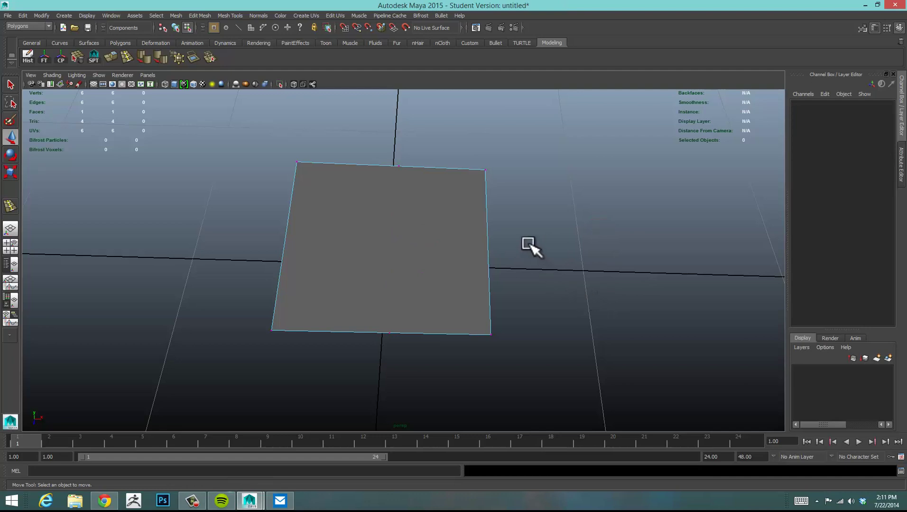
Select the two midpoint vertices on opposite edges, scale them apart to form a hexagonal face, and clear the selection
left_click_drag(529, 245, 556, 251, "alt")
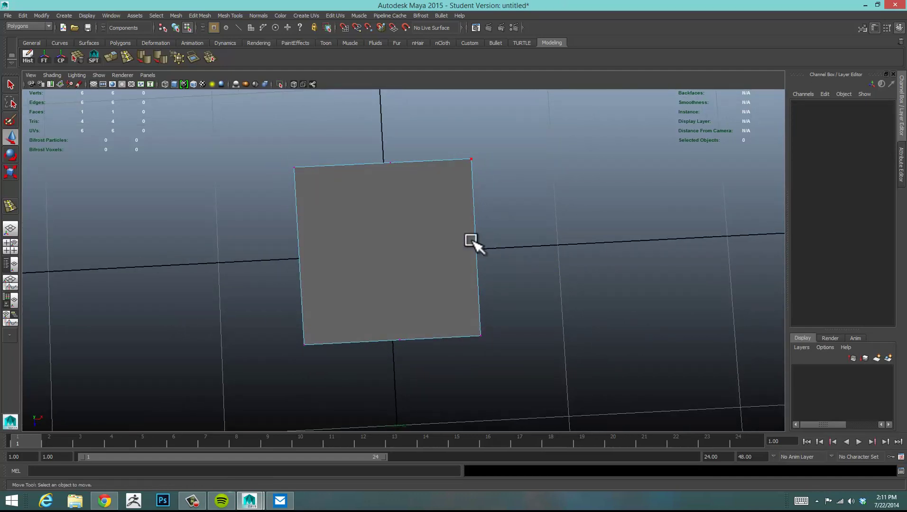
left_click_drag(472, 243, 472, 220, "alt")
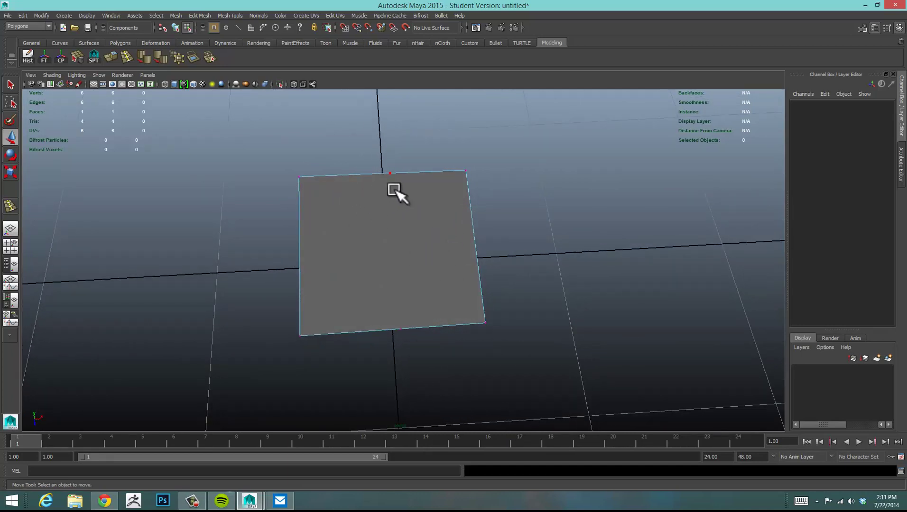
left_click_drag(445, 193, 451, 188, "alt")
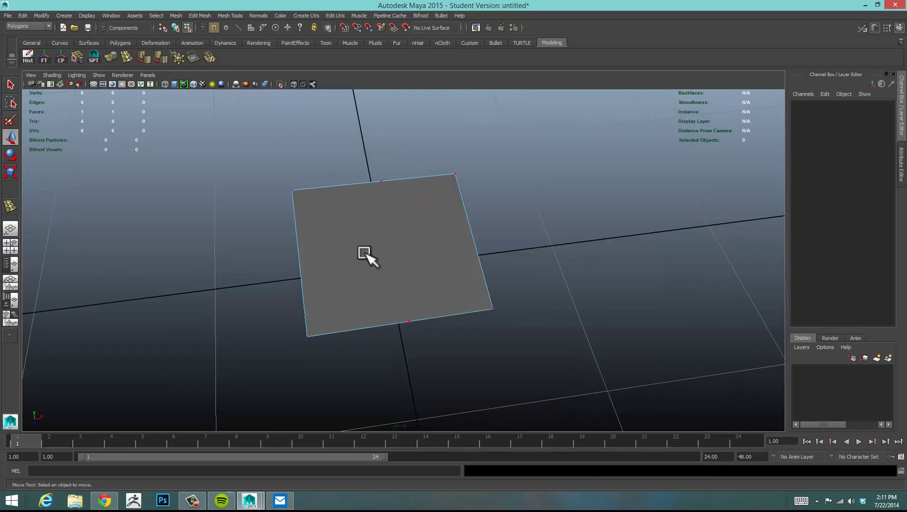
mouse_move(435, 285)
left_mouse_down("alt")
mouse_move(438, 275)
mouse_move(441, 296)
left_mouse_up("alt")
left_click(362, 160)
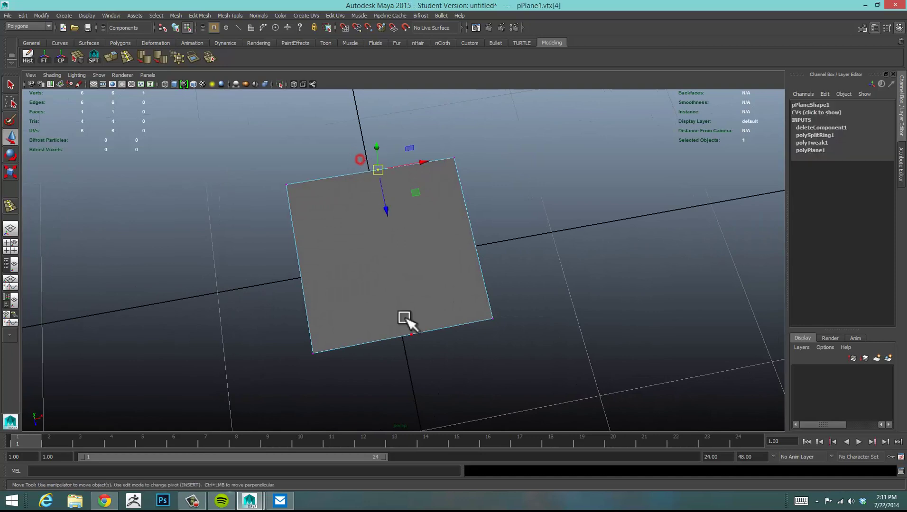
left_click(413, 335, "shift")
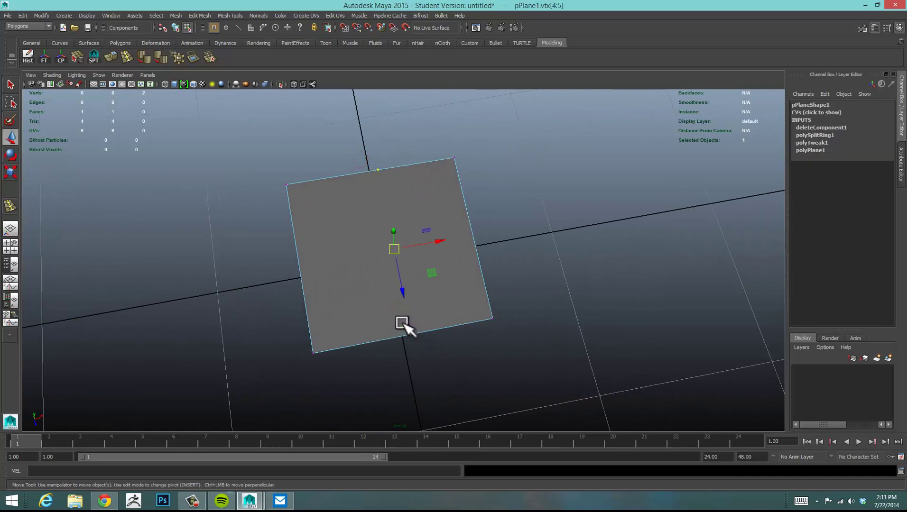
key("e")
key("r")
left_click_drag(392, 250, 431, 246)
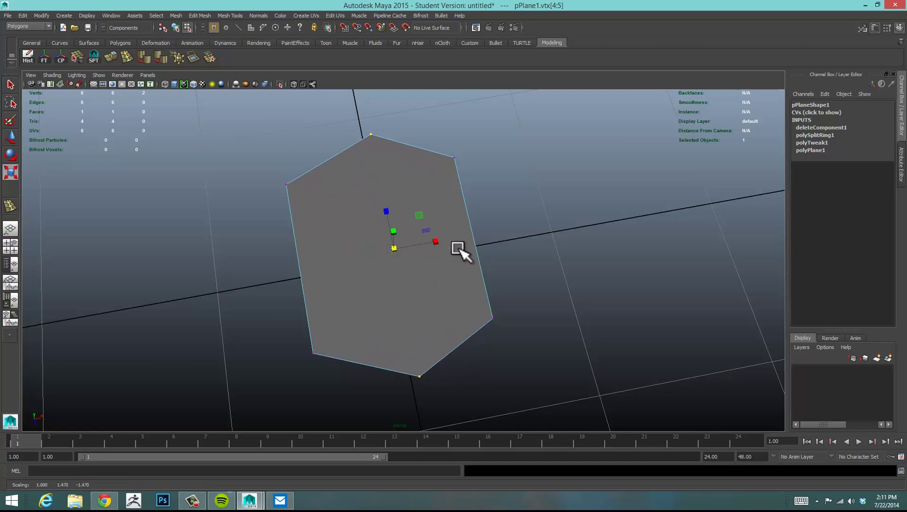
left_click(566, 248)
Move the pointed vertex at the far end of the six-sided face upward
mouse_move(528, 310)
left_mouse_down("alt")
mouse_move(611, 282)
mouse_move(512, 313)
left_mouse_up("alt")
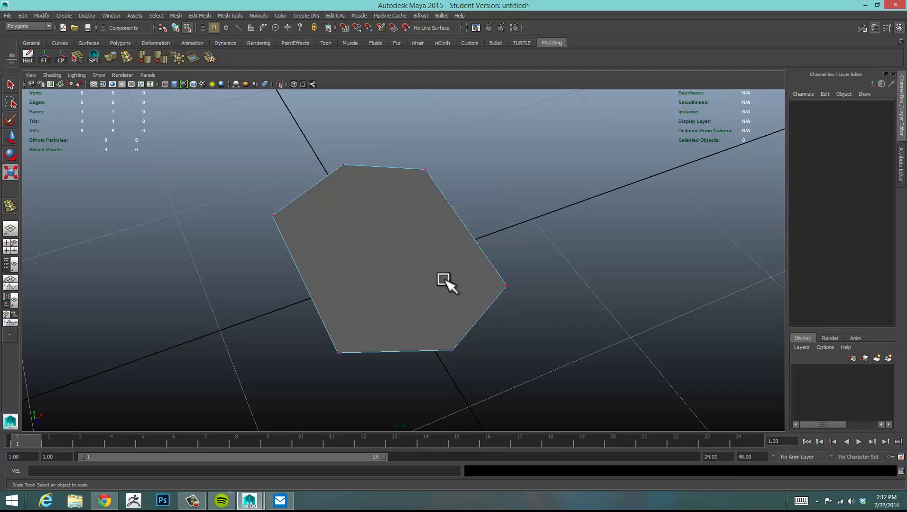
left_click_drag(444, 281, 440, 257, "alt")
left_click(354, 190)
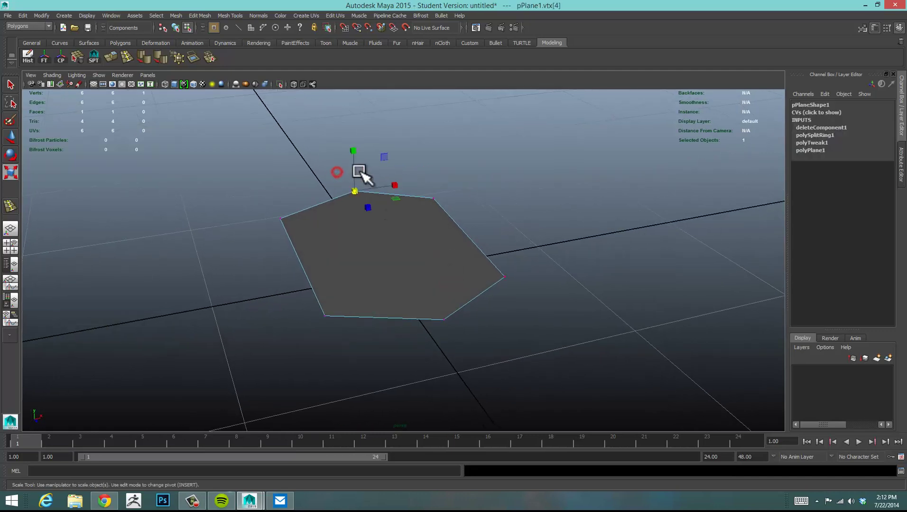
key("w")
left_click_drag(352, 142, 376, 138)
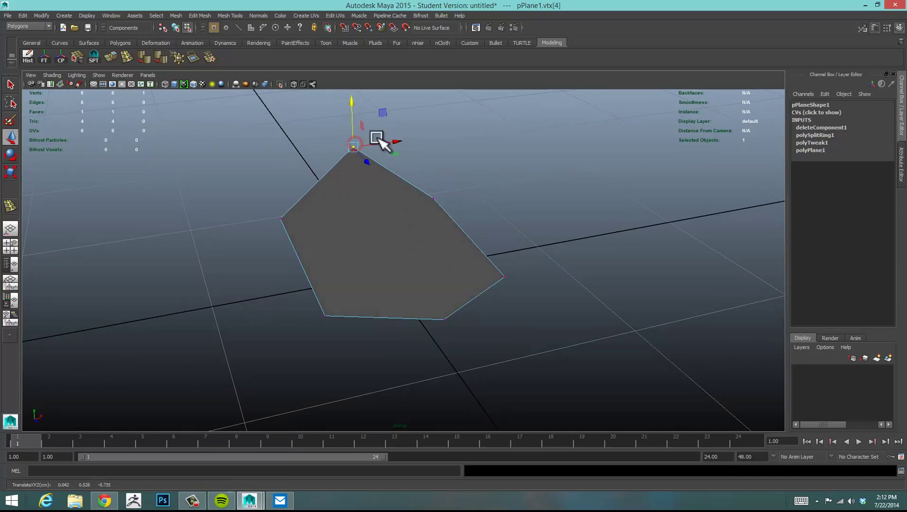
Lower the corner vertex beside the raised tip and raise the following corner vertex along the same side
left_click(433, 178)
left_click_drag(430, 178, 479, 218)
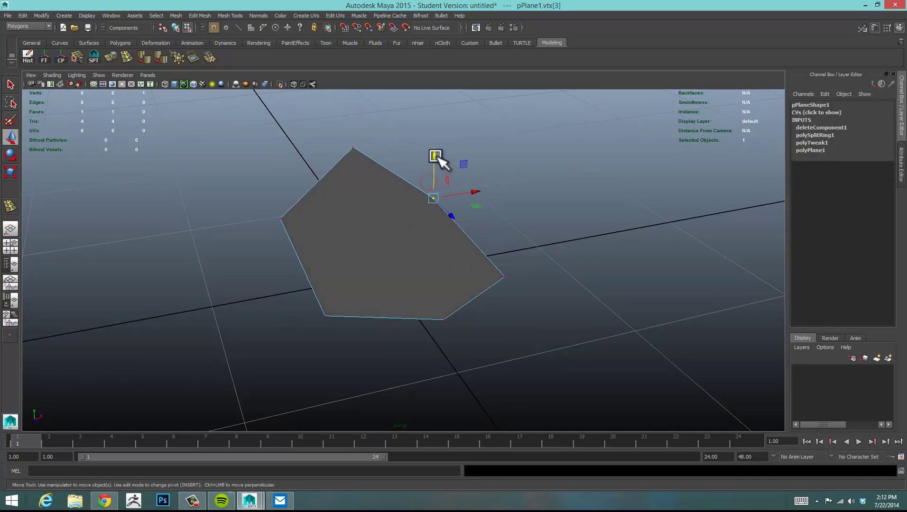
left_click_drag(436, 158, 430, 187)
left_click(507, 265)
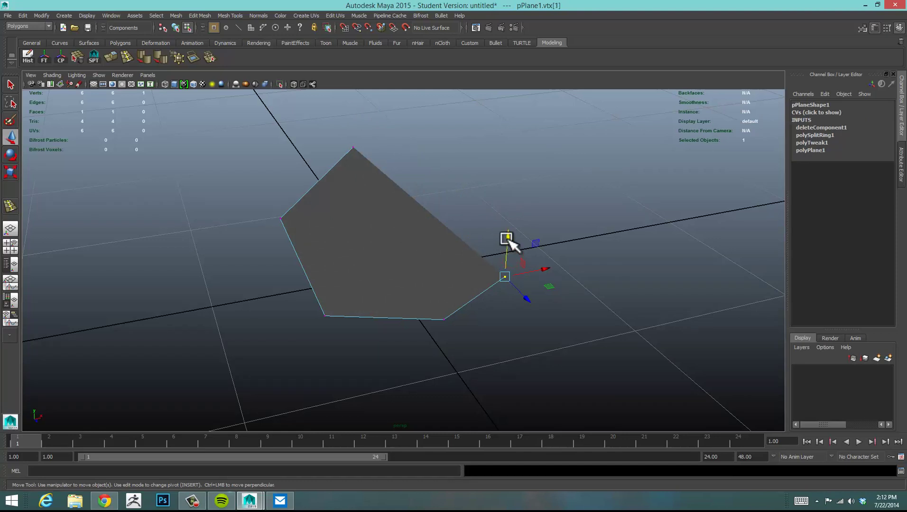
left_click_drag(507, 237, 486, 142)
Lower the pointed vertex at the face's other end and raise the corner vertex next to it
left_click_drag(431, 304, 486, 348)
left_click_drag(428, 354, 512, 344, "alt")
left_click_drag(520, 255, 539, 273)
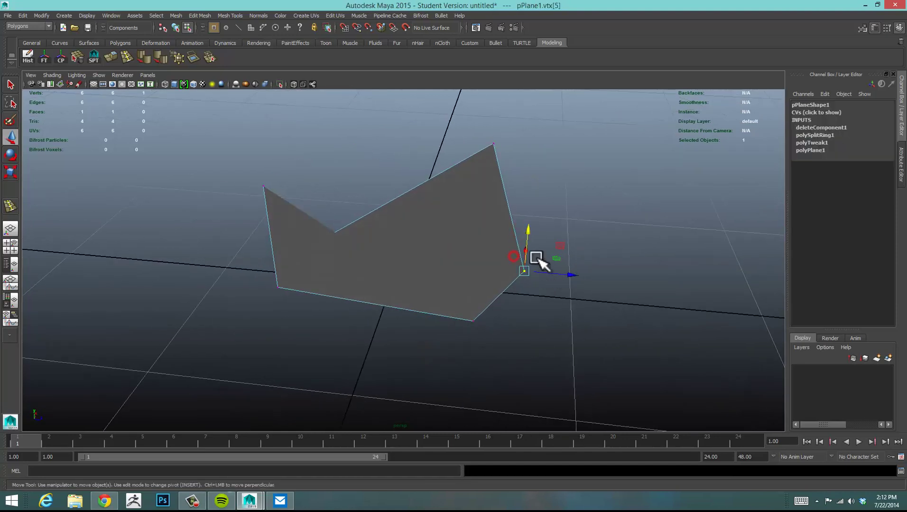
left_click_drag(530, 232, 523, 257)
left_click_drag(442, 356, 493, 314)
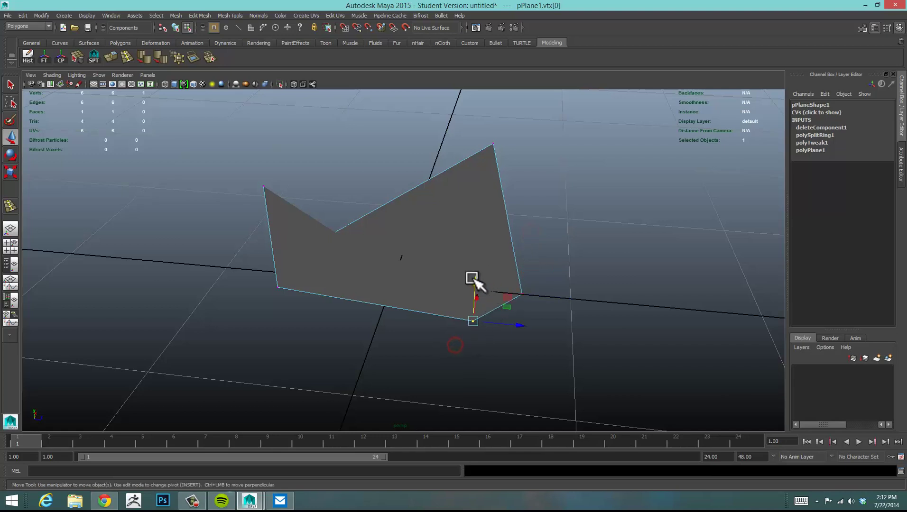
left_click_drag(476, 280, 477, 235)
left_click_drag(467, 204, 455, 297)
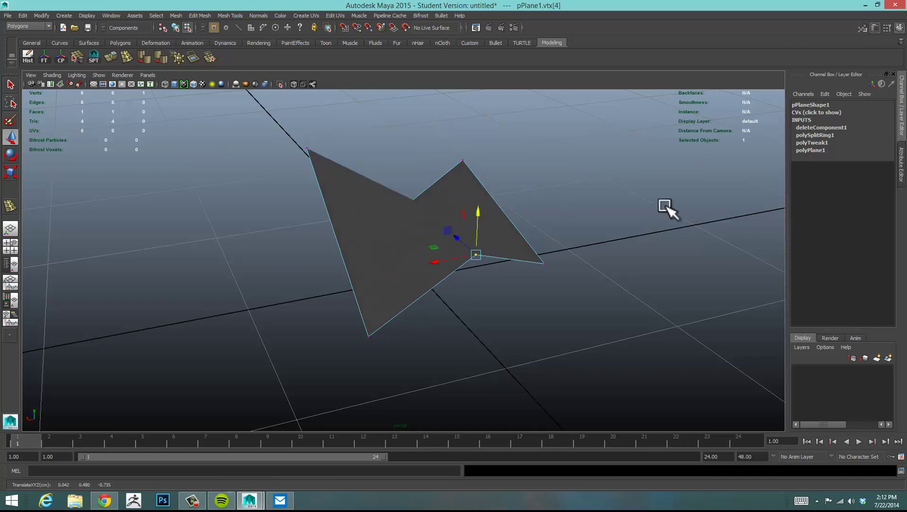
Examine how the warped six-sided face bends and folds from several angles
left_click_drag(662, 208, 618, 254, "alt")
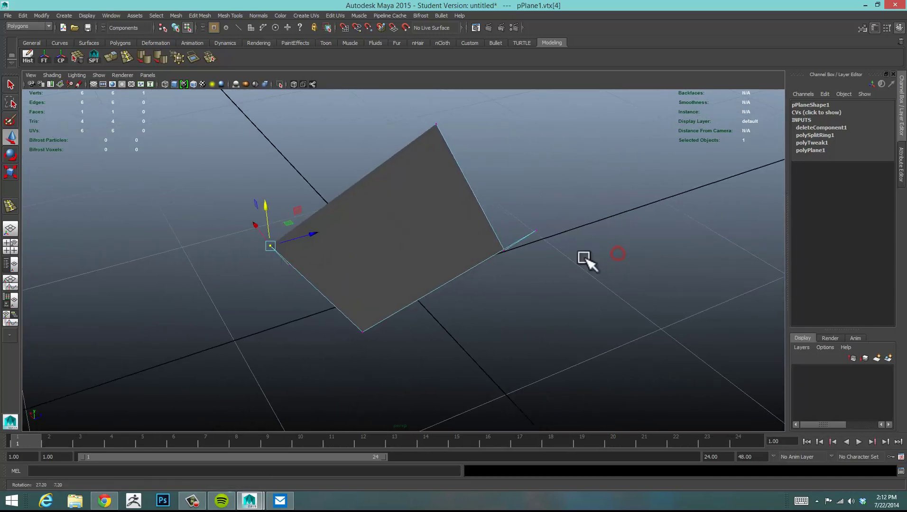
left_click_drag(557, 273, 451, 251, "alt")
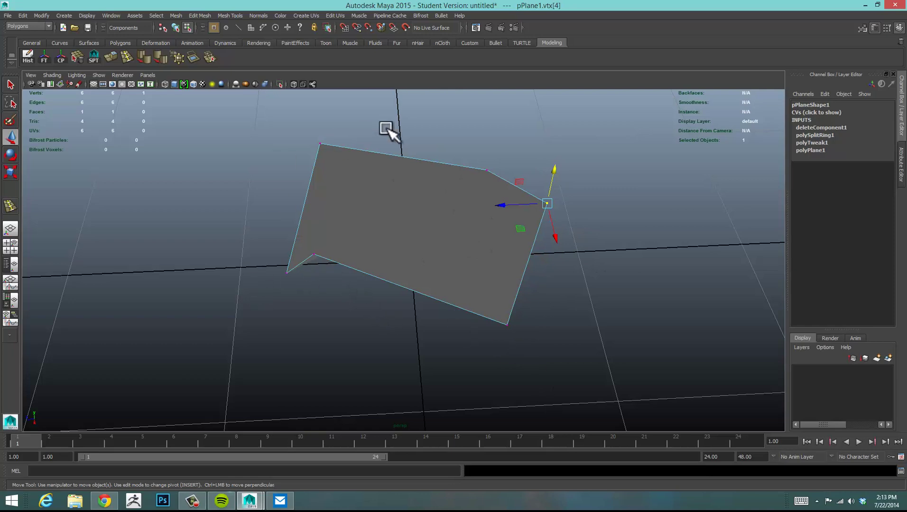
left_click_drag(478, 302, 636, 277, "alt")
left_click_drag(522, 285, 479, 309, "alt")
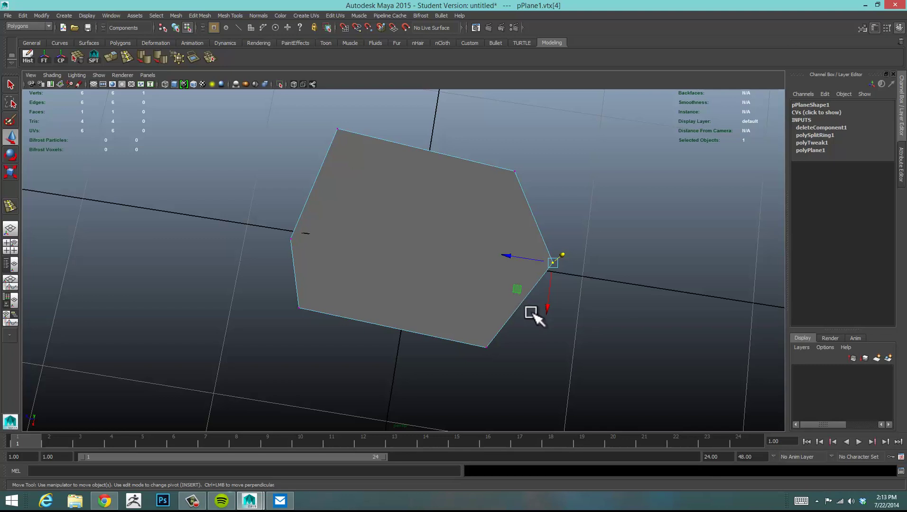
left_click_drag(525, 315, 470, 278, "alt")
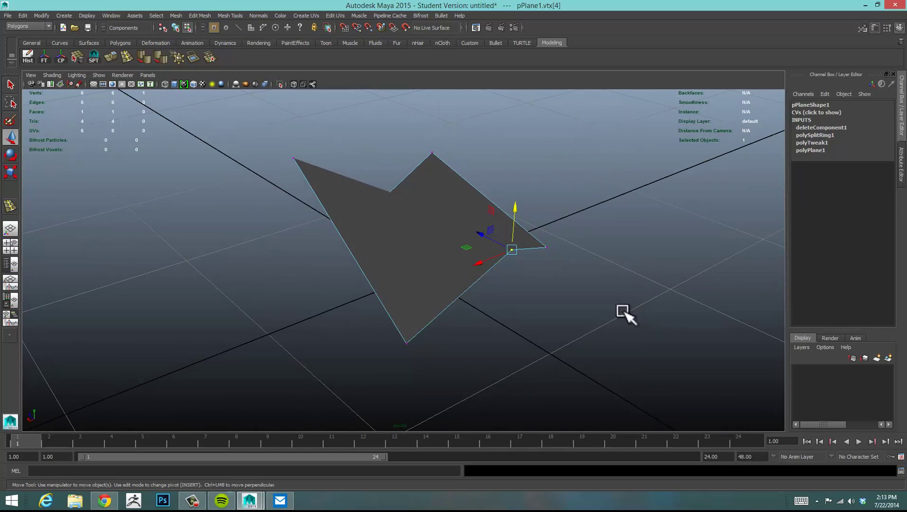
left_click_drag(561, 273, 451, 280, "alt")
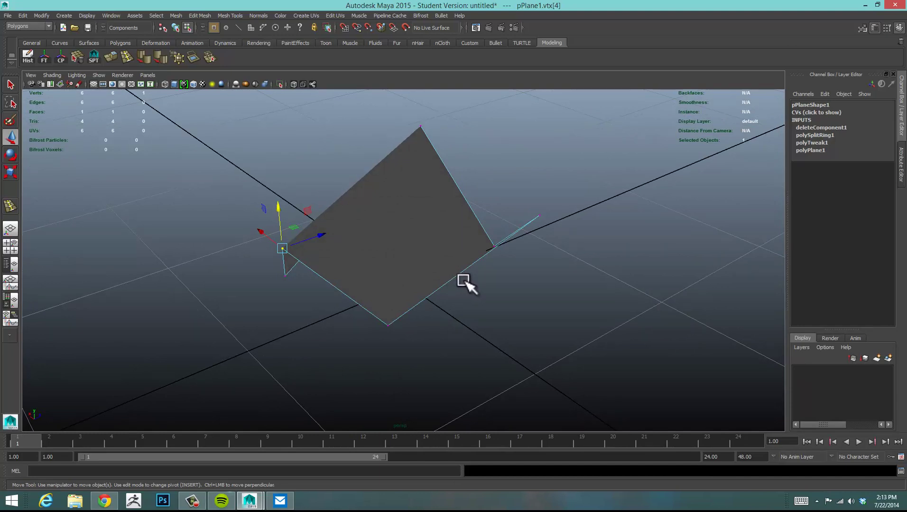
left_click_drag(627, 242, 668, 231, "alt")
left_click_drag(482, 237, 385, 252, "alt")
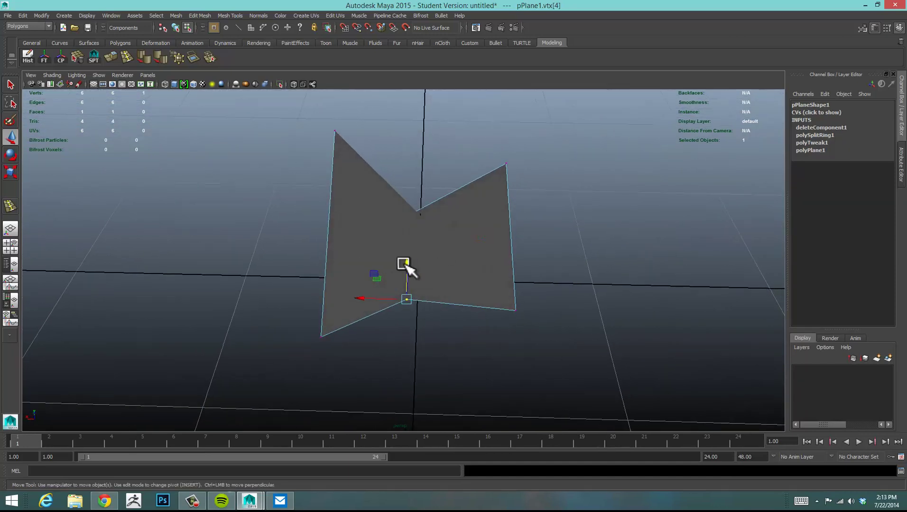
left_click_drag(445, 218, 396, 216, "alt")
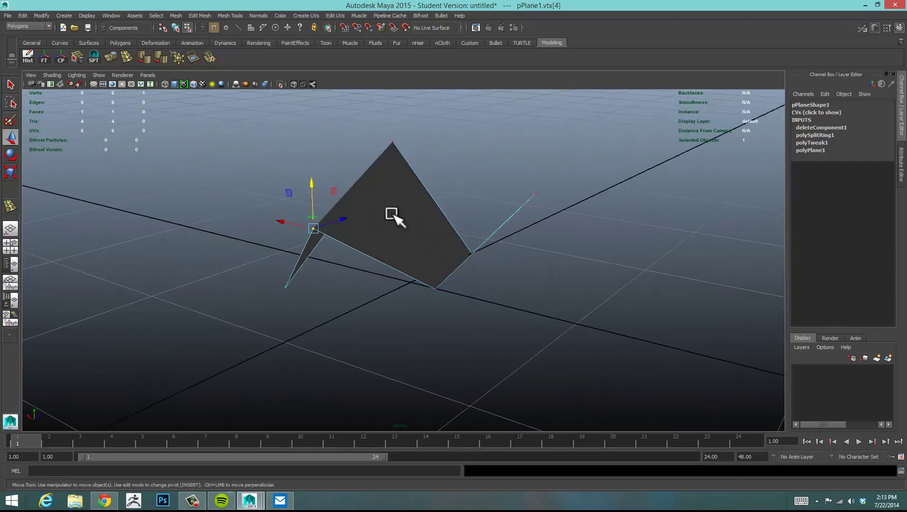
left_click_drag(245, 190, 267, 189, "alt")
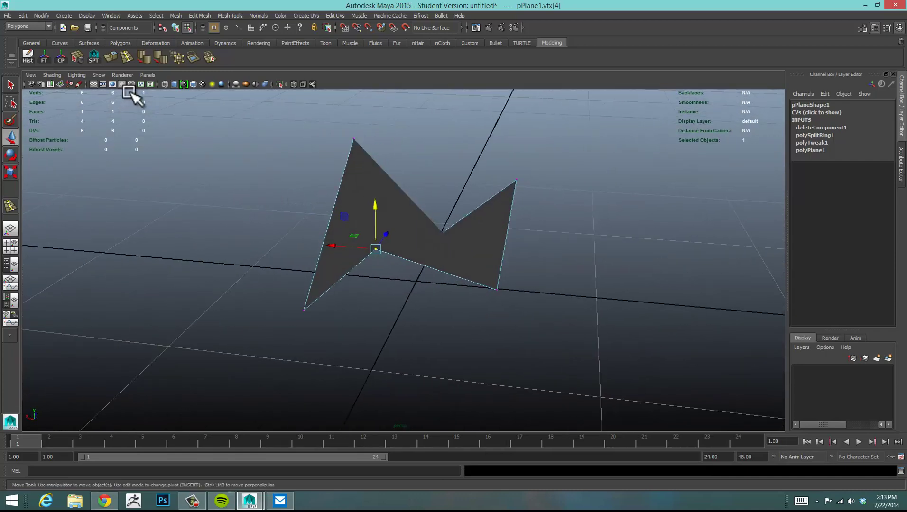
Split the warped six-sided face between two opposite corner vertices with the Split Polygon tool, making two four-sided faces
left_click(93, 57)
mouse_move(454, 279)
left_mouse_down("alt")
mouse_move(463, 295)
mouse_move(399, 251)
mouse_move(391, 231)
mouse_move(391, 246)
mouse_move(470, 275)
mouse_move(450, 273)
left_mouse_up("alt")
left_click(448, 291)
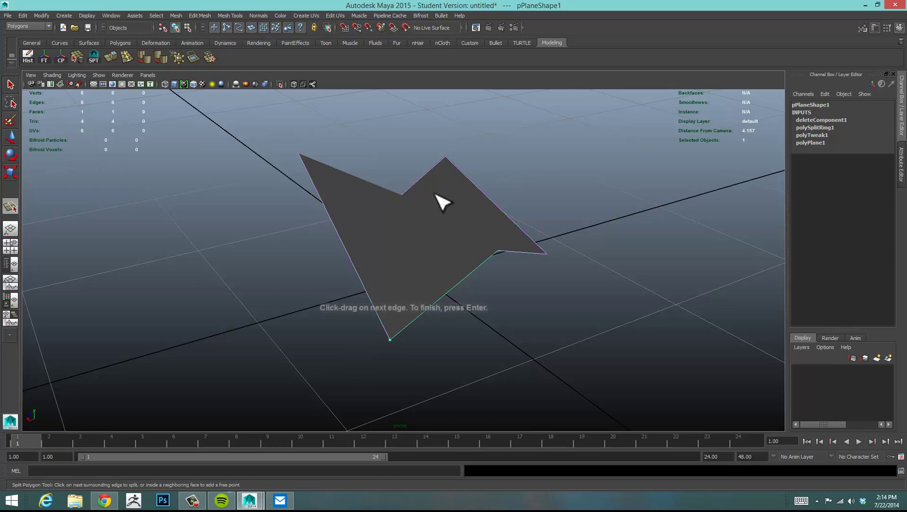
left_click_drag(430, 169, 467, 155)
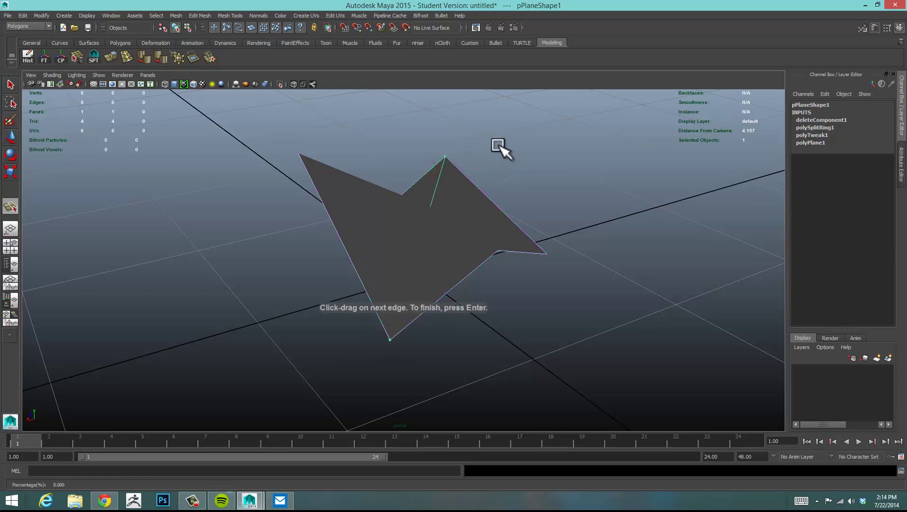
key("Return")
Split one of the two four-sided faces diagonally into two triangles, starting from an end of the new dividing edge
left_click_drag(612, 235, 393, 295, "alt")
key("y")
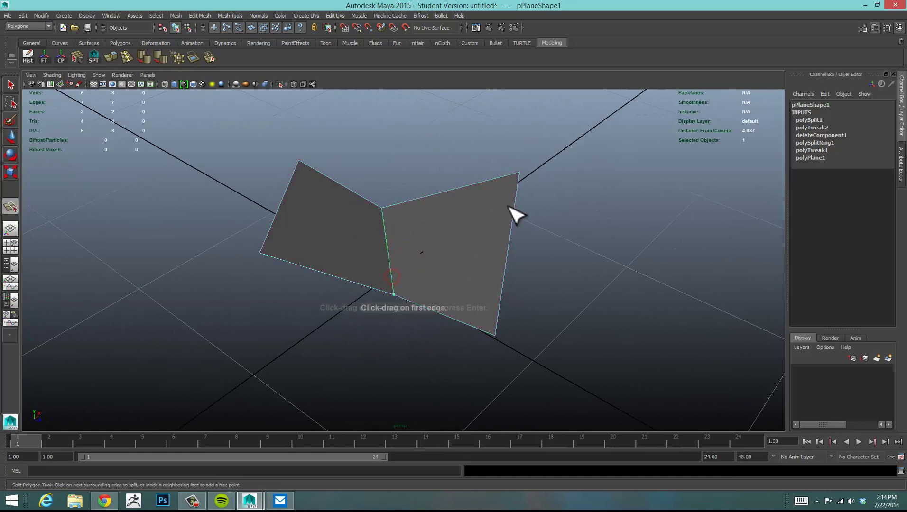
left_click_drag(501, 176, 596, 170)
key("Return")
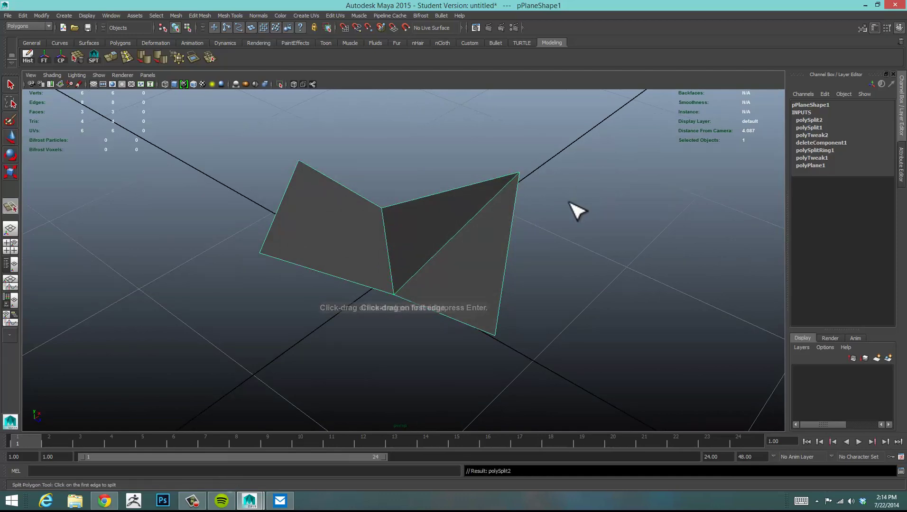
Split the remaining four-sided face diagonally into two triangles and inspect the fully triangulated shape
left_click_drag(532, 236, 406, 239, "alt")
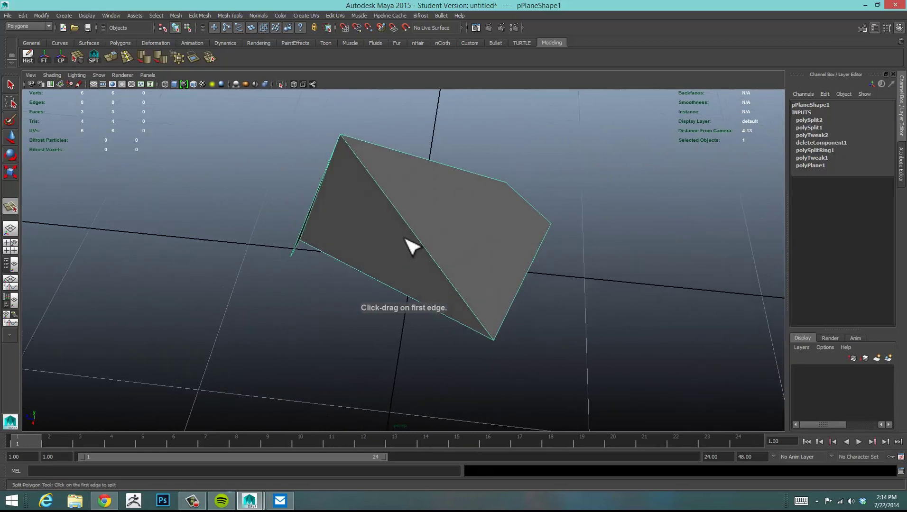
left_click(503, 180)
left_click_drag(530, 281, 494, 339)
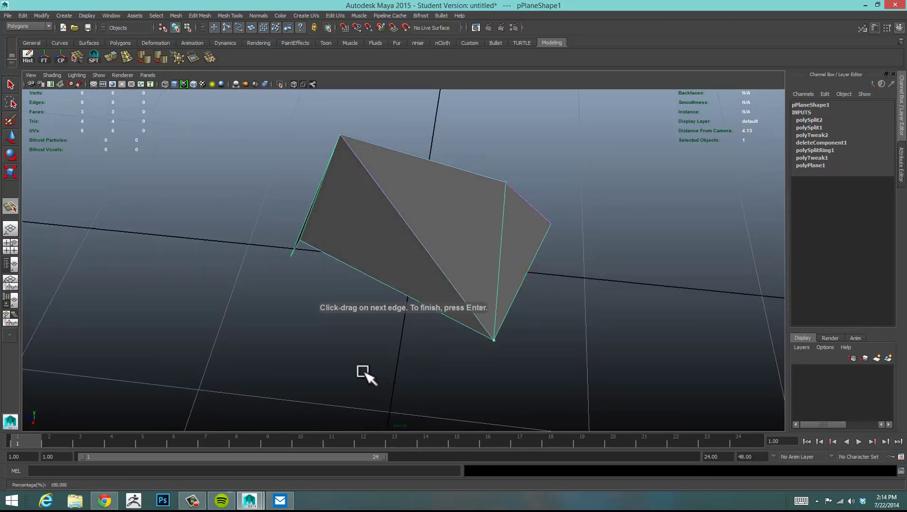
key("w")
left_click_drag(452, 361, 495, 298, "alt")
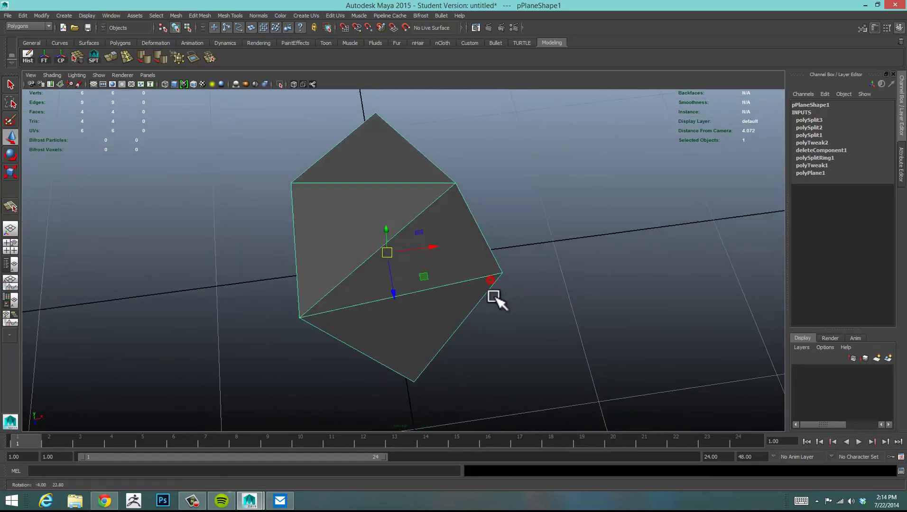
Undo the polygon splits and the earlier vertex moves, back to the flat, unsplit six-sided face
key("ctrl+z")
key("ctrl+z")
key("ctrl+z")
key("ctrl+z")
key("ctrl+z")
key("ctrl+z")
key("ctrl+z")
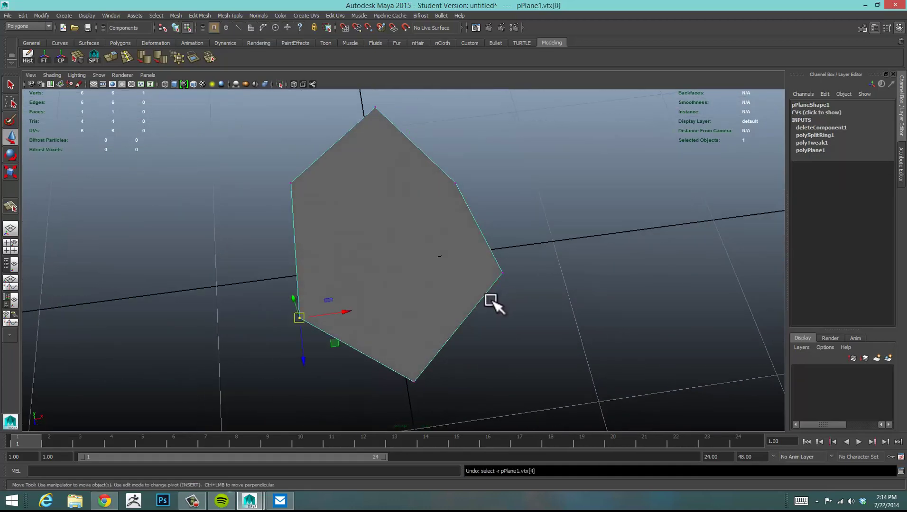
key("ctrl+z")
key("ctrl+z")
key("ctrl+z")
key("ctrl+z")
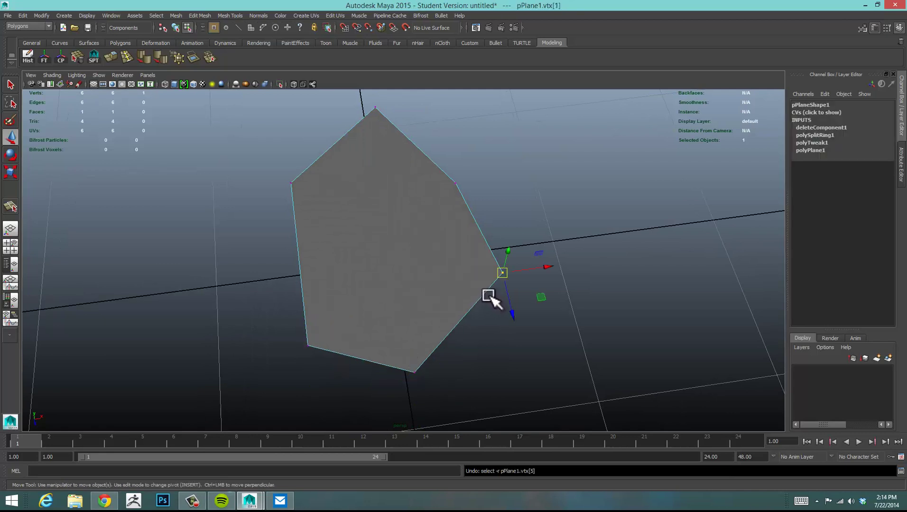
key("ctrl+z")
key("ctrl+z")
key("ctrl+z")
key("ctrl+z")
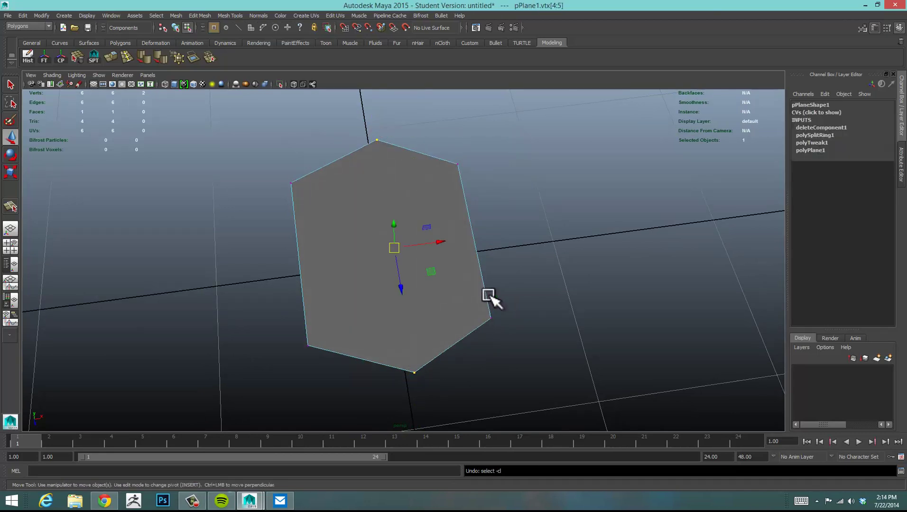
Delete the two pointed vertices at opposite ends of the six-sided face to make it a four-sided plane
left_click_drag(360, 125, 403, 171)
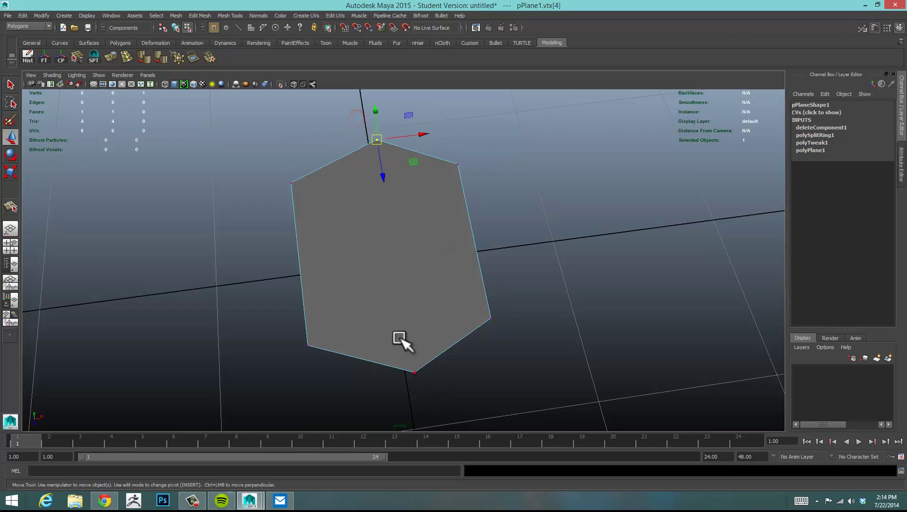
left_click_drag(400, 339, 427, 401, "shift")
key("Delete")
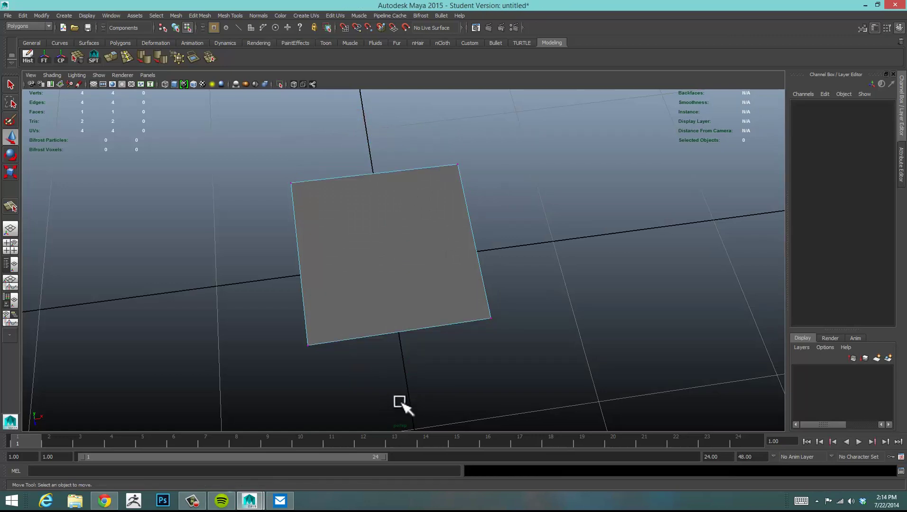
Extrude one side edge of the four-sided plane outward to add a second face
left_click_drag(595, 269, 416, 205, "alt")
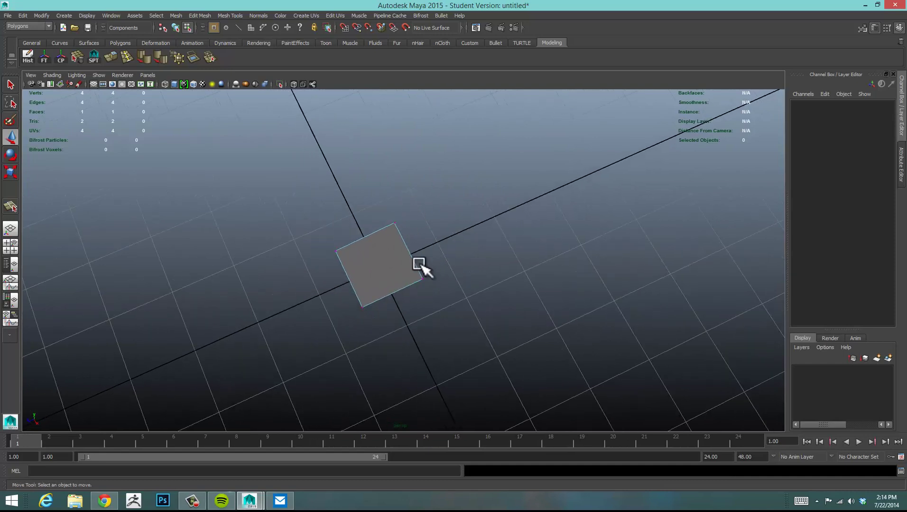
middle_click_drag(420, 265, 361, 239, "alt")
right_click_drag(360, 240, 440, 245, "alt")
left_click_drag(440, 245, 360, 258, "alt")
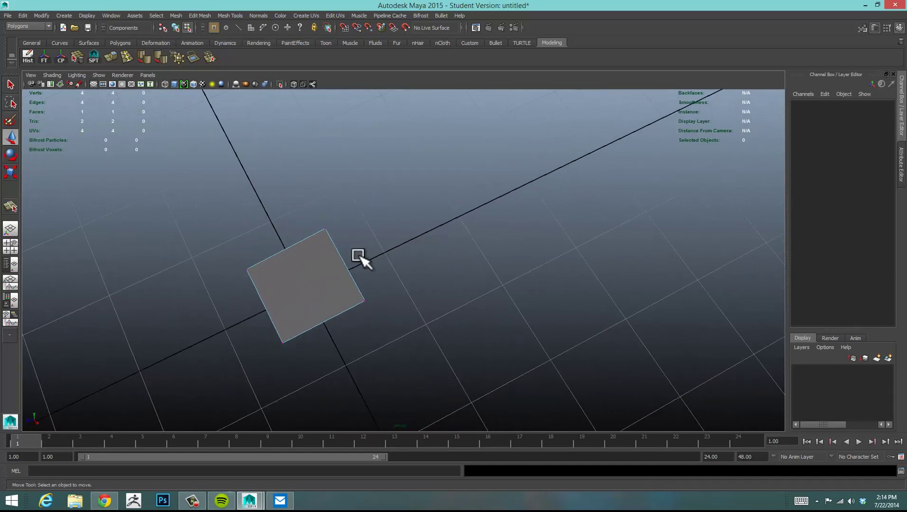
mouse_move(343, 259)
right_mouse_down()
mouse_move(353, 254)
mouse_move(345, 259)
right_mouse_up()
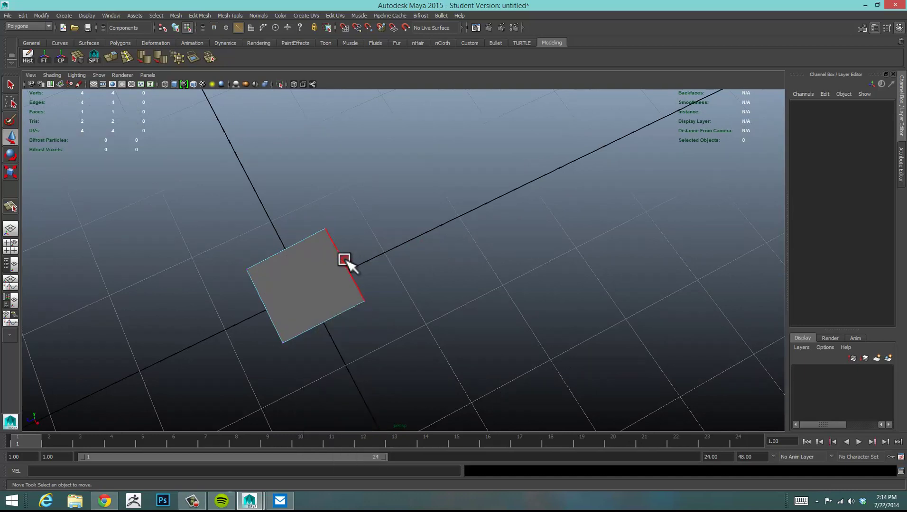
left_click(345, 260)
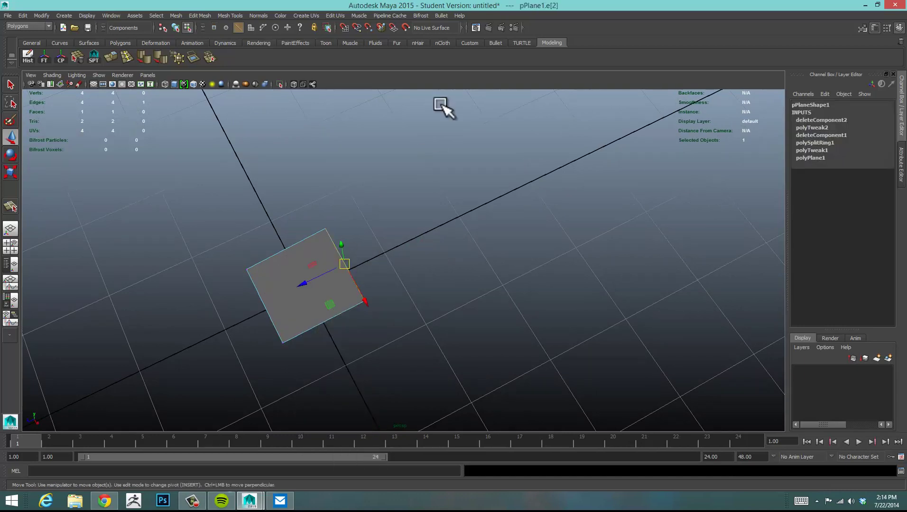
left_click(109, 56)
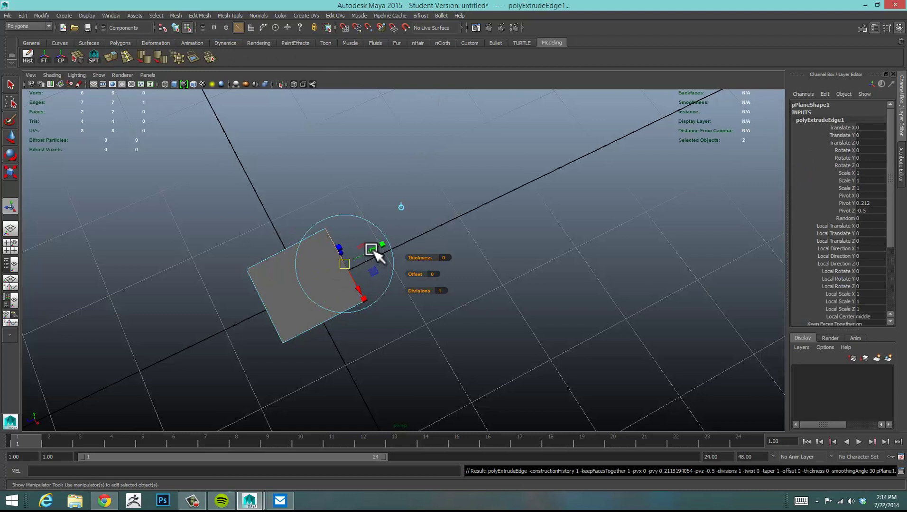
mouse_move(373, 250)
left_mouse_down()
mouse_move(460, 229)
mouse_move(444, 236)
mouse_move(512, 185)
mouse_move(631, 135)
left_mouse_up()
Extrude the end edge outward four more times to extend the plane into a strip of six faces
key("ctrl+e")
key("ctrl+e")
key("ctrl+e")
key("ctrl+e")
left_click(564, 153)
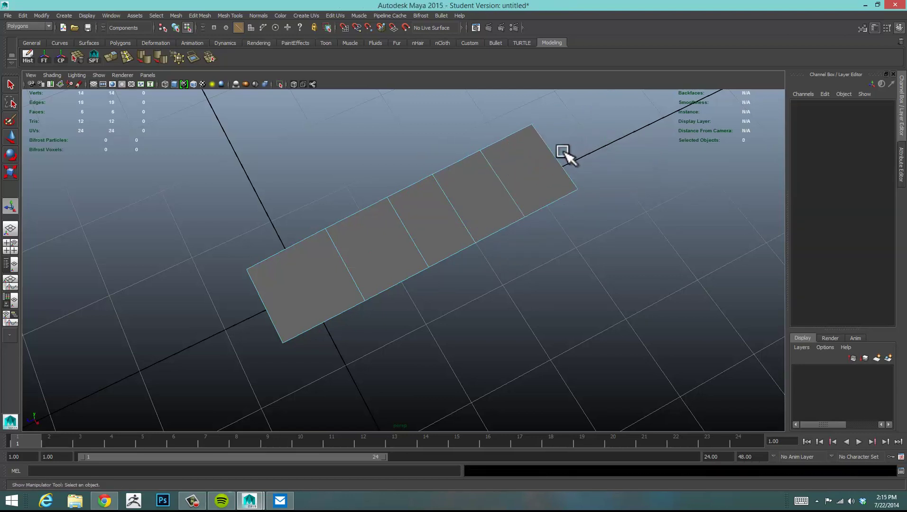
key("ctrl+z")
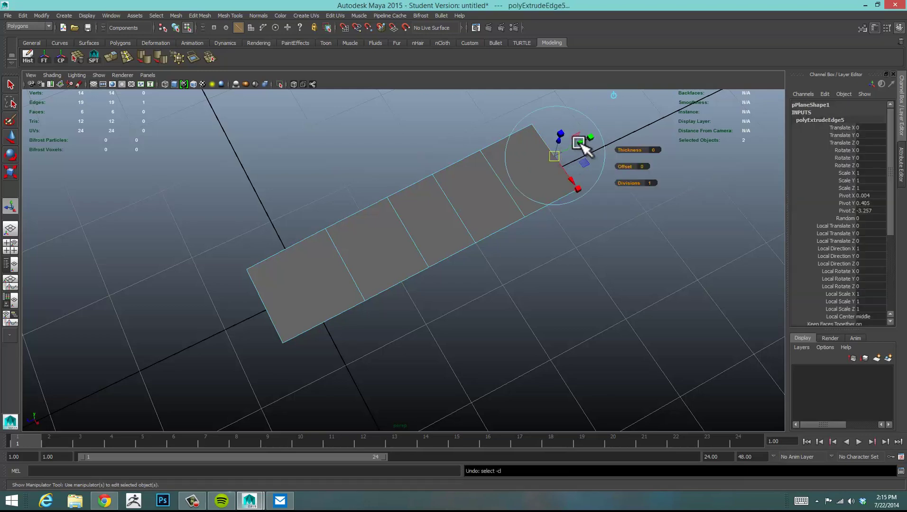
left_click_drag(584, 148, 628, 130)
left_click(540, 298)
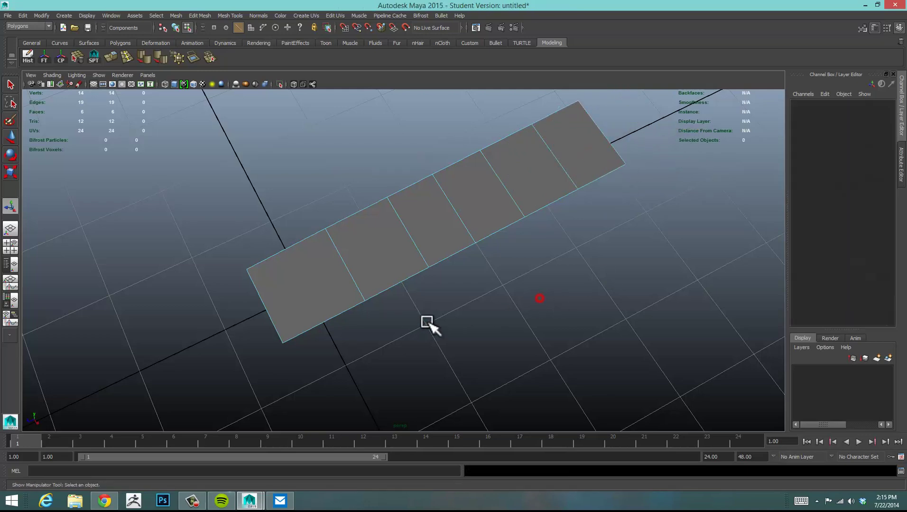
Split all six faces with an uneven zigzag cut running the strip's full length near one long edge
left_click_drag(428, 324, 474, 278, "alt")
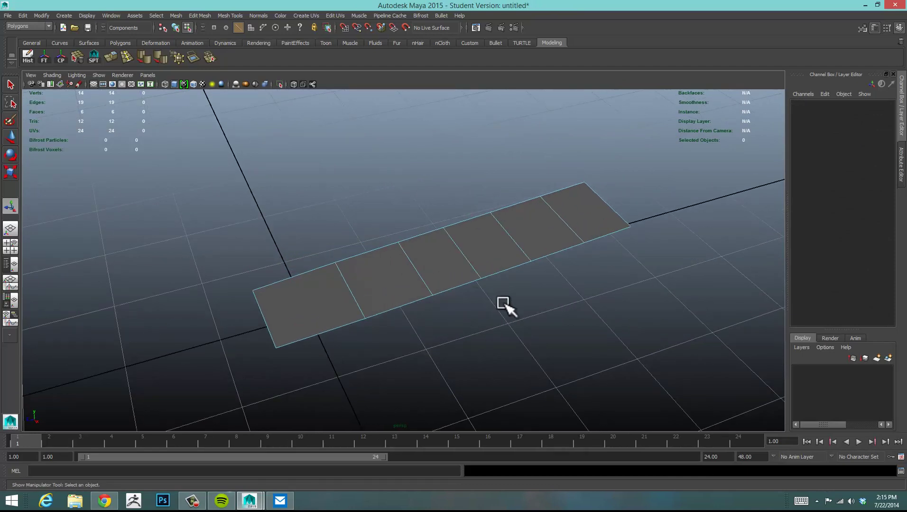
left_click_drag(504, 306, 462, 265, "alt")
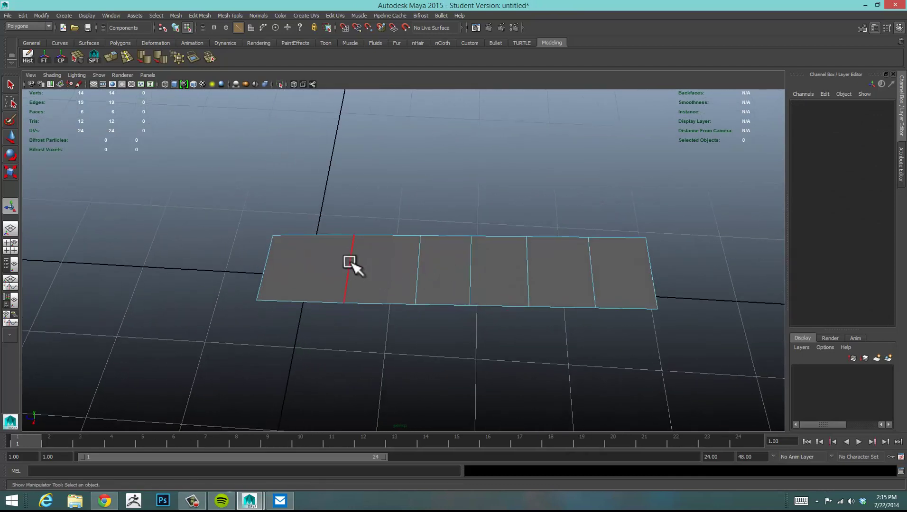
left_click(93, 56)
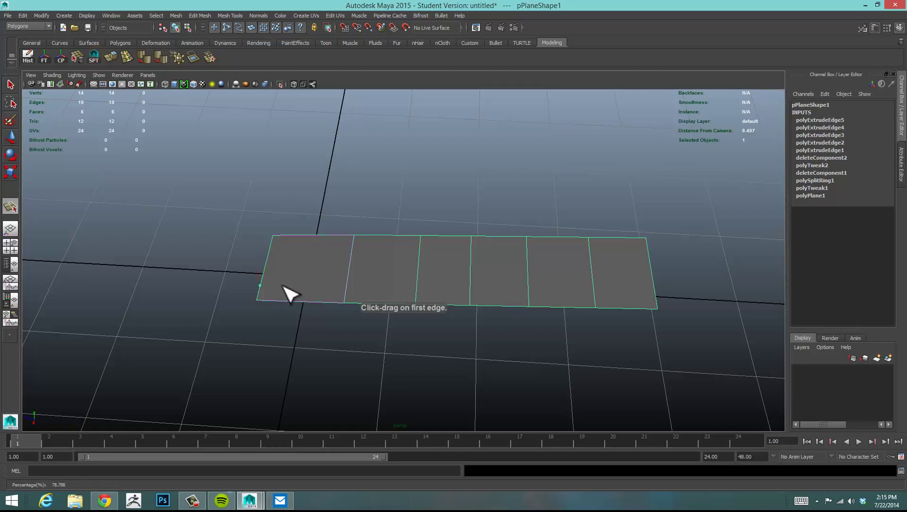
left_click_drag(283, 287, 345, 297)
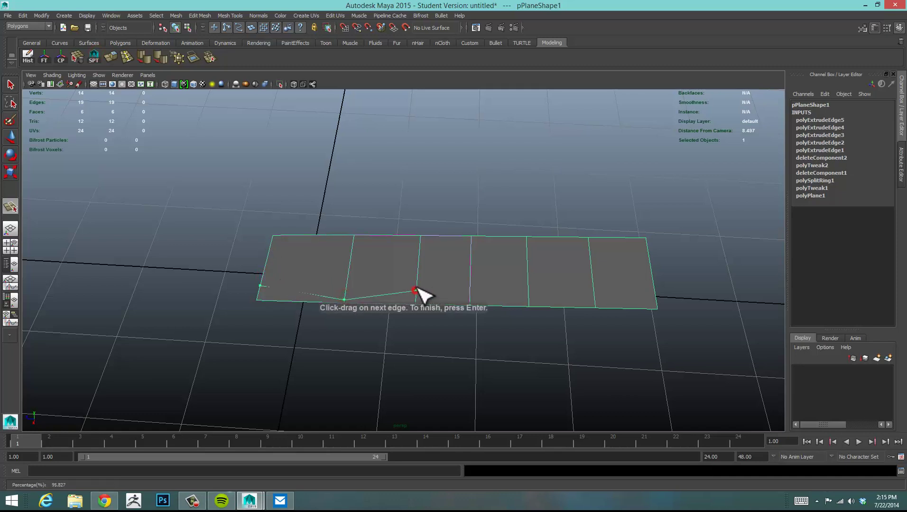
left_click_drag(416, 289, 417, 288)
left_click_drag(479, 293, 480, 292)
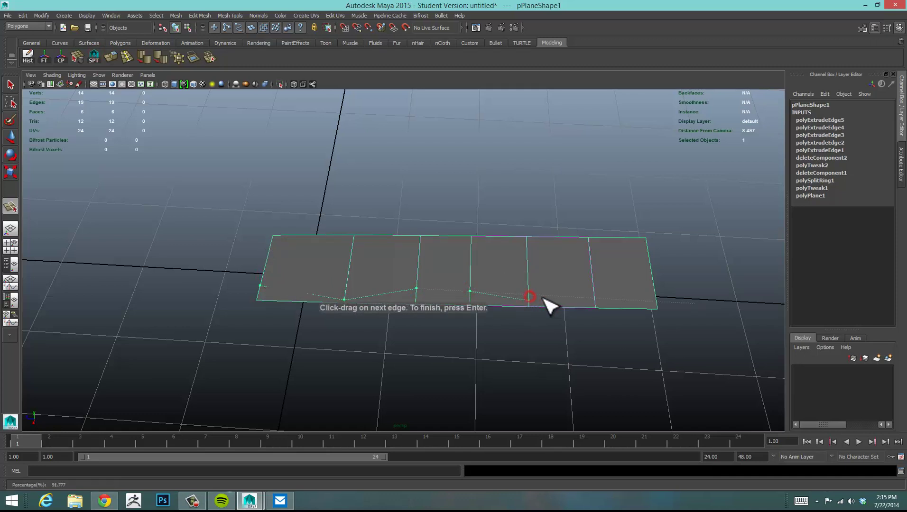
left_click_drag(543, 297, 544, 297)
left_click_drag(600, 297, 653, 289)
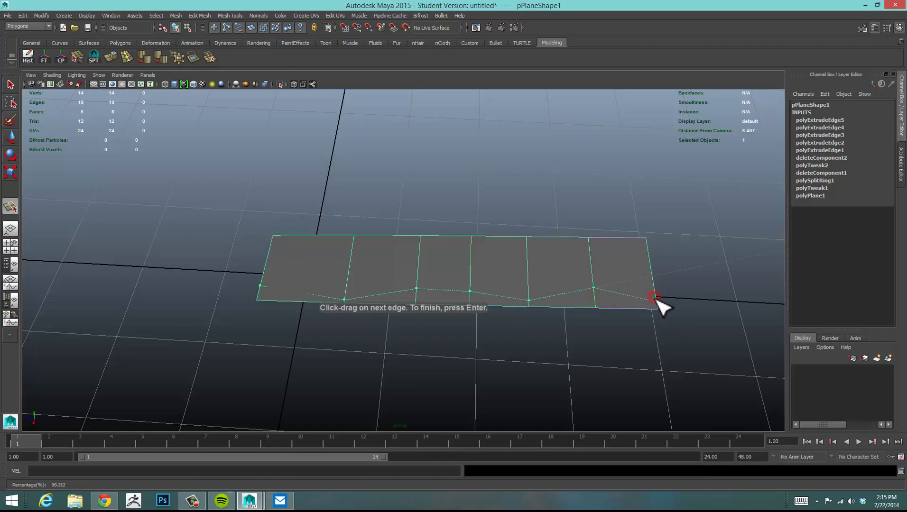
key("Return")
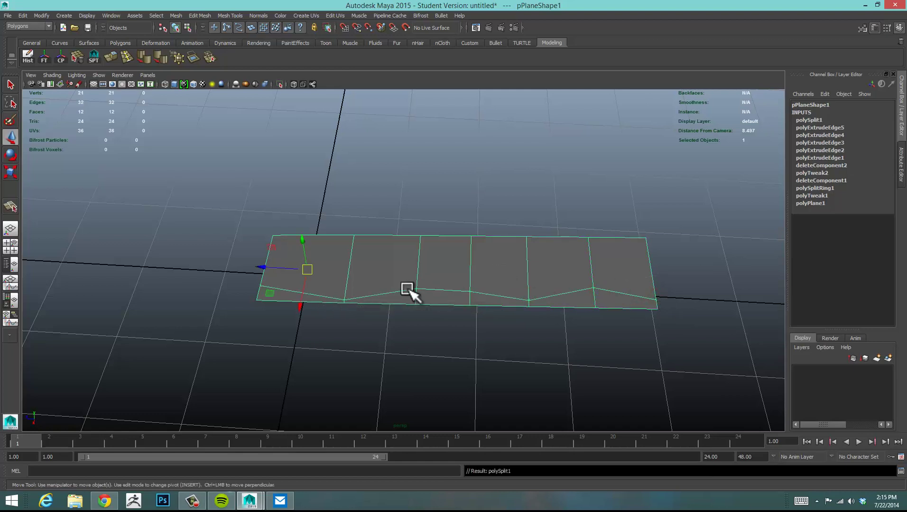
Lower the seven vertices along the strip's long outer edge beside the zigzag cut
right_click_drag(400, 294, 374, 297)
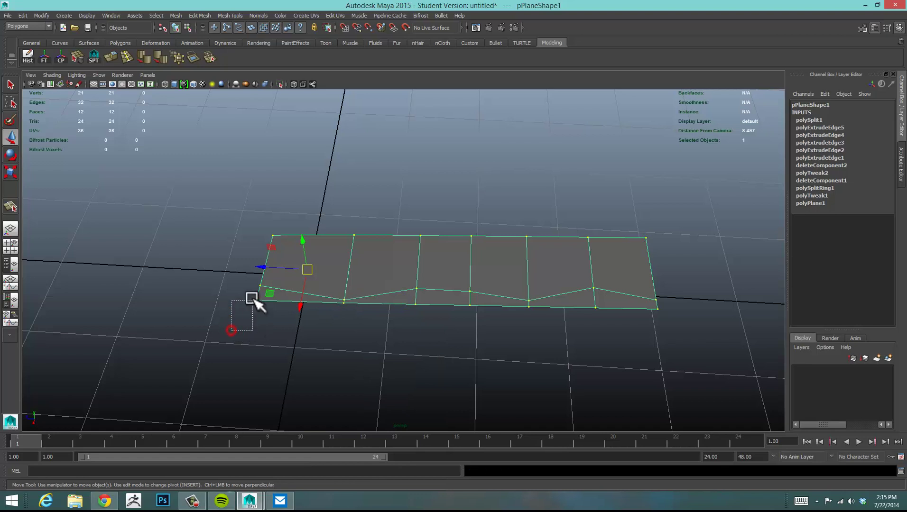
left_click(255, 300)
left_click_drag(321, 317, 350, 301)
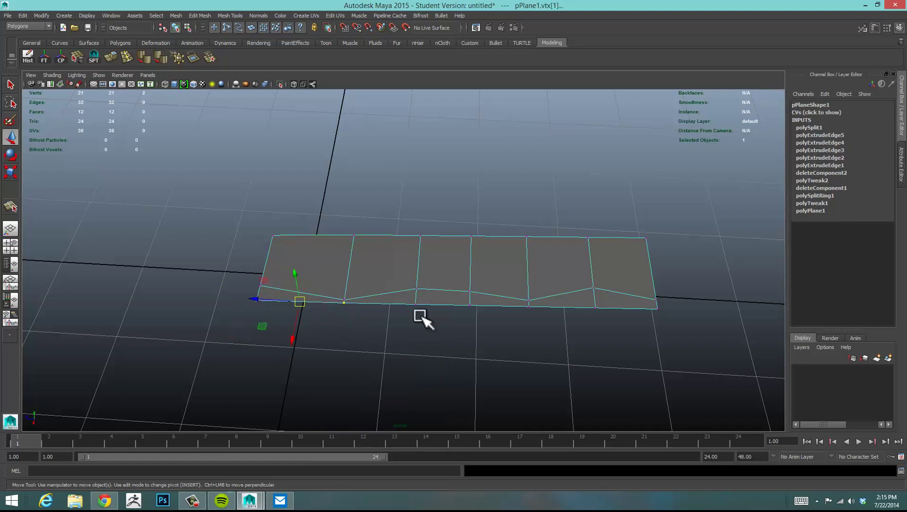
left_click_drag(394, 325, 666, 309, "shift")
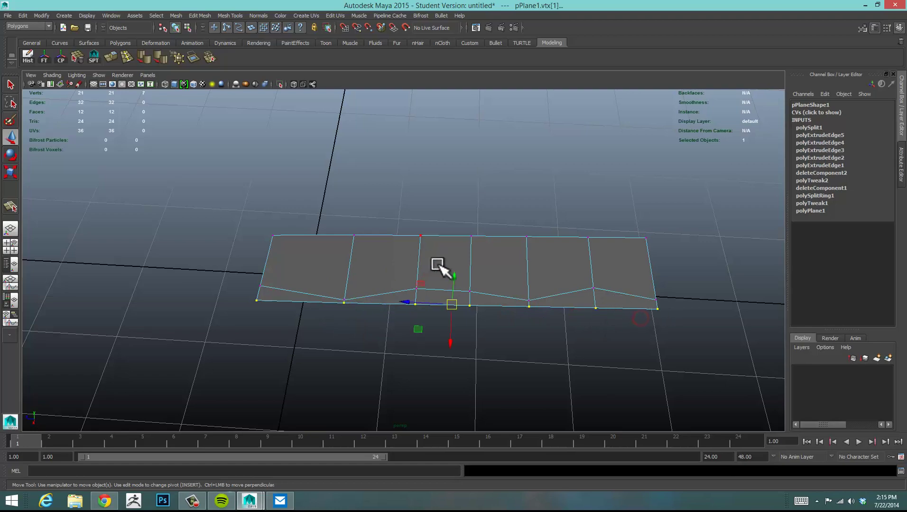
left_click_drag(453, 280, 531, 331)
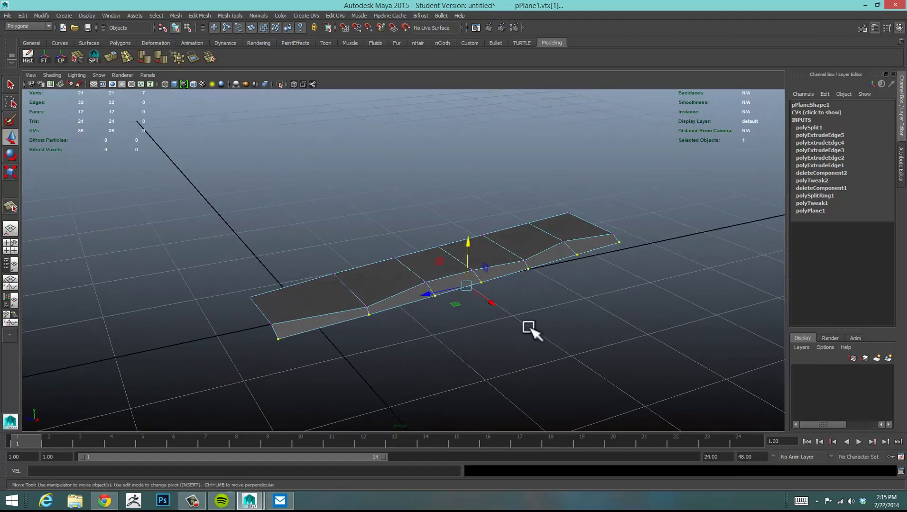
left_click_drag(602, 290, 518, 345, "alt")
left_click(518, 345)
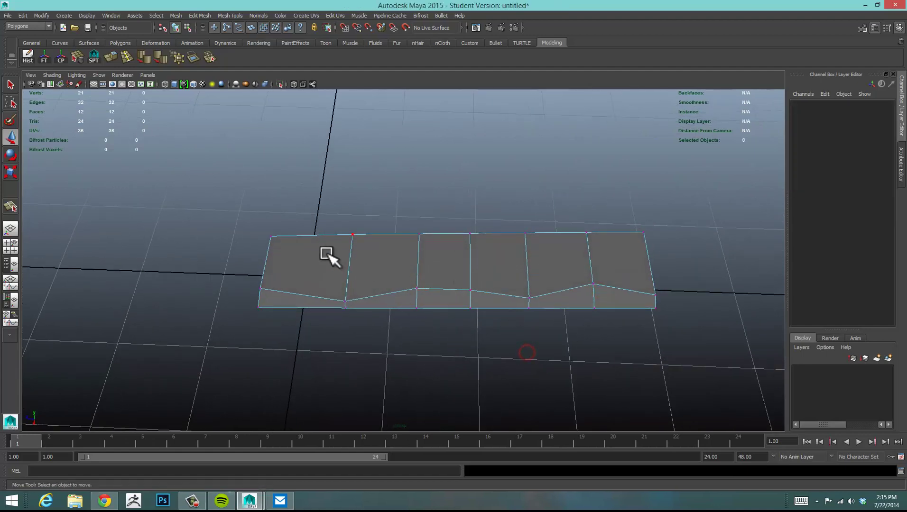
Insert an edge loop lengthwise through the strip's six larger faces, between the zigzag cut and the opposite long edge
left_click(125, 56)
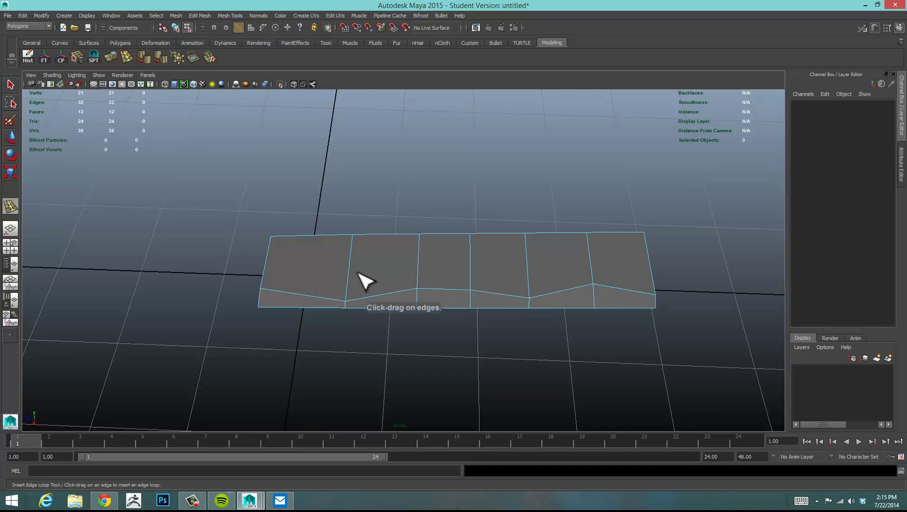
left_click_drag(347, 275, 355, 275)
left_click_drag(222, 308, 313, 294, "alt")
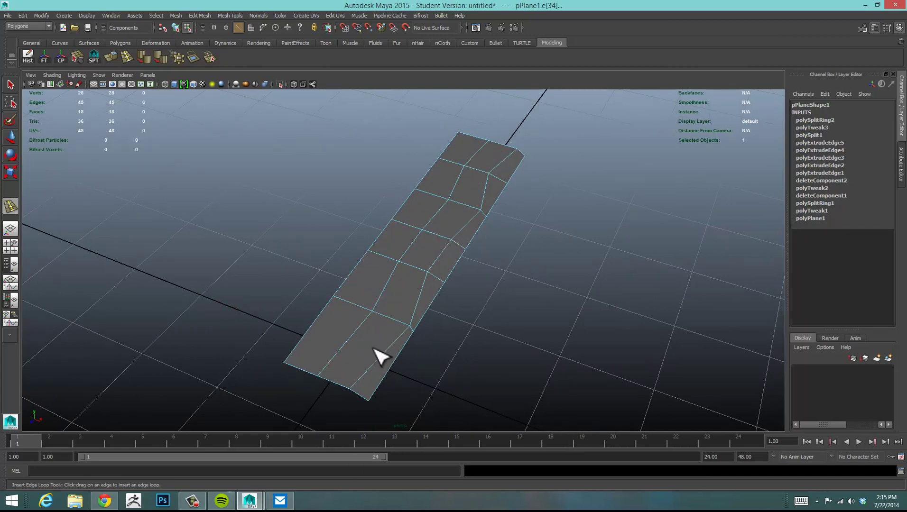
left_click_drag(500, 308, 453, 311, "alt")
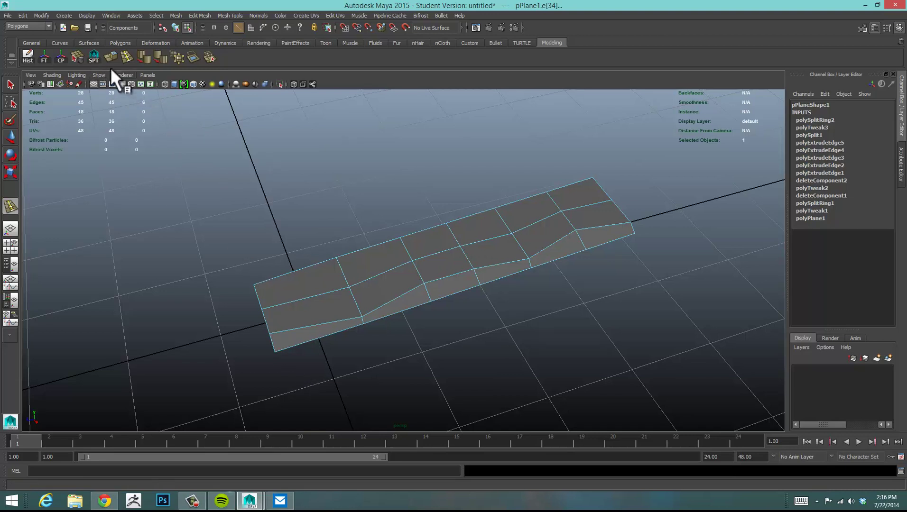
left_click_drag(292, 302, 198, 313)
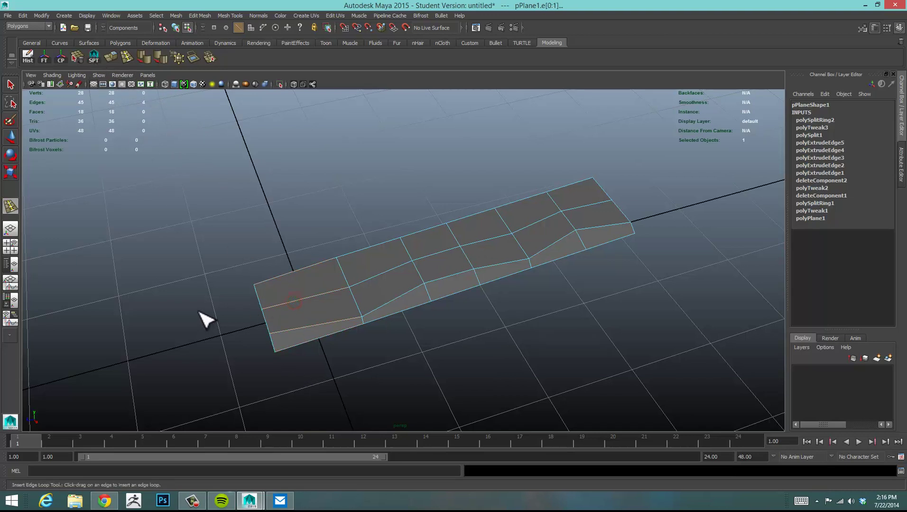
left_click(76, 57)
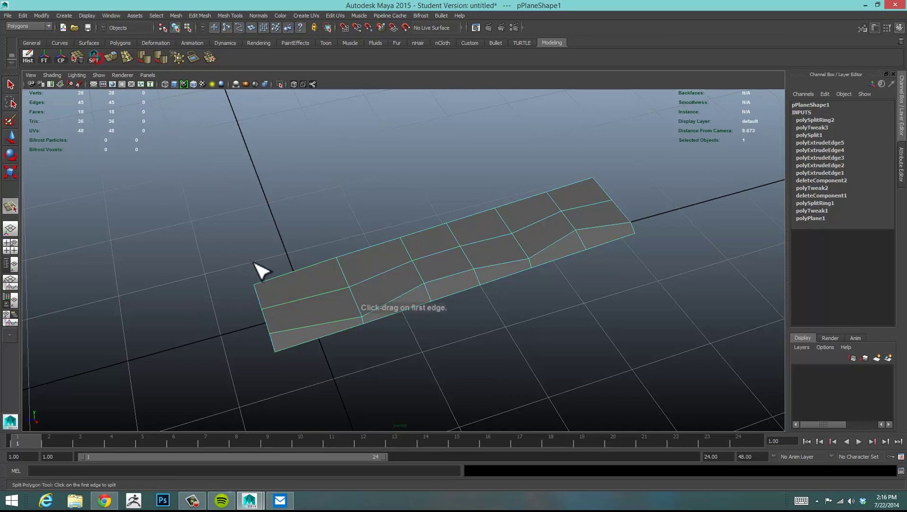
left_click(264, 305)
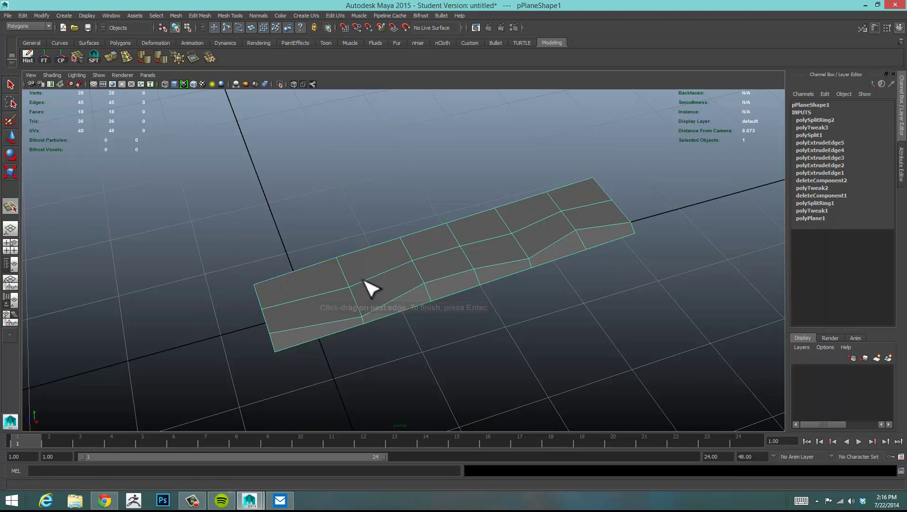
key("w")
Triangulate the whole plane strip
left_click(411, 263)
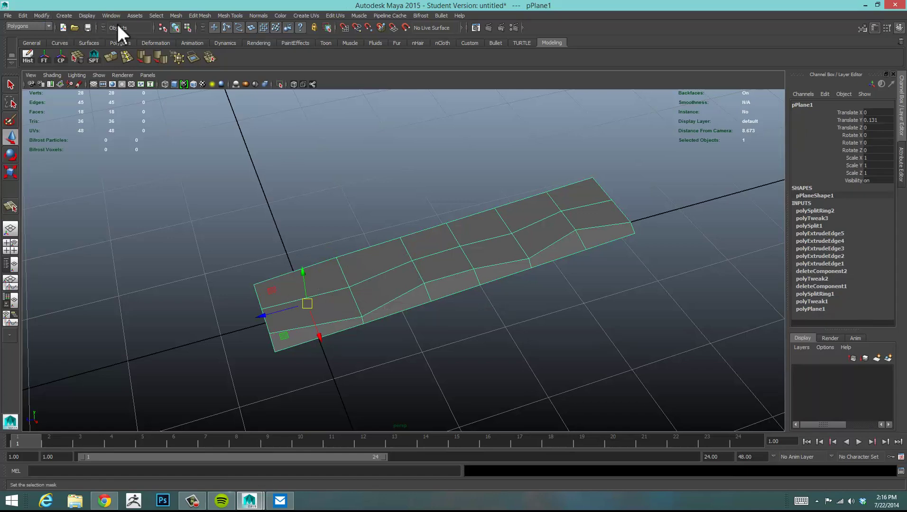
left_click(176, 14)
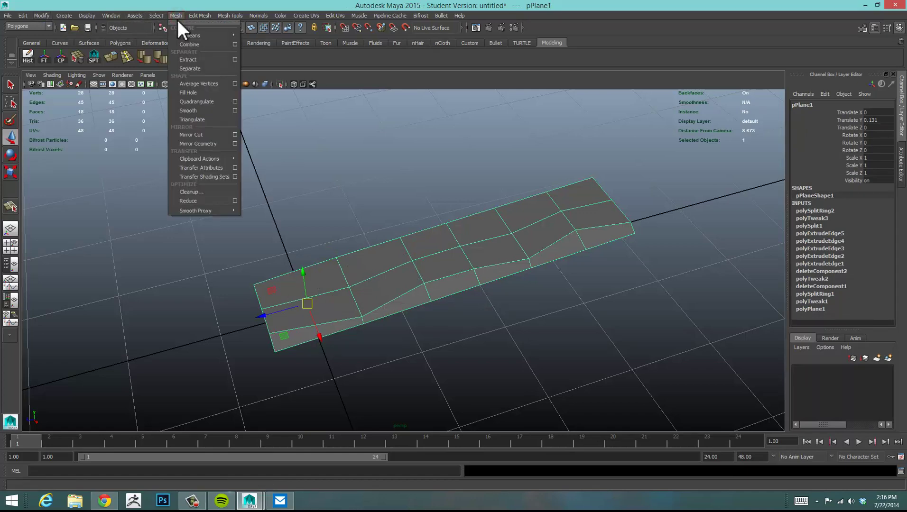
left_click(219, 119)
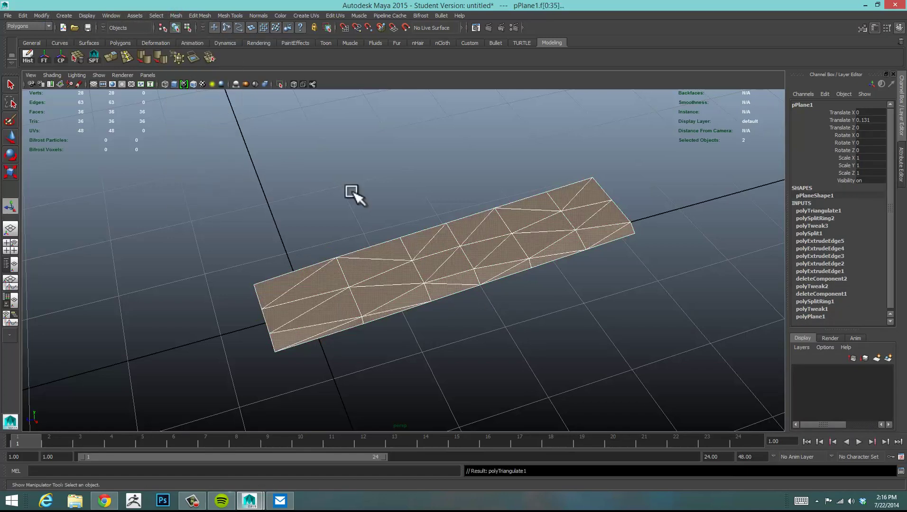
Turn on Wireframe on Shaded in the viewport and deselect the strip
left_click(628, 296)
left_click(533, 297)
left_click(493, 264)
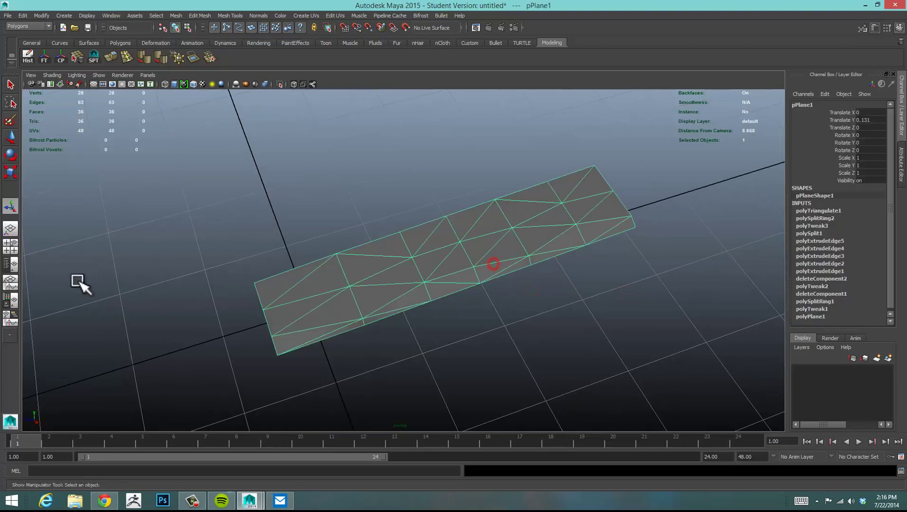
left_click(53, 75)
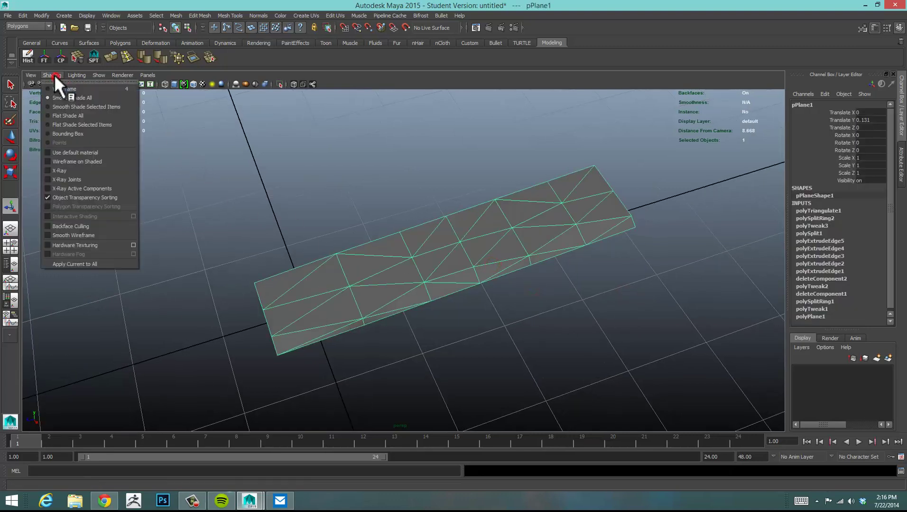
left_click(83, 162)
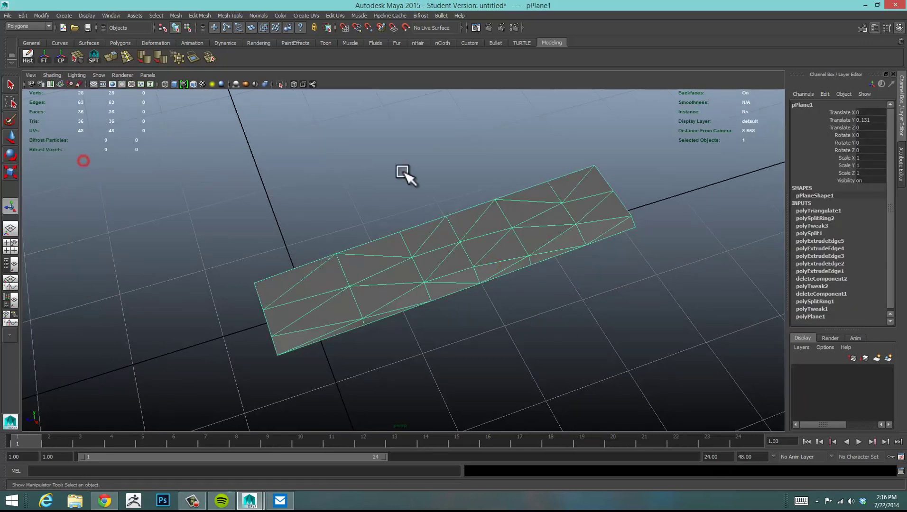
left_click(404, 173)
left_click_drag(534, 358, 603, 318, "alt")
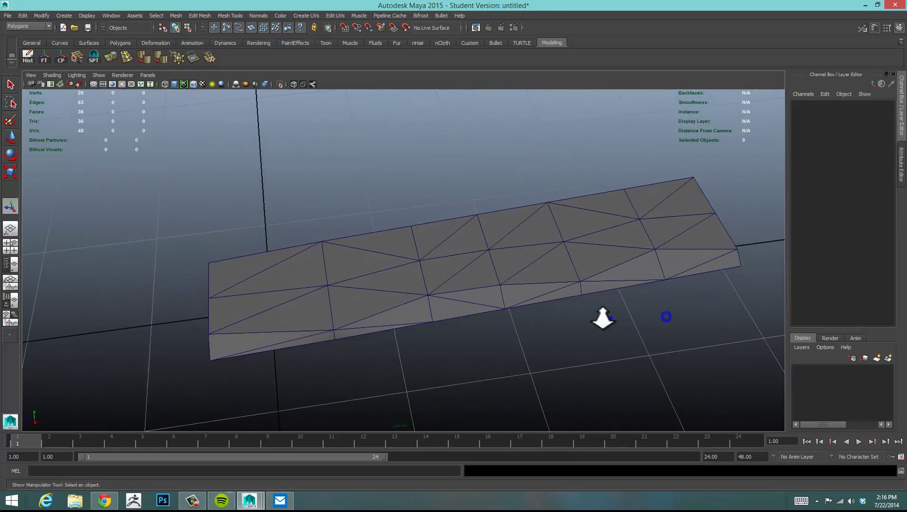
mouse_move(602, 319)
middle_mouse_down("alt")
mouse_move(626, 326)
mouse_move(599, 324)
middle_mouse_up("alt")
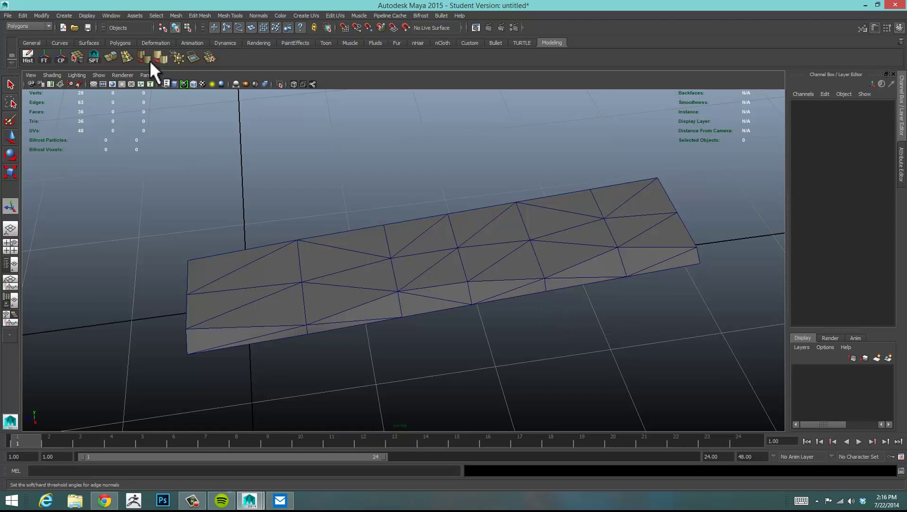
Try to insert an edge loop from the crosswise edge nearest the strip's wider end, between the outer long edge and the middle row
left_click(129, 57)
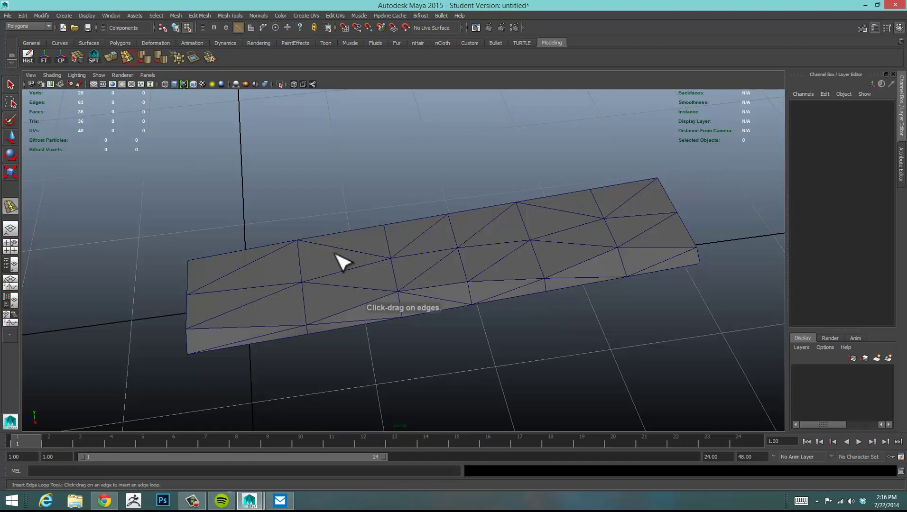
left_click(302, 266)
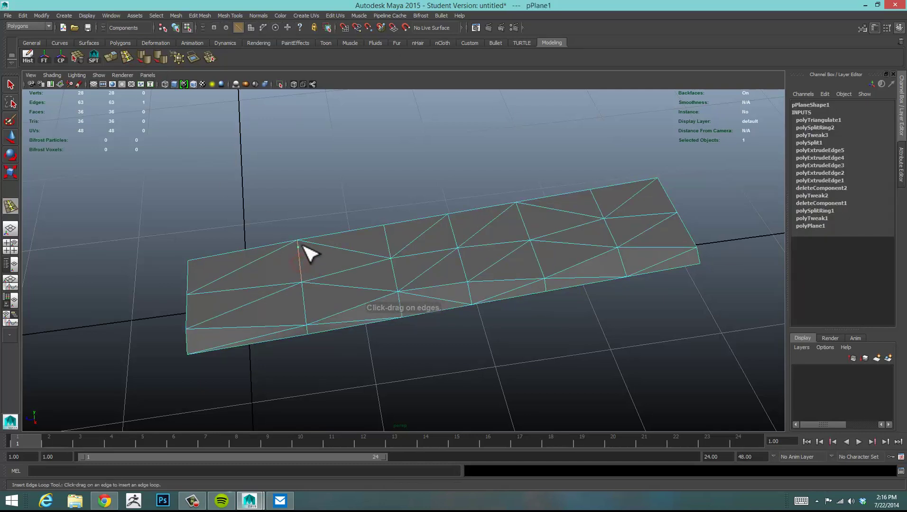
left_click(339, 261)
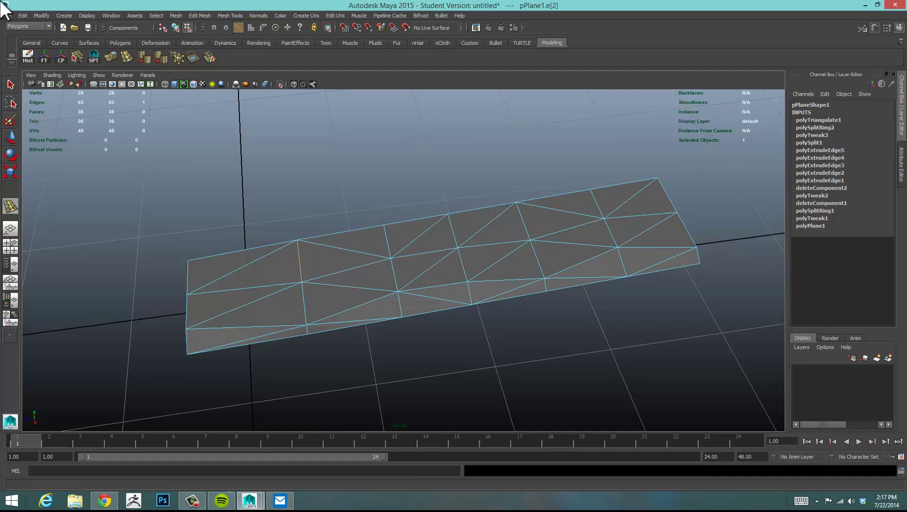
Split the triangulated strip lengthwise by hand, crossing every crosswise and diagonal edge in the row beside the long edge opposite the zigzag cut
left_click(94, 56)
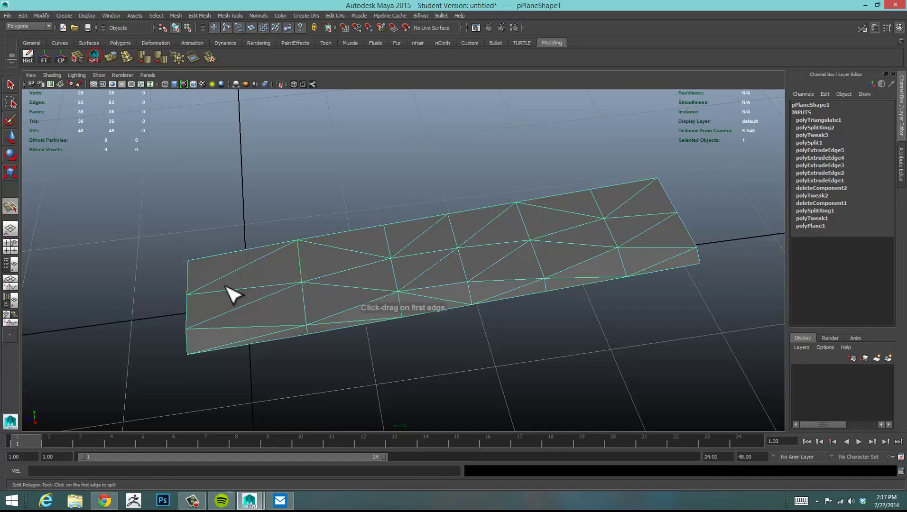
left_click(188, 275)
left_click(242, 266)
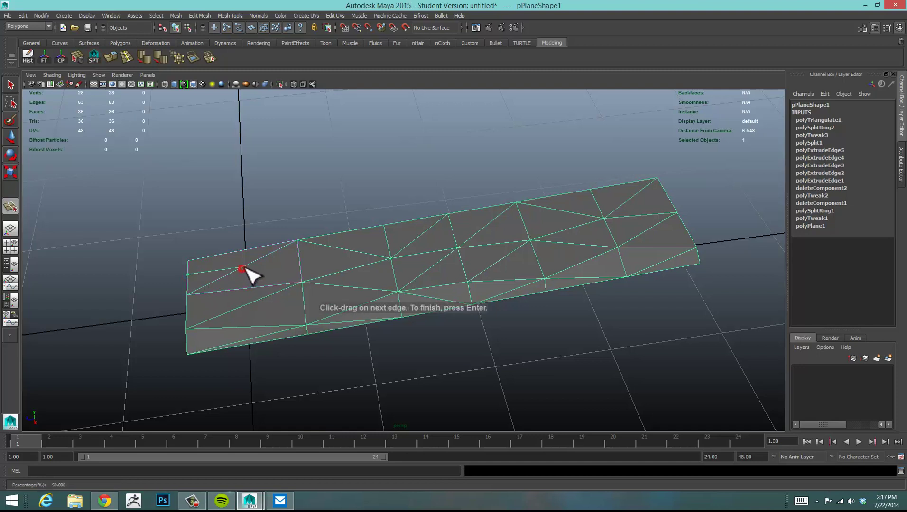
left_click(301, 264)
left_click(352, 250)
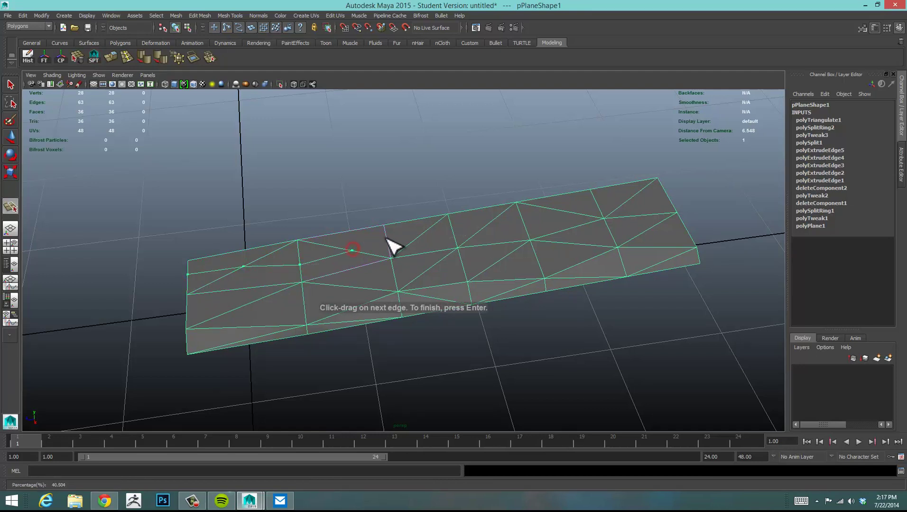
left_click(388, 238)
left_click(426, 231)
left_click(453, 234)
left_click(491, 221)
left_click(522, 220)
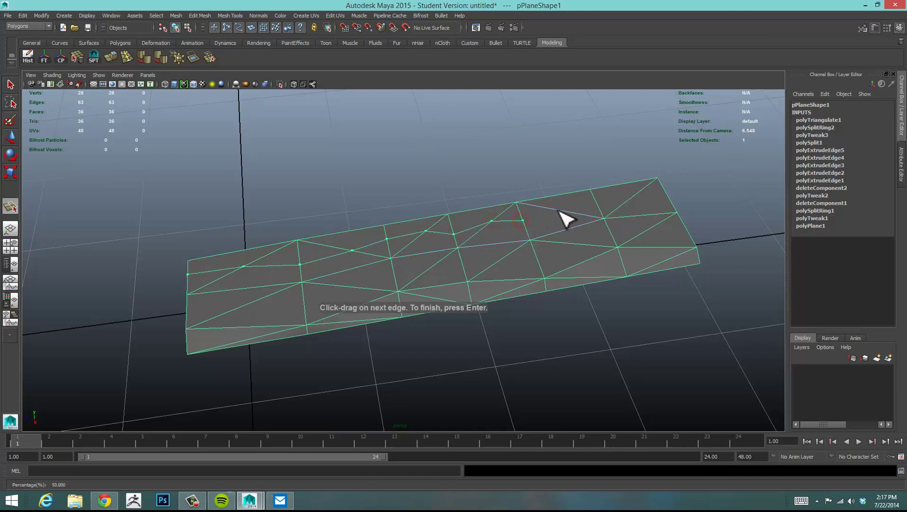
left_click(562, 210)
left_click(596, 203)
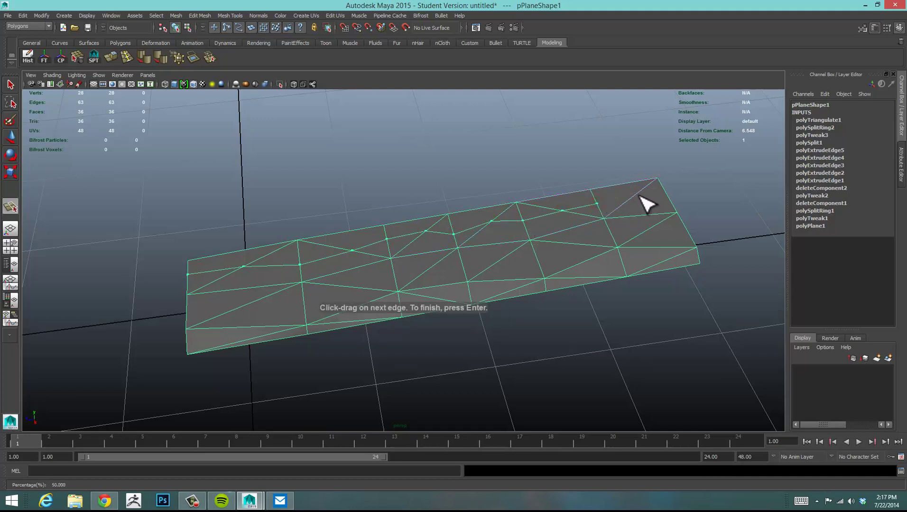
left_click(635, 195)
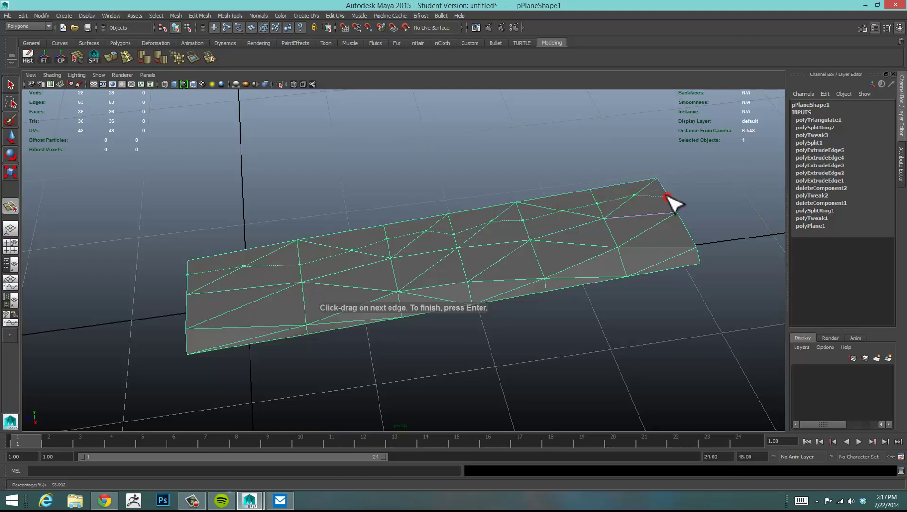
key("Return")
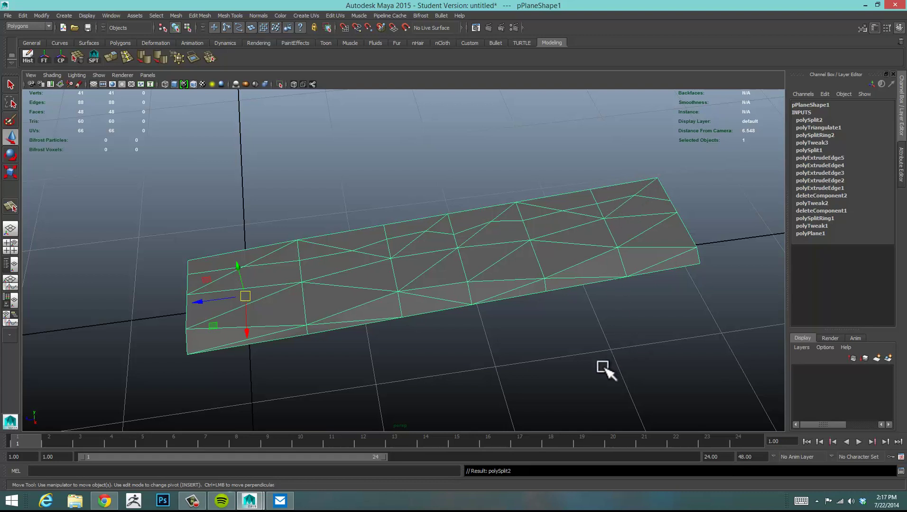
Undo the manual lengthwise split, the edge loop attempt and the triangulation of the strip
key("ctrl+z")
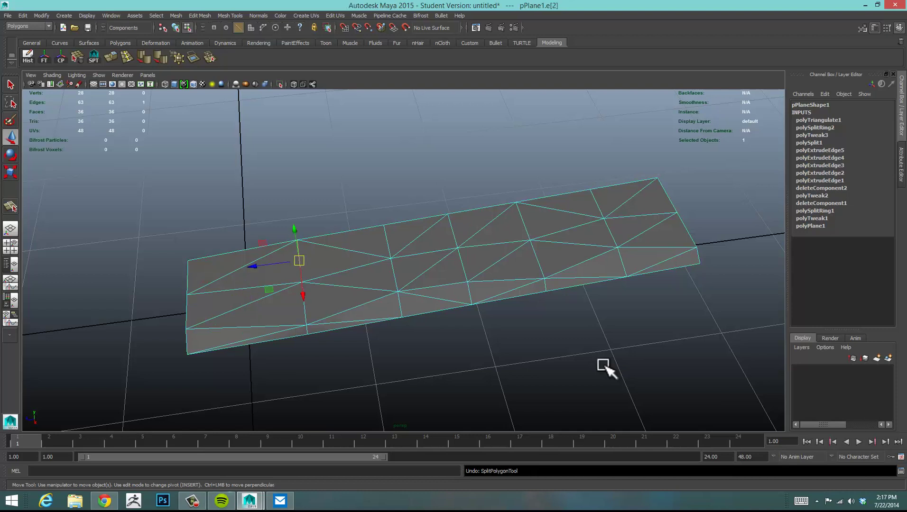
key("ctrl+z")
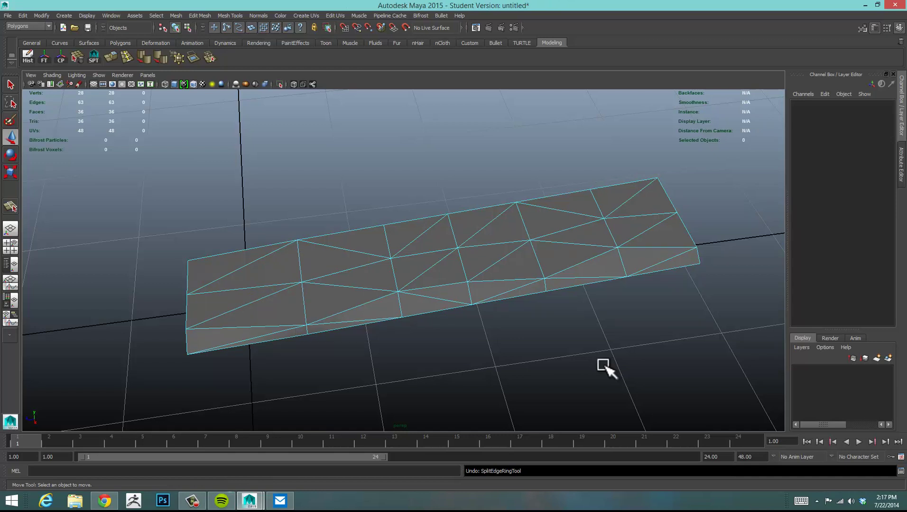
key("ctrl+z")
key("ctrl+z")
key("ctrl+z")
key("ctrl+z")
key("ctrl+z")
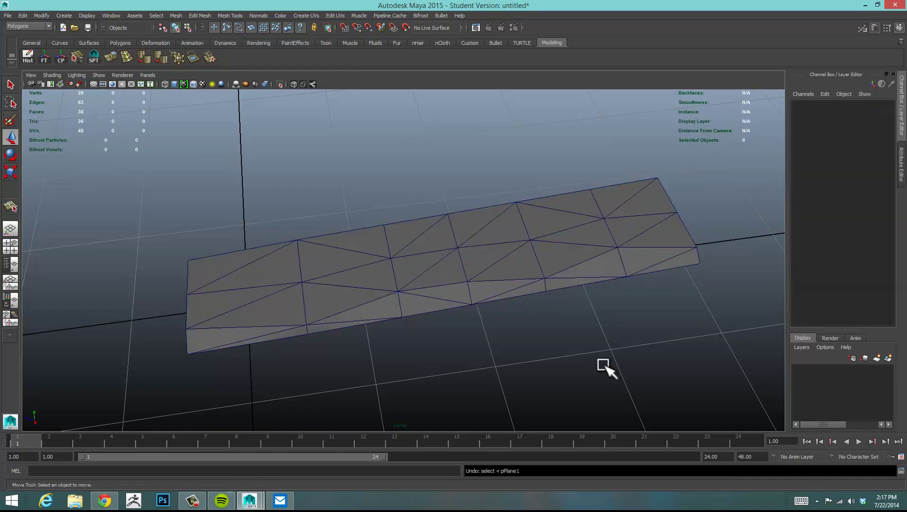
key("ctrl+z")
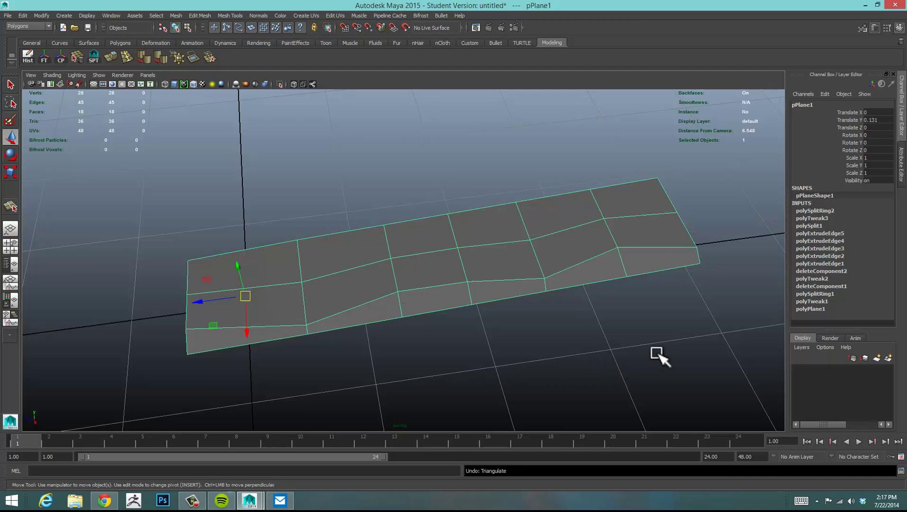
Delete the five inner crosswise edge loops of the strip, keeping its two end edges and lengthwise edges
left_click_drag(599, 306, 611, 288, "alt")
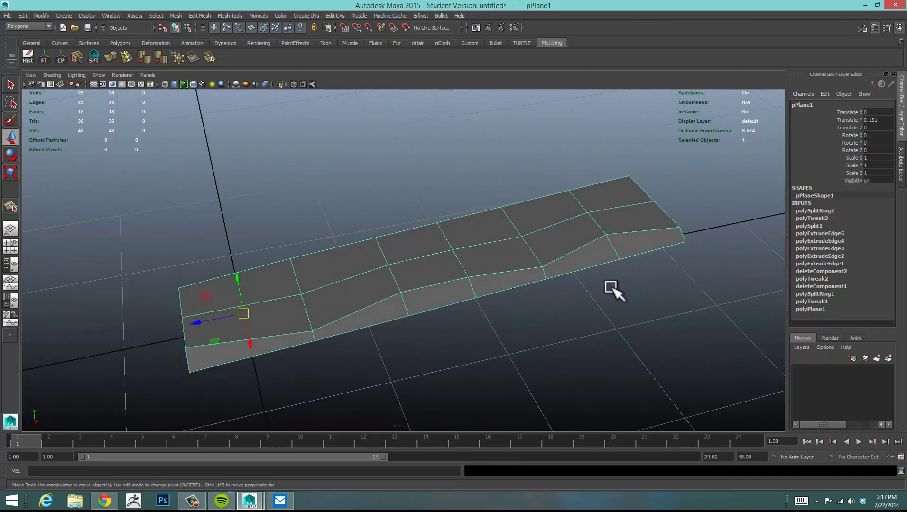
left_click(528, 283)
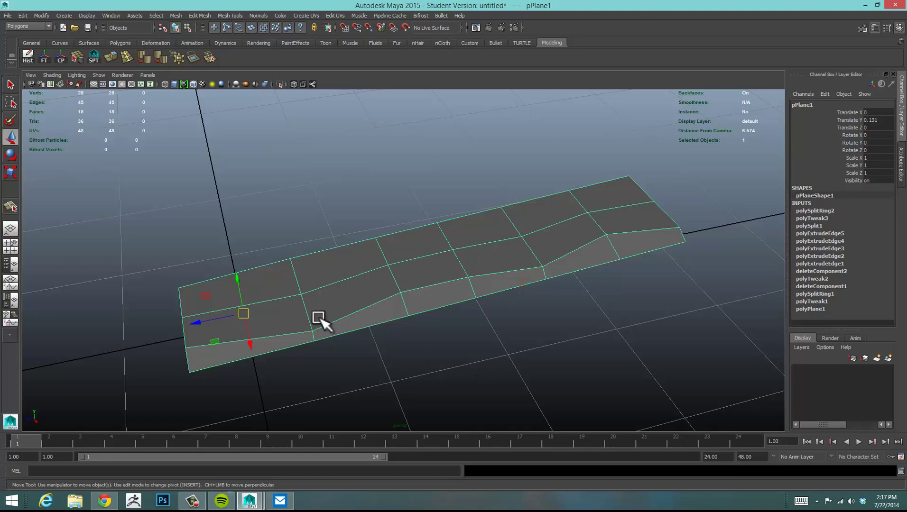
left_click_drag(492, 288, 455, 284, "alt")
right_click_drag(501, 256, 523, 235)
left_click(592, 217)
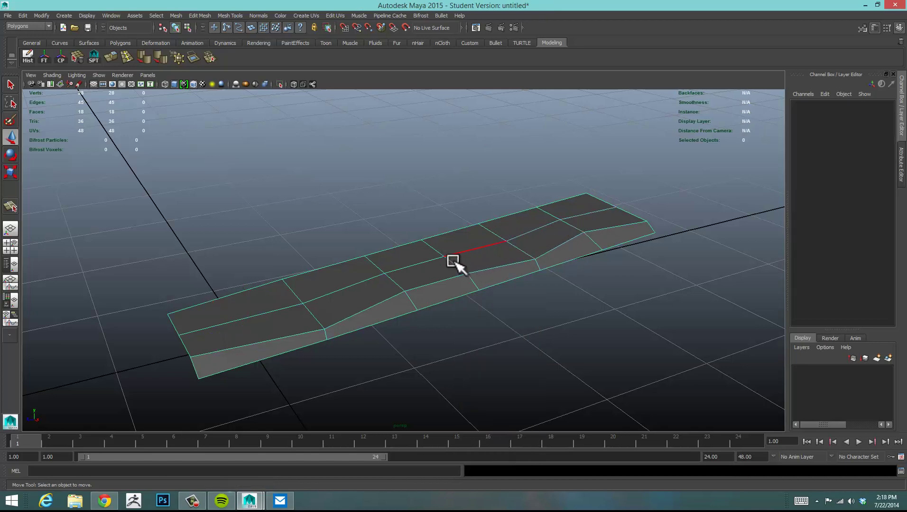
left_click_drag(321, 329, 393, 341, "alt")
double_click(407, 362)
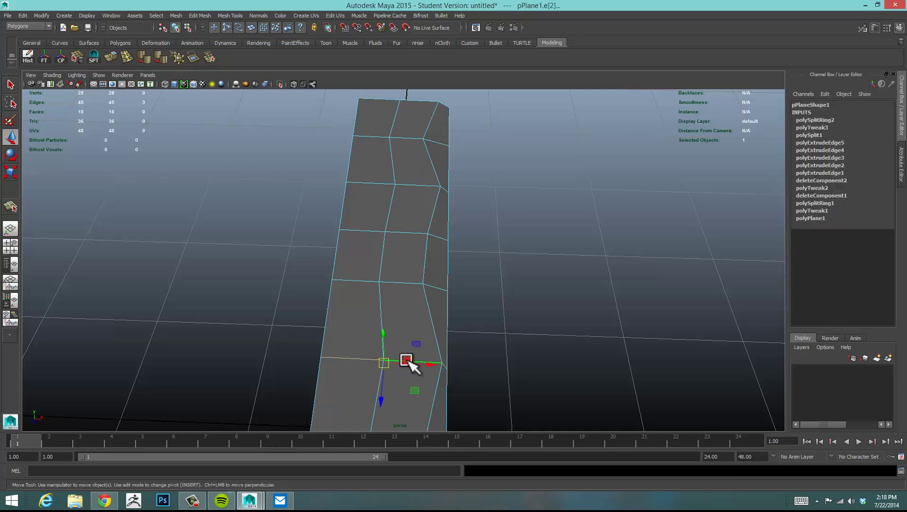
double_click(399, 282, "shift")
double_click(409, 231, "shift")
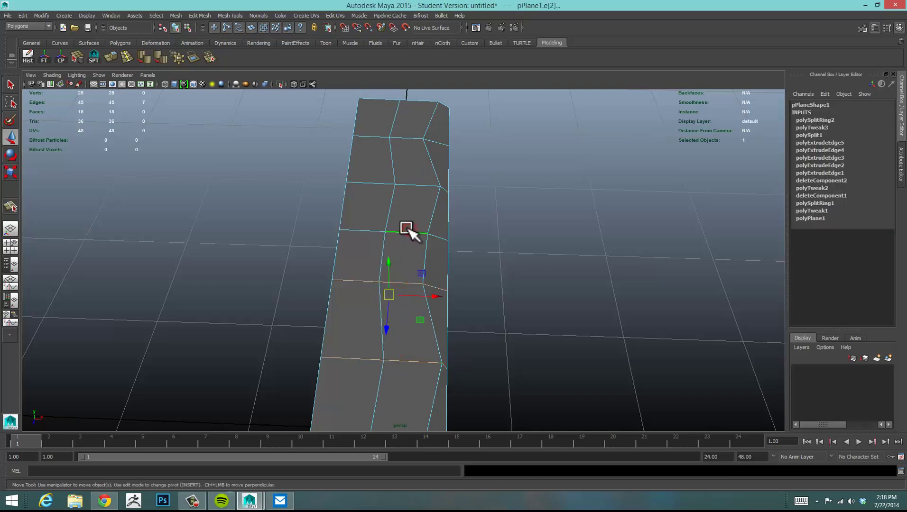
double_click(404, 186, "shift")
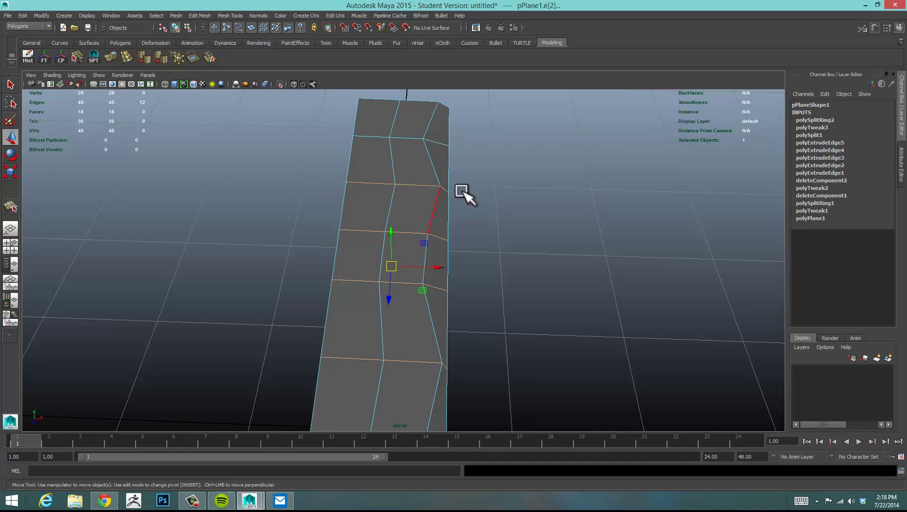
double_click(406, 138, "shift")
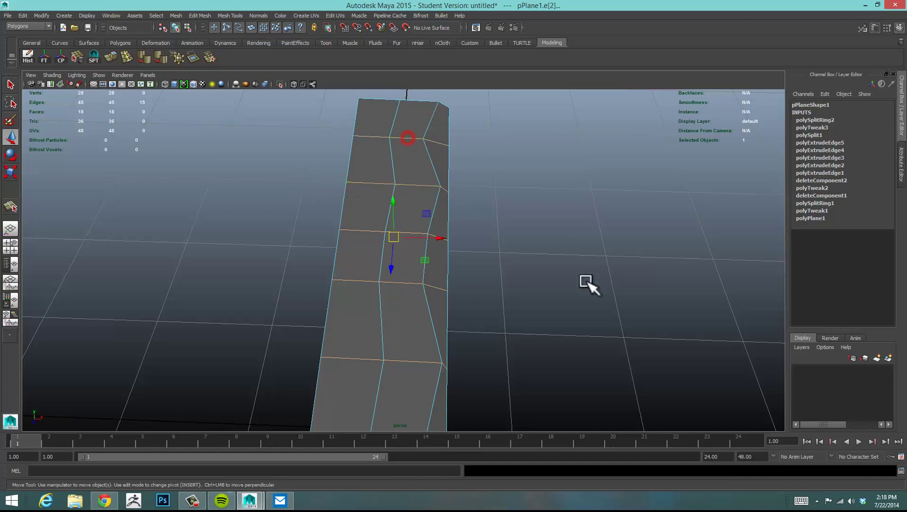
left_click_drag(588, 284, 574, 316, "alt")
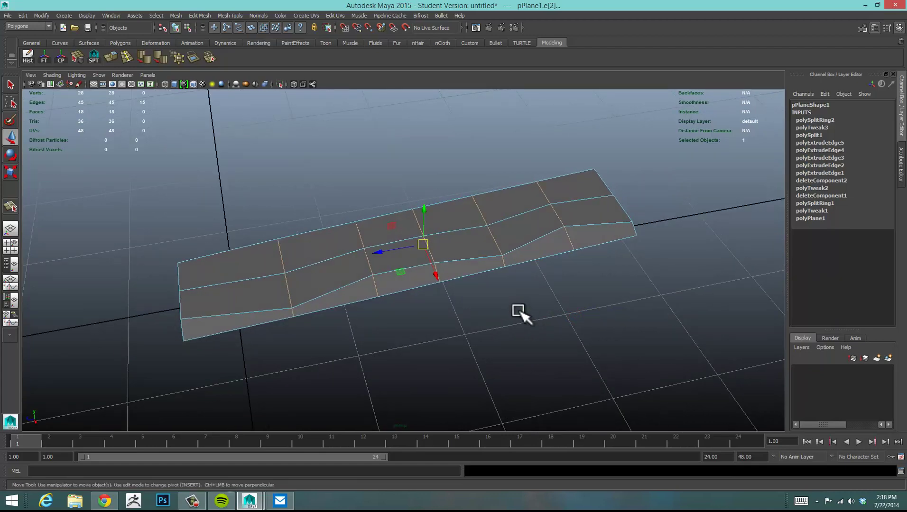
key("Delete")
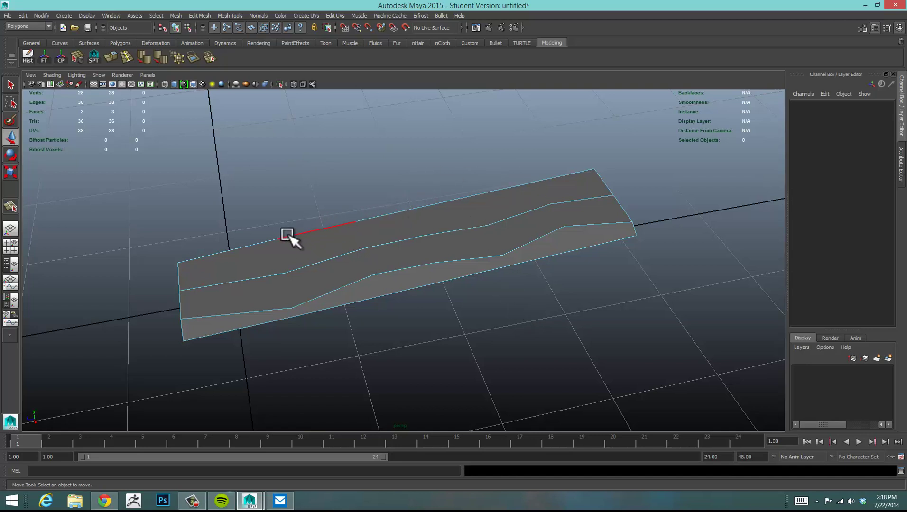
Switch the strip to vertex selection and select the vertices remaining where the crosswise edges were, first all rows, and finally the row nearest the wider end
right_click(270, 243)
key("F9")
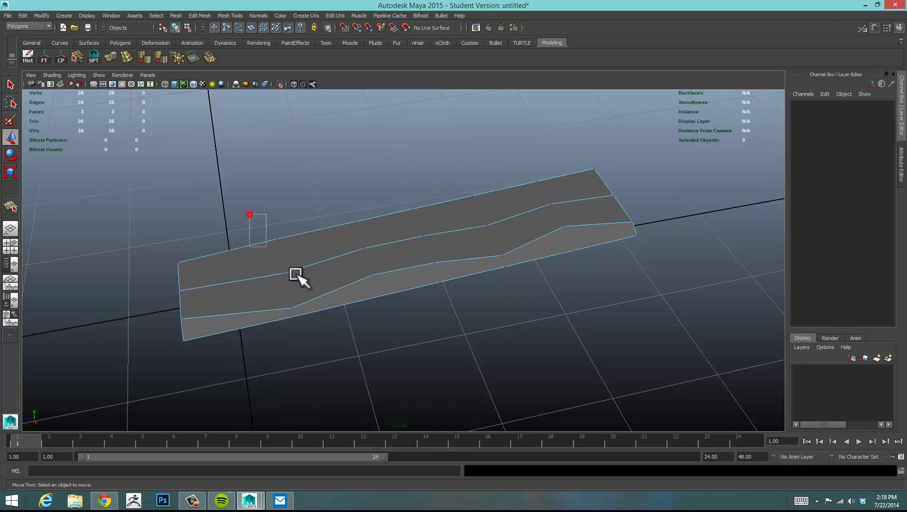
left_click_drag(249, 215, 579, 352)
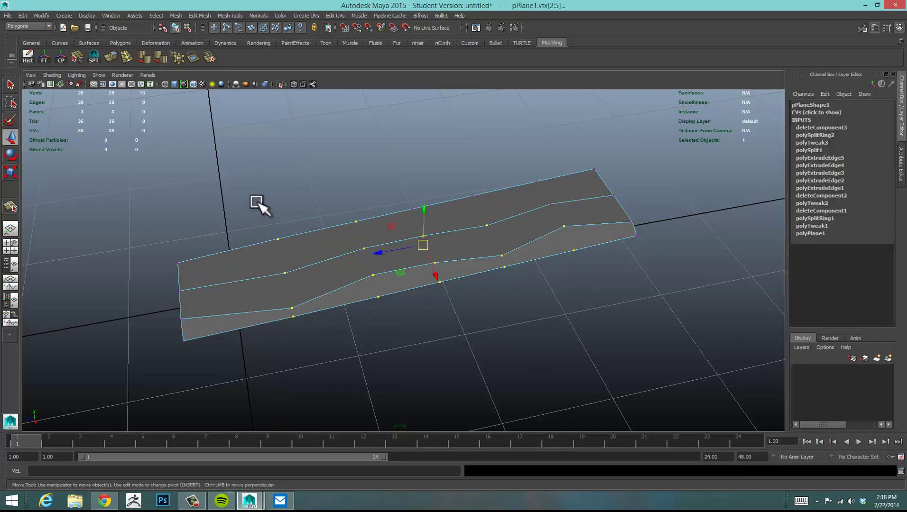
left_click_drag(259, 202, 573, 290)
left_click_drag(558, 161, 243, 341)
left_click(513, 340)
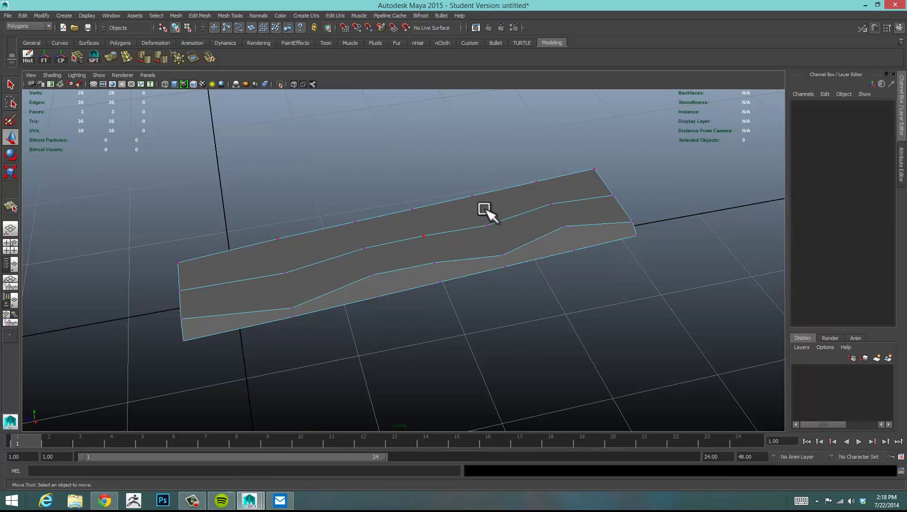
left_click_drag(525, 174, 579, 281)
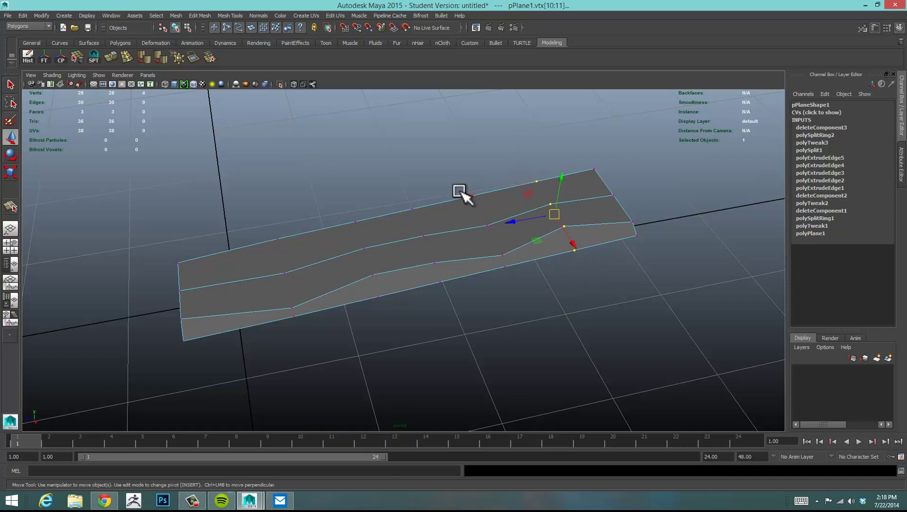
Raise the five inner vertices along the strip's far outer long edge one by one
left_click_drag(470, 182, 472, 152)
left_click(536, 183)
left_click_drag(535, 148, 551, 116)
left_click(412, 209)
left_click_drag(411, 165, 415, 137)
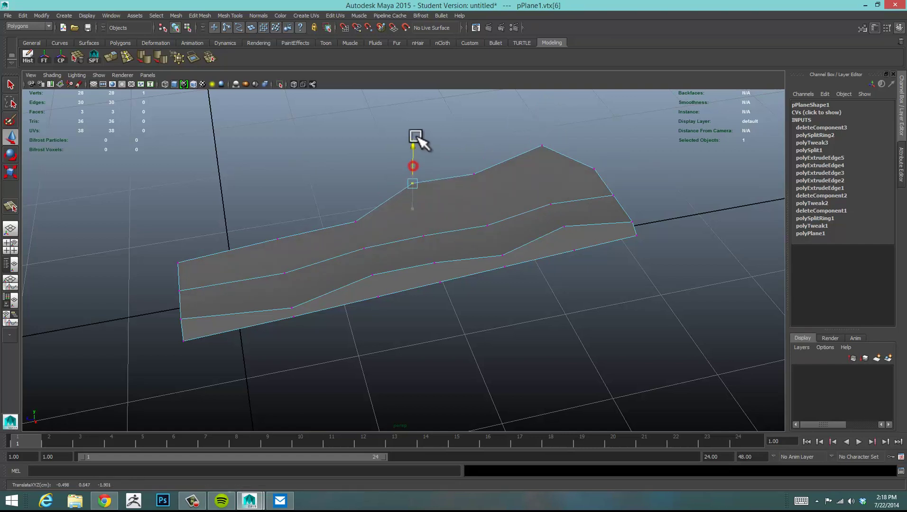
left_click(355, 220)
left_click_drag(350, 178, 352, 151)
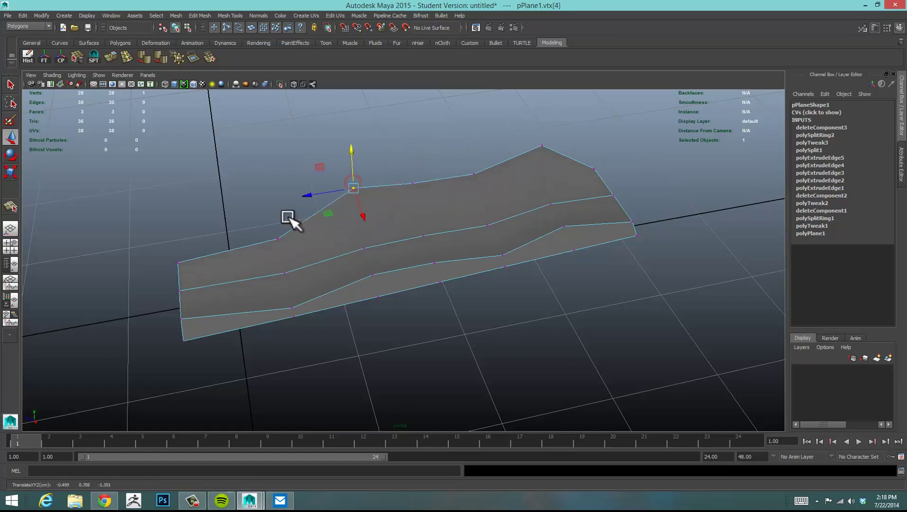
left_click(279, 239)
left_click_drag(273, 202, 267, 171)
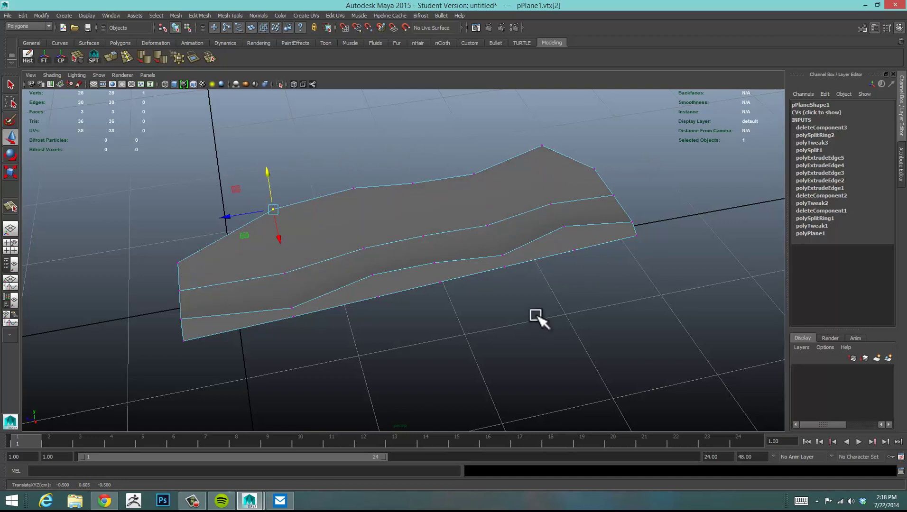
Undo the five vertex moves on the outer long edge and the vertex selections made before them
key("ctrl+z")
key("ctrl+z")
key("ctrl+z")
key("ctrl+z")
key("ctrl+z")
key("ctrl+z")
key("ctrl+z")
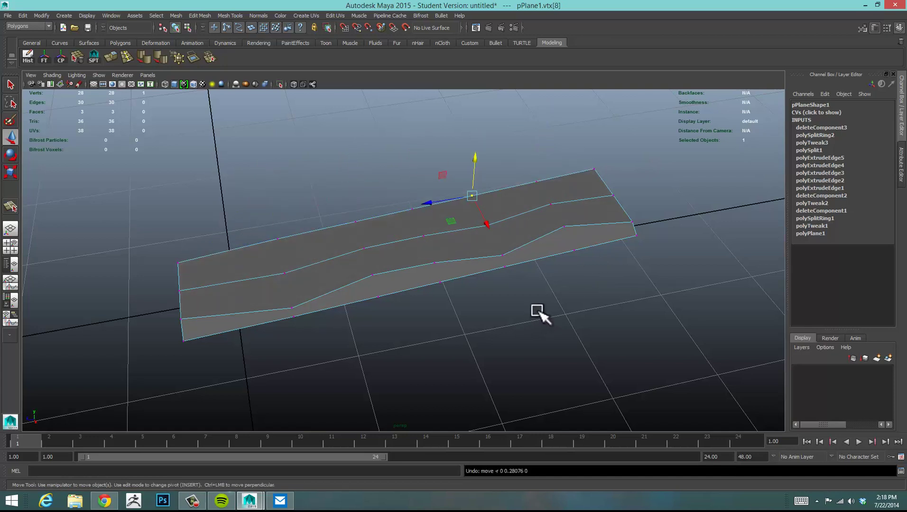
key("ctrl+z")
key("ctrl+z")
key("ctrl+z")
key("ctrl+z")
key("ctrl+z")
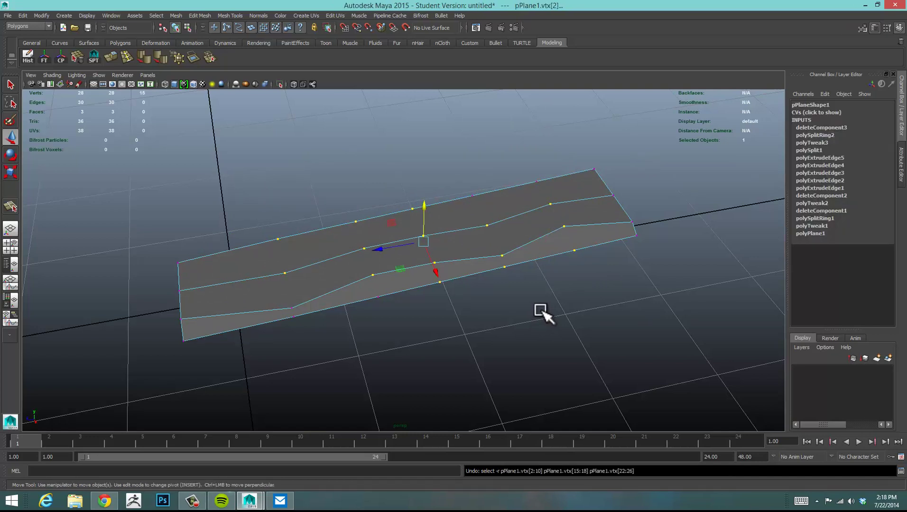
key("ctrl+z")
key("ctrl+z")
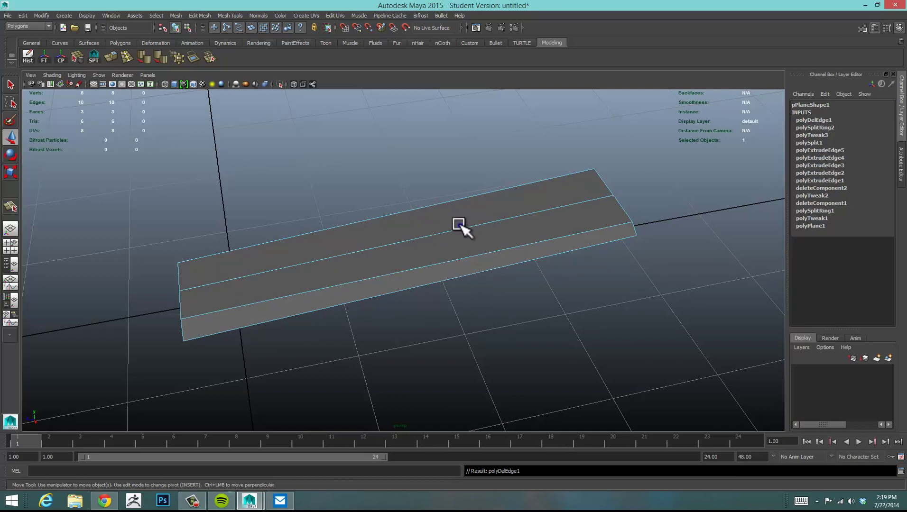
Switch to face selection, select the strip's outer and middle lengthwise faces in turn, and clear the selection
right_click_drag(453, 214, 453, 237)
left_click(379, 225)
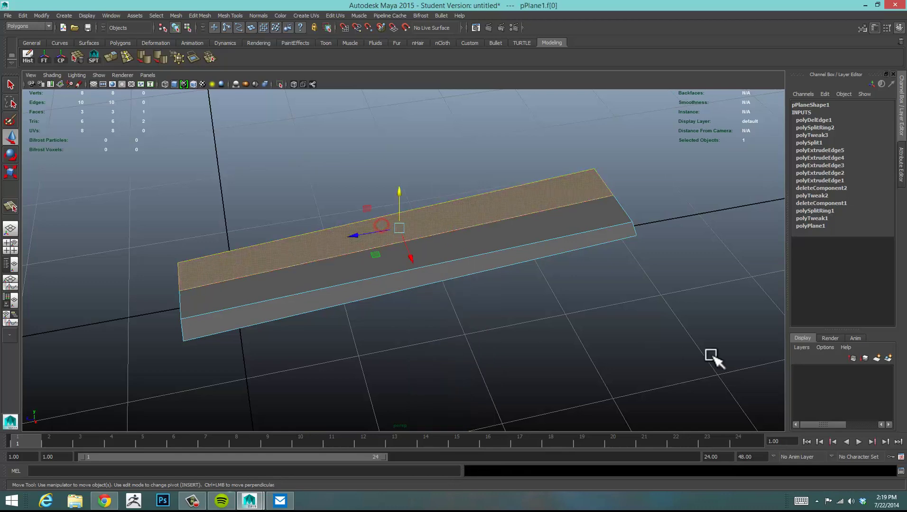
left_click(443, 234)
left_click(603, 208)
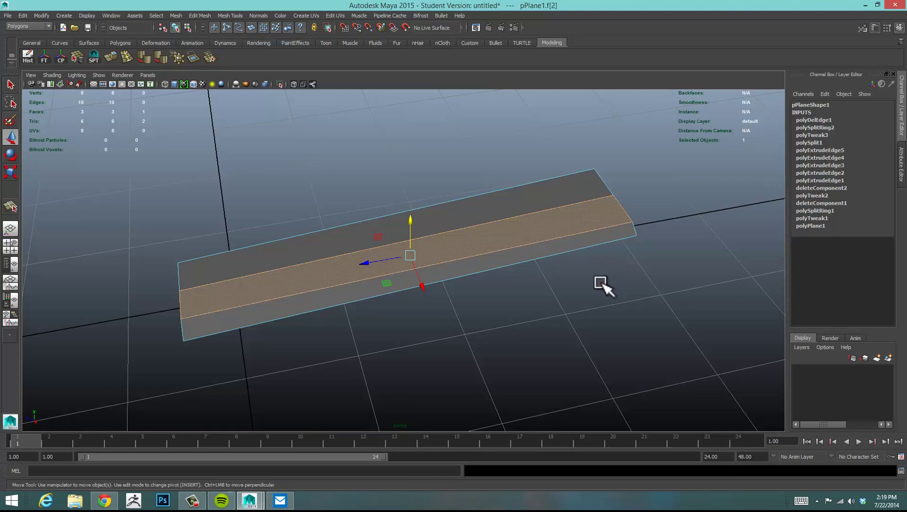
left_click(602, 285)
left_click_drag(542, 290, 506, 256, "alt")
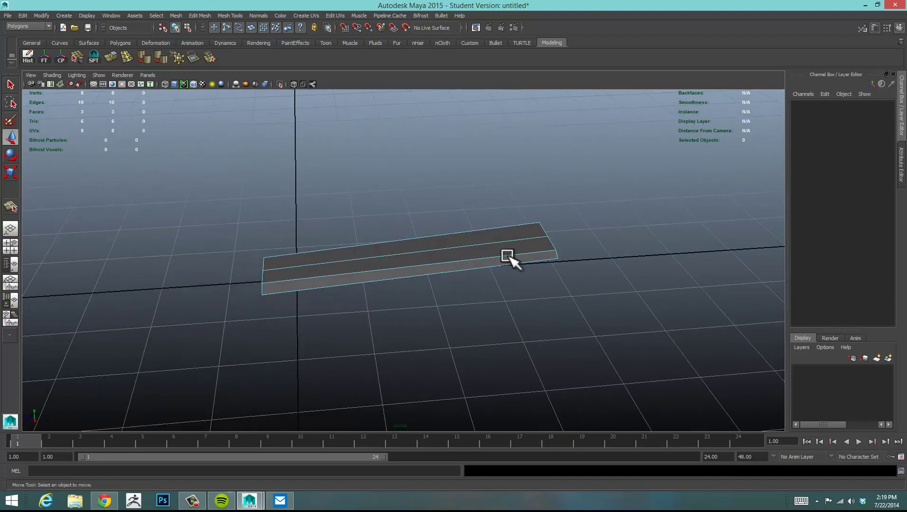
middle_click_drag(506, 256, 571, 212, "alt")
left_click_drag(561, 218, 561, 230, "alt")
right_click_drag(412, 248, 458, 239, "alt")
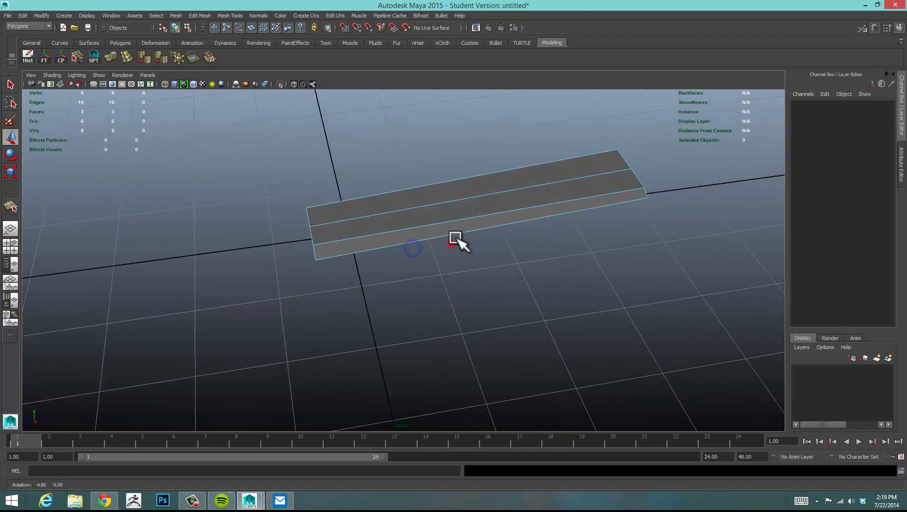
middle_click_drag(458, 240, 458, 267, "alt")
left_click_drag(458, 267, 436, 274, "alt")
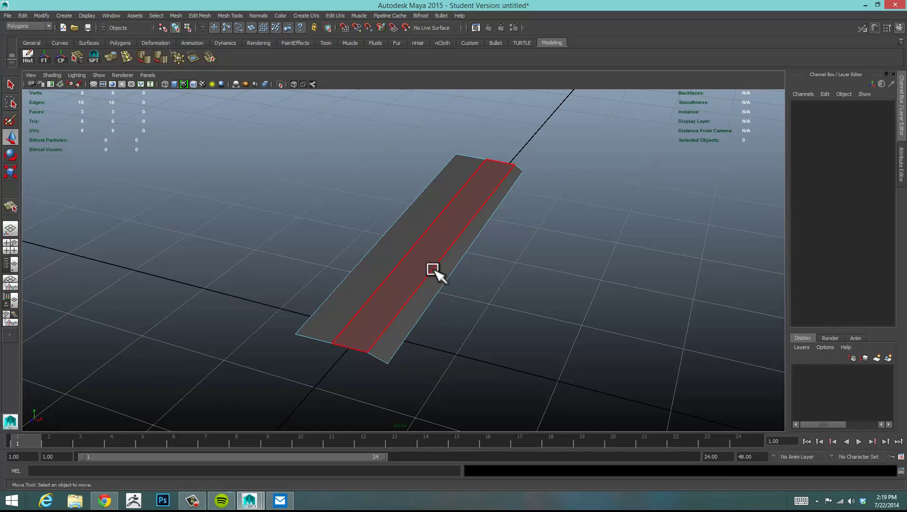
left_click_drag(598, 386, 511, 383, "alt")
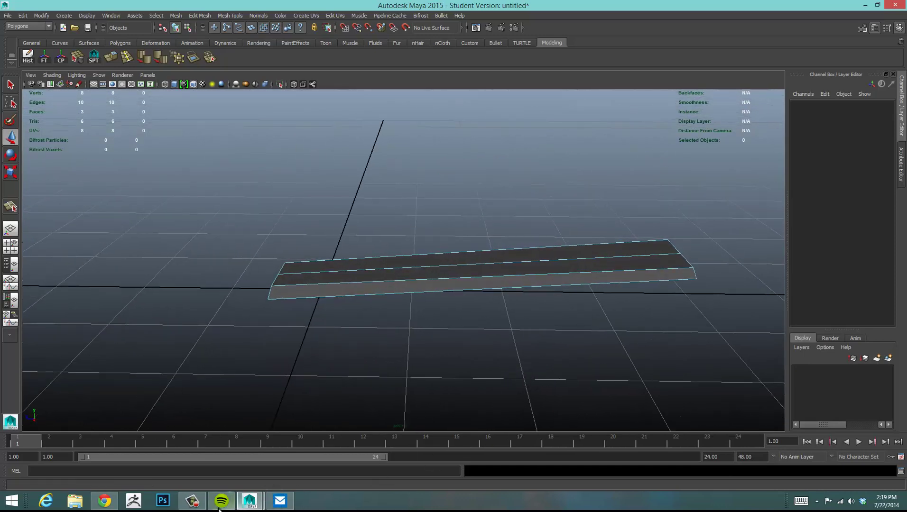
left_click(189, 502)
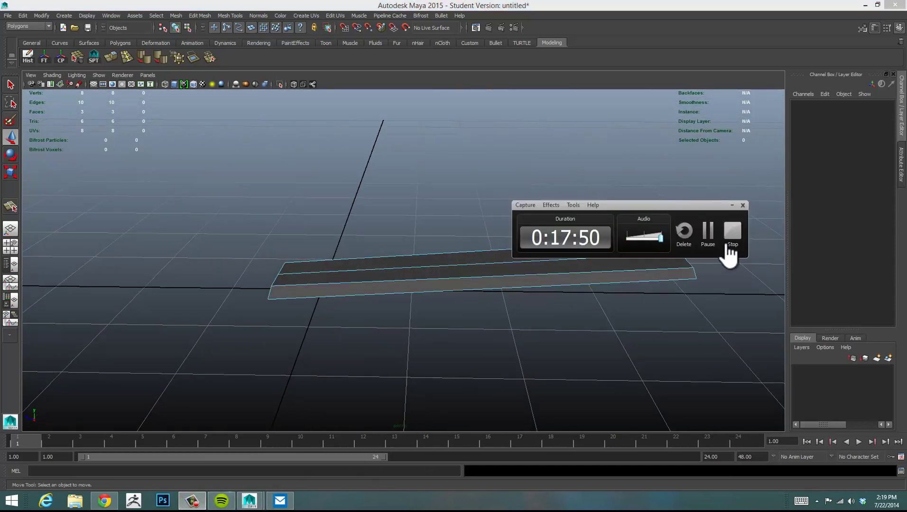
left_click(709, 231)
left_click_drag(377, 373, 417, 359, "alt")
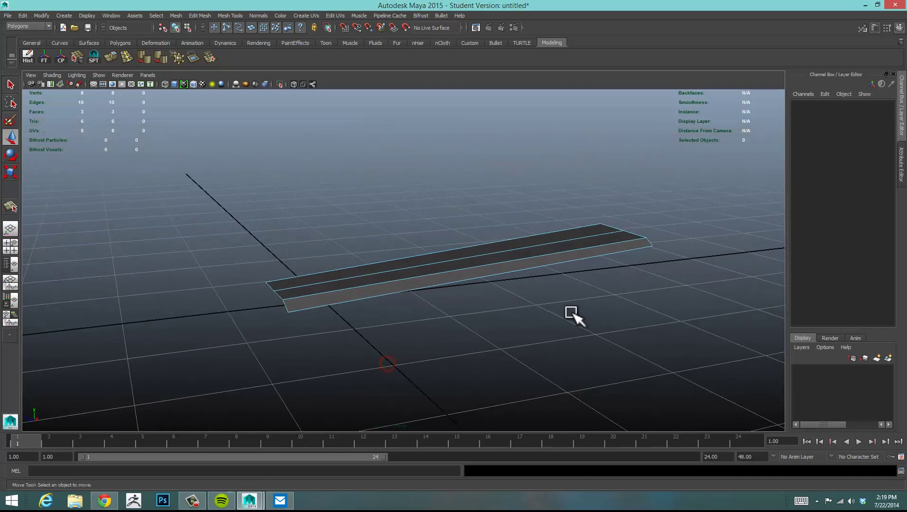
left_click_drag(574, 315, 616, 314, "alt")
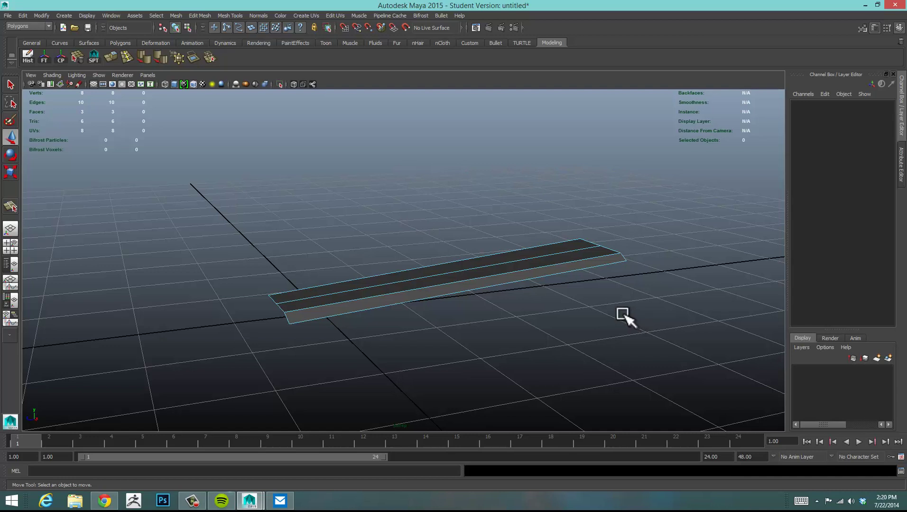
Switch back to object selection and delete the whole plane strip
right_click_drag(475, 285, 512, 274)
left_click(554, 270)
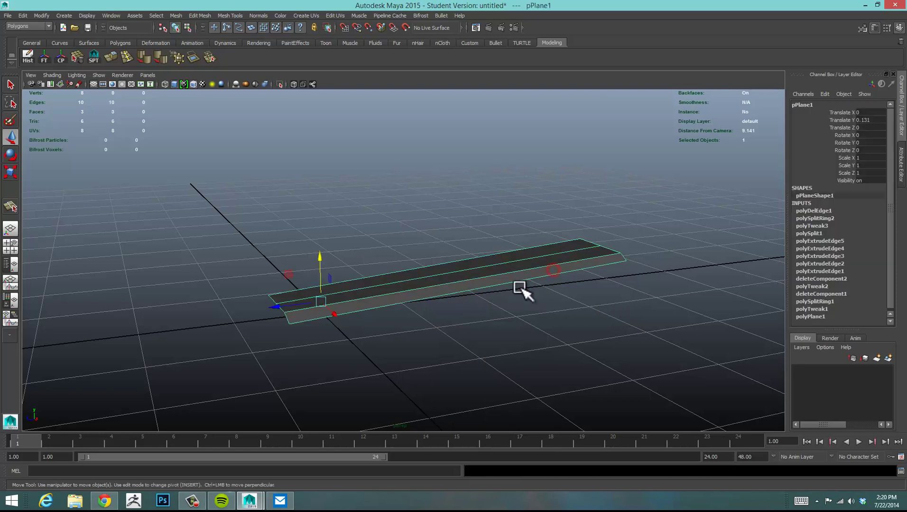
key("Delete")
Create a default polygon cube at the origin
left_click_drag(373, 286, 516, 243, "alt")
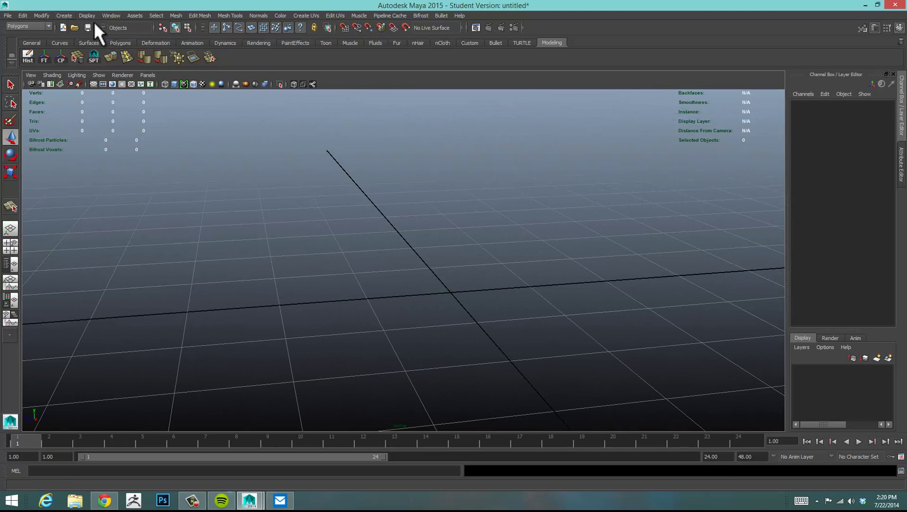
middle_click_drag(528, 270, 496, 268, "alt")
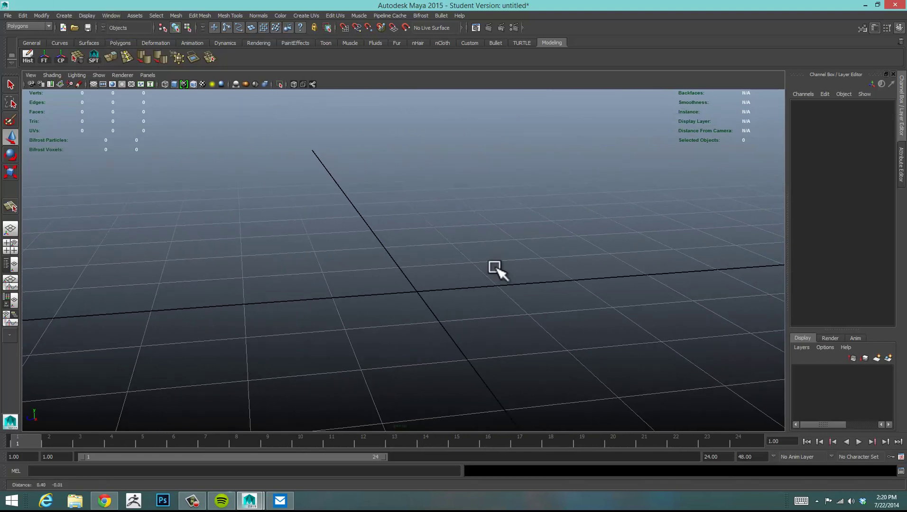
left_click(65, 13)
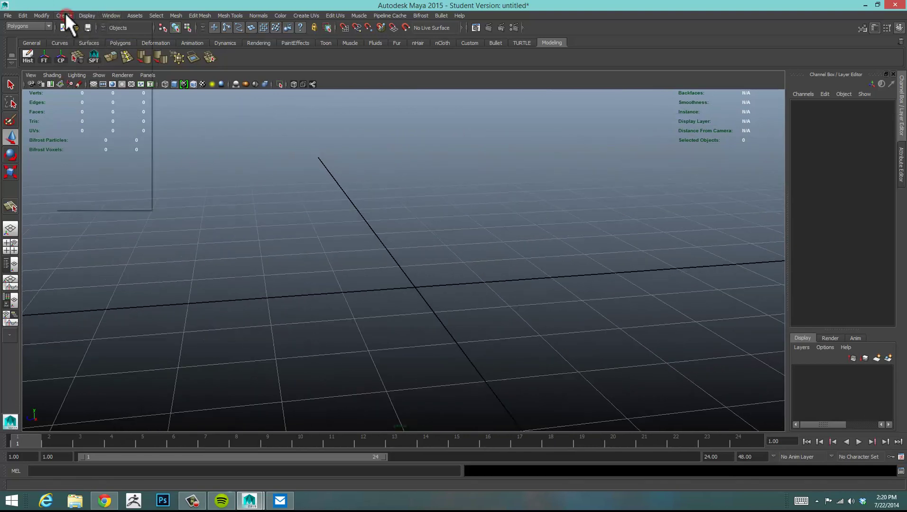
mouse_move(88, 39)
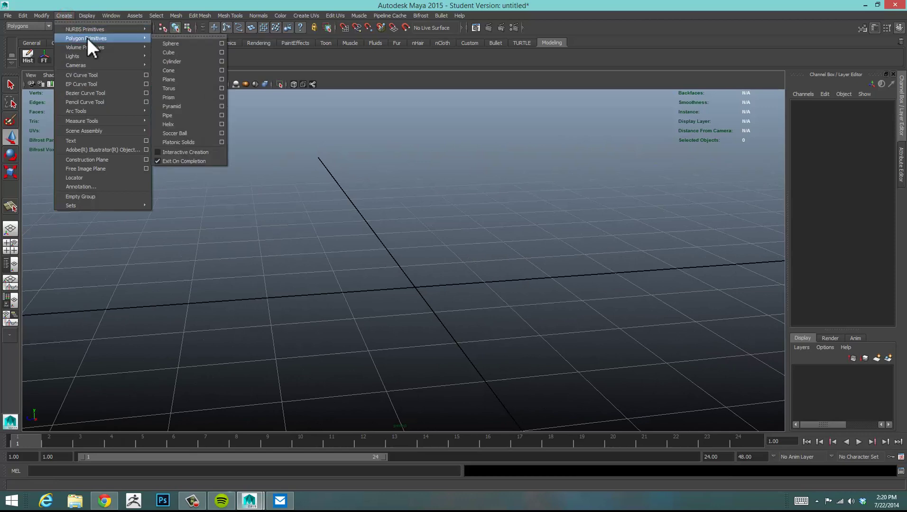
left_click(179, 52)
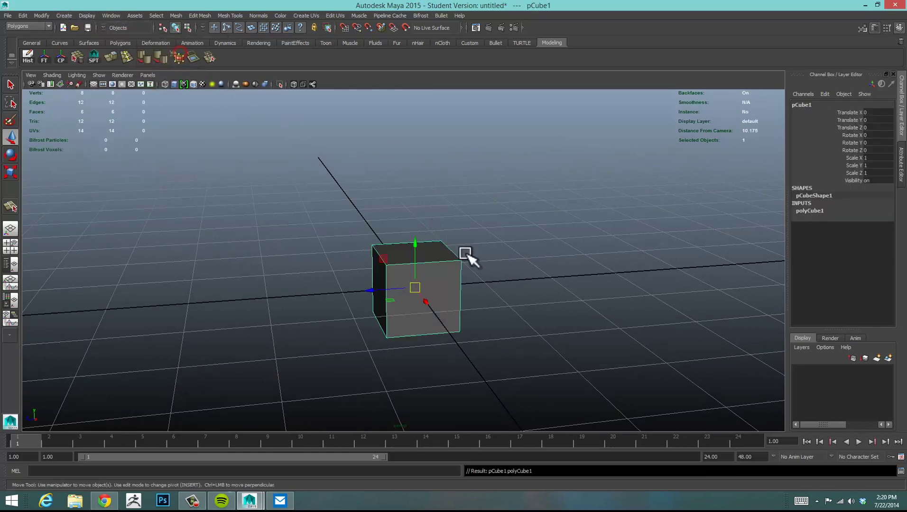
Delete four connected faces of the cube in face selection, keeping only two opposite side faces
middle_click_drag(466, 254, 540, 269, "alt")
left_click_drag(539, 269, 506, 280, "alt")
right_click_drag(449, 239, 458, 254)
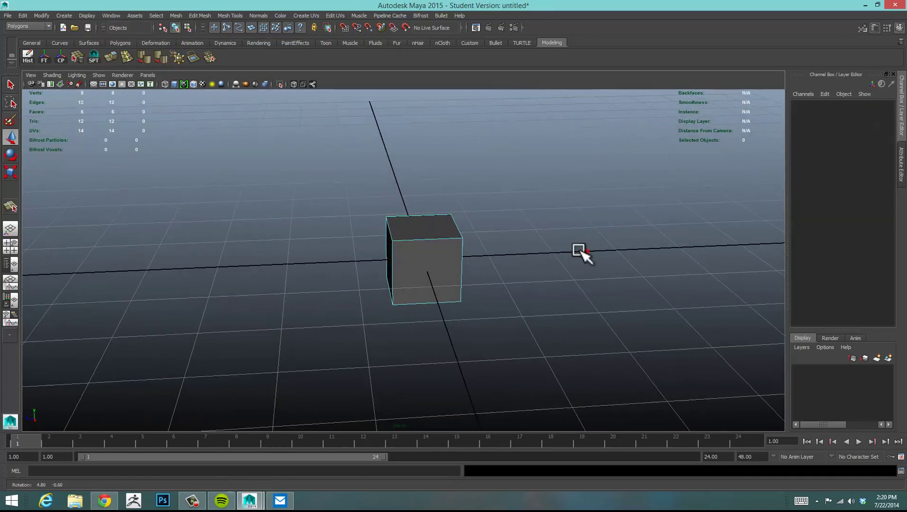
left_click_drag(448, 250, 484, 243, "alt")
left_click_drag(423, 204, 430, 335)
key("Delete")
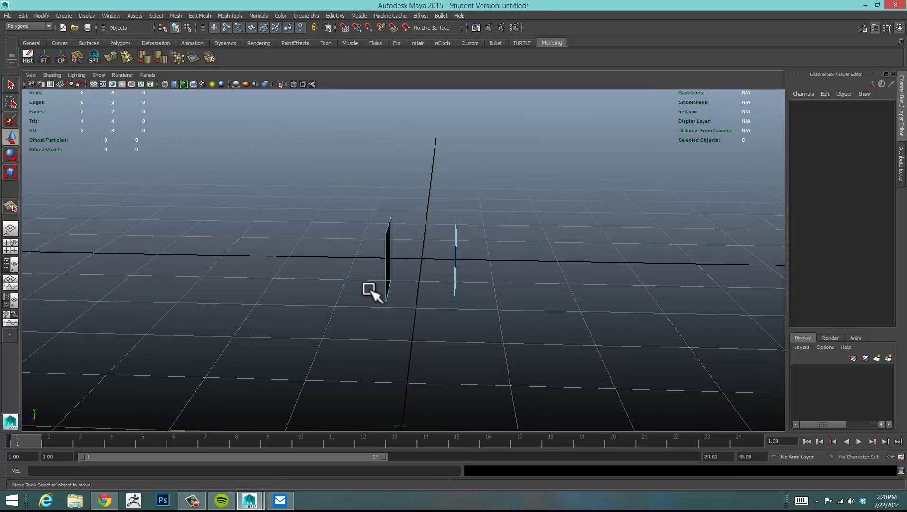
Select the remaining cube object and examine the shading of its two opposite faces from both sides
left_click_drag(370, 290, 396, 297, "alt")
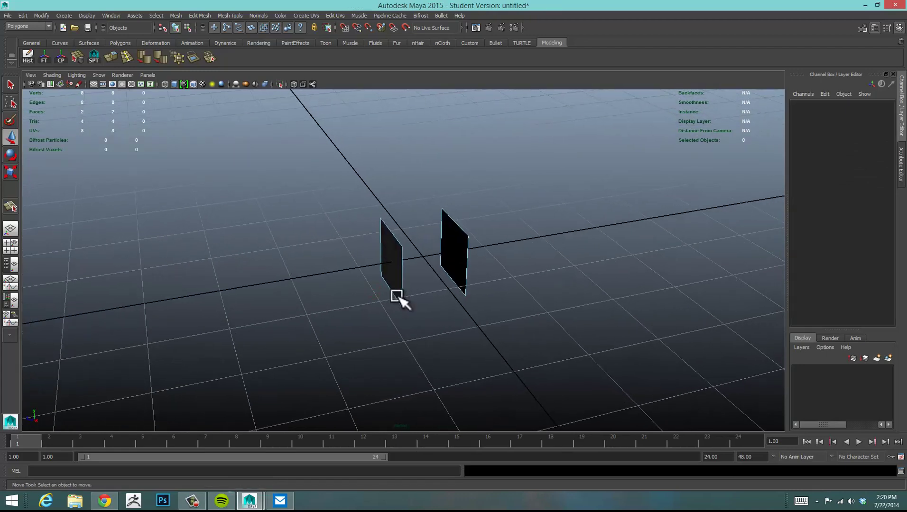
left_click_drag(532, 263, 494, 262, "alt")
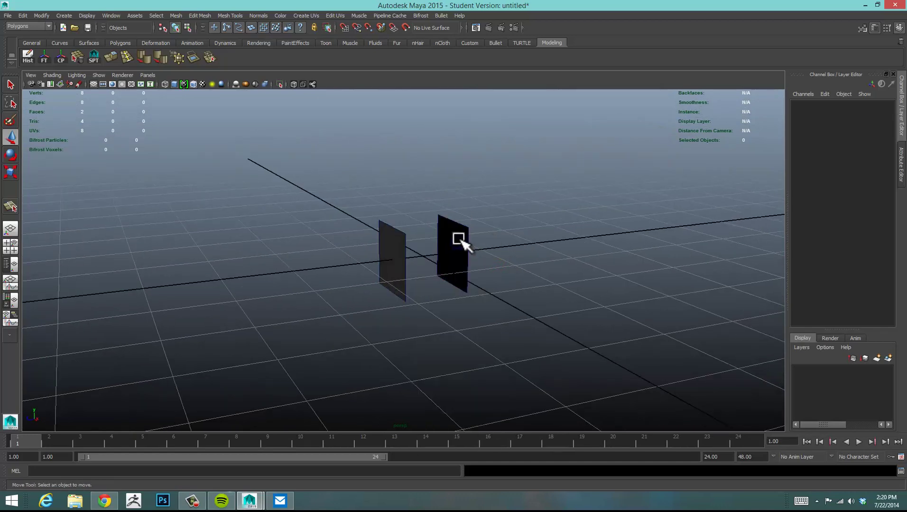
left_click(459, 241)
left_click_drag(528, 295, 435, 245, "alt")
right_click_drag(436, 245, 499, 235, "alt")
middle_click_drag(499, 235, 591, 215, "alt")
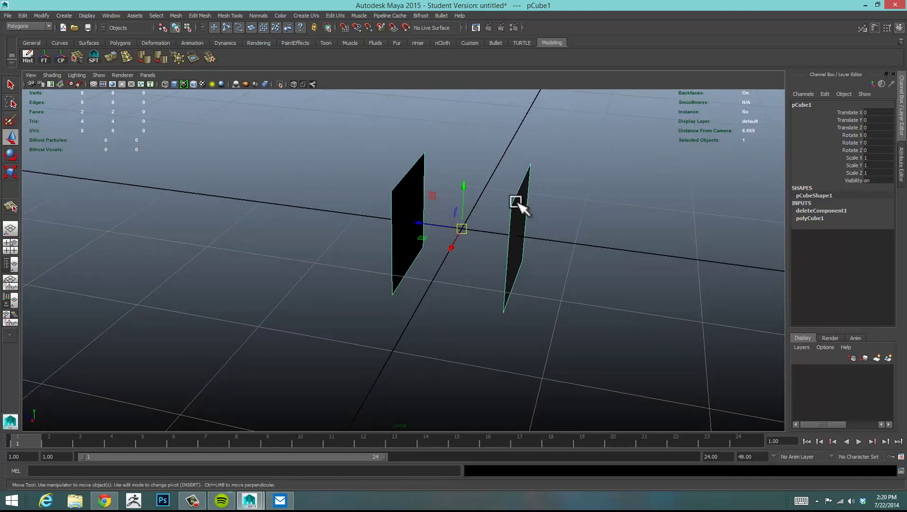
left_click_drag(476, 205, 439, 203, "alt")
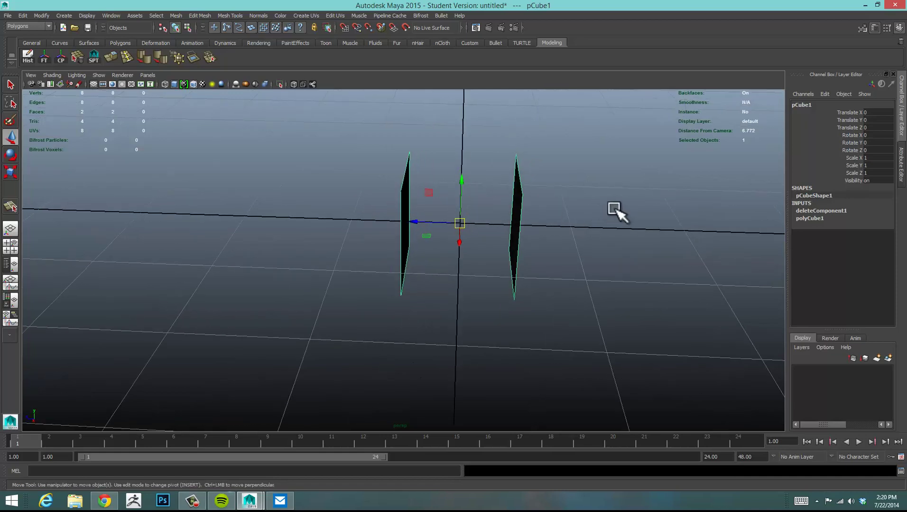
left_click_drag(615, 212, 490, 201, "alt")
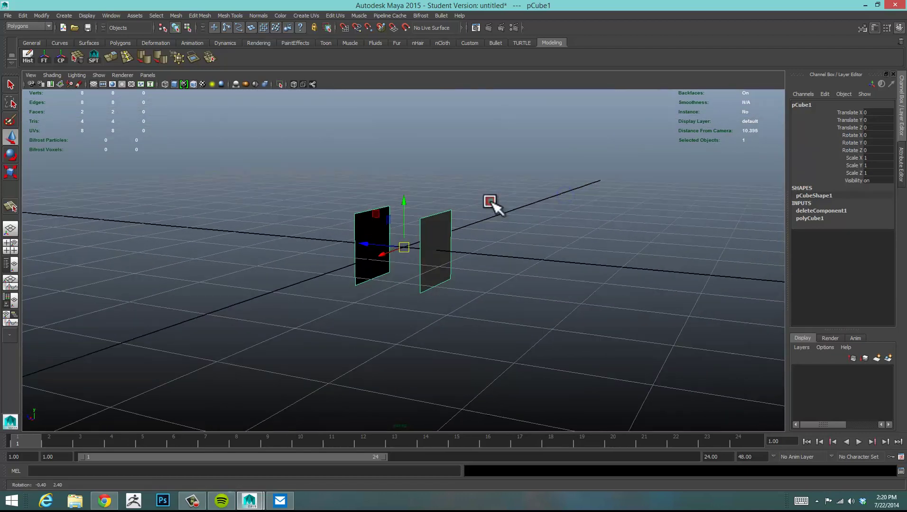
middle_click_drag(498, 203, 511, 206, "alt")
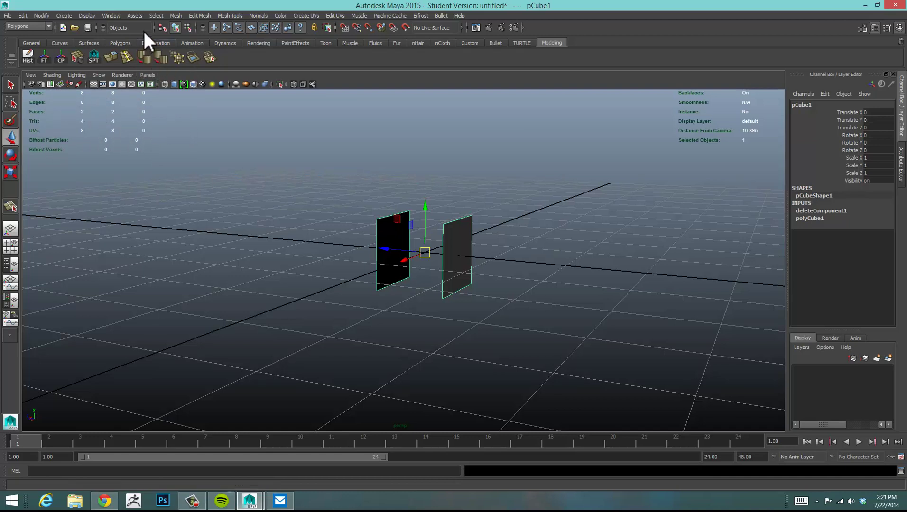
Turn the Poly Count heads-up display off and back on to demonstrate the viewport component statistics
left_click(110, 15)
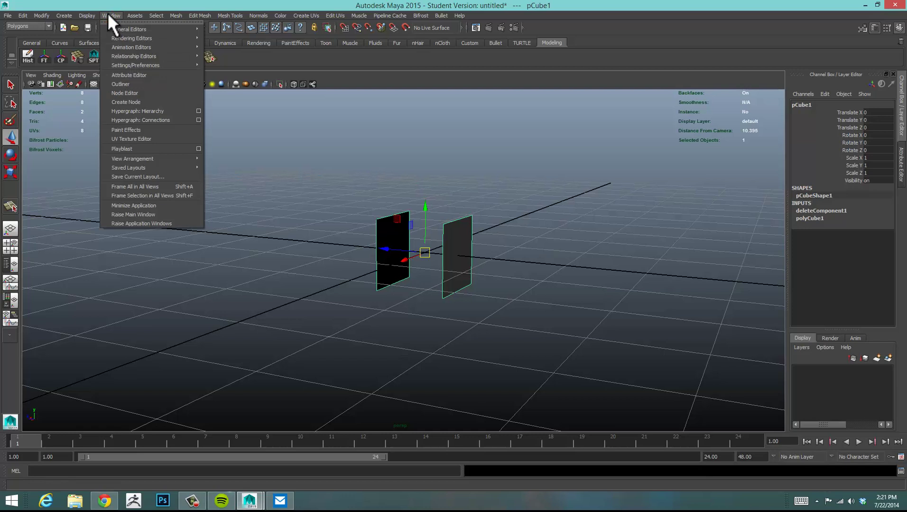
mouse_move(81, 18)
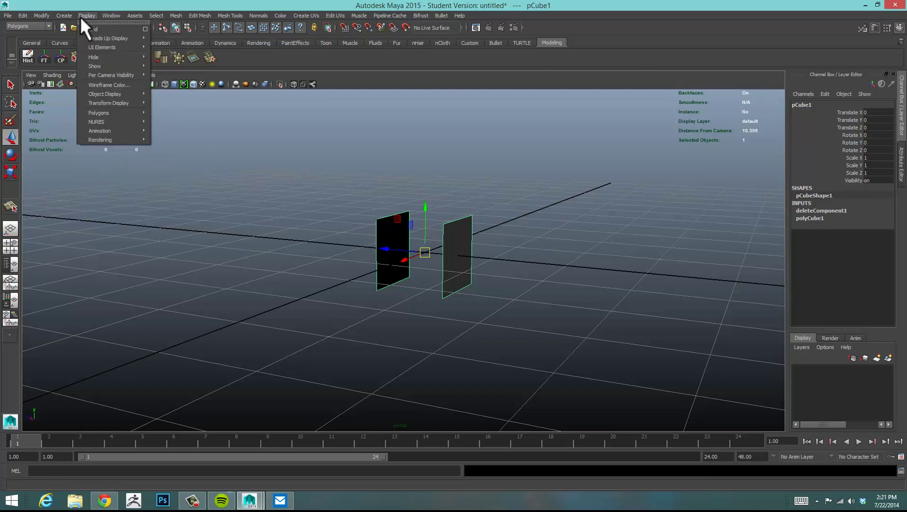
mouse_move(137, 38)
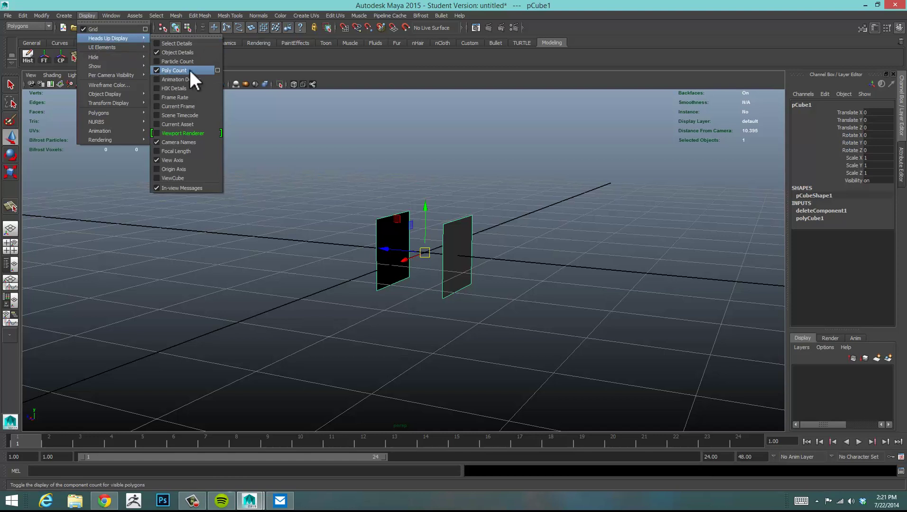
left_click(167, 70)
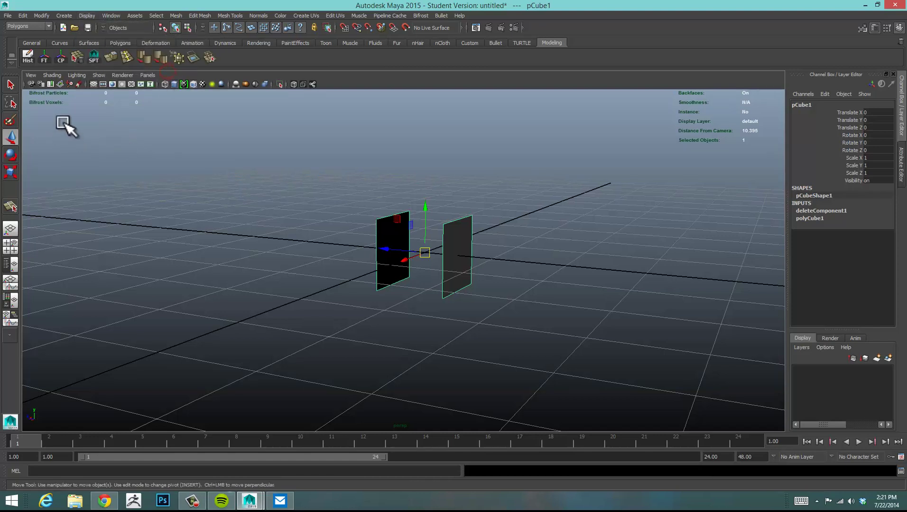
left_click(90, 14)
mouse_move(102, 67)
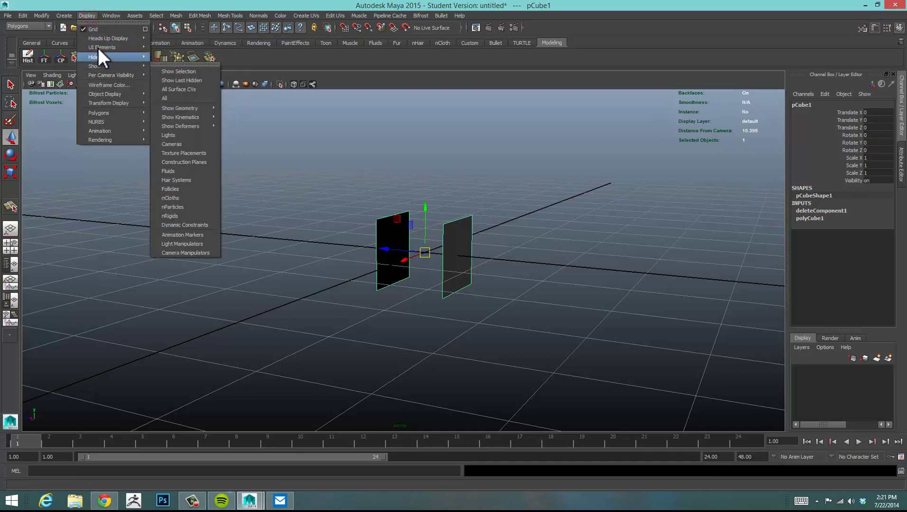
mouse_move(104, 40)
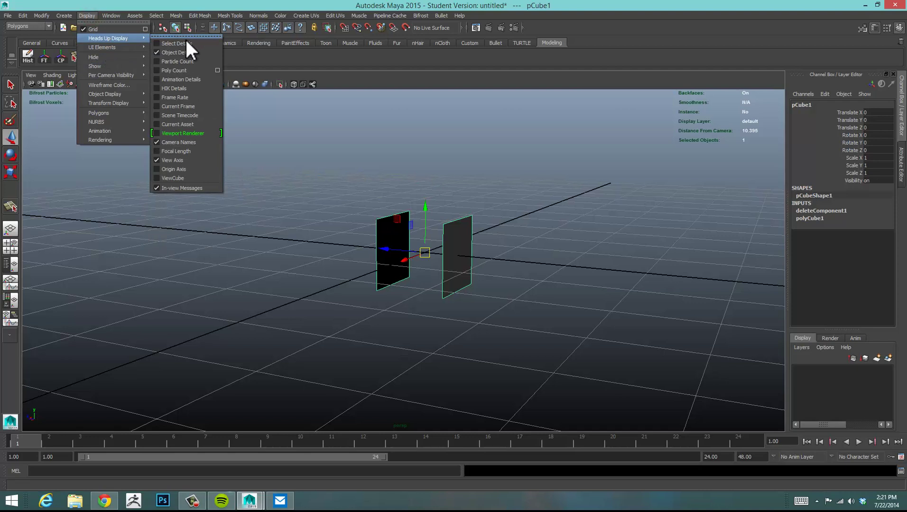
left_click(172, 70)
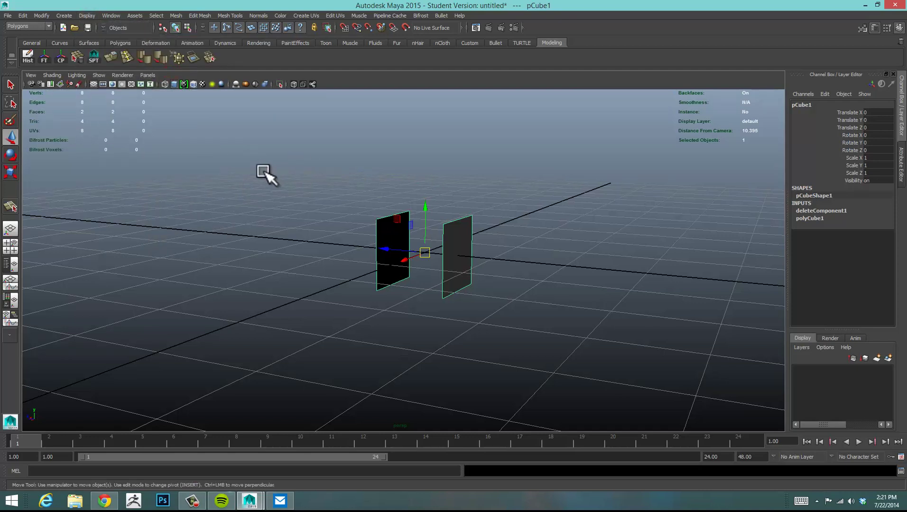
Deselect and reselect the opened cube, and compare the inner and outer sides of its two faces from the opposite direction
left_click(227, 169)
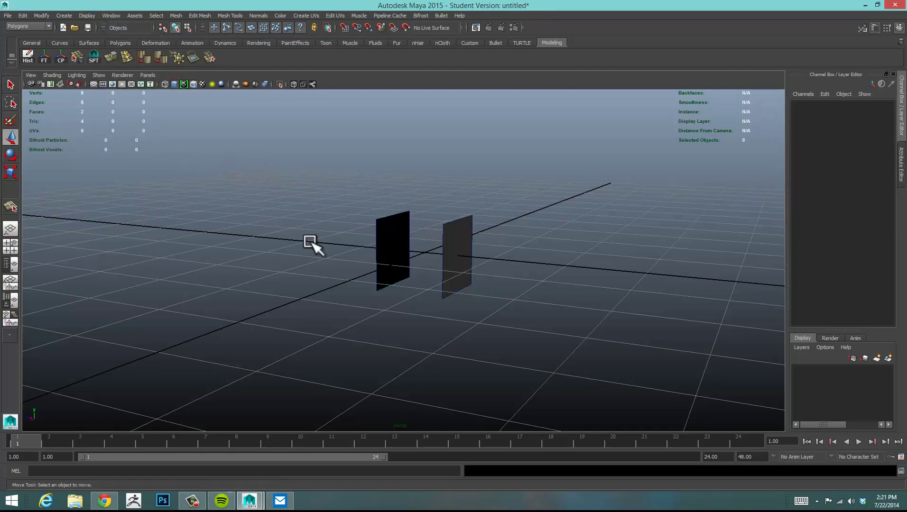
left_click(391, 225)
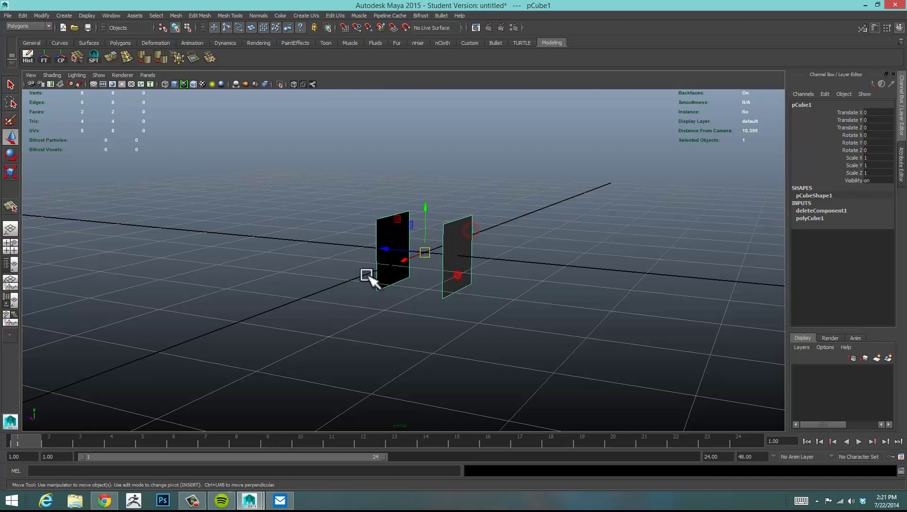
left_click(375, 232)
left_click(402, 227)
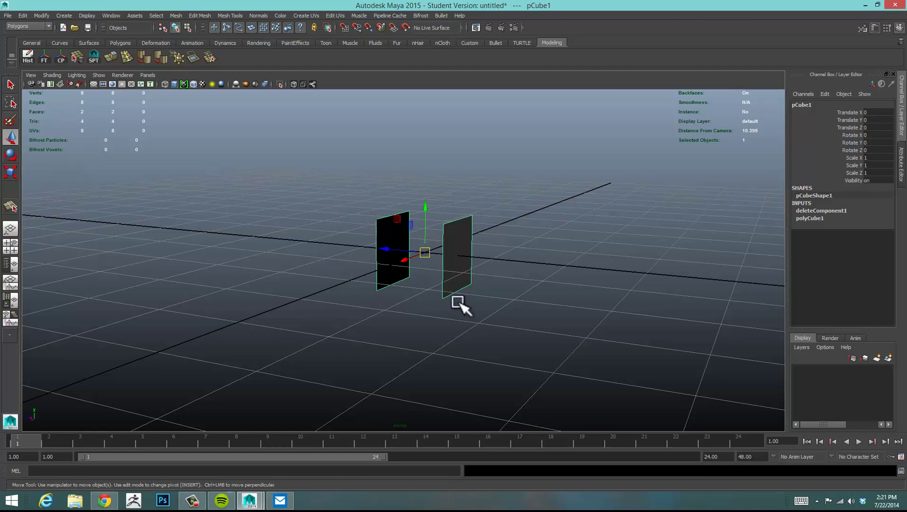
left_click_drag(400, 226, 434, 235, "alt")
middle_click_drag(559, 209, 526, 212, "alt")
left_click_drag(527, 212, 506, 219, "alt")
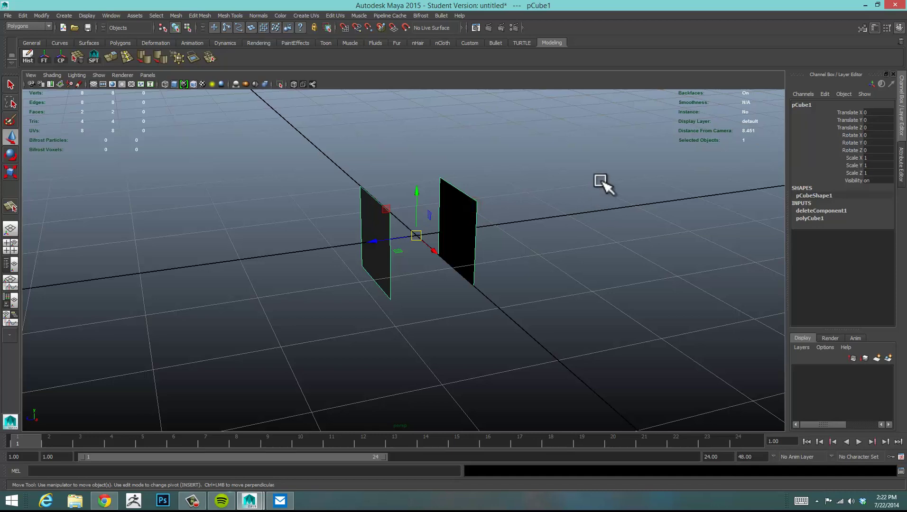
left_click_drag(539, 189, 518, 198, "alt")
left_click_drag(507, 197, 504, 196, "alt")
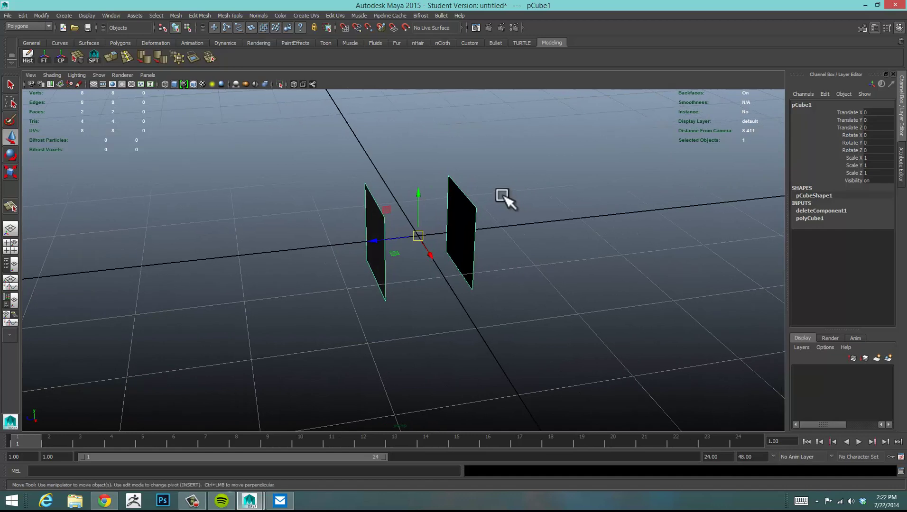
Merge the four corner vertices of one cube face onto the opposite face's matching corners with the Merge Vertex Tool and return to object mode
left_click_drag(463, 175, 443, 171, "alt")
left_click_drag(508, 178, 496, 192, "alt")
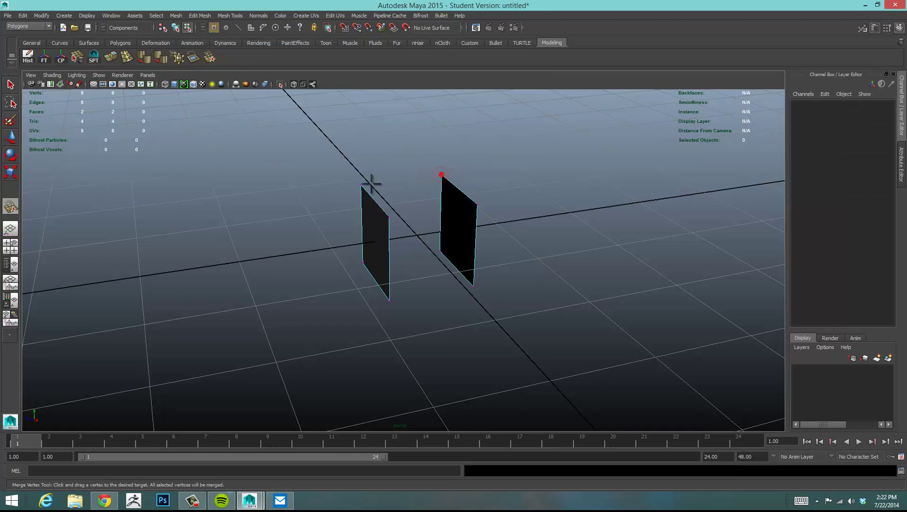
left_click_drag(371, 184, 363, 185)
left_click_drag(476, 205, 389, 217)
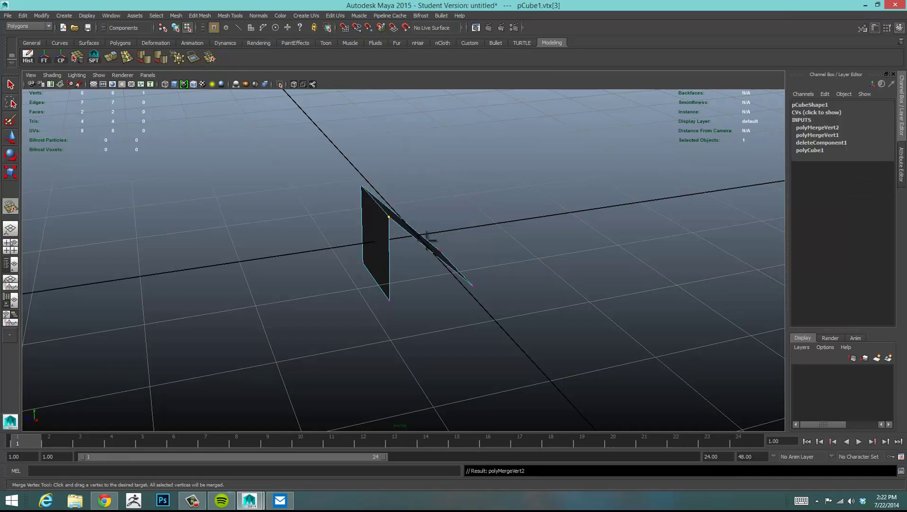
left_click_drag(389, 301, 389, 300)
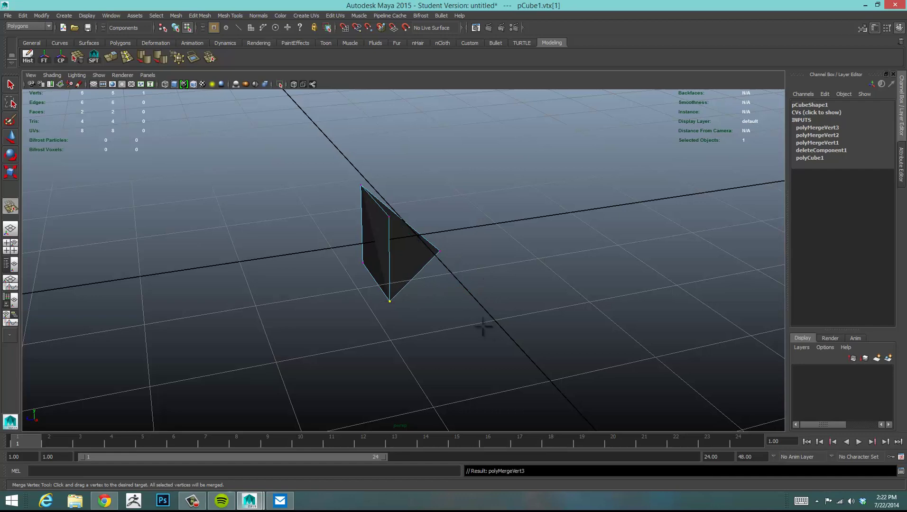
left_click_drag(482, 331, 458, 330, "alt")
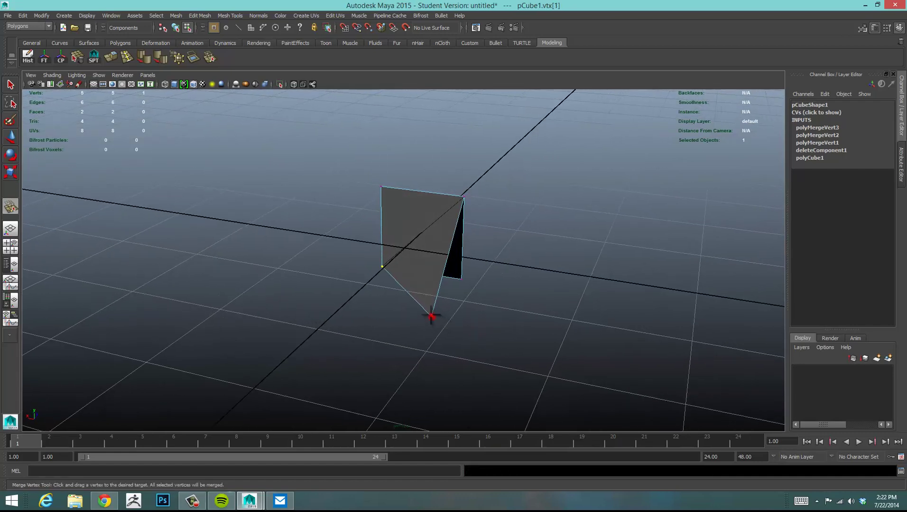
left_click_drag(457, 281, 461, 279)
left_click_drag(539, 291, 435, 239, "alt")
key("w")
key("F8")
Examine the merged faces from the front and back, near and far, for overlap and flickering
left_click_drag(532, 230, 509, 248, "alt")
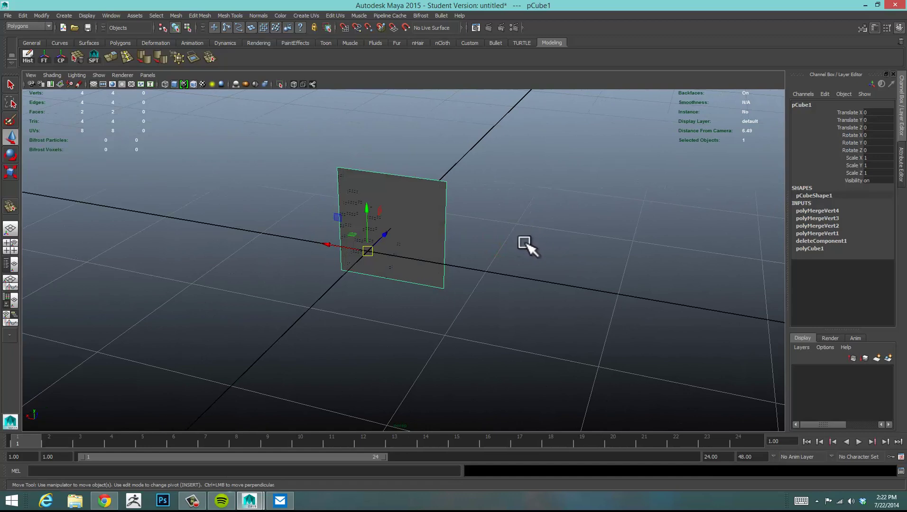
scroll(524, 238, "down", 2)
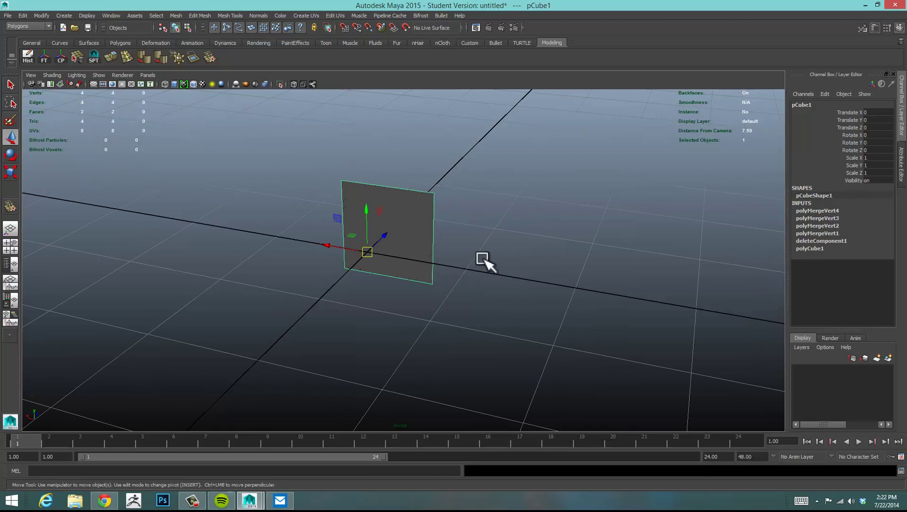
left_click_drag(483, 258, 359, 192, "alt")
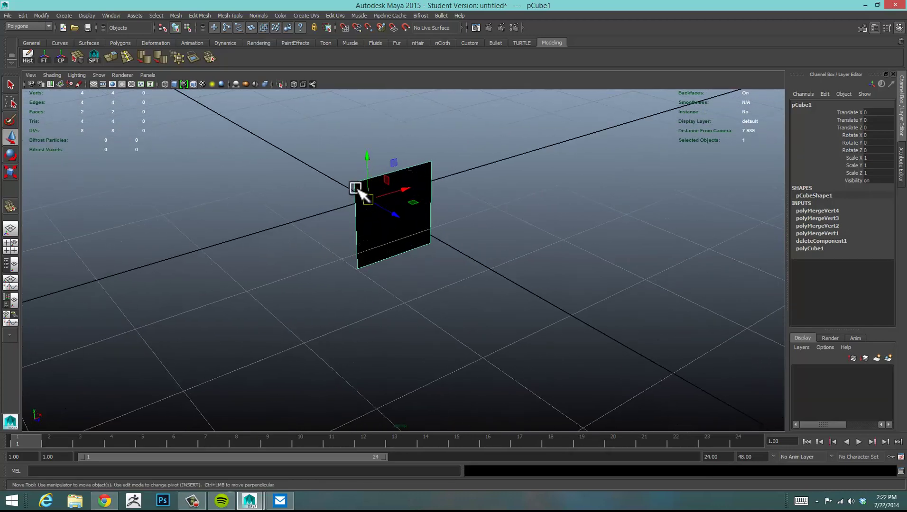
left_click_drag(530, 277, 501, 226, "alt")
right_click_drag(432, 234, 515, 231, "alt")
right_click_drag(407, 234, 430, 238, "alt")
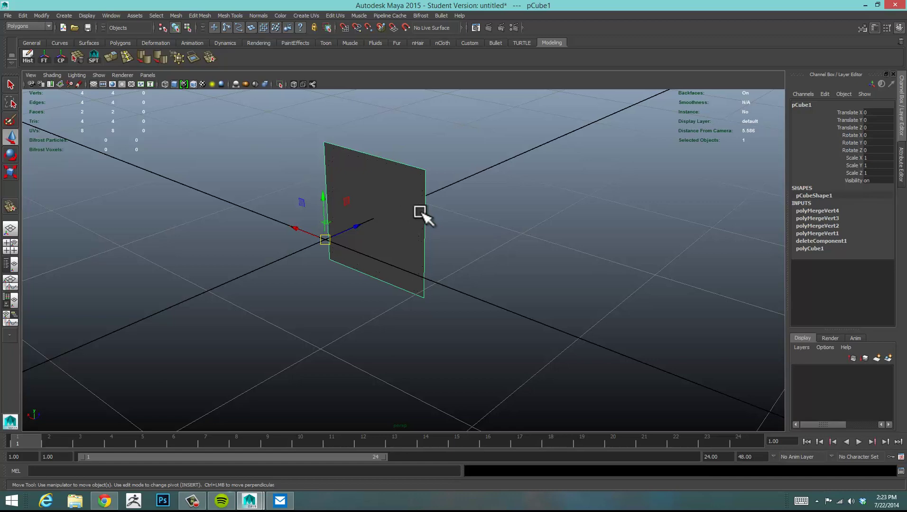
scroll(409, 221, "up", 5)
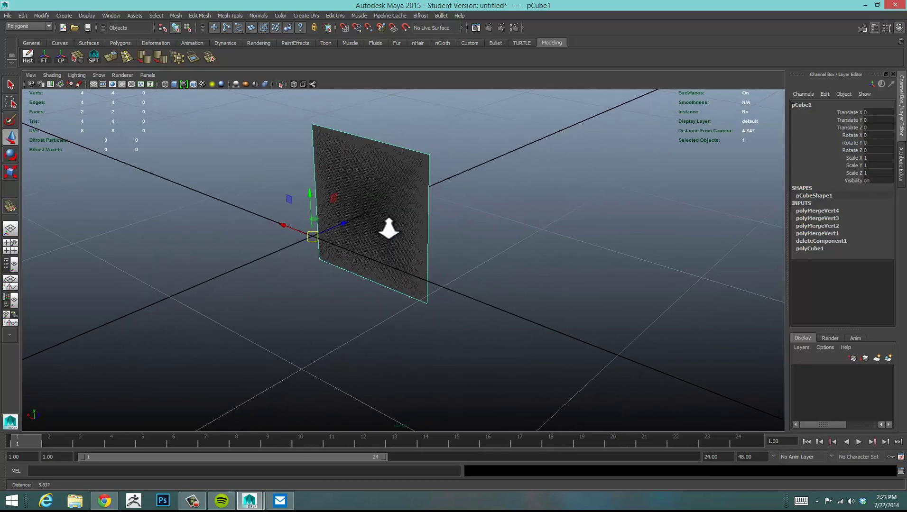
left_click_drag(488, 217, 387, 195, "alt")
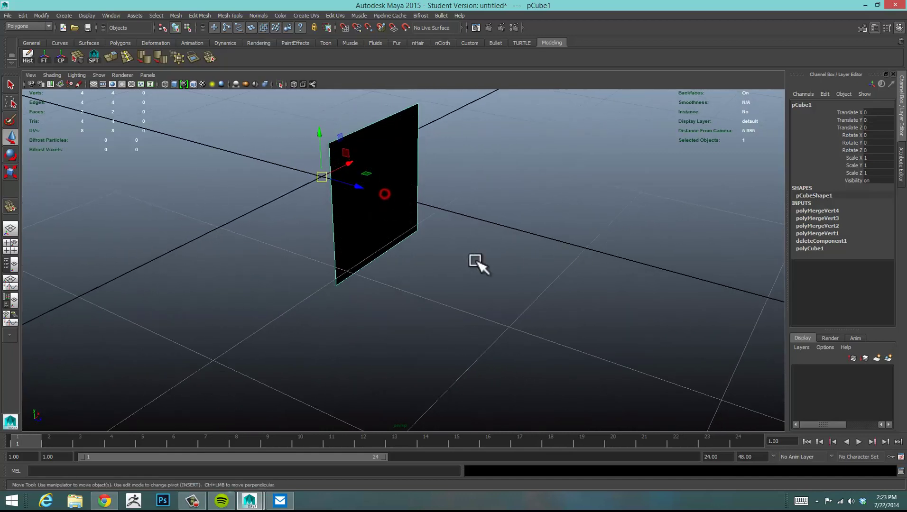
left_click_drag(476, 263, 466, 254, "alt")
Select the front one of the two overlapping faces in face mode and delete it
right_click(381, 218)
right_click_drag(376, 234, 378, 240)
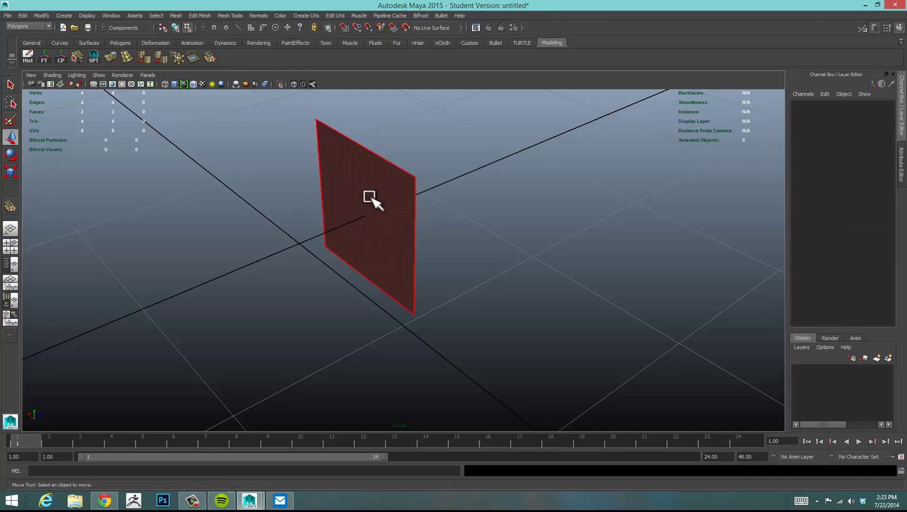
right_click(372, 204)
left_click(575, 234)
left_click(375, 211)
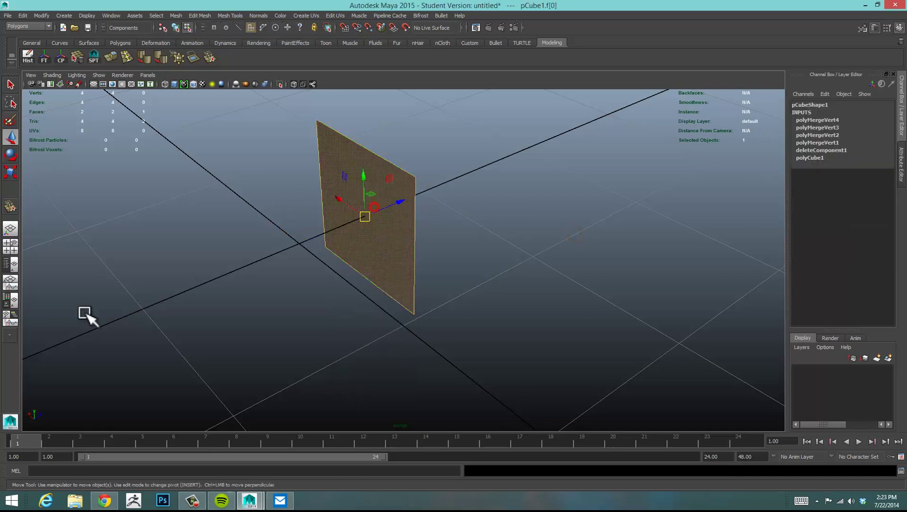
key("Delete")
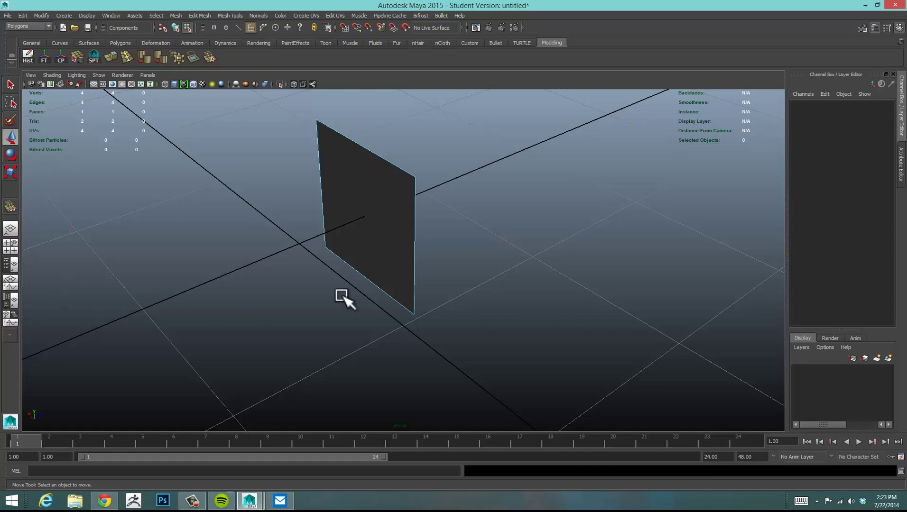
Check the remaining face from both sides and undo the face deletion
left_click_drag(341, 297, 417, 273, "alt")
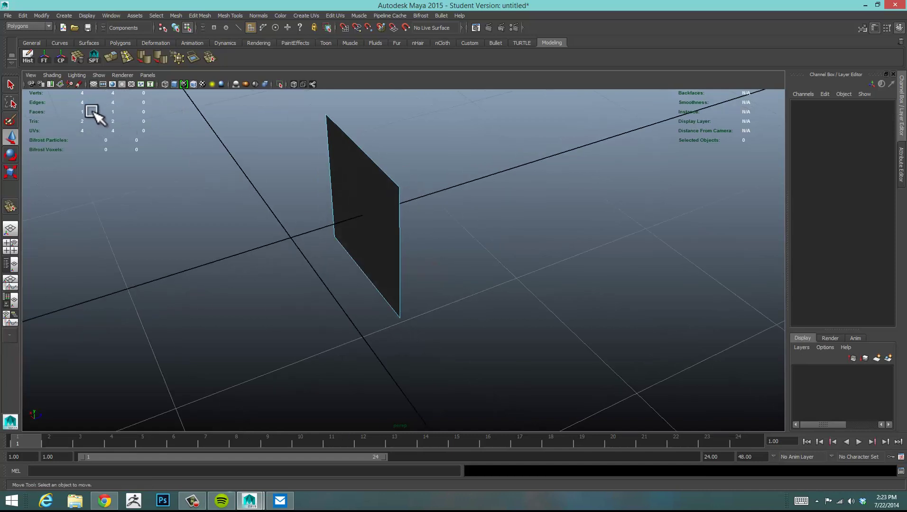
left_click_drag(315, 223, 397, 213, "alt")
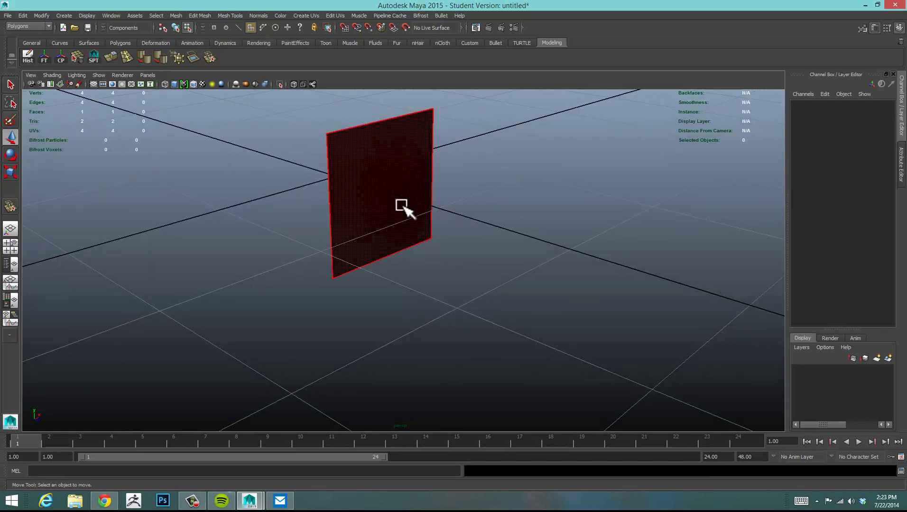
left_click_drag(465, 211, 380, 188, "alt")
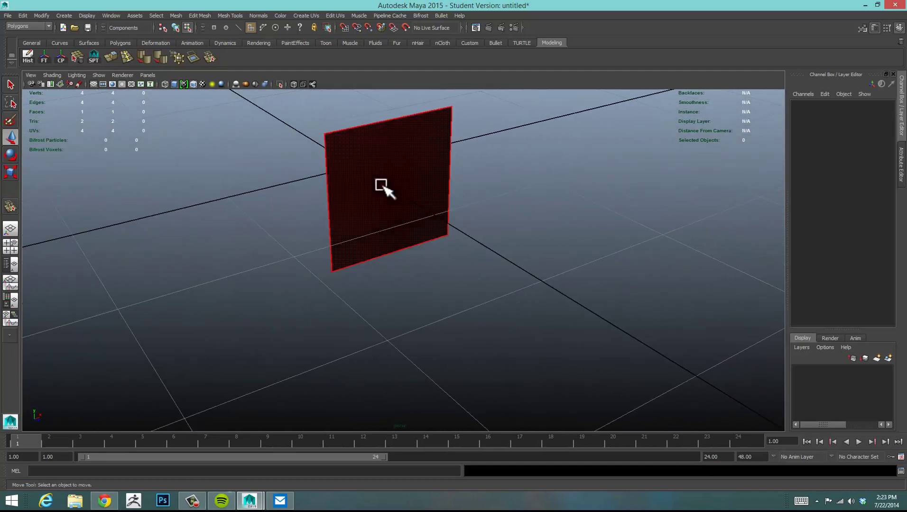
left_click(381, 188)
mouse_move(490, 201)
left_mouse_down("alt")
mouse_move(591, 202)
mouse_move(497, 207)
left_mouse_up("alt")
key("ctrl+z")
left_click(477, 222)
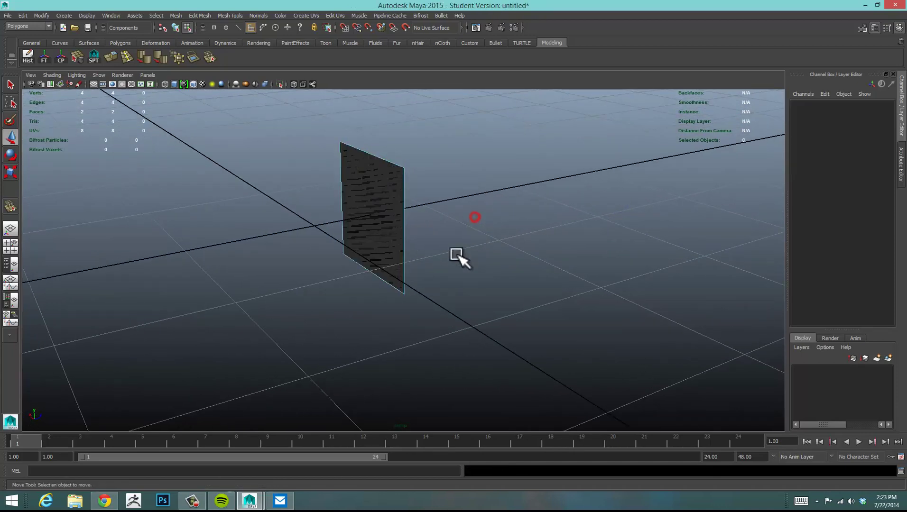
Select both overlapping faces of the mesh together in face mode
left_click_drag(458, 257, 523, 241, "alt")
middle_click_drag(522, 241, 492, 217, "alt")
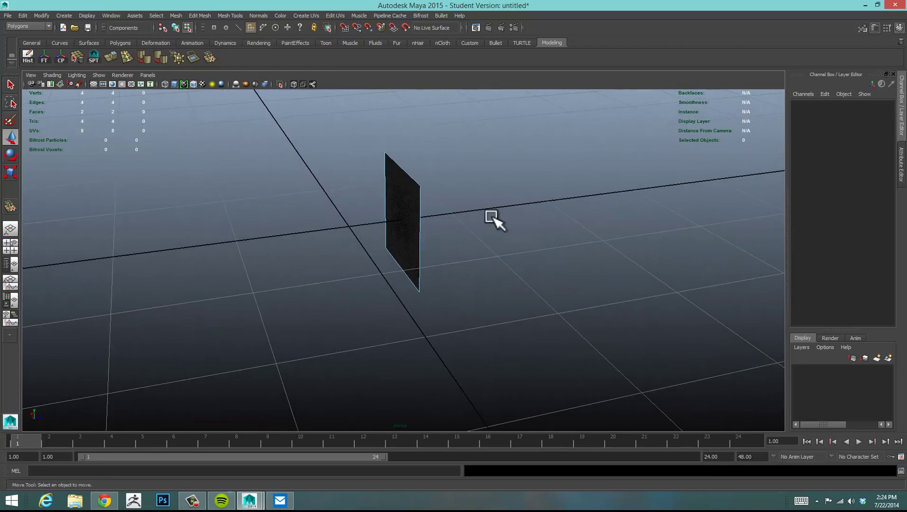
right_click(407, 202)
right_click_drag(406, 203, 408, 224)
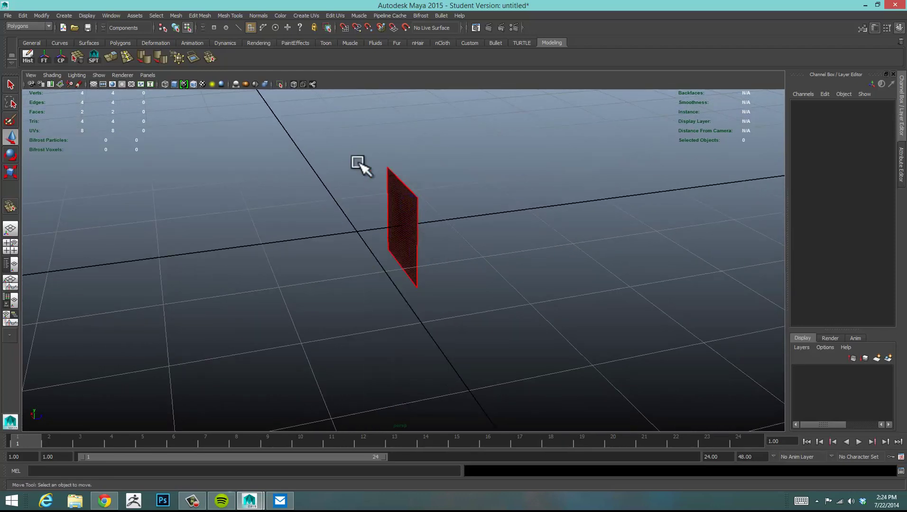
left_click_drag(351, 139, 474, 306)
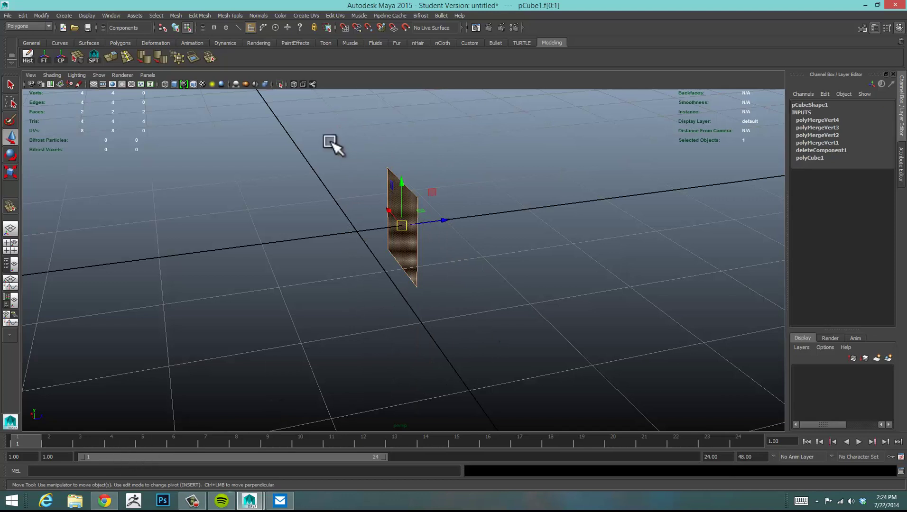
left_click(200, 16)
mouse_move(229, 15)
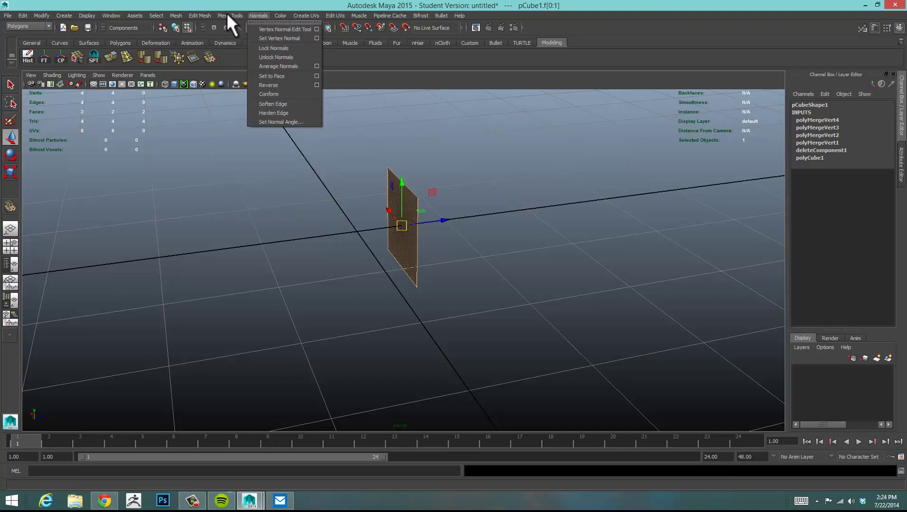
mouse_move(193, 16)
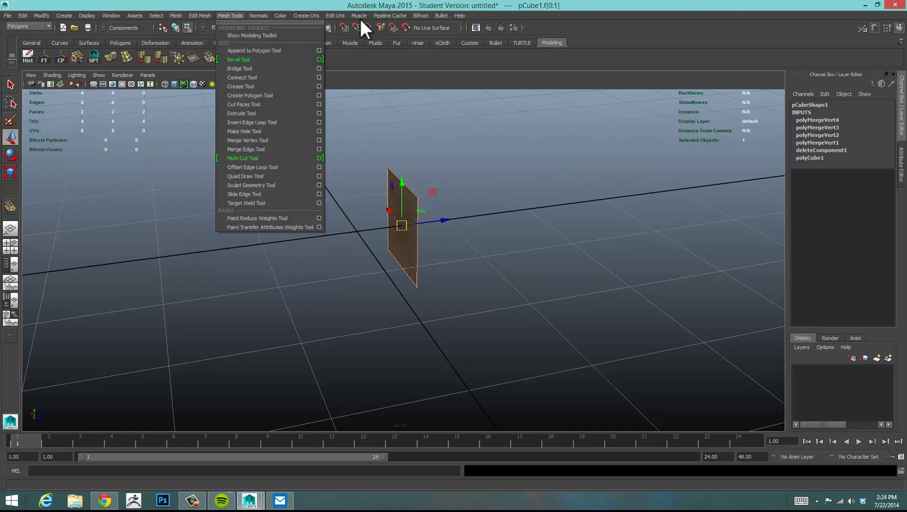
mouse_move(280, 15)
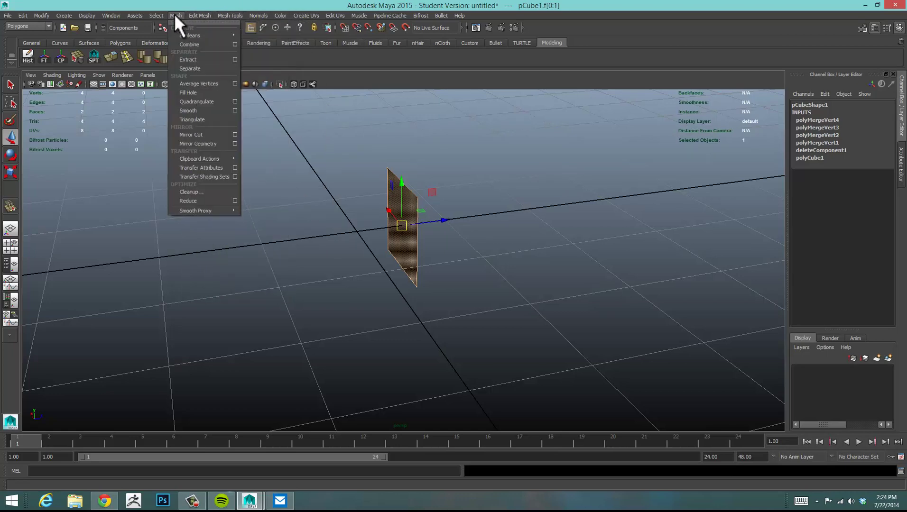
left_click(189, 14)
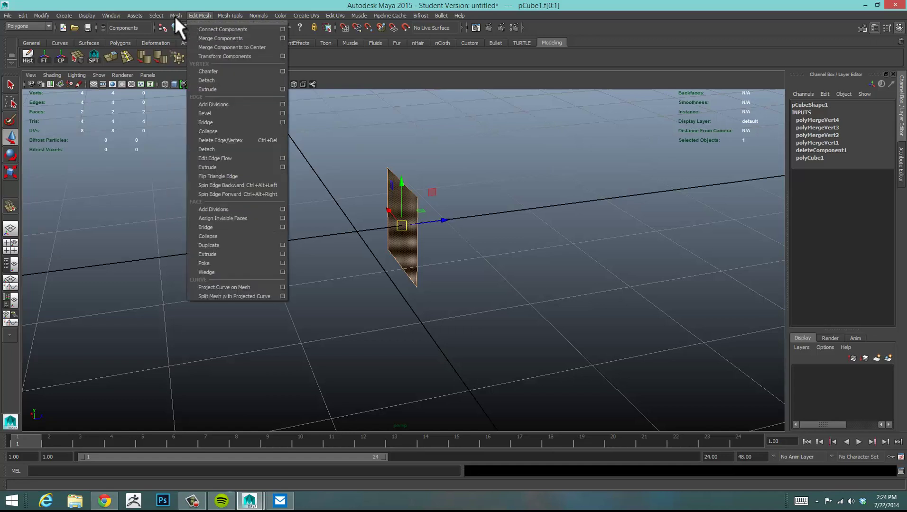
mouse_move(171, 16)
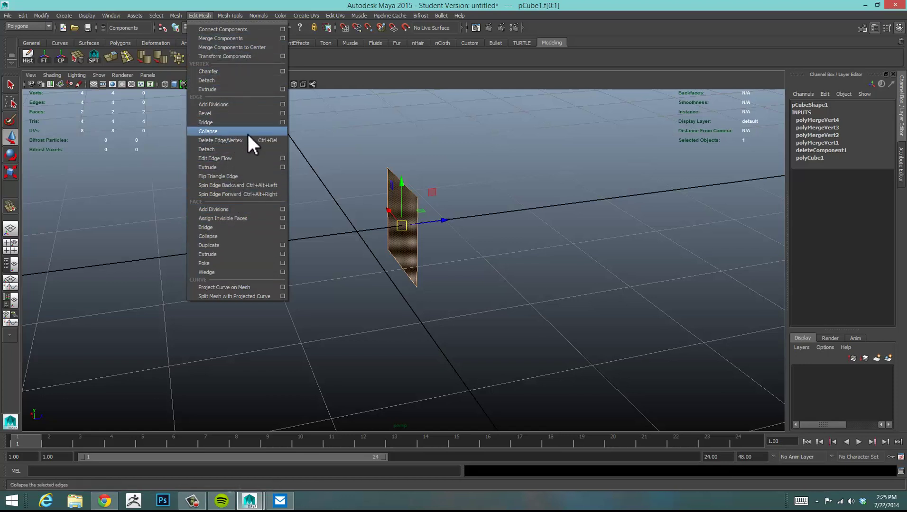
left_click(364, 131)
Select one of the two overlapping faces from the dark side and delete it
left_click_drag(599, 195, 512, 200, "alt")
left_click(381, 203)
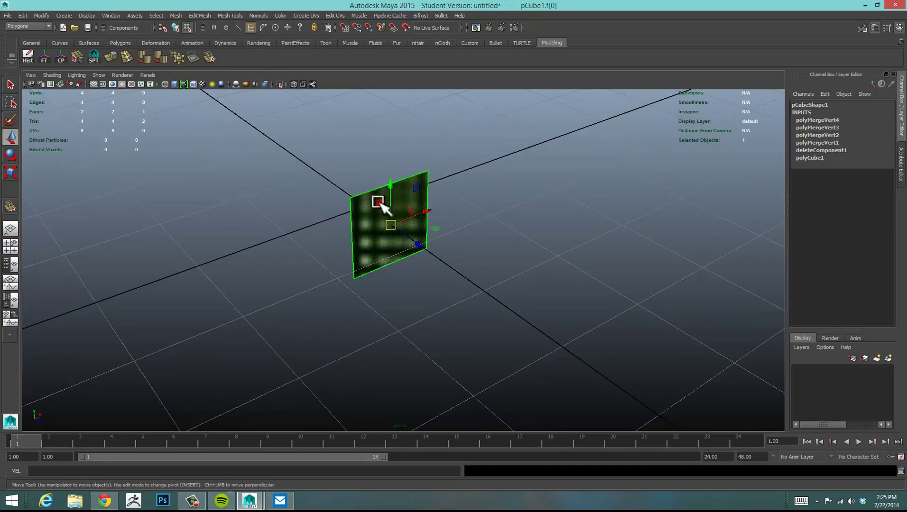
left_click_drag(381, 202, 531, 200, "alt")
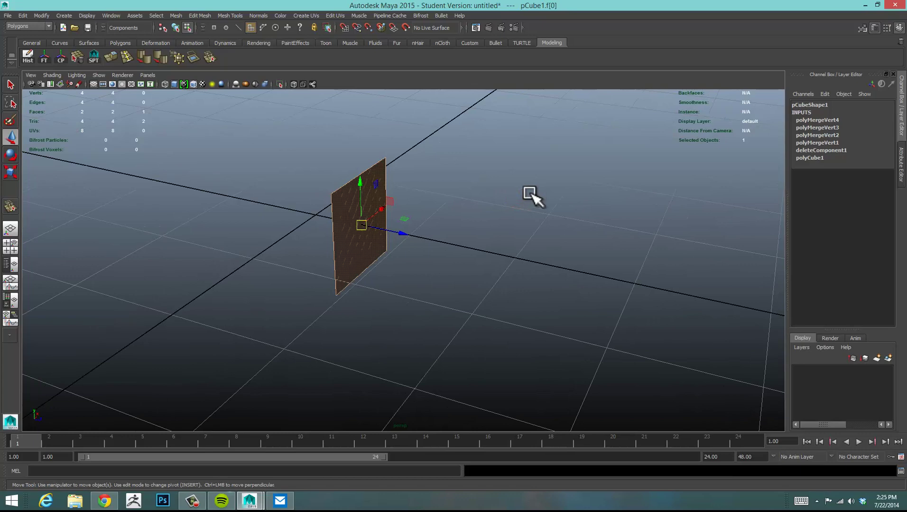
left_click(535, 179)
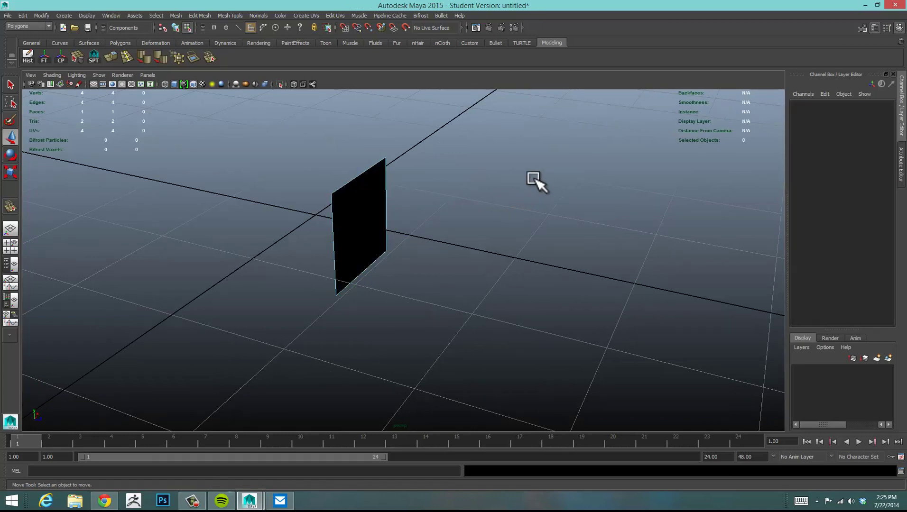
Check from different angles whether only a single face remains by selecting and deselecting it
mouse_move(353, 230)
left_mouse_down("alt")
mouse_move(312, 233)
mouse_move(352, 219)
left_mouse_up("alt")
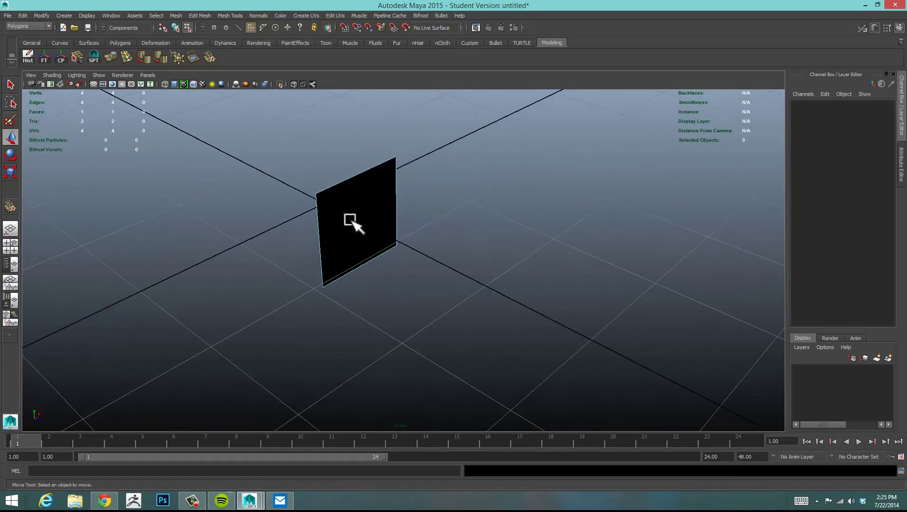
left_click(354, 220)
left_click(515, 193)
right_click_drag(385, 180, 425, 152)
left_click(505, 192)
left_click_drag(456, 213, 482, 217, "alt")
left_click(377, 214)
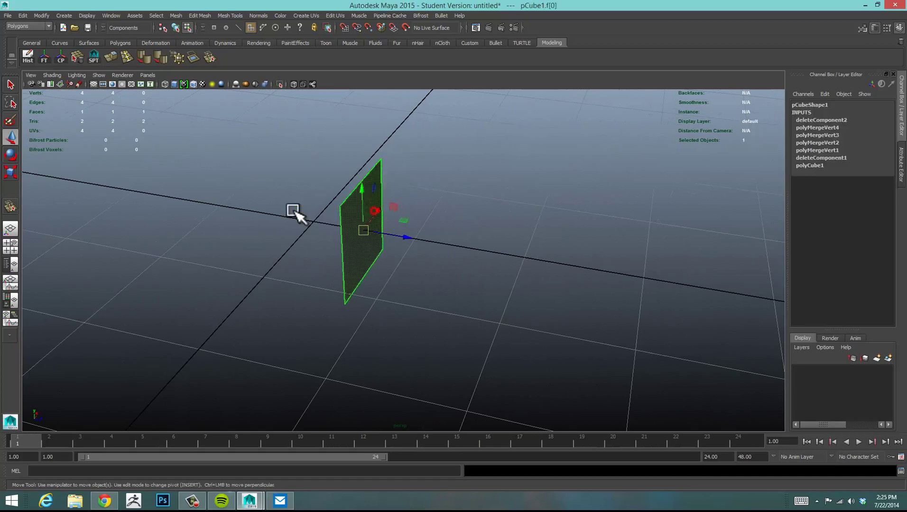
left_click_drag(109, 130, 113, 125, "alt")
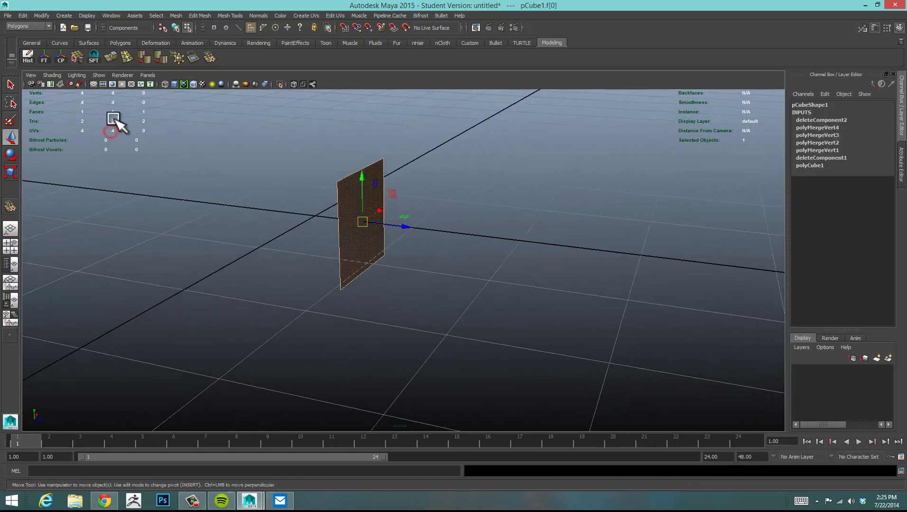
Insert a vertical edge loop near the middle of the face with the Insert Edge Loop Tool
left_click(126, 57)
left_click_drag(408, 206, 375, 172, "alt")
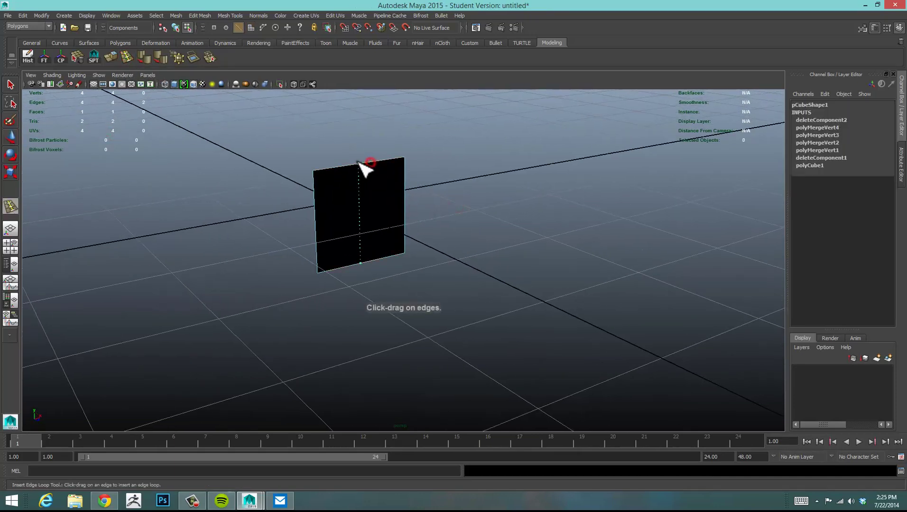
left_click(365, 161)
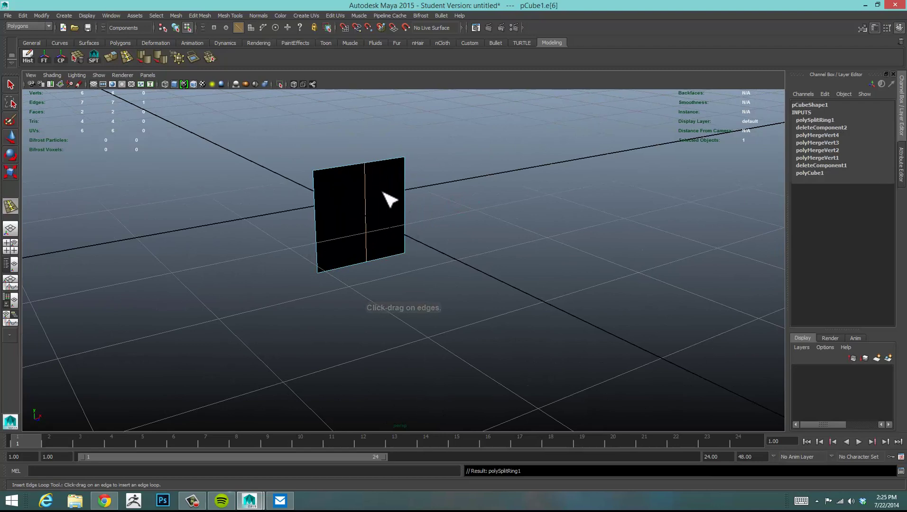
Extrude the vertical middle edge of the plane perpendicular to it with a local Z translation of about -0.893
left_click_drag(480, 267, 407, 235, "alt")
key("w")
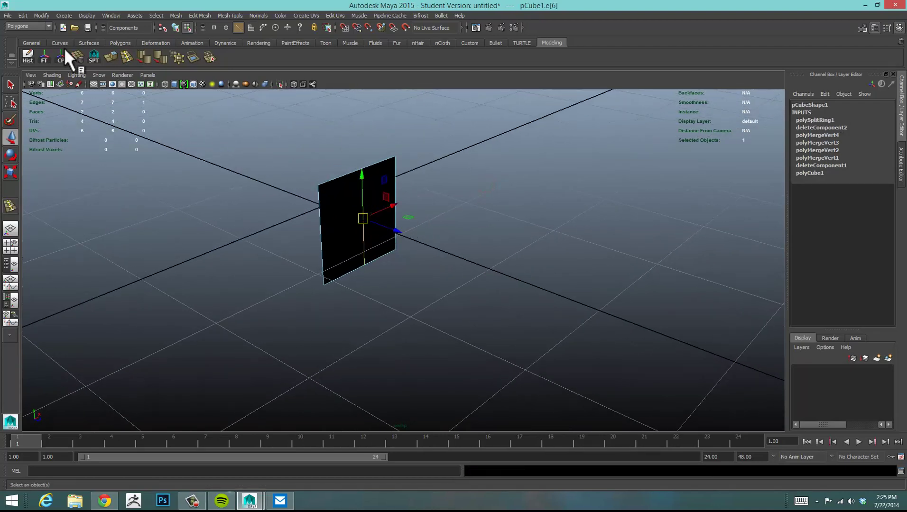
left_click(113, 54)
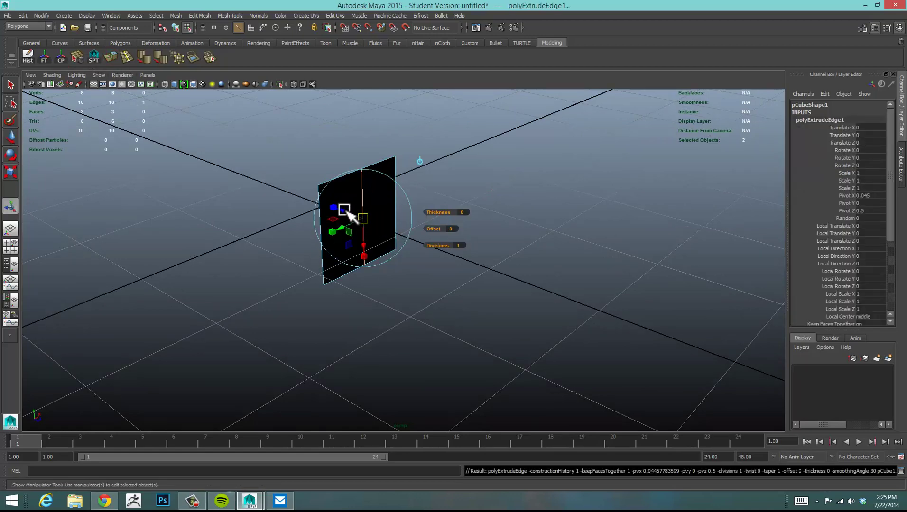
left_click_drag(340, 209, 436, 245)
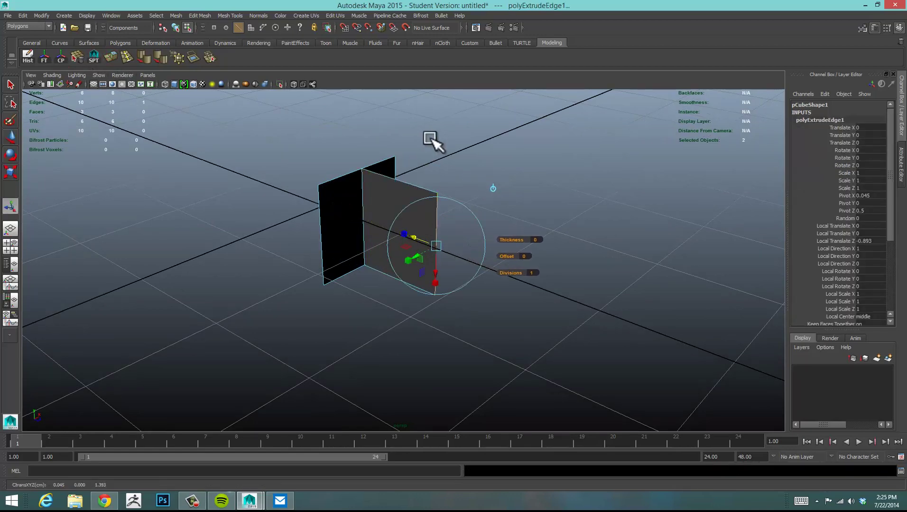
left_click(430, 138)
Examine how the extruded face meets the two halves of the plane from several angles, picking individual edges
left_click_drag(564, 171, 449, 237, "alt")
key("t")
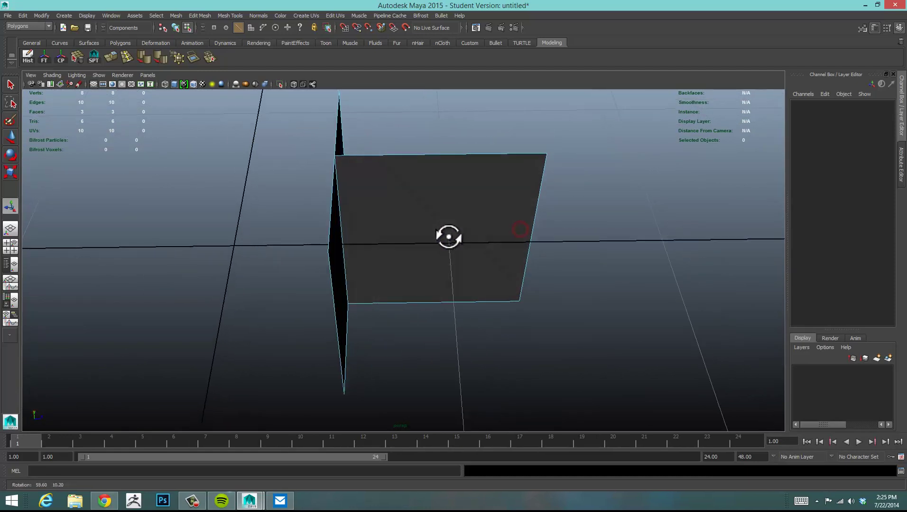
left_click_drag(357, 209, 414, 268, "alt")
left_click(327, 179)
left_click_drag(370, 140, 286, 174, "alt")
left_click(284, 172)
left_click_drag(344, 242, 524, 225, "alt")
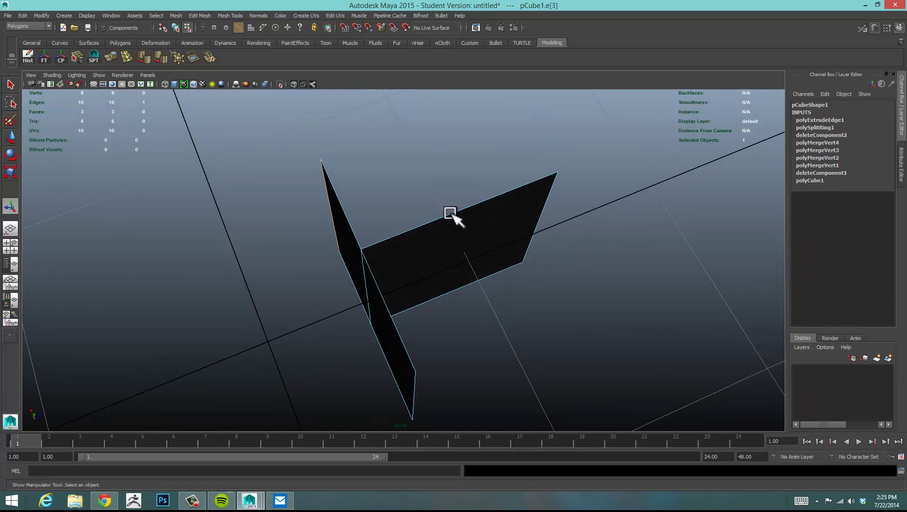
mouse_move(452, 214)
left_mouse_down("alt")
mouse_move(459, 237)
mouse_move(453, 227)
mouse_move(369, 243)
mouse_move(366, 263)
mouse_move(385, 262)
mouse_move(272, 239)
mouse_move(436, 206)
left_mouse_up("alt")
middle_click_drag(462, 156, 542, 243, "alt")
left_click_drag(476, 243, 455, 209, "alt")
Turn on smooth mesh preview and inspect how the three faces sharing the middle edge are smoothed
key("3")
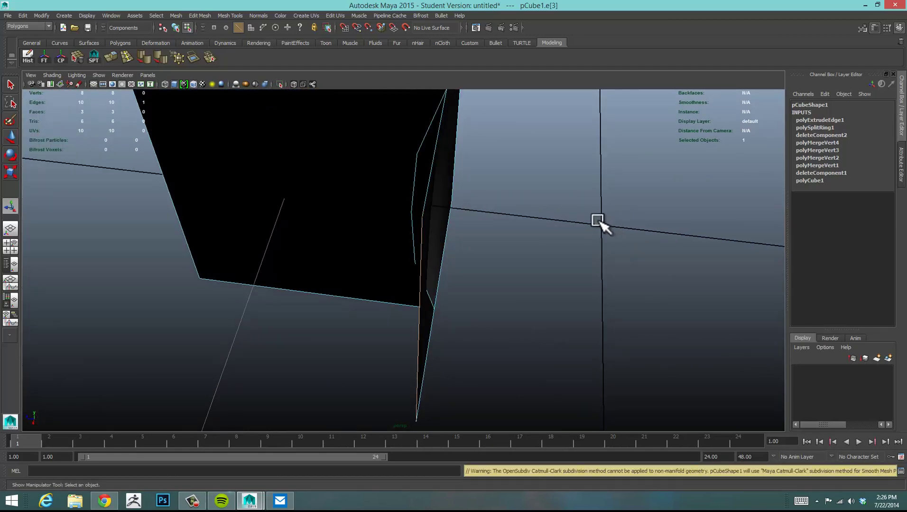
left_click_drag(598, 220, 632, 213, "alt")
left_click(632, 211)
left_click_drag(603, 290, 593, 264, "alt")
left_click(484, 246)
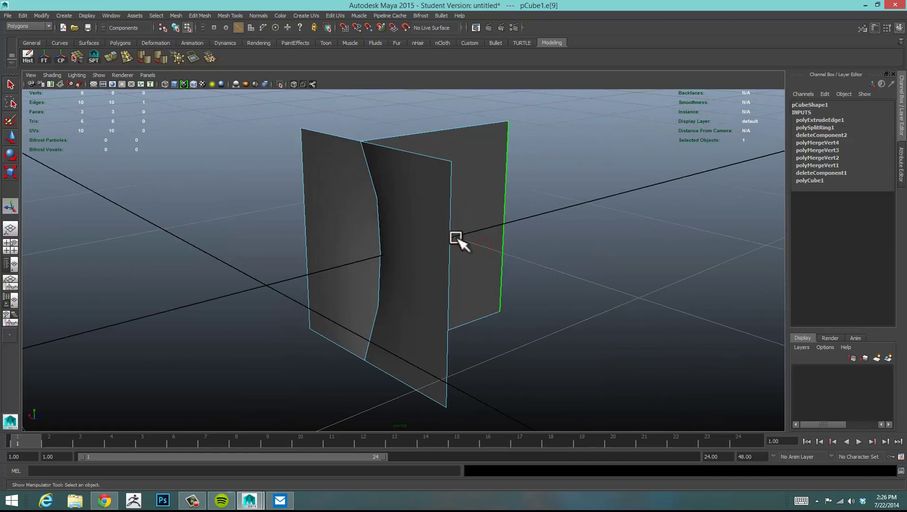
Switch the mesh to face mode and delete the face extruded from the middle edge
right_click_drag(453, 236, 498, 227)
left_click(600, 247)
left_click_drag(599, 255, 425, 239, "alt")
right_click(475, 231)
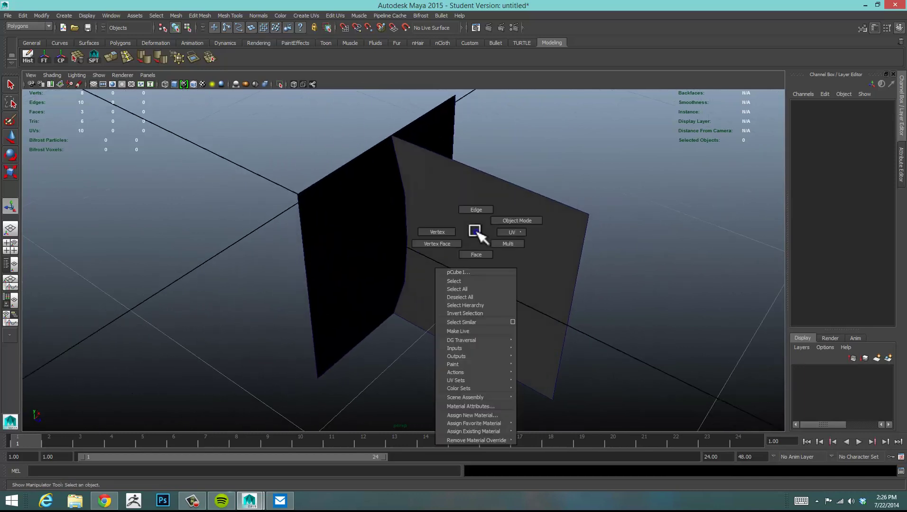
left_click(486, 256)
left_click(522, 239)
key("Delete")
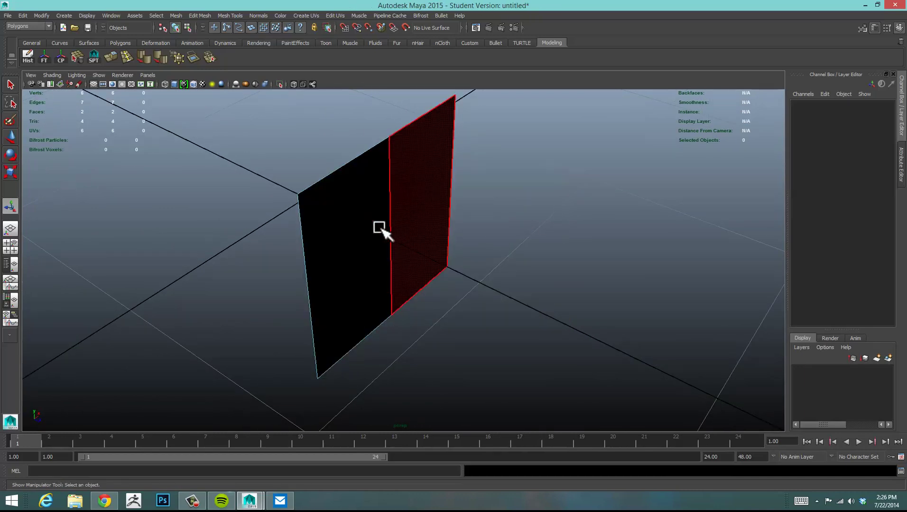
Select both remaining faces of the plane together from their lit side
left_click_drag(379, 229, 626, 267, "alt")
right_click_drag(626, 267, 527, 267, "alt")
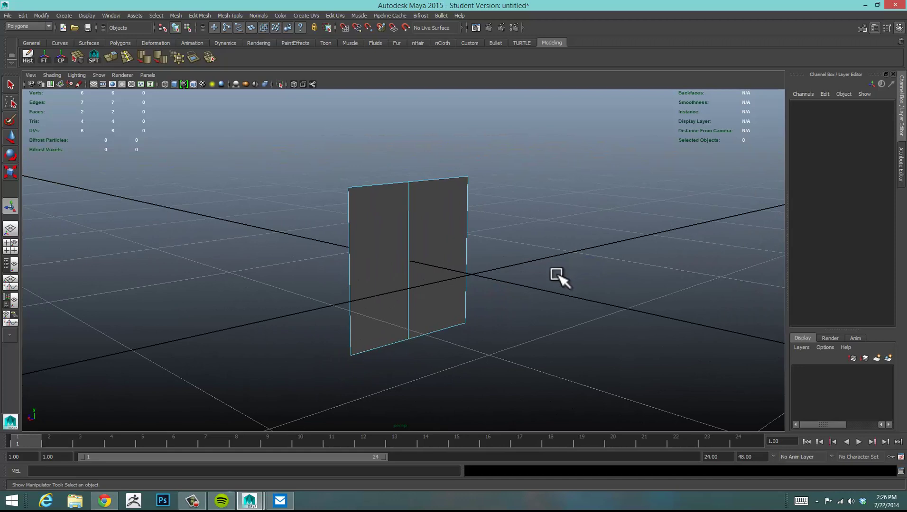
middle_click_drag(556, 277, 492, 257, "alt")
mouse_move(492, 257)
left_mouse_down("alt")
mouse_move(510, 257)
mouse_move(486, 261)
left_mouse_up("alt")
middle_click_drag(486, 262, 516, 260, "alt")
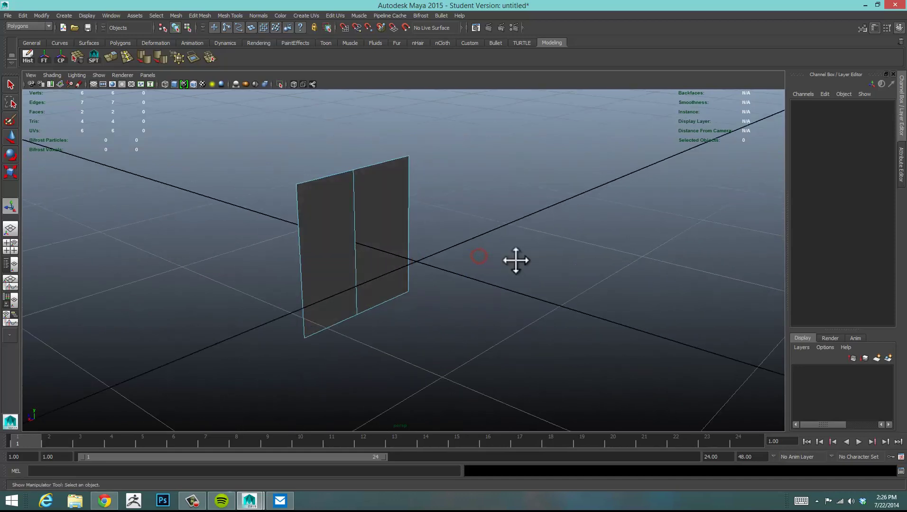
left_click_drag(516, 260, 460, 205, "alt")
left_click(399, 229)
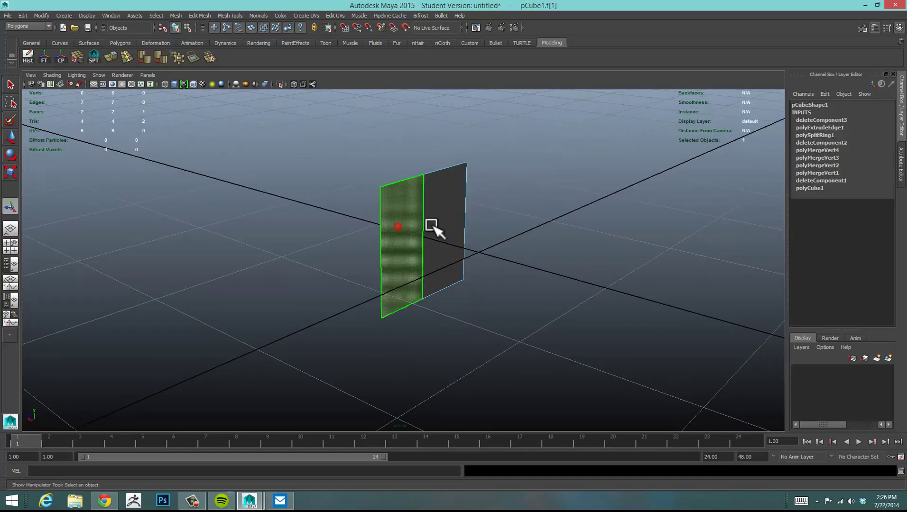
left_click(446, 219, "shift")
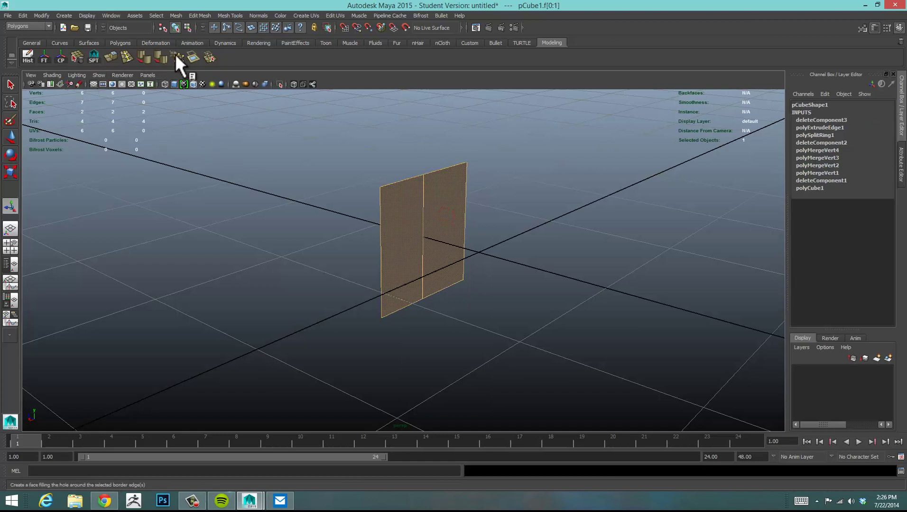
Extrude the two selected faces together by about 0.653 and turn off smooth mesh preview
left_click(112, 55)
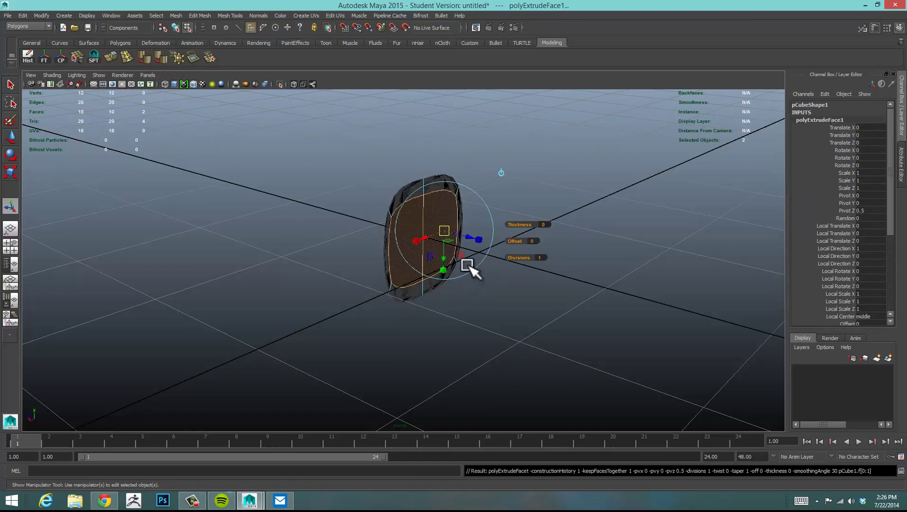
key("1")
left_click_drag(400, 287, 406, 300, "alt")
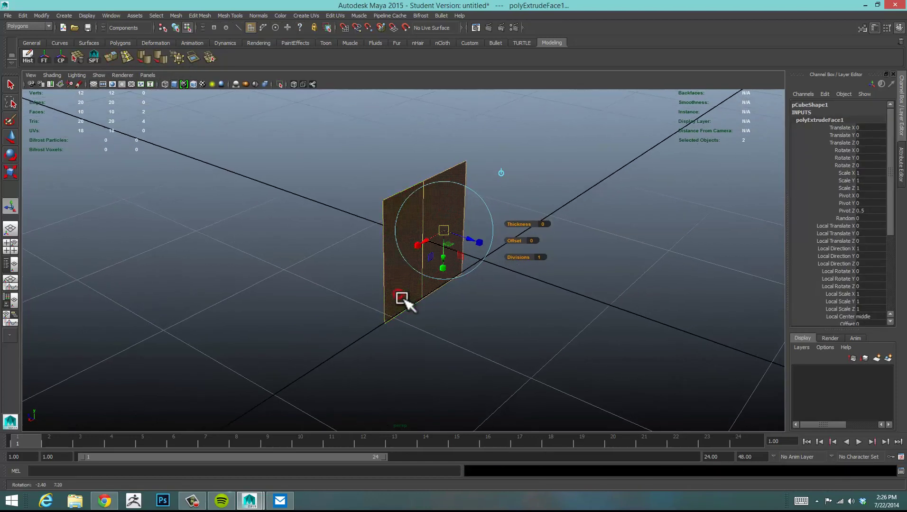
left_click_drag(474, 242, 551, 266)
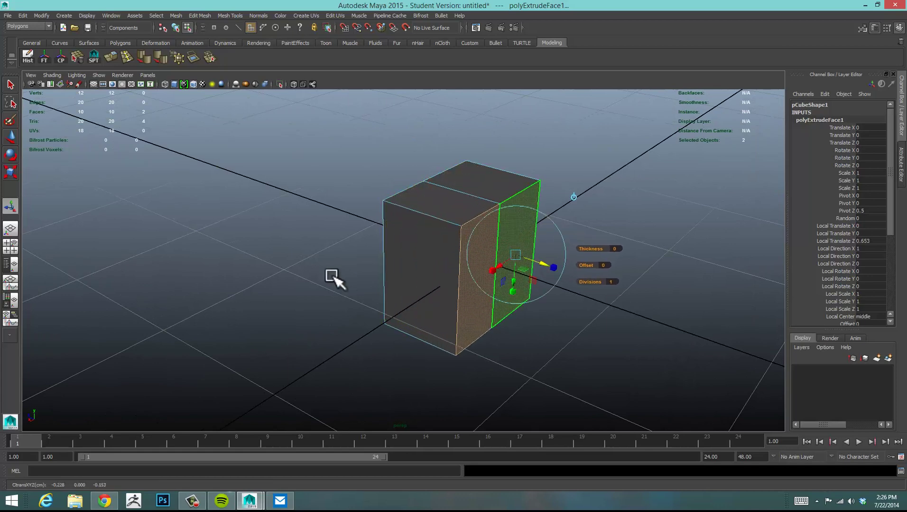
mouse_move(361, 275)
left_mouse_down("alt")
mouse_move(453, 263)
mouse_move(385, 273)
mouse_move(350, 267)
mouse_move(364, 265)
left_mouse_up("alt")
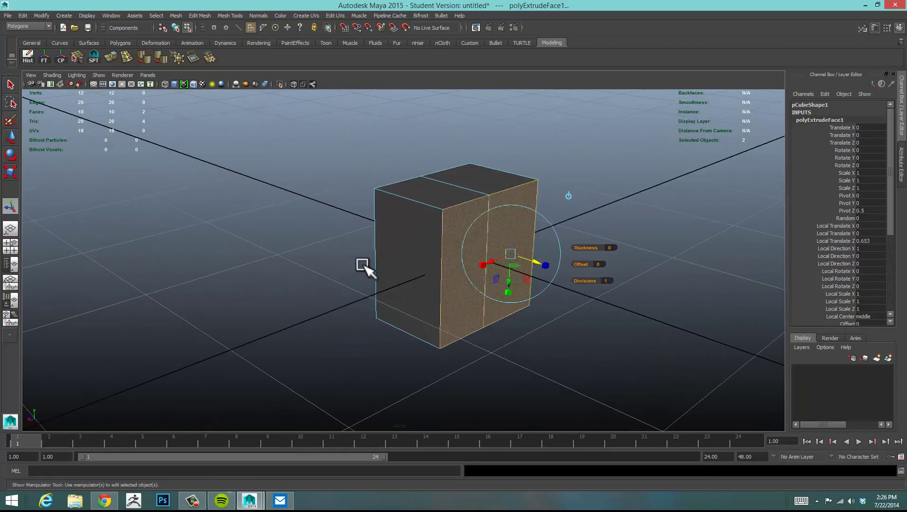
Extrude the two front faces a second time in the same direction and clear the selection
key("ctrl+e")
left_click_drag(530, 257, 602, 294)
left_click(646, 160)
Inspect the outside and the inside of the extruded box for interior faces along the middle
left_click_drag(483, 196, 531, 194, "alt")
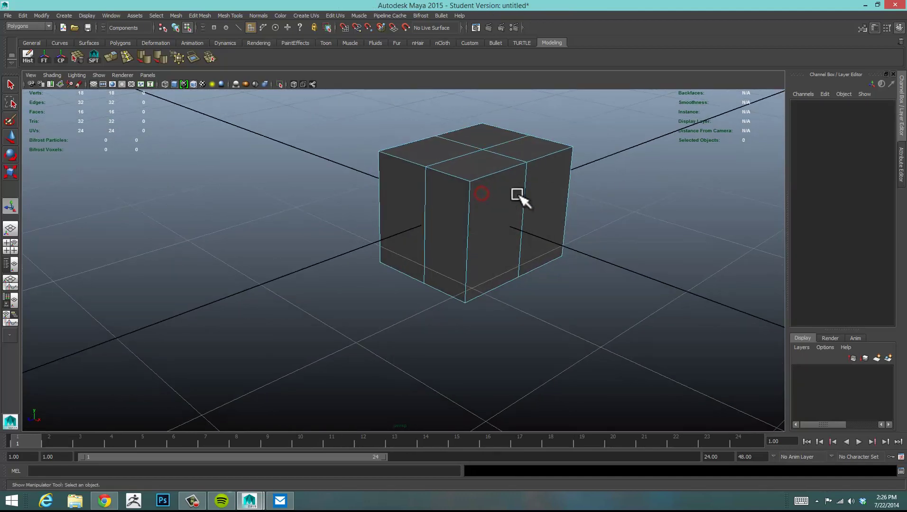
mouse_move(418, 213)
left_mouse_down("alt")
mouse_move(516, 204)
mouse_move(422, 219)
left_mouse_up("alt")
scroll(429, 219, "up", 6)
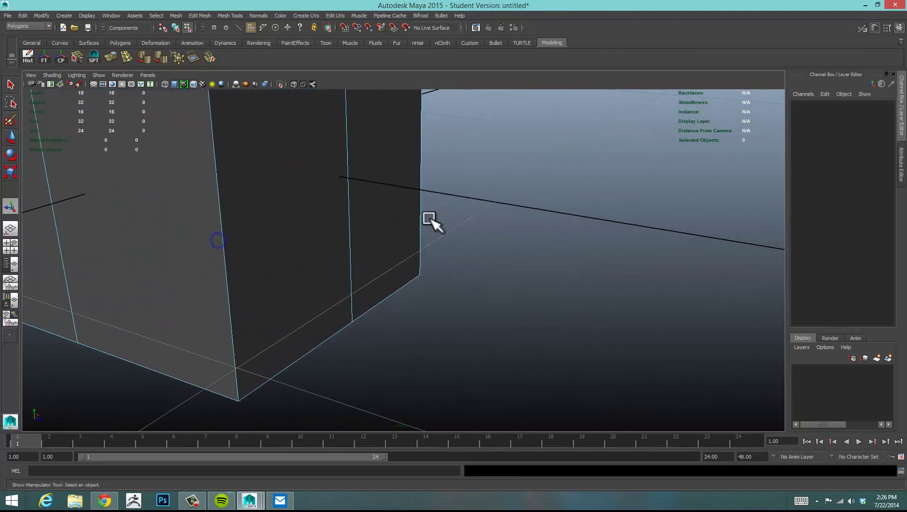
scroll(535, 314, "up", 6)
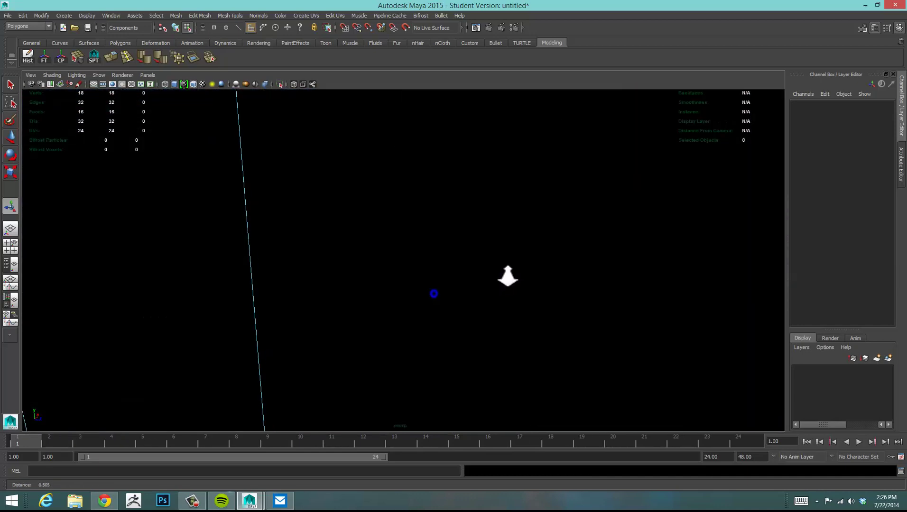
left_click_drag(506, 278, 488, 231, "alt")
scroll(489, 231, "down", 8)
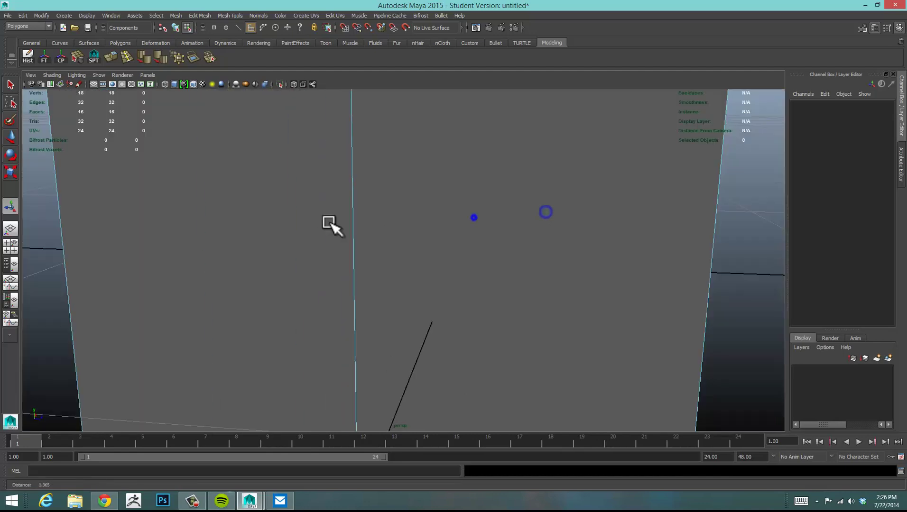
left_click_drag(439, 211, 401, 229, "alt")
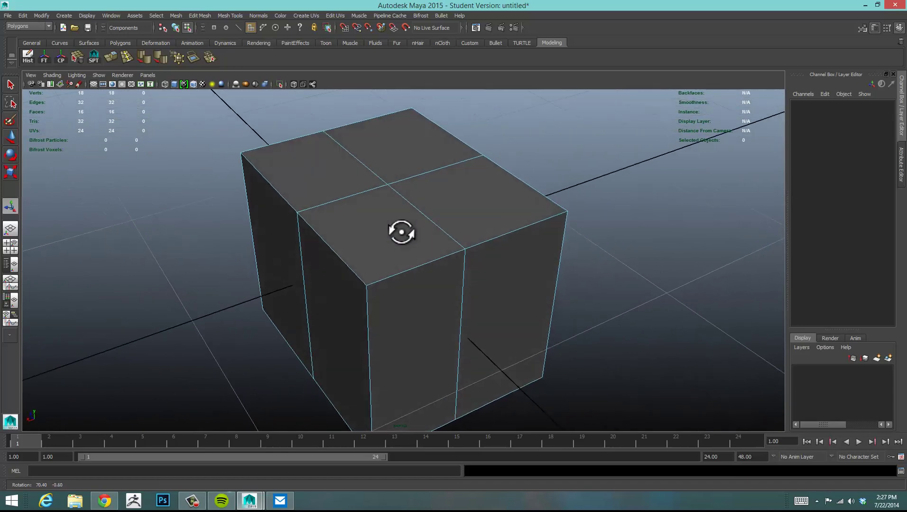
left_click_drag(437, 186, 449, 192, "alt")
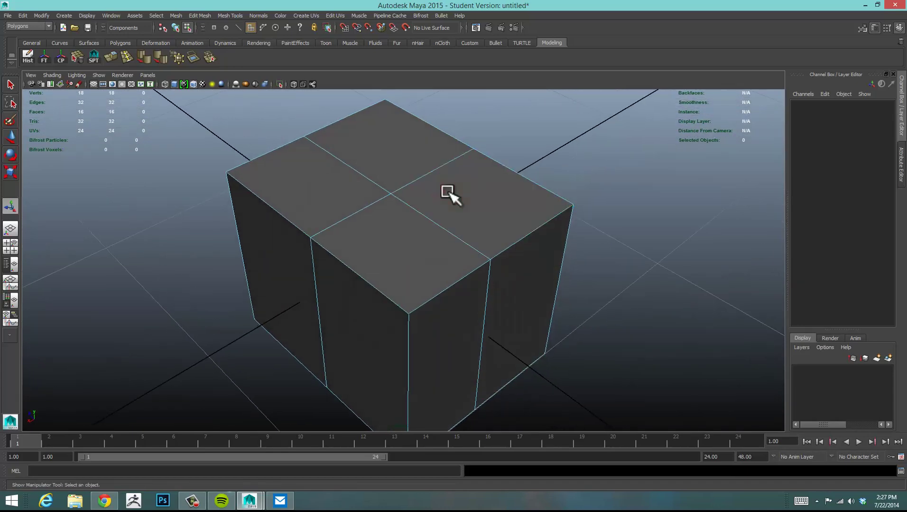
Undo the second extrusion and the pull of the first one, keeping the first face extrusion active
key("ctrl+z")
key("ctrl+z")
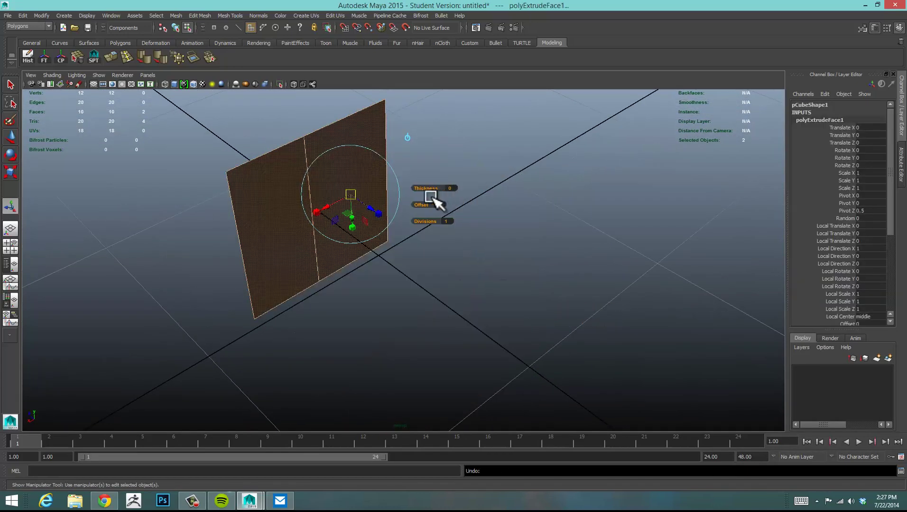
left_click(201, 14)
mouse_move(157, 13)
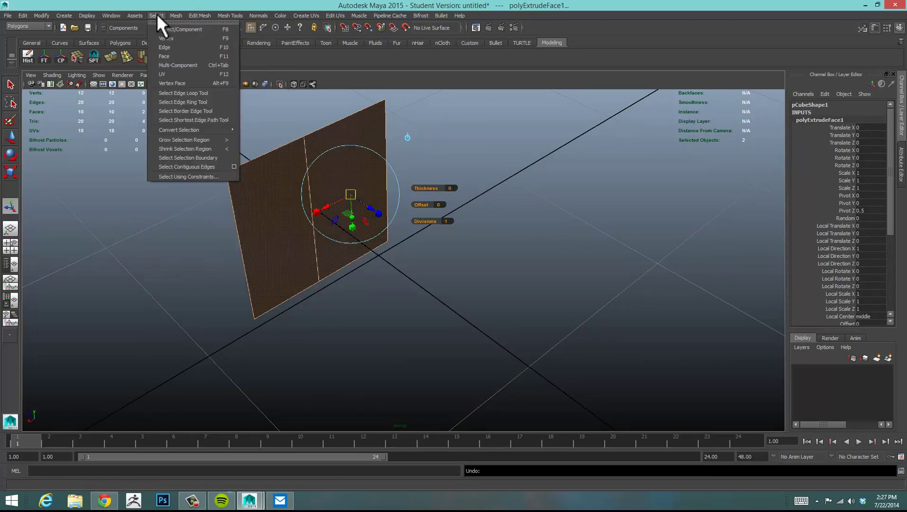
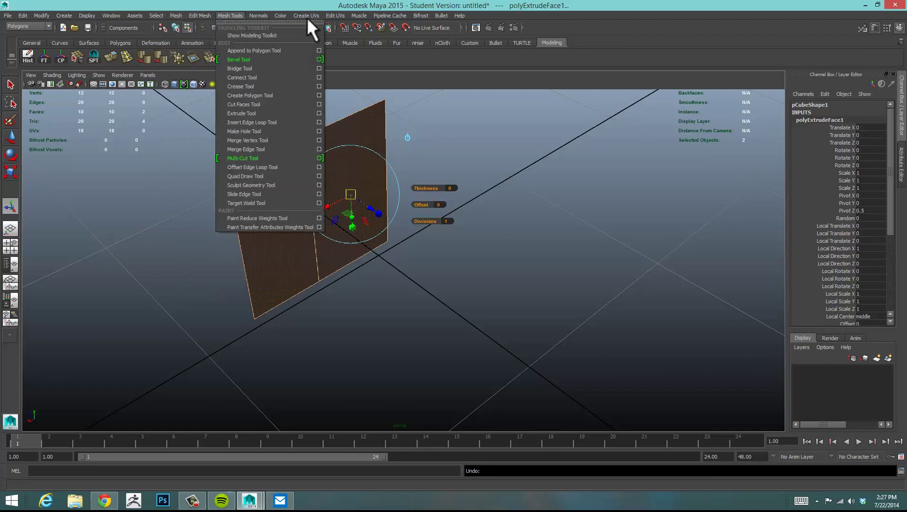
left_click(604, 5)
Set Keep Faces Together to off for the active face extrusion and keep both faces selected
left_click_drag(455, 259, 369, 275, "alt")
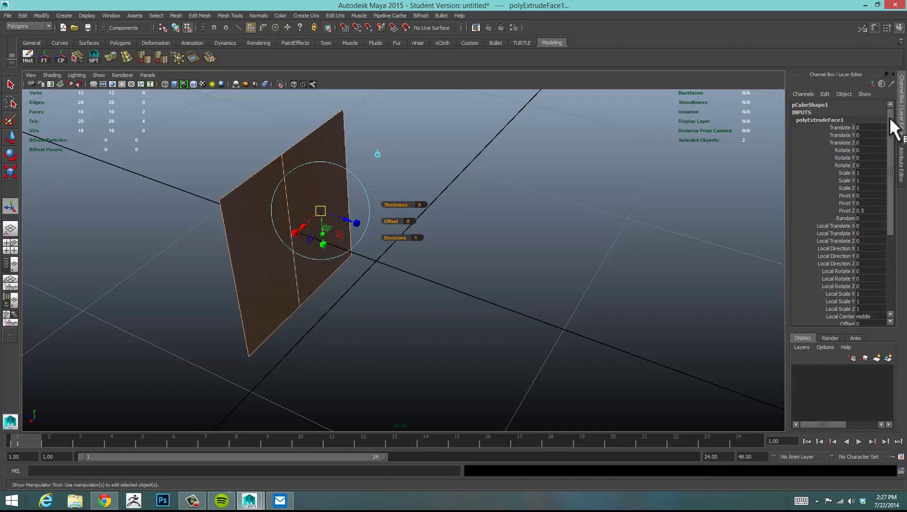
left_click_drag(890, 117, 906, 223)
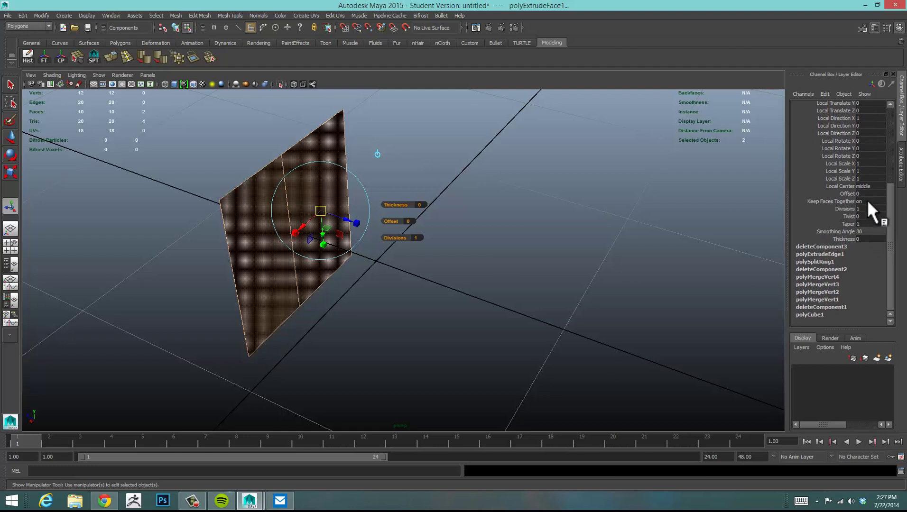
type("0")
key("Return")
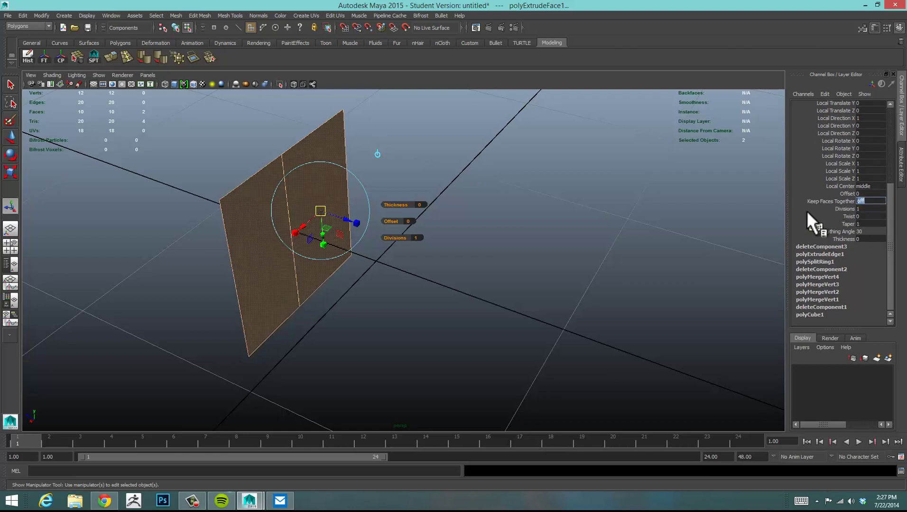
left_click(602, 233)
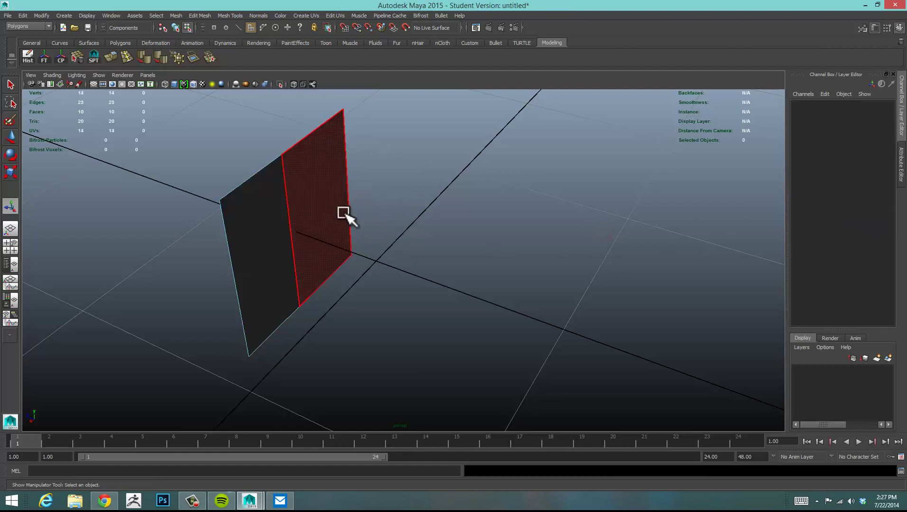
key("ctrl+z")
Pull the separately extruded faces outward to a local Z translation of about 1.599
scroll(867, 242, "down", 3)
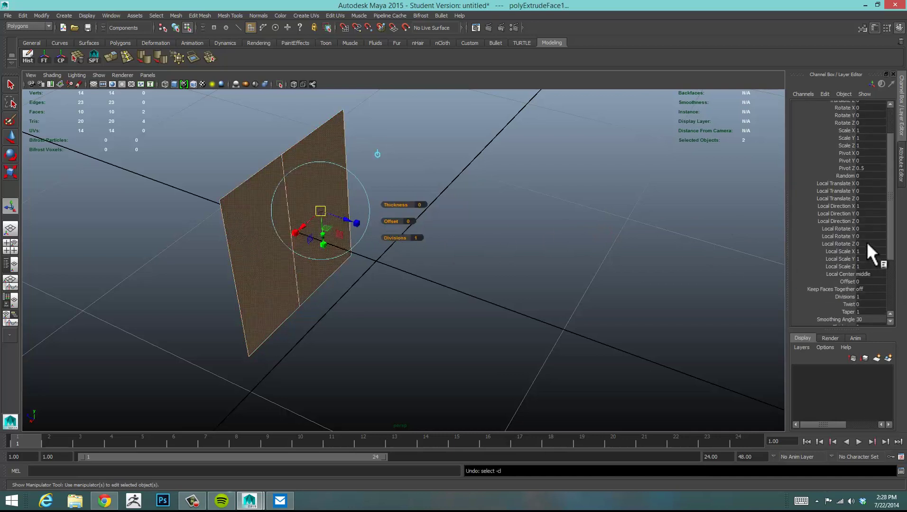
left_click_drag(344, 220, 444, 256)
mouse_move(619, 257)
left_mouse_down("alt")
mouse_move(648, 249)
mouse_move(428, 249)
mouse_move(567, 249)
mouse_move(630, 260)
left_mouse_up("alt")
left_click_drag(630, 260, 541, 247, "alt")
right_click_drag(541, 247, 553, 298, "alt")
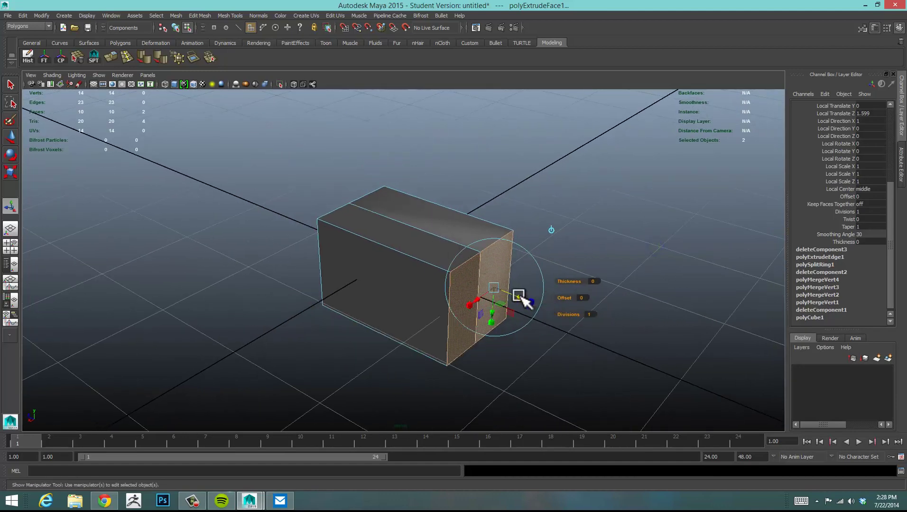
Extrude both end faces again with Keep Faces Together off, pull them outward, and clear the selection
key("ctrl+e")
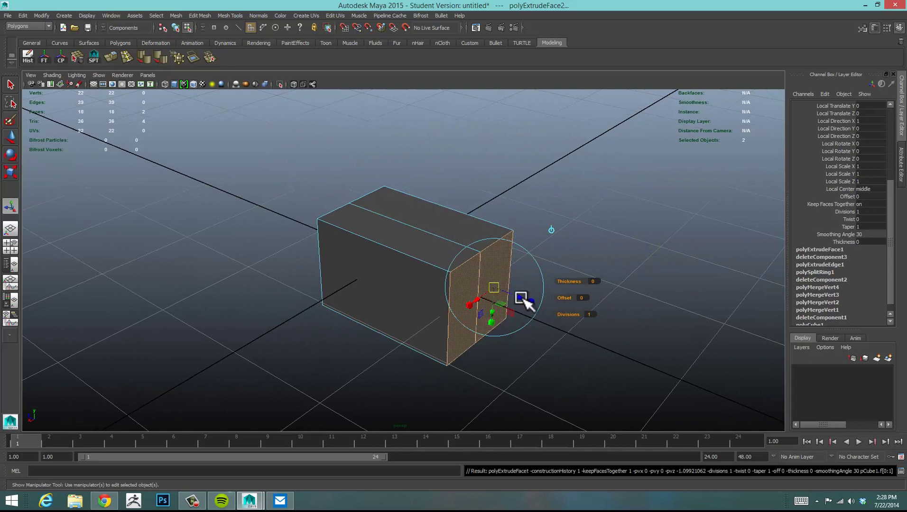
left_click_drag(525, 300, 651, 334)
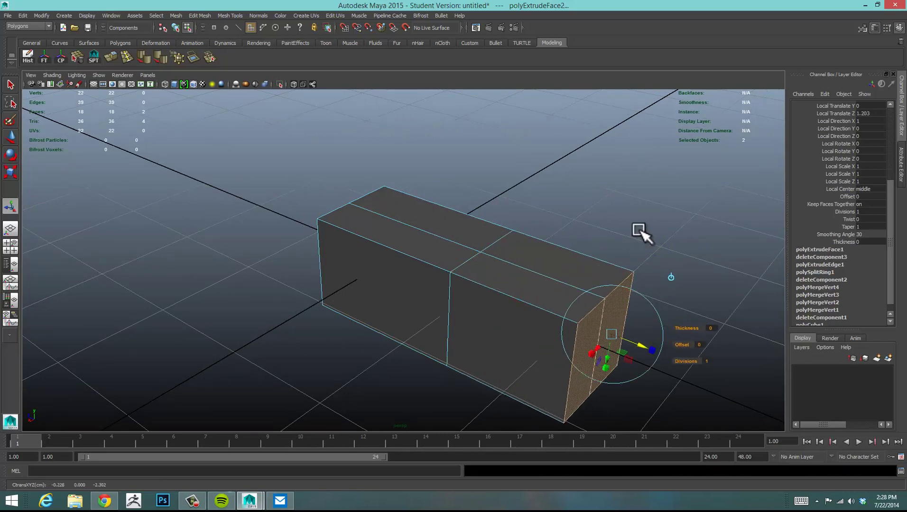
key("ctrl+z")
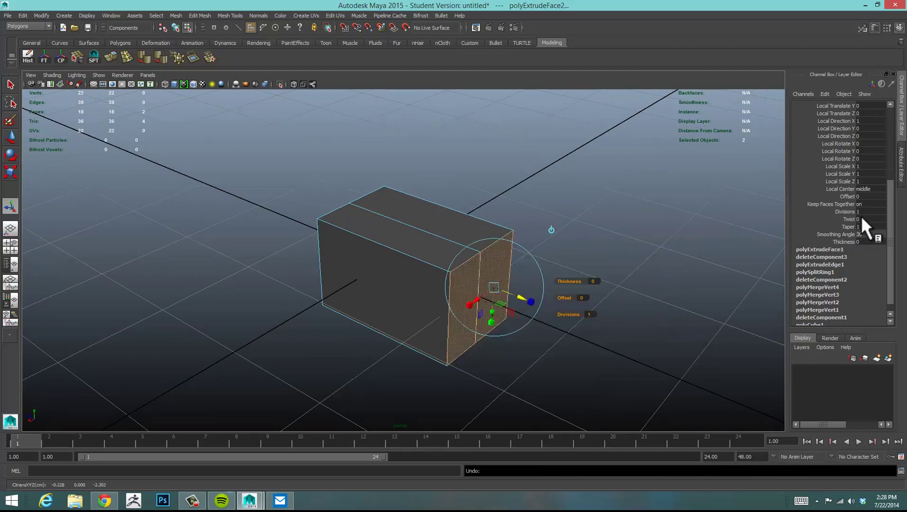
type("0")
key("Return")
left_click_drag(525, 298, 635, 344)
left_click(617, 187)
Examine the lengthened box from outside and through its open end, checking the interior walls between its two halves
left_click_drag(693, 245, 581, 284, "alt")
middle_click_drag(581, 283, 622, 184, "alt")
right_click_drag(622, 183, 605, 221, "alt")
left_click_drag(605, 220, 679, 235, "alt")
left_click_drag(472, 233, 433, 237, "alt")
right_click_drag(433, 237, 431, 283, "alt")
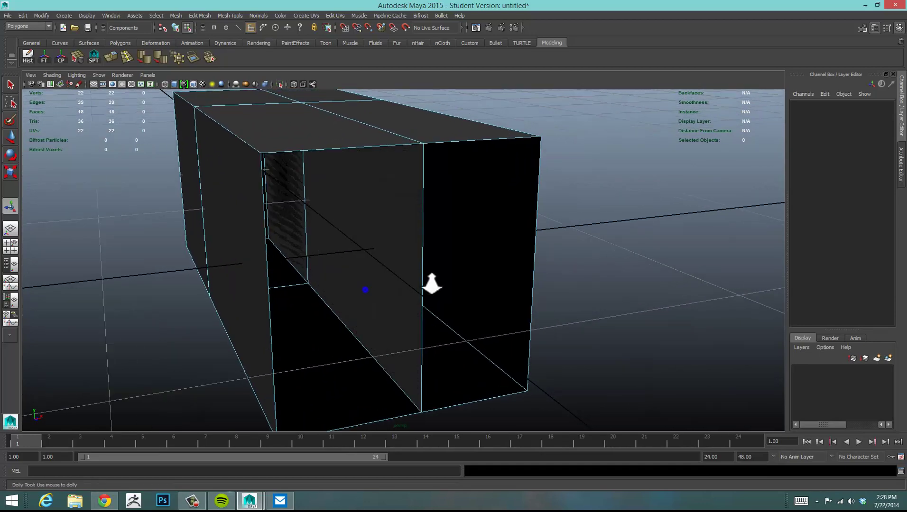
scroll(417, 275, "up", 5)
left_click_drag(417, 275, 533, 231, "alt")
right_click_drag(533, 231, 320, 251, "alt")
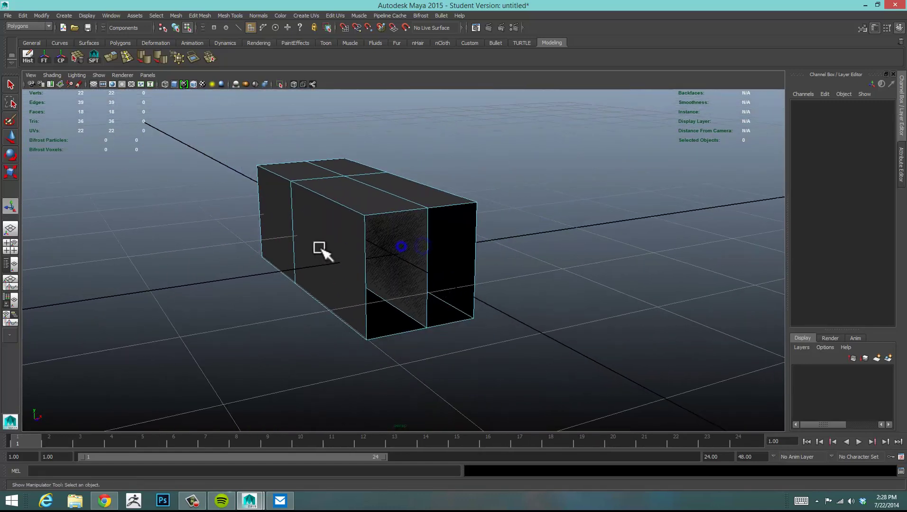
left_click_drag(320, 251, 223, 240, "alt")
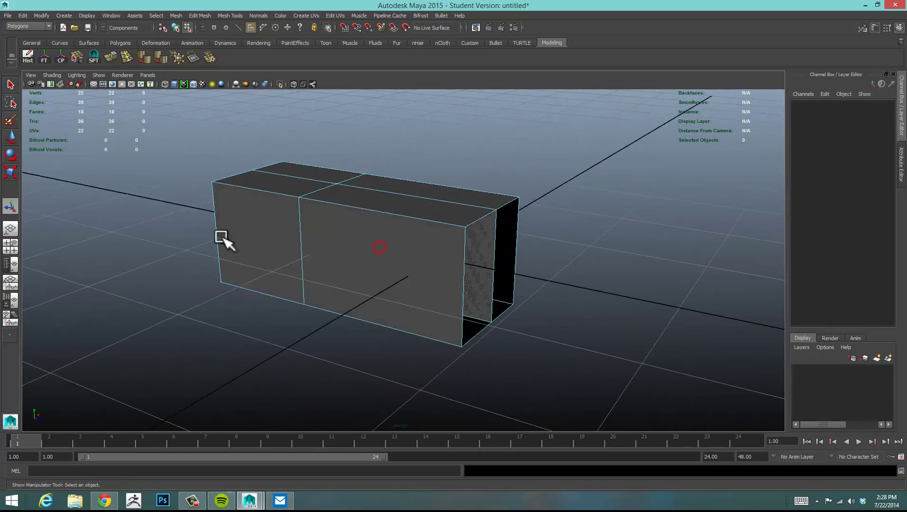
left_click_drag(406, 259, 458, 217, "alt")
Switch to vertex selection and select all vertices of the box
right_click(446, 216)
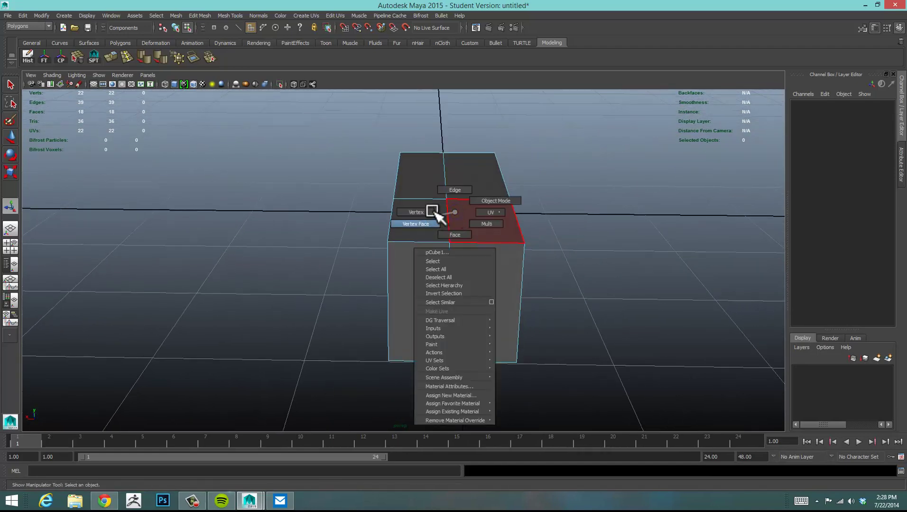
left_click(416, 212)
left_click_drag(256, 107, 635, 401)
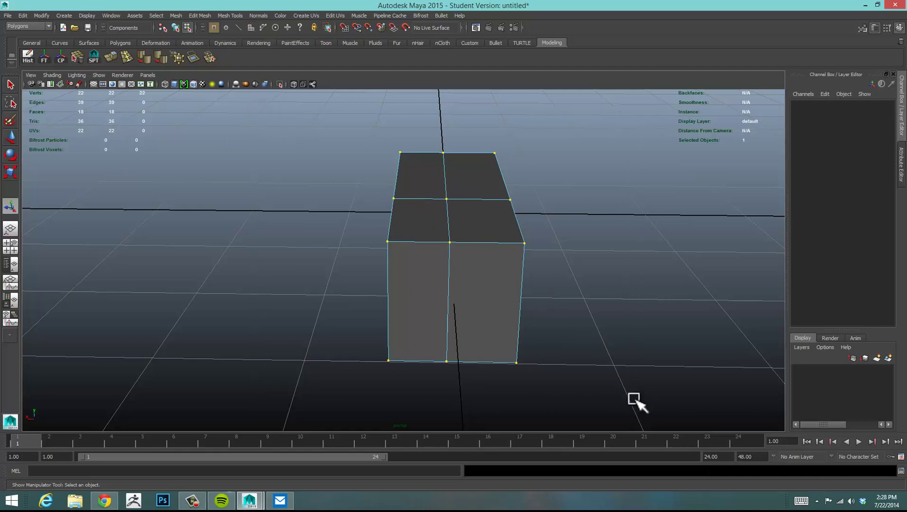
left_click_drag(571, 235, 498, 234, "alt")
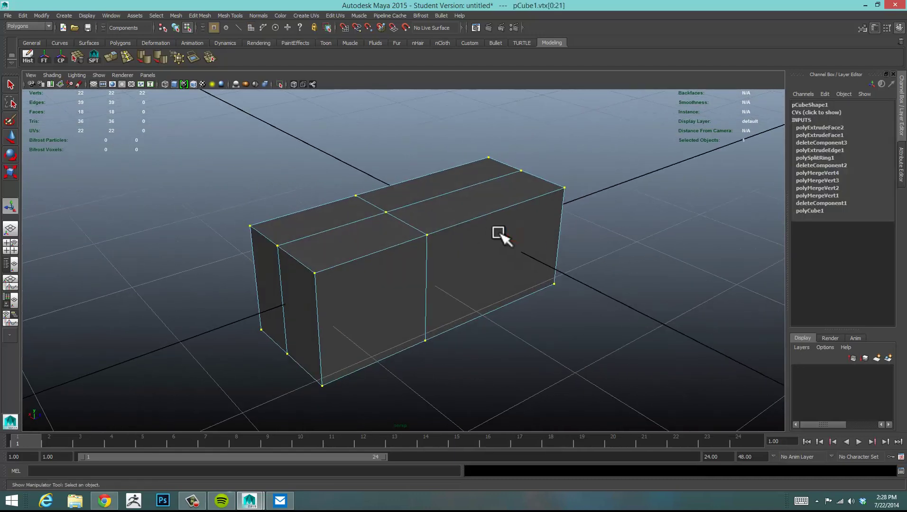
left_click_drag(172, 142, 665, 397)
Merge all the selected vertices with a threshold of 0.0010, always merging for two vertices, and clear the selection
left_click(226, 16)
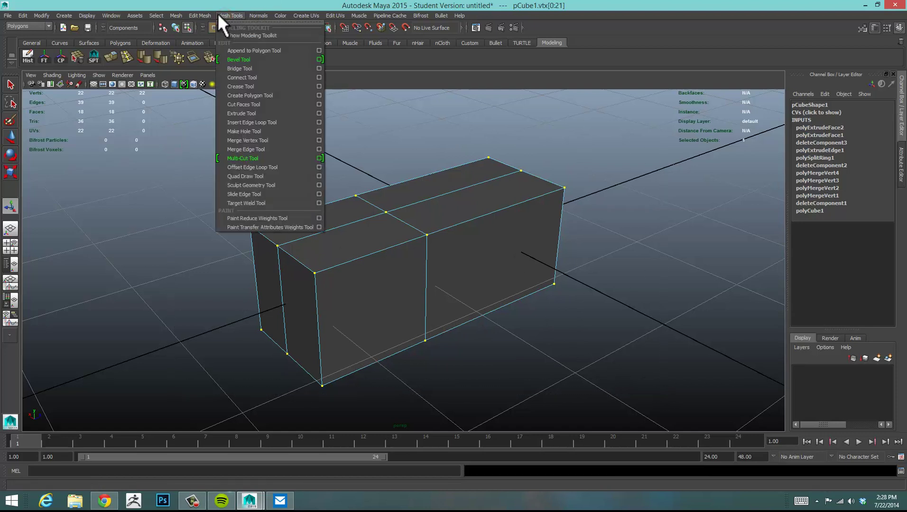
left_click(286, 141)
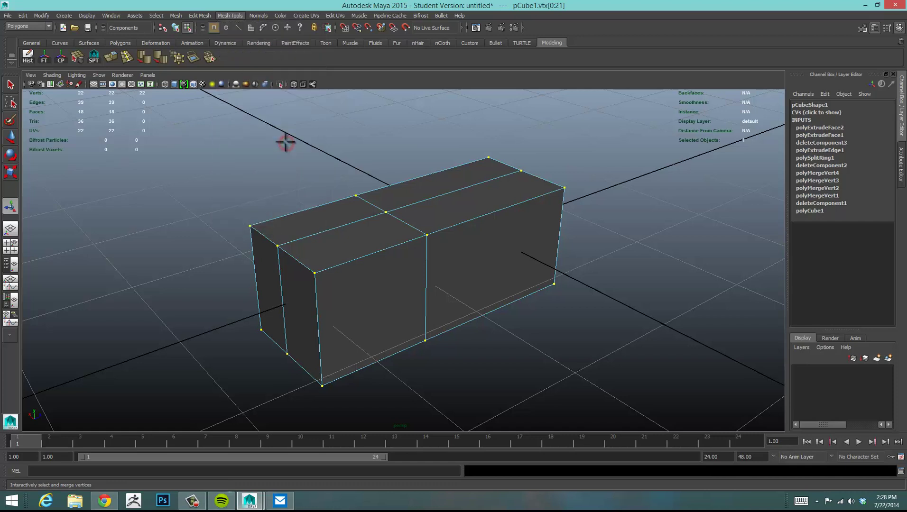
left_click(175, 16)
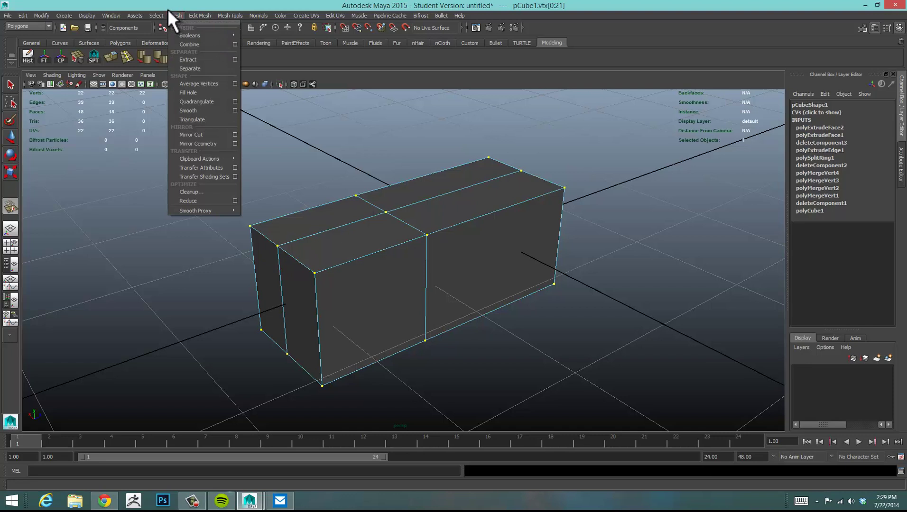
mouse_move(164, 11)
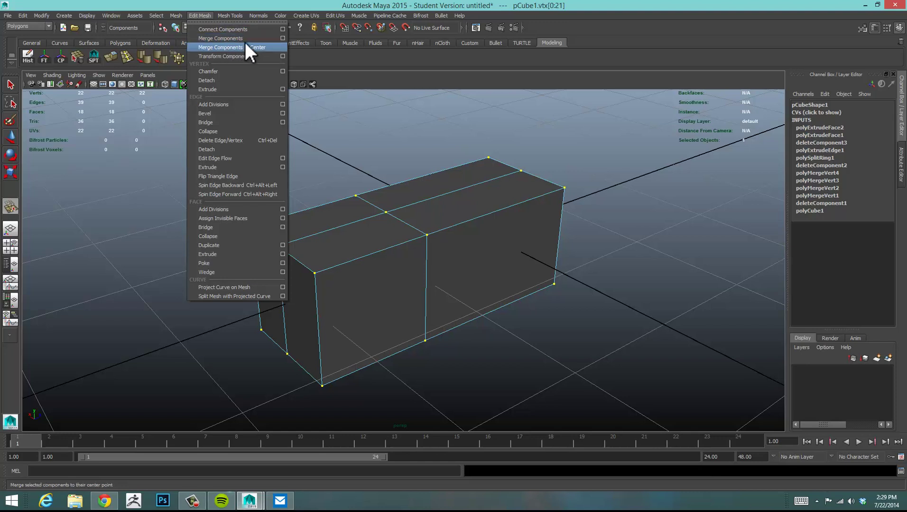
left_click(282, 38)
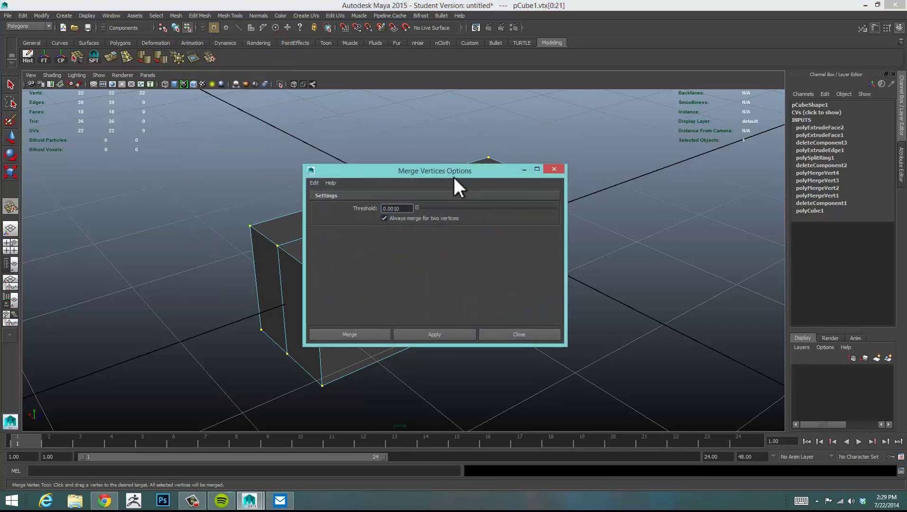
left_click_drag(454, 177, 630, 113)
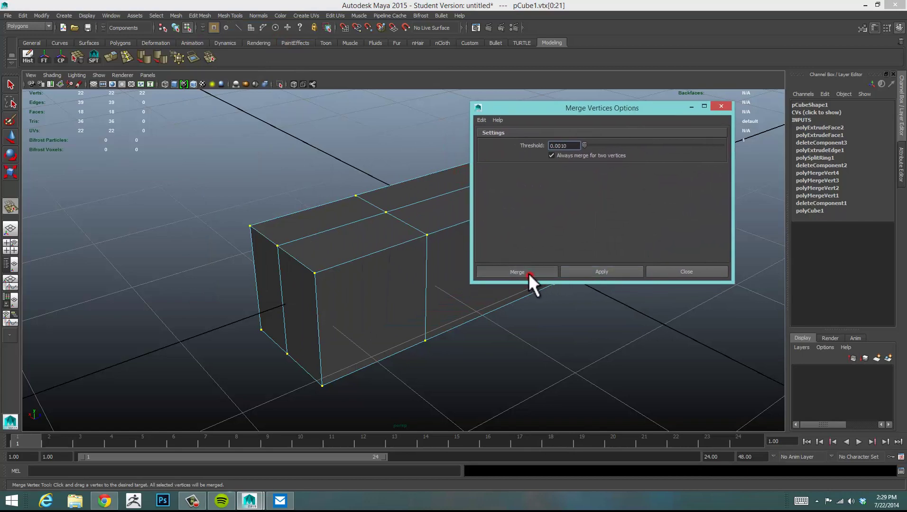
left_click(529, 274)
left_click(634, 192)
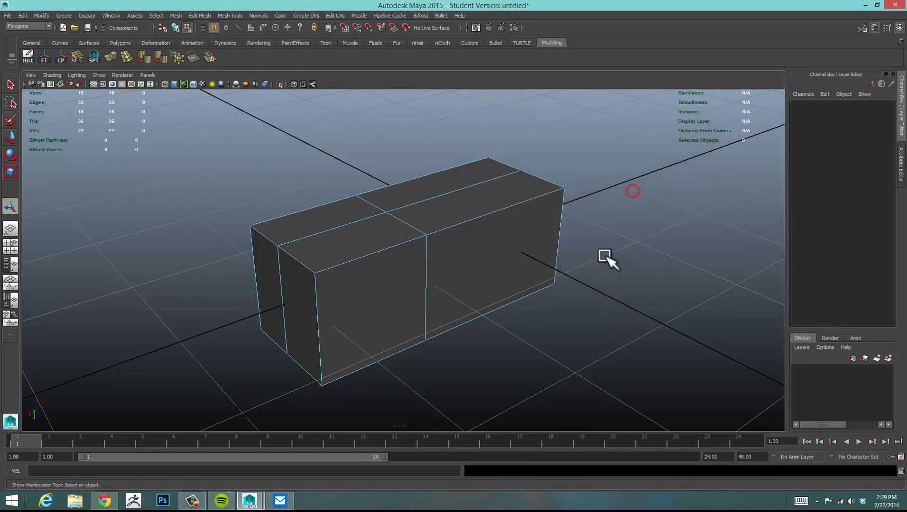
Turn on the smooth preview and examine the merged box's middle seam from outside and through the open end
left_click_drag(603, 257, 591, 204, "alt")
key("3")
right_click_drag(592, 204, 486, 208, "alt")
left_click_drag(465, 209, 533, 201, "alt")
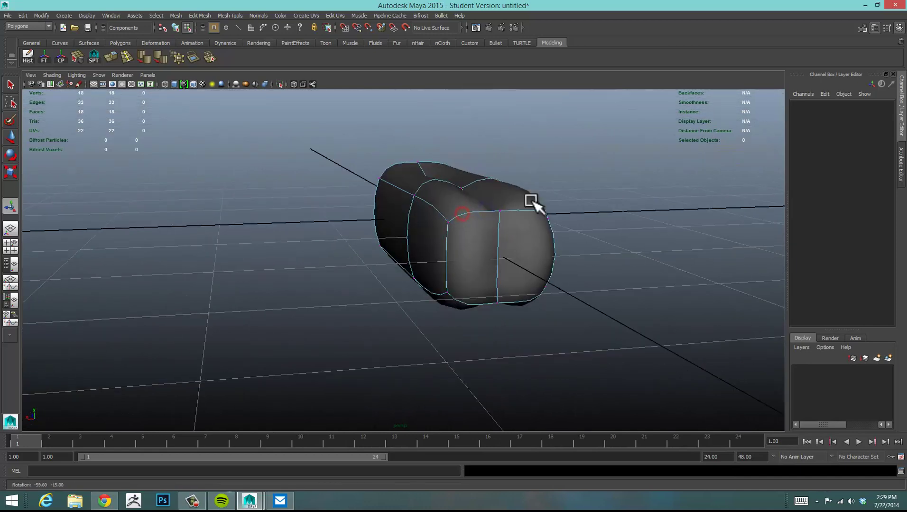
left_click_drag(661, 209, 685, 233, "alt")
right_click_drag(684, 233, 589, 237, "alt")
left_click_drag(474, 243, 327, 257, "alt")
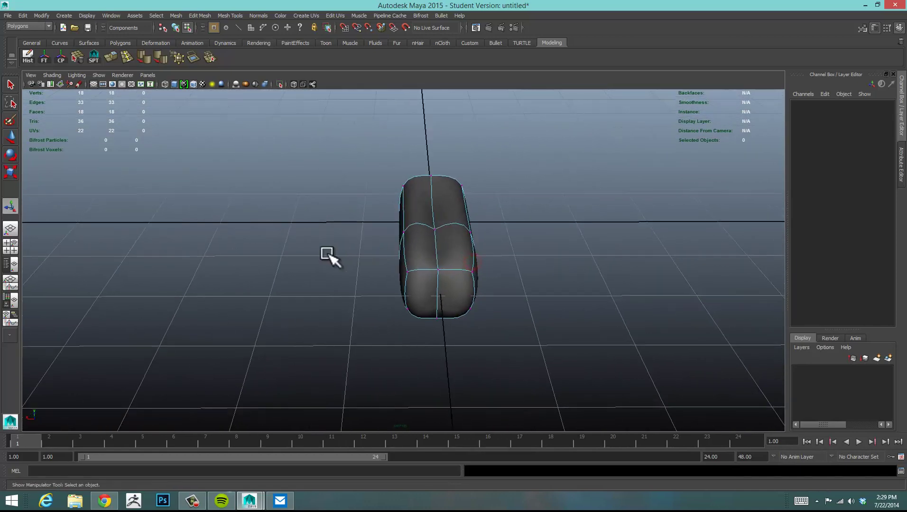
right_click_drag(328, 257, 563, 239, "alt")
left_click_drag(563, 239, 529, 240, "alt")
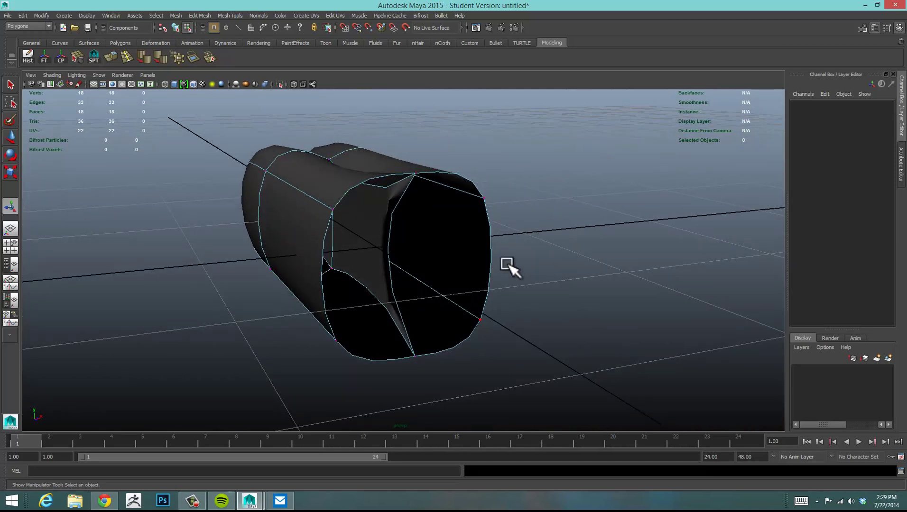
left_click_drag(464, 221, 423, 235, "alt")
scroll(520, 233, "up", 5)
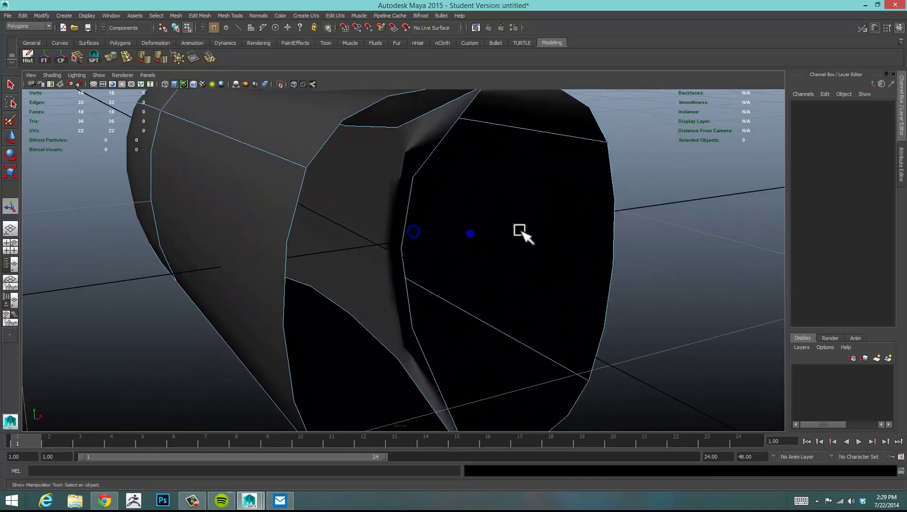
scroll(494, 230, "down", 5)
left_click_drag(510, 274, 367, 192, "alt")
scroll(558, 254, "down", 3)
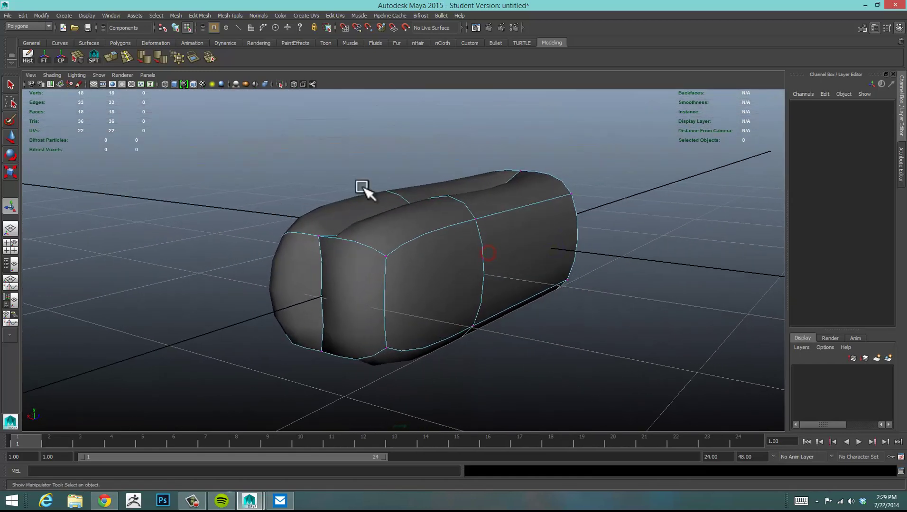
left_click_drag(357, 245, 446, 265, "alt")
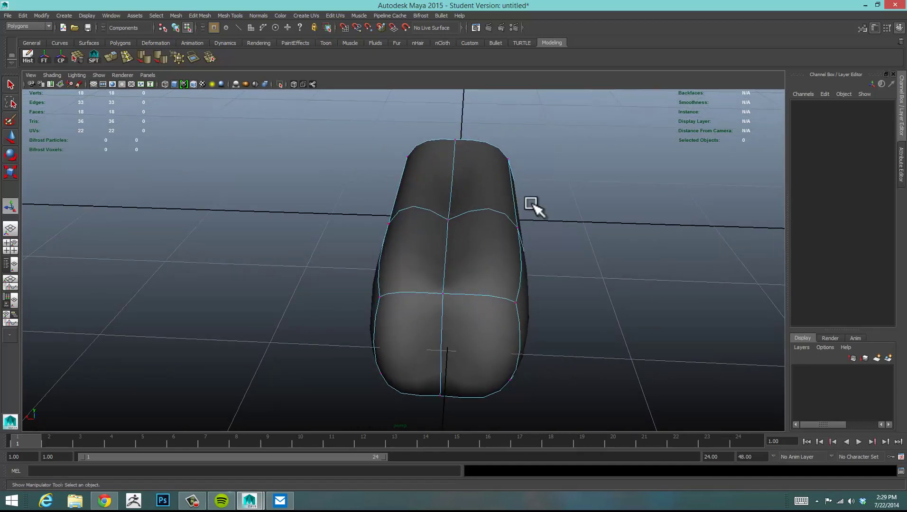
Extrude the four top faces together with Keep Faces Together on, pulling them up to a local Z translation of about 0.642
left_click(487, 244)
right_click_drag(488, 247, 489, 267)
left_click(489, 251)
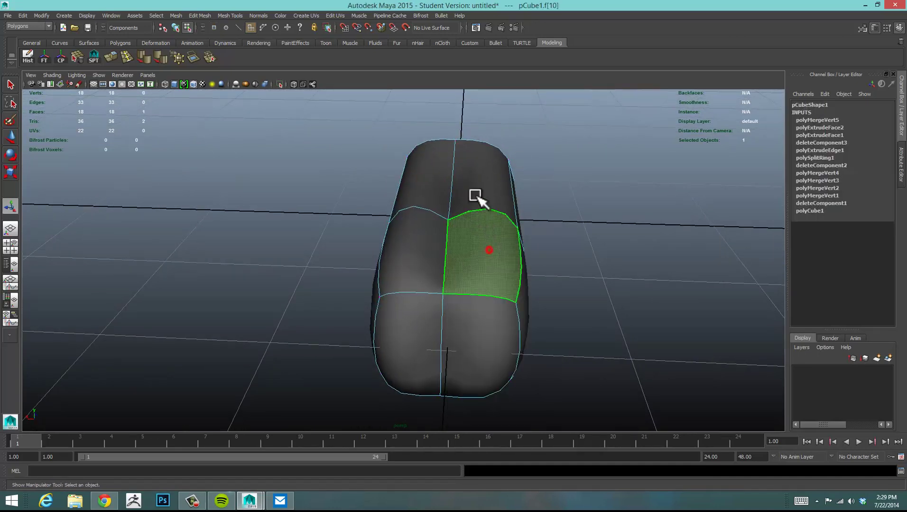
left_click(476, 164, "shift")
left_click(445, 166, "shift")
left_click(434, 249, "shift")
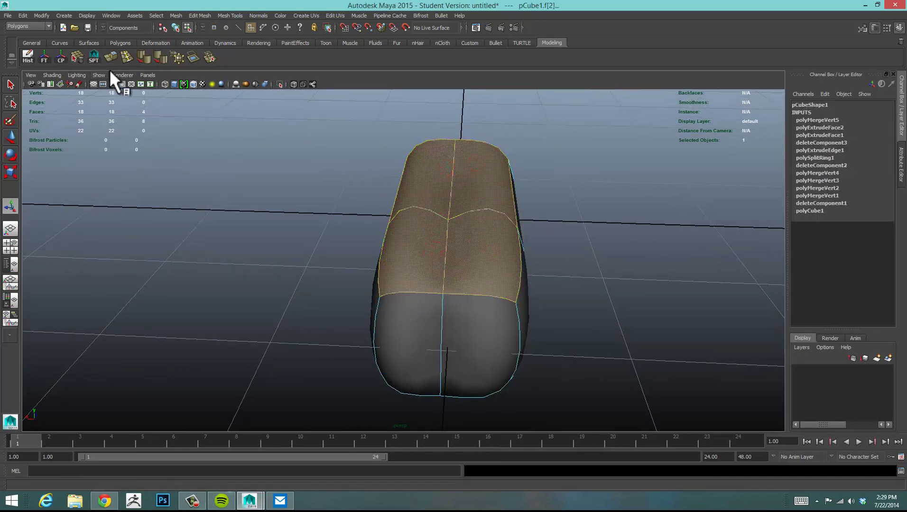
left_click(133, 61)
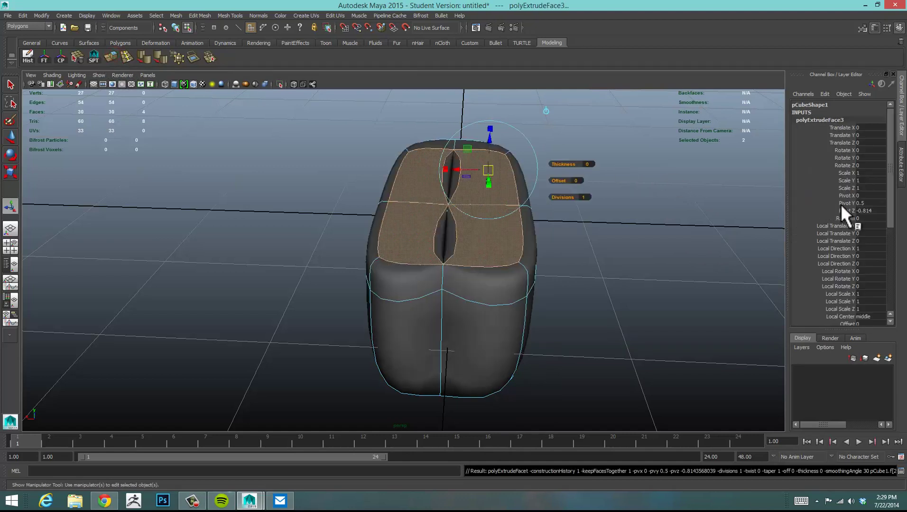
left_click(895, 205)
left_click_drag(896, 214, 895, 252)
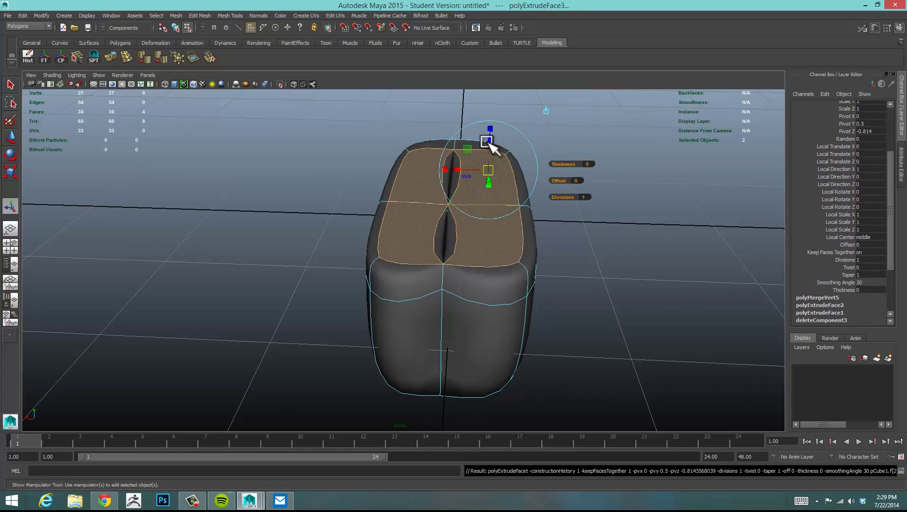
left_click_drag(489, 141, 482, 48)
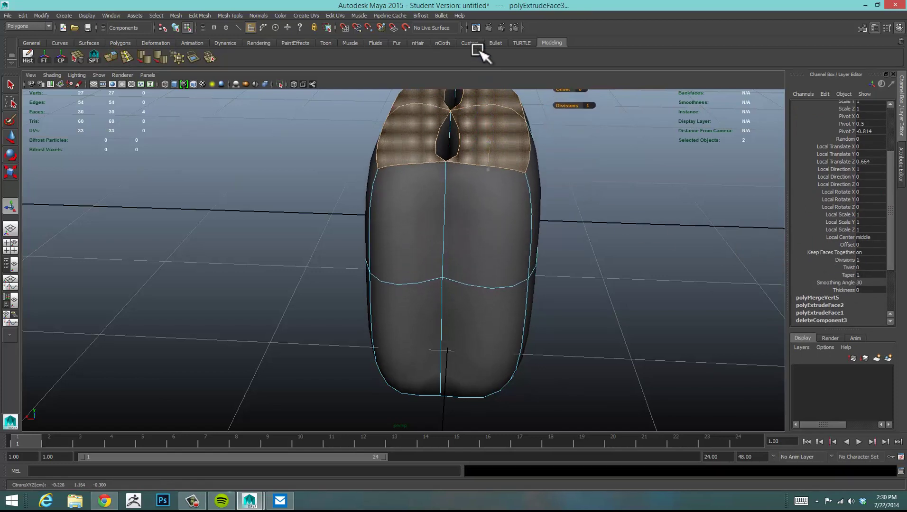
Extrude the upper side face at one end of the box outward to a local Z translation of about 0.902
left_click_drag(559, 163, 600, 203, "alt")
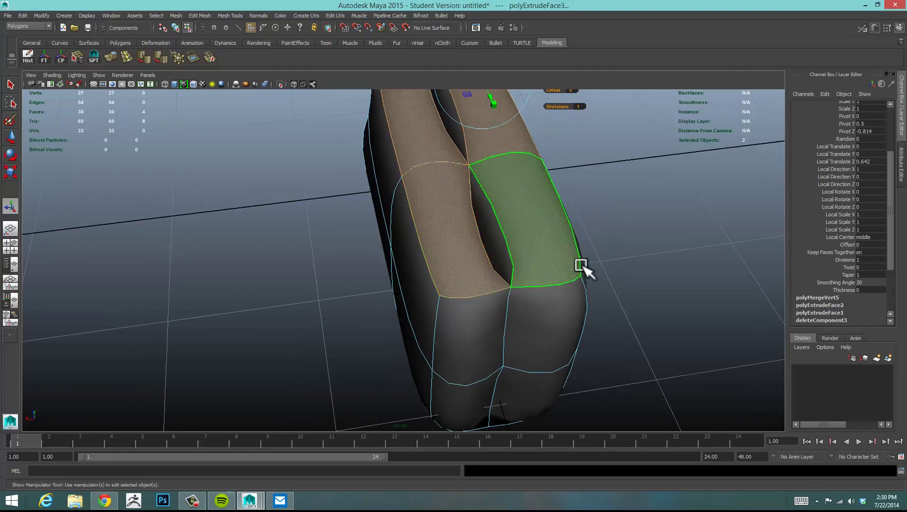
left_click_drag(581, 265, 498, 172, "alt")
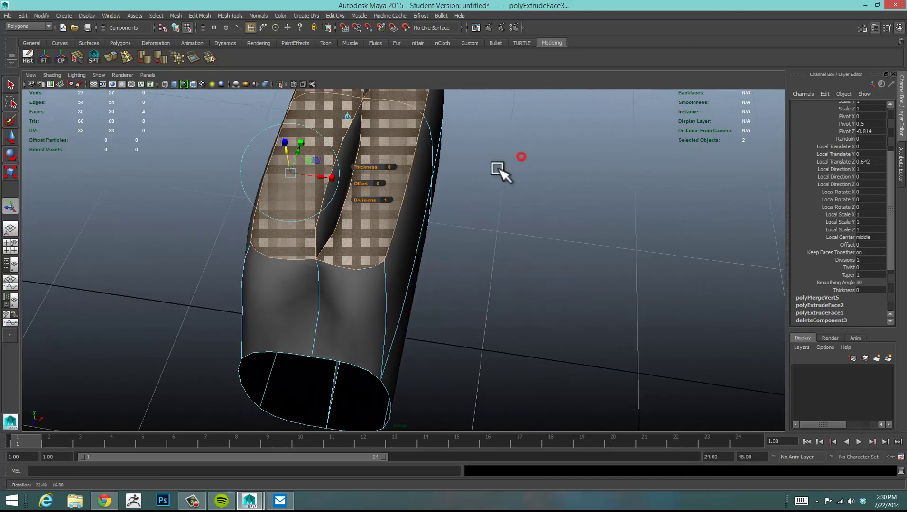
middle_click_drag(498, 172, 553, 238, "alt")
left_click_drag(553, 239, 431, 257, "alt")
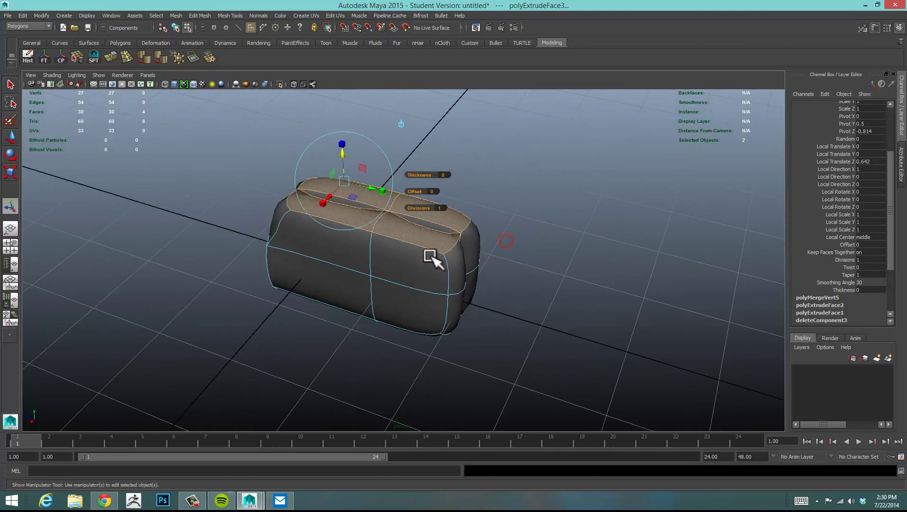
left_click(415, 281)
key("ctrl+e")
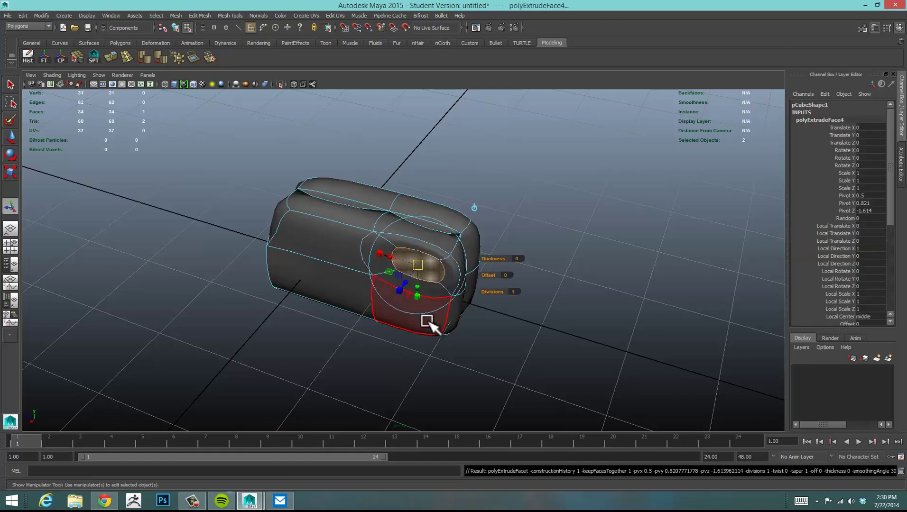
left_click_drag(402, 287, 340, 320)
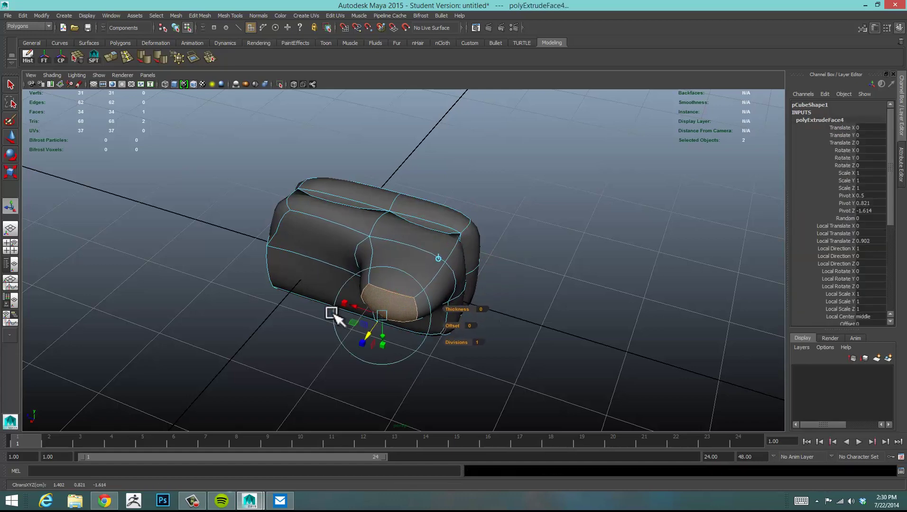
Turn off the smooth preview and switch to vertex selection with the box's open end in view
key("1")
left_click_drag(536, 280, 597, 260, "alt")
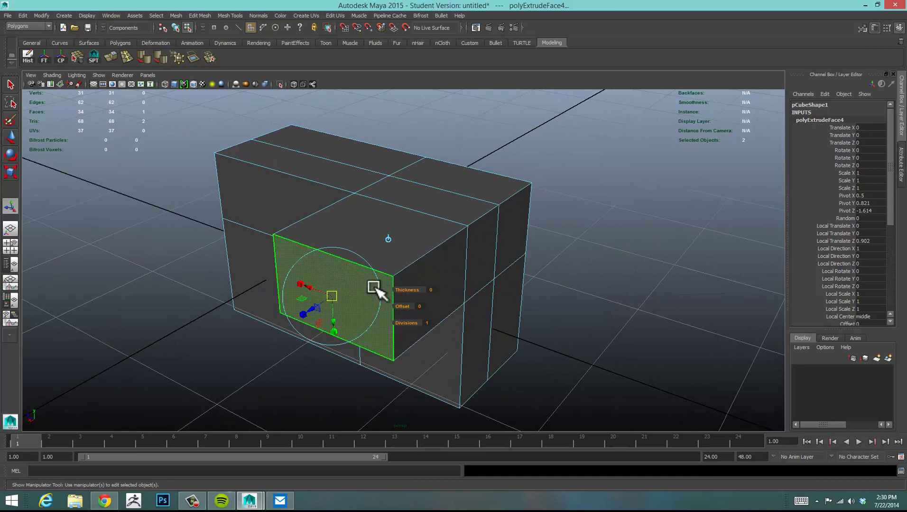
left_click_drag(334, 285, 392, 230, "alt")
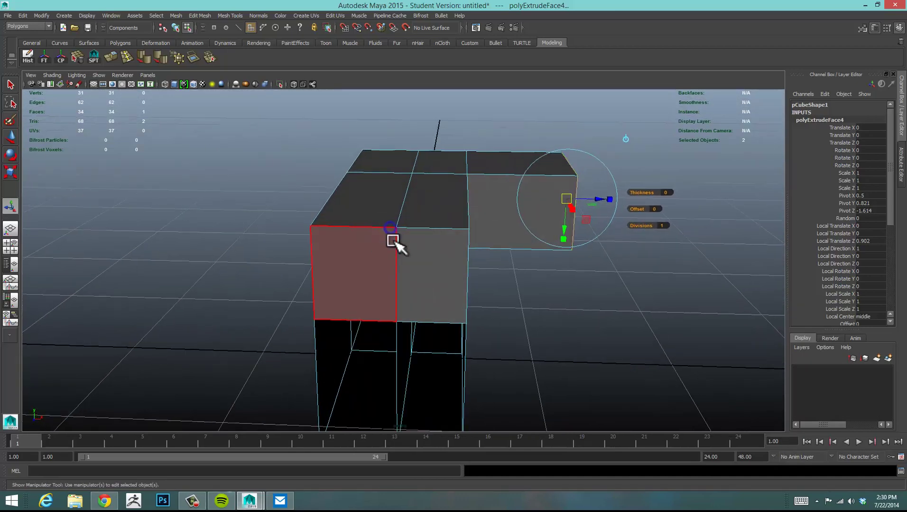
right_click(387, 201)
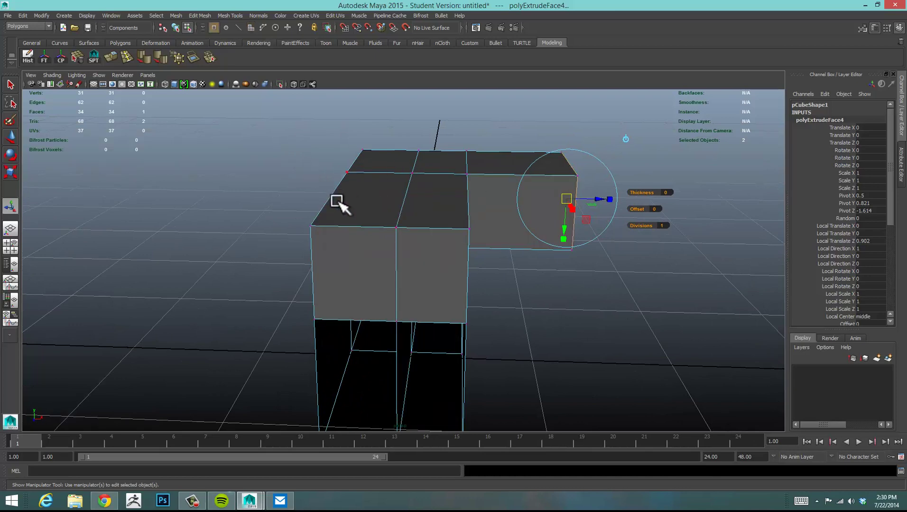
Merge all vertices of the box mesh and clear the selection
mouse_move(338, 202)
right_mouse_down("alt")
mouse_move(343, 195)
mouse_move(348, 202)
right_mouse_up("alt")
key("F9")
left_click_drag(298, 168, 638, 412)
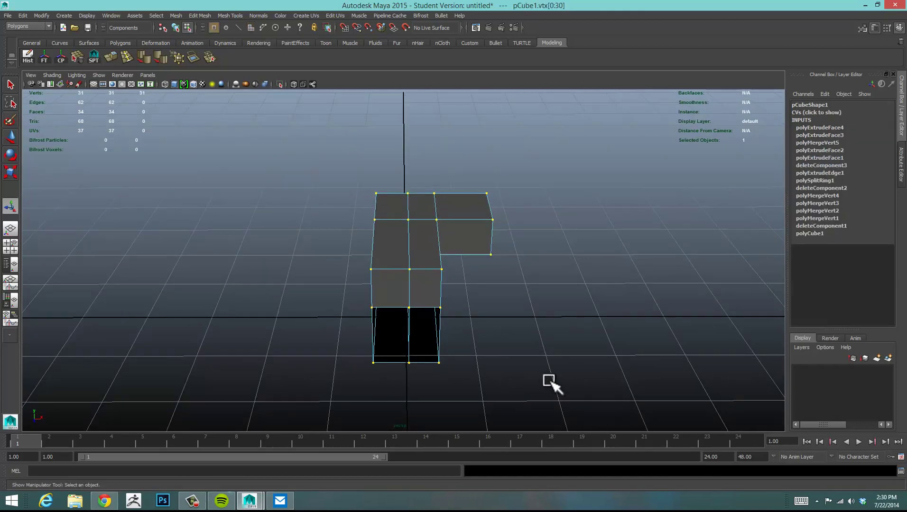
left_click(194, 15)
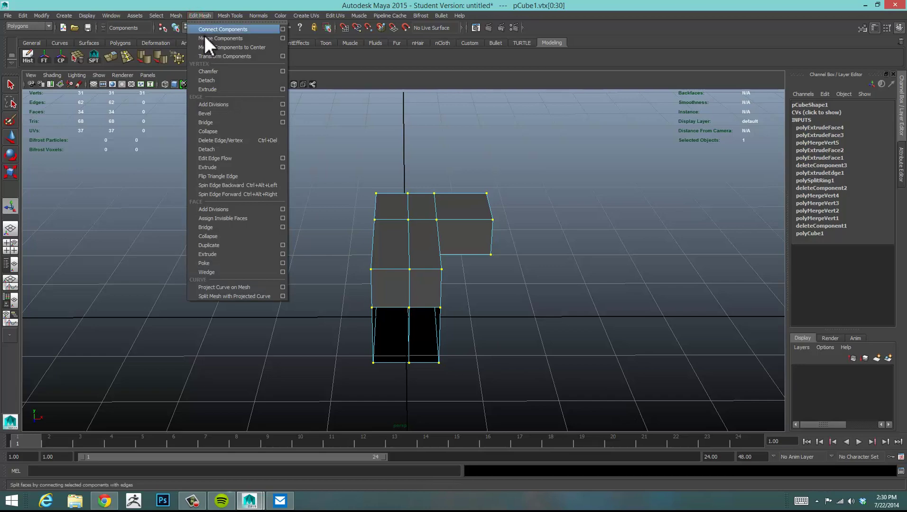
left_click(204, 34)
left_click(304, 249)
Delete the two upper faces that cap the box above its open end
left_click_drag(405, 284, 425, 278, "alt")
scroll(546, 279, "up", 10)
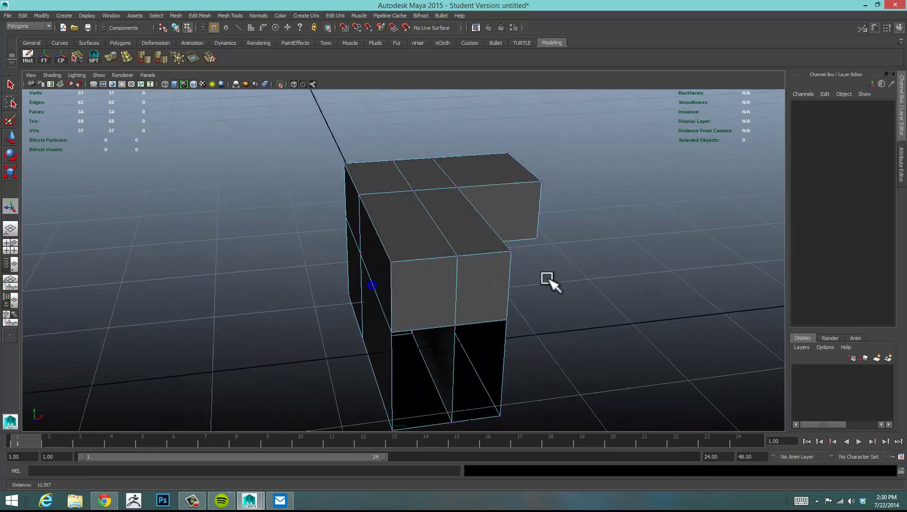
scroll(591, 275, "down", 12)
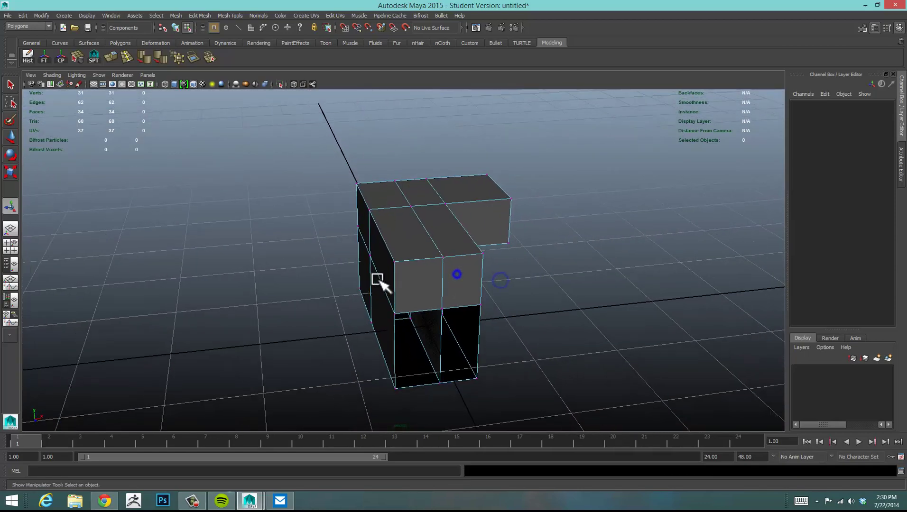
left_click_drag(403, 256, 355, 246, "alt")
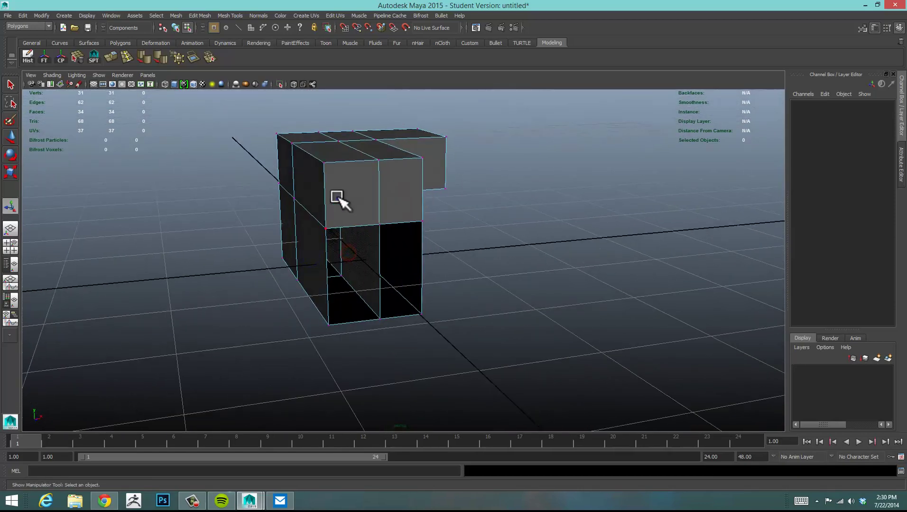
right_click_drag(347, 196, 349, 188)
left_click(349, 190)
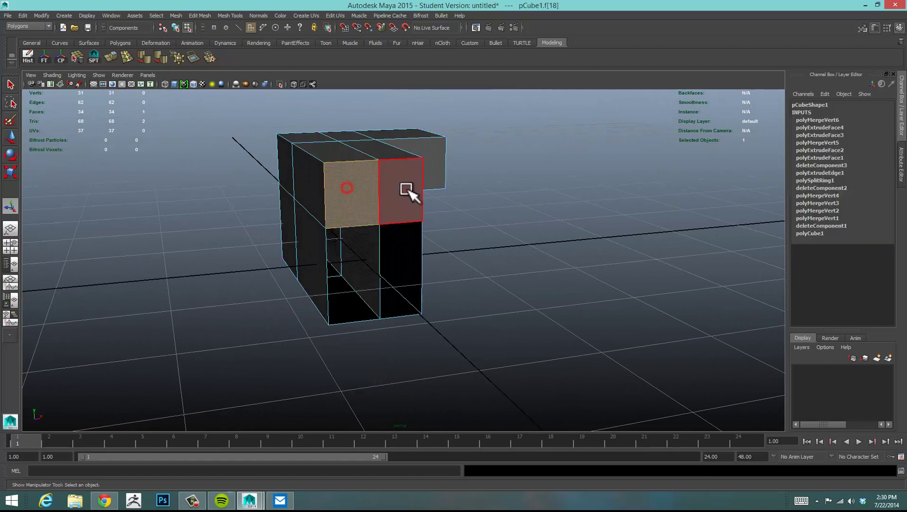
left_click(411, 193)
left_click(348, 185, "shift")
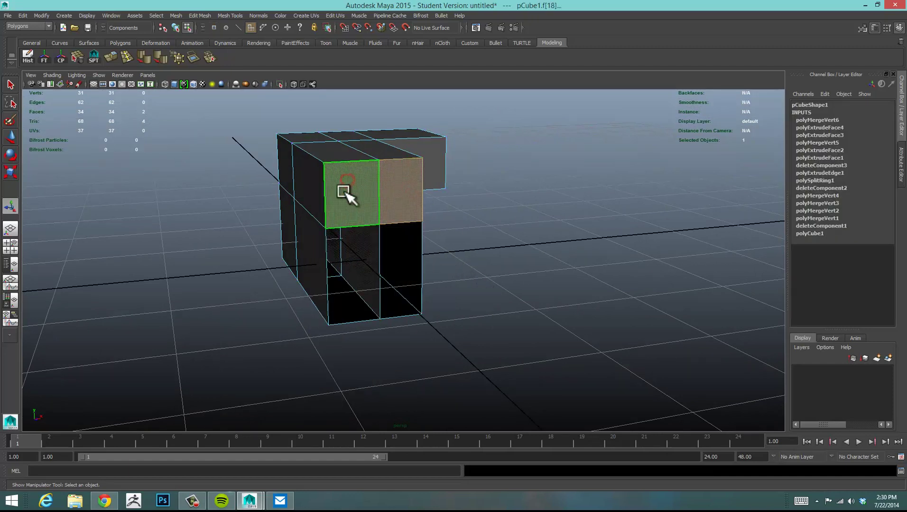
key("Delete")
Select the upper interior face nearest the open end and examine the dividing wall inside the box
left_click_drag(624, 219, 427, 228, "alt")
left_click(359, 195)
left_click_drag(359, 195, 353, 251, "alt")
right_click_drag(352, 251, 449, 239, "alt")
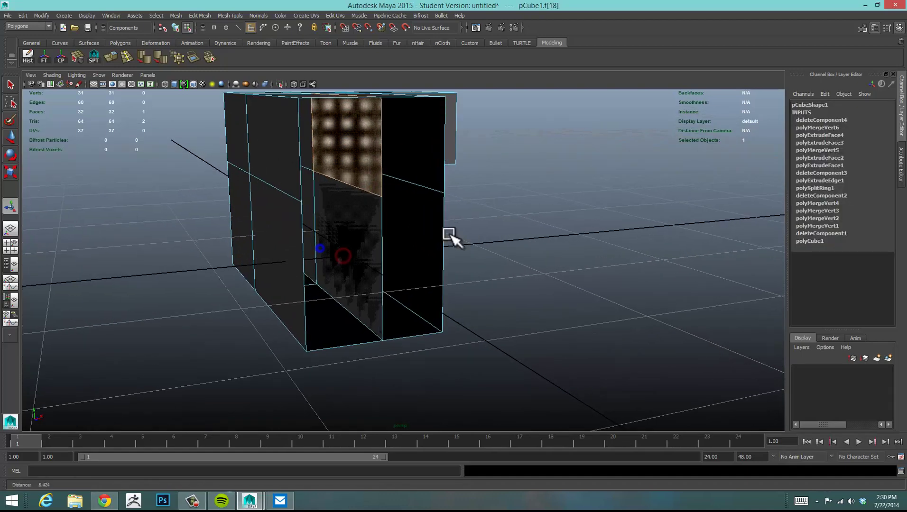
left_click_drag(382, 199, 419, 243, "alt")
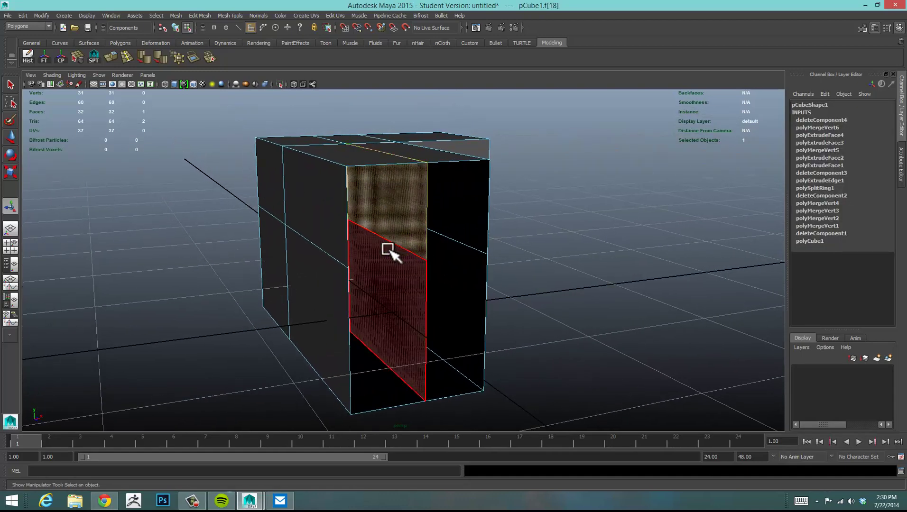
Preview the mesh smoothed around its side extrusion, and return to the unsmoothed box in object selection
key("3")
left_click_drag(587, 223, 454, 256, "alt")
left_click(574, 239)
left_click(482, 186)
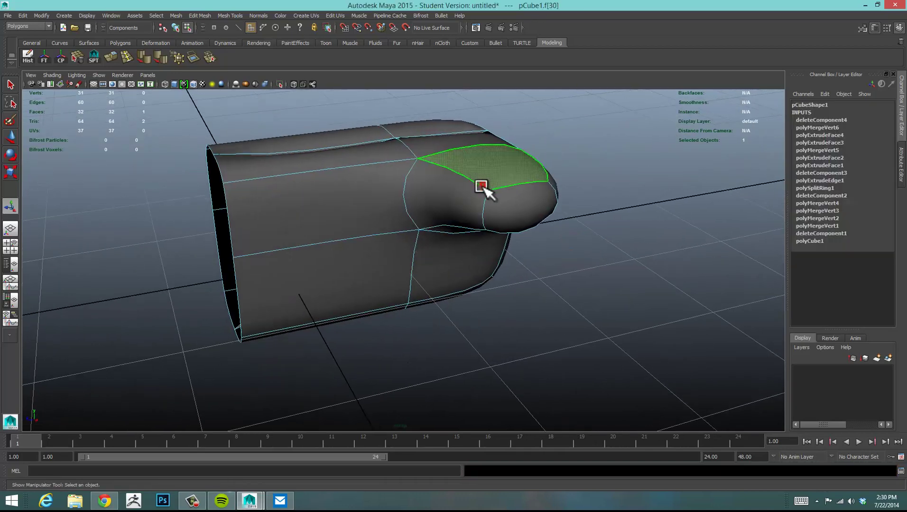
right_click_drag(447, 201, 505, 187)
key("1")
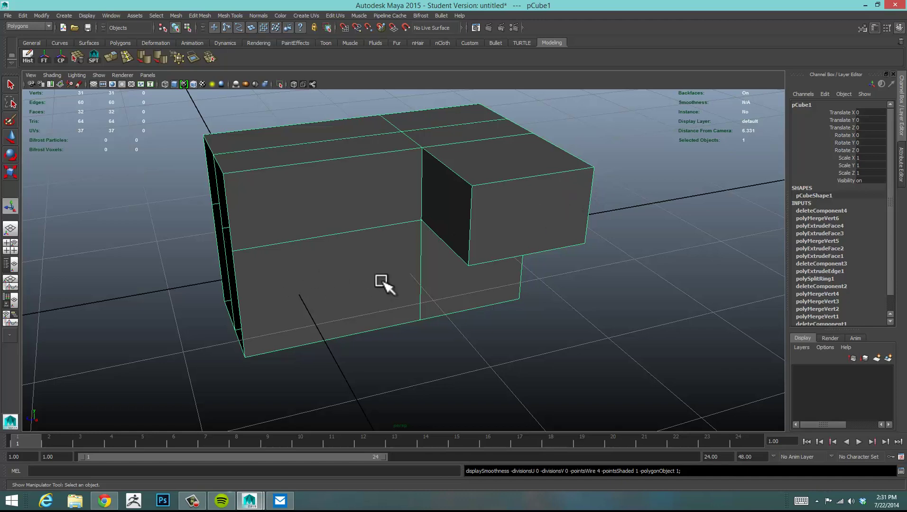
Open the mesh Cleanup options for the selected box, keeping its open end unobstructed
left_click_drag(383, 284, 537, 278, "alt")
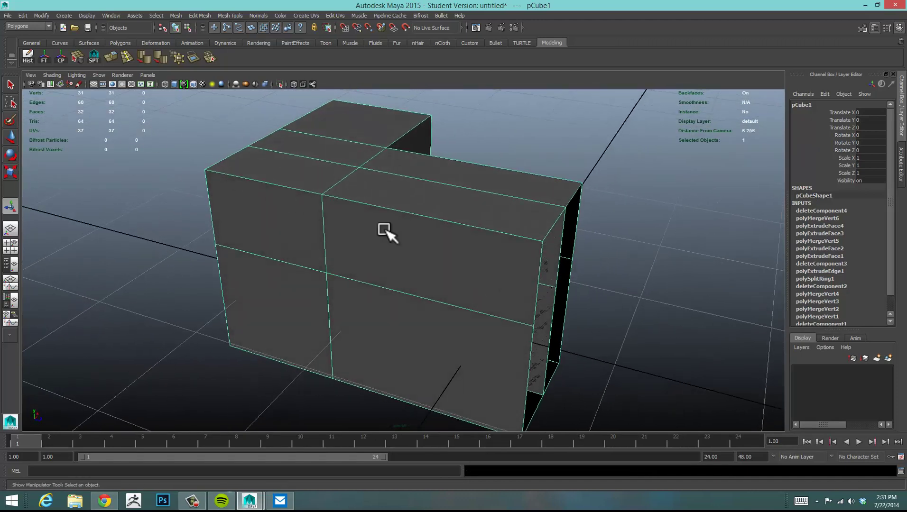
left_click_drag(385, 229, 418, 232, "alt")
left_click(173, 15)
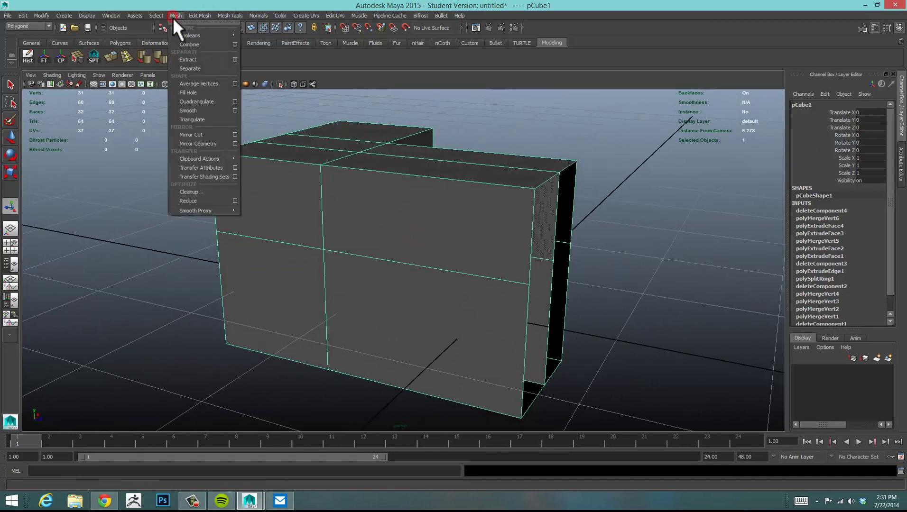
left_click(211, 193)
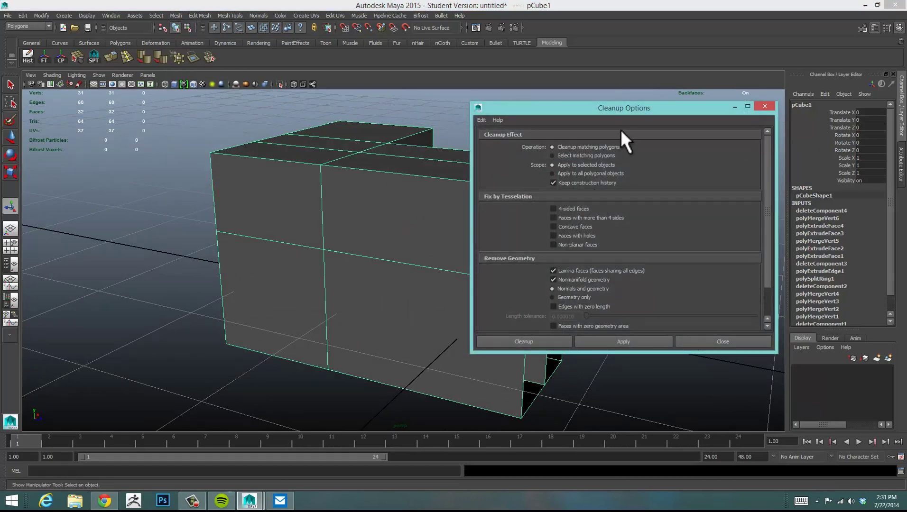
left_click_drag(613, 105, 701, 28)
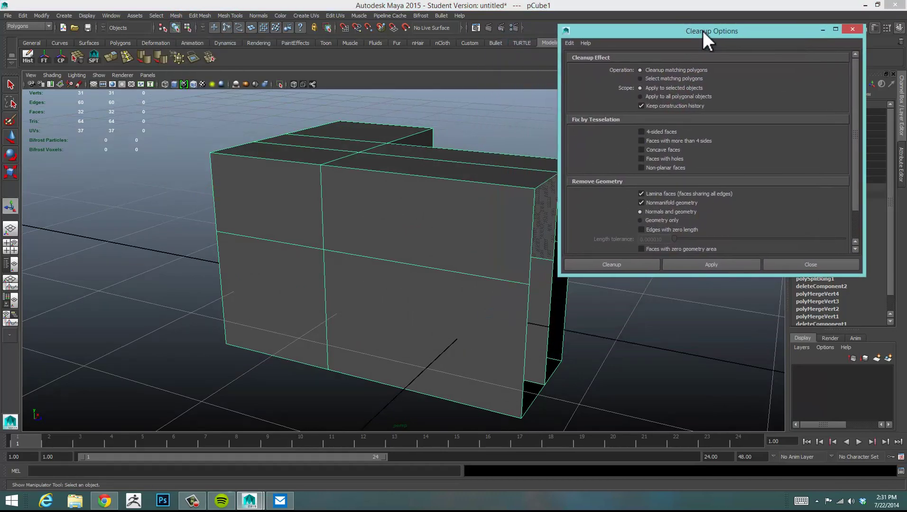
Enable Faces with more than 4 sides and compare the lamina and nonmanifold cleanup options with the box's interior wall
left_click_drag(395, 216, 340, 209, "alt")
middle_click_drag(414, 201, 719, 202, "alt")
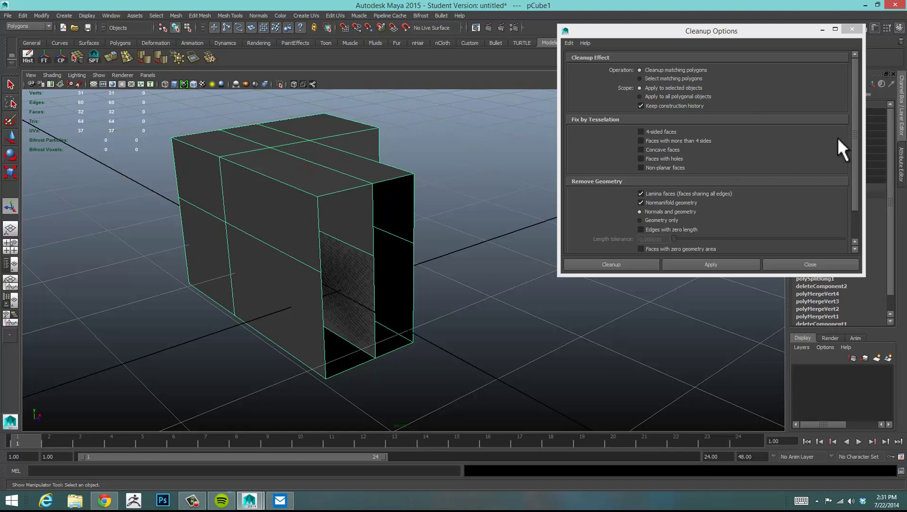
left_click_drag(854, 114, 854, 122)
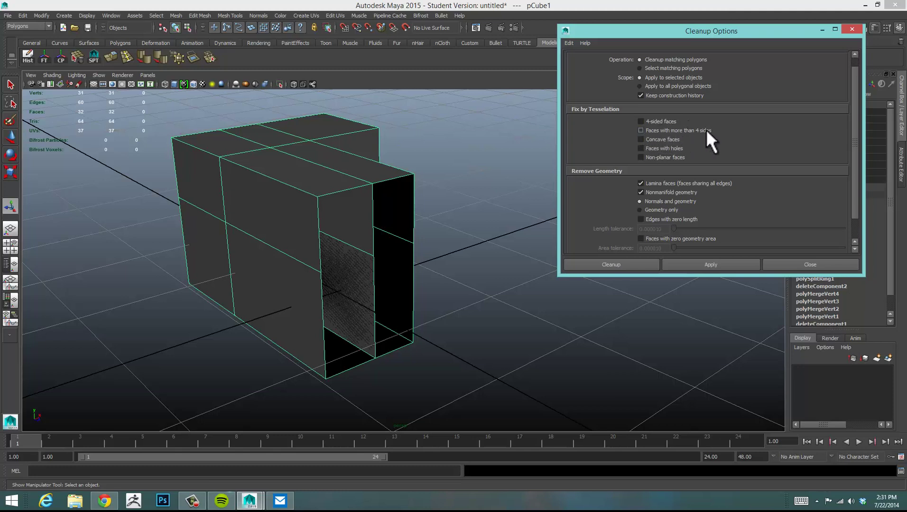
left_click(640, 129)
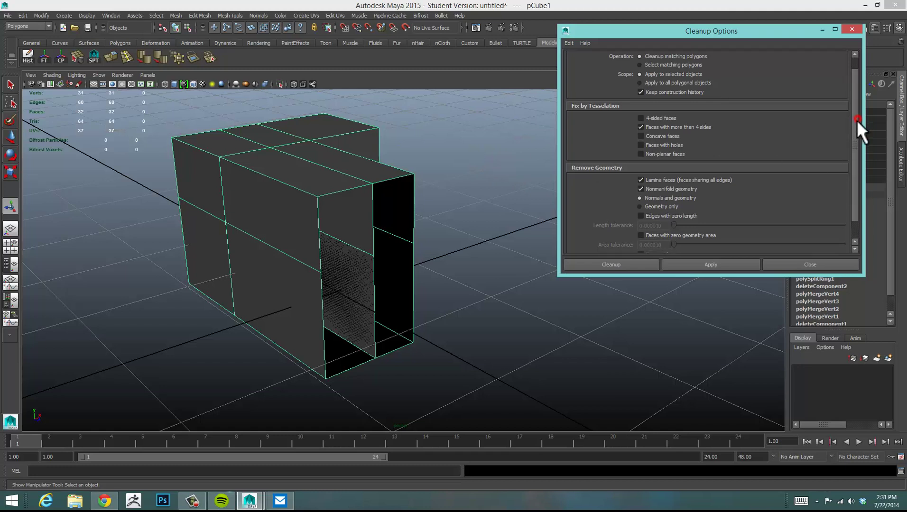
left_click_drag(857, 119, 857, 141)
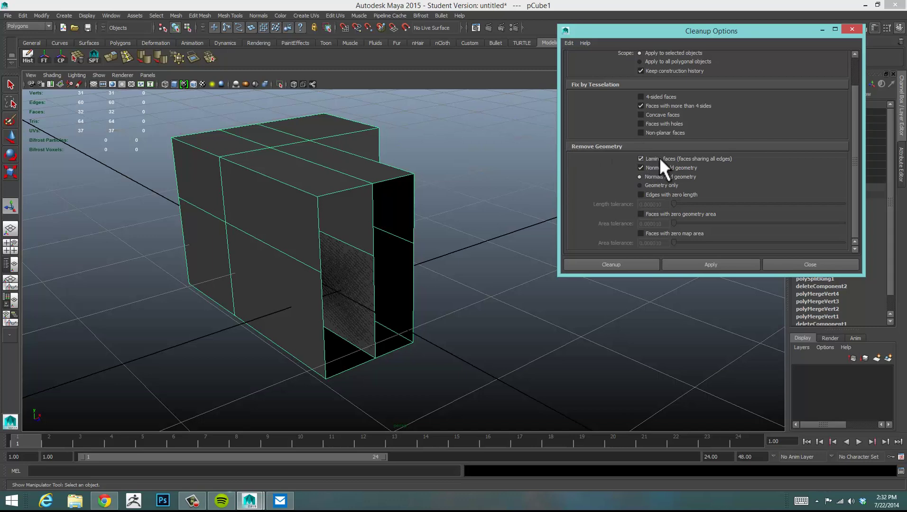
left_click_drag(355, 284, 350, 281, "alt")
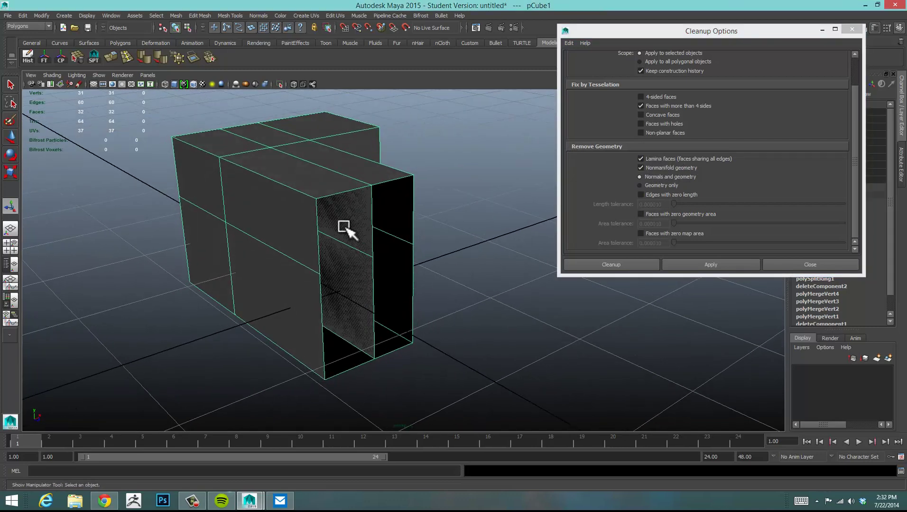
left_click(743, 183)
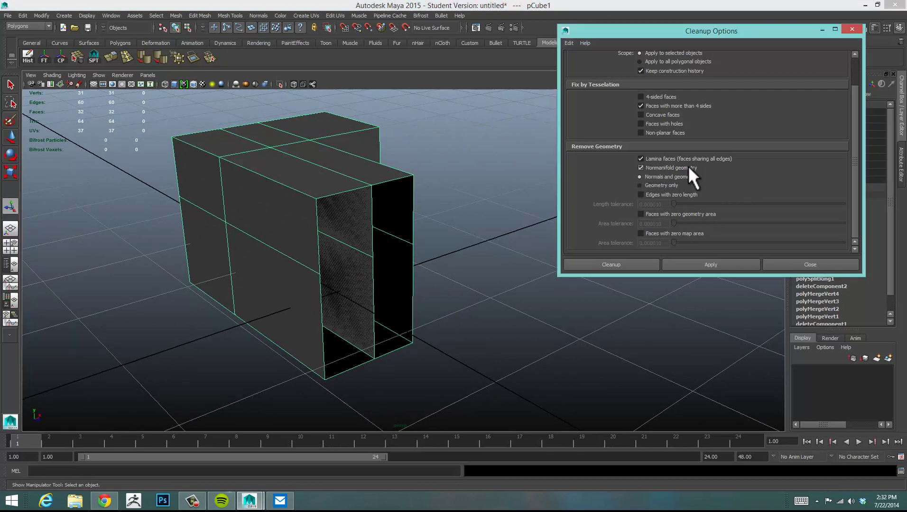
left_click_drag(370, 228, 347, 228, "alt")
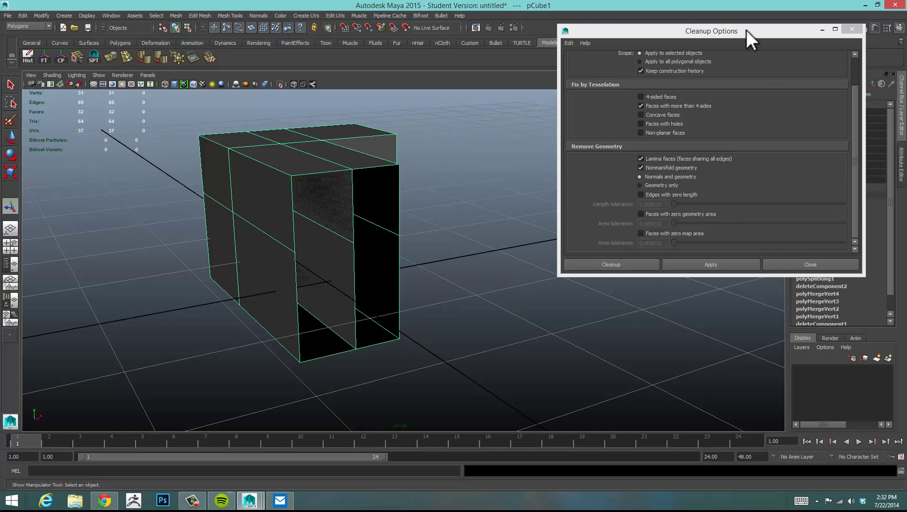
Run Cleanup on the box with only Faces with more than 4 sides, Lamina faces and Nonmanifold geometry enabled, using Normals and geometry
left_click_drag(746, 30, 713, 34)
left_click_drag(824, 109, 815, 75)
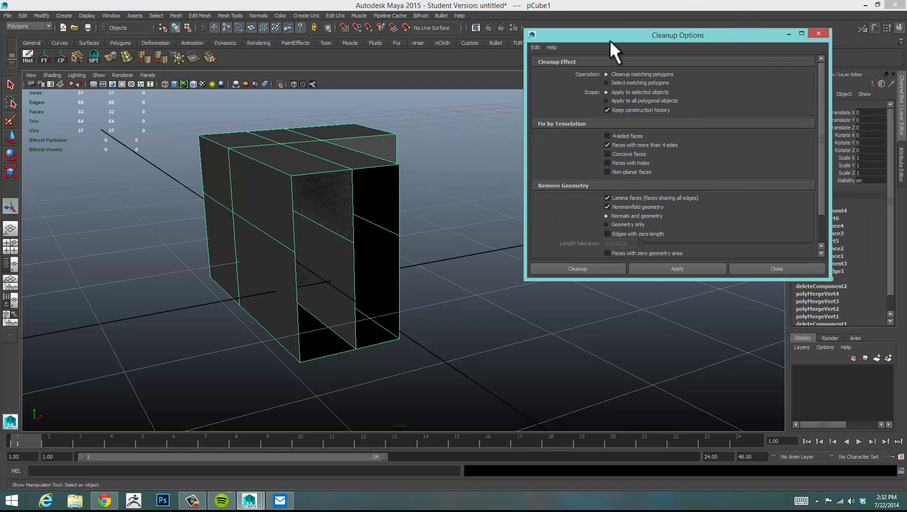
left_click(169, 14)
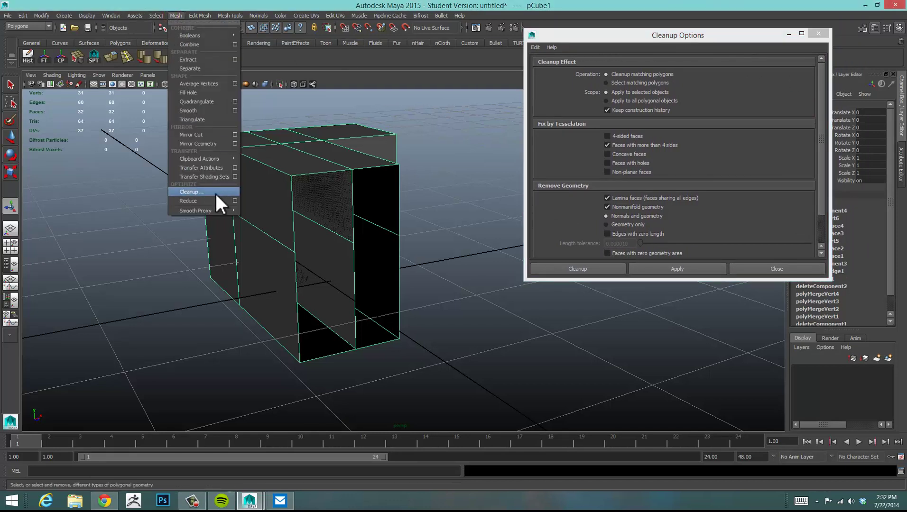
left_click(686, 35)
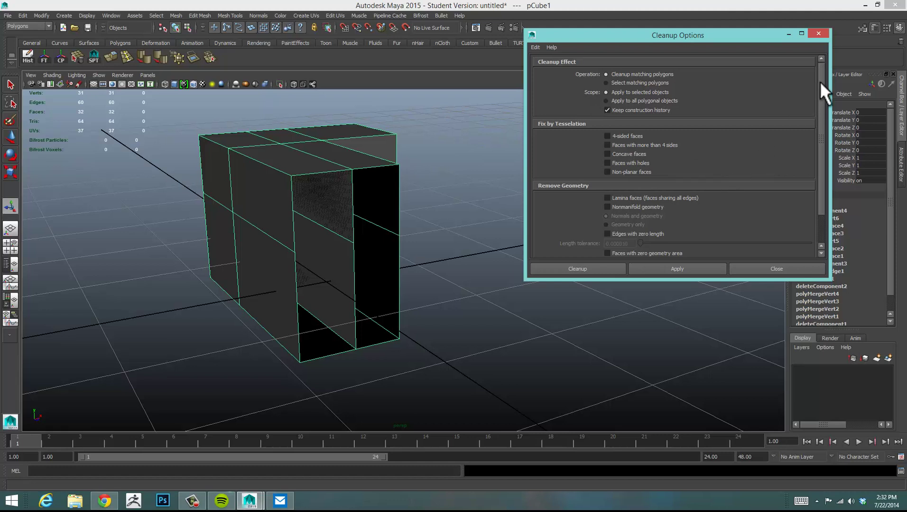
left_click_drag(821, 82, 821, 94)
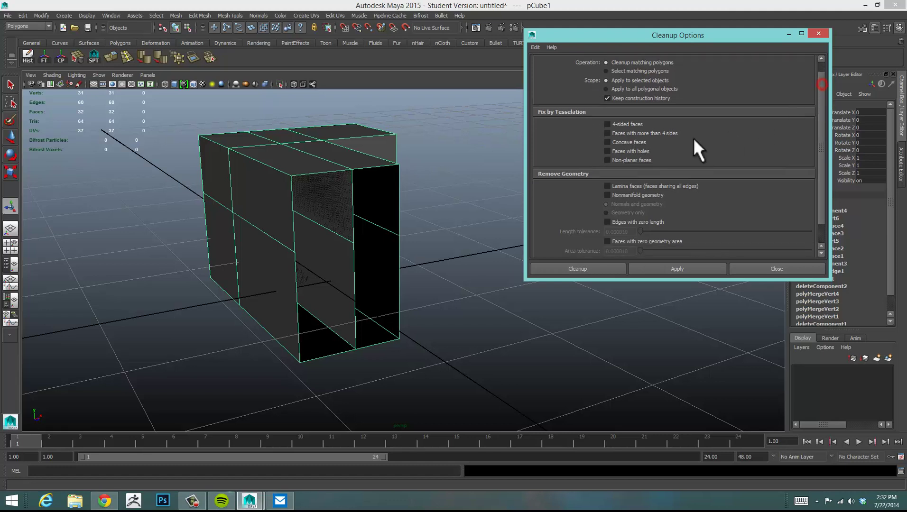
left_click(607, 133)
left_click(607, 186)
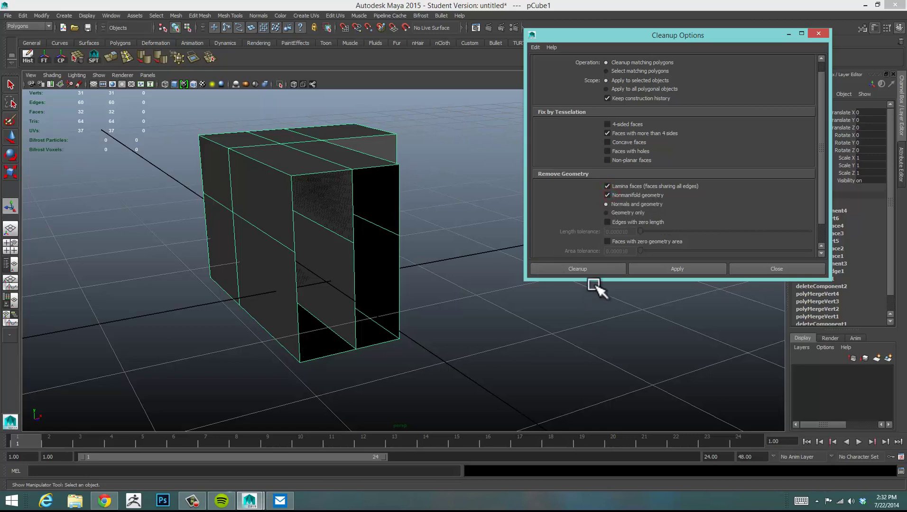
left_click(596, 269)
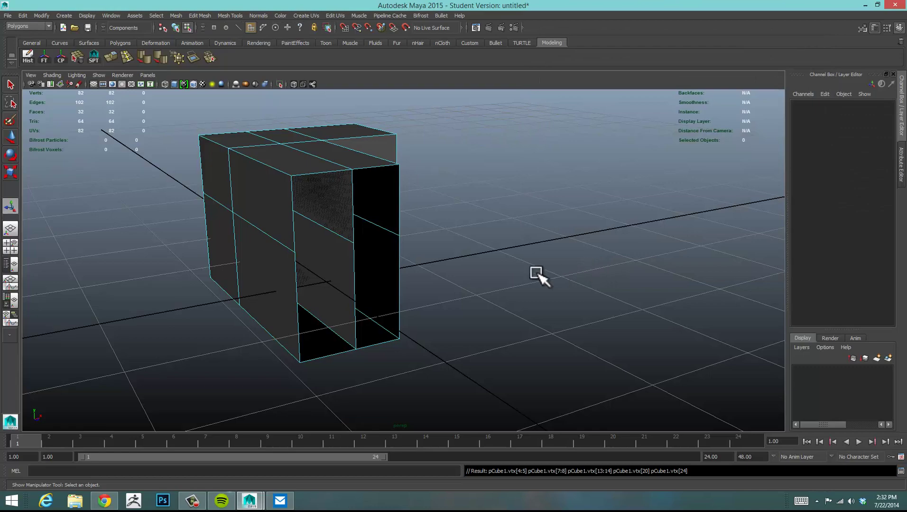
Examine the box's interior through the open end after the cleanup, and select the whole mesh as an object
mouse_move(463, 267)
left_mouse_down("alt")
mouse_move(444, 282)
mouse_move(460, 280)
left_mouse_up("alt")
left_click_drag(543, 257, 350, 279, "alt")
left_click_drag(483, 302, 483, 288, "alt")
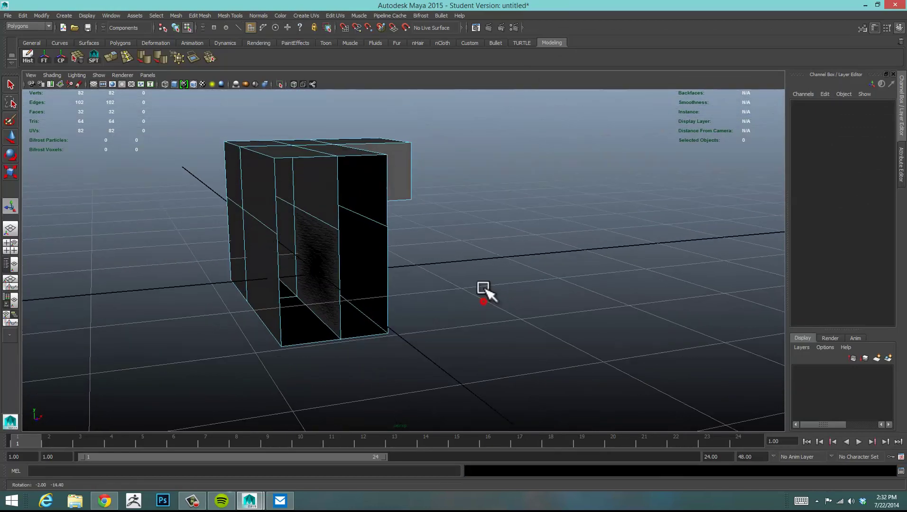
right_click_drag(345, 154, 321, 128)
left_click(340, 147)
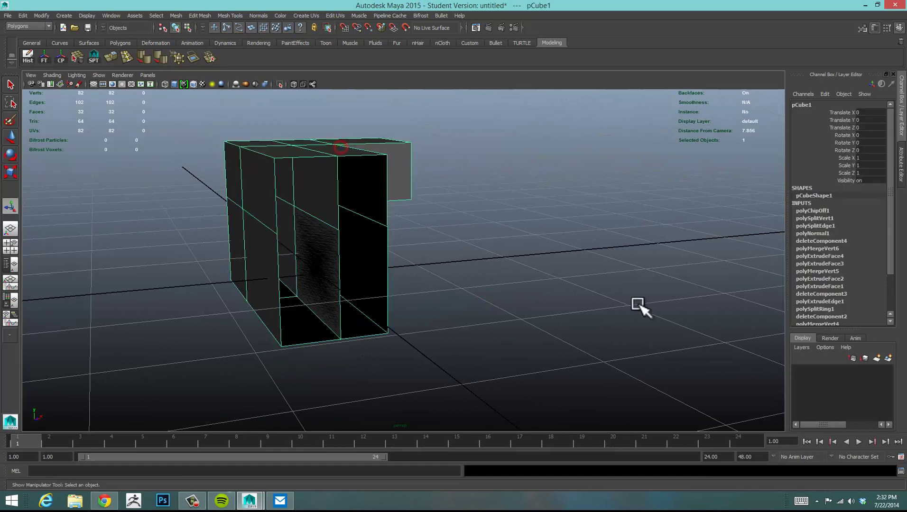
left_click_drag(638, 304, 595, 316, "alt")
left_click(577, 310)
mouse_move(535, 314)
left_mouse_down("alt")
mouse_move(394, 335)
mouse_move(567, 319)
mouse_move(536, 322)
left_mouse_up("alt")
left_click(394, 335)
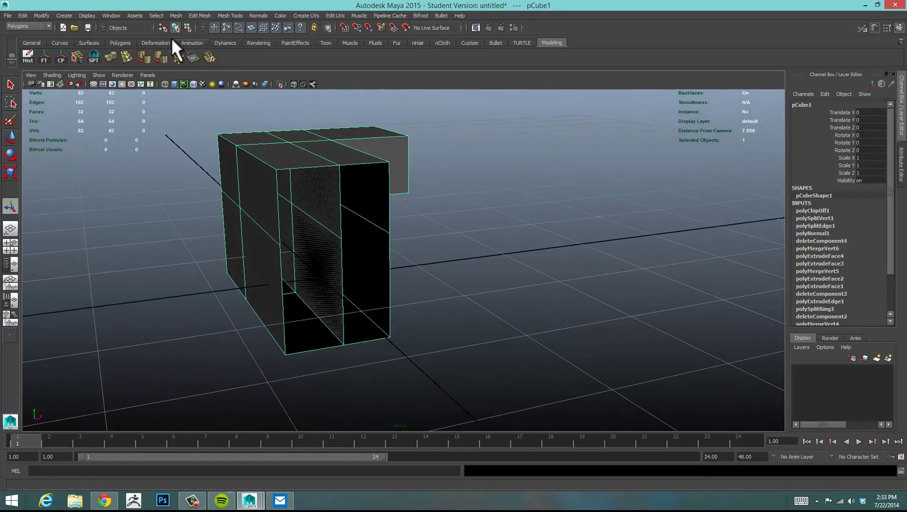
Run Cleanup on the selected box a second time with the same options
left_click(175, 15)
left_click(219, 185)
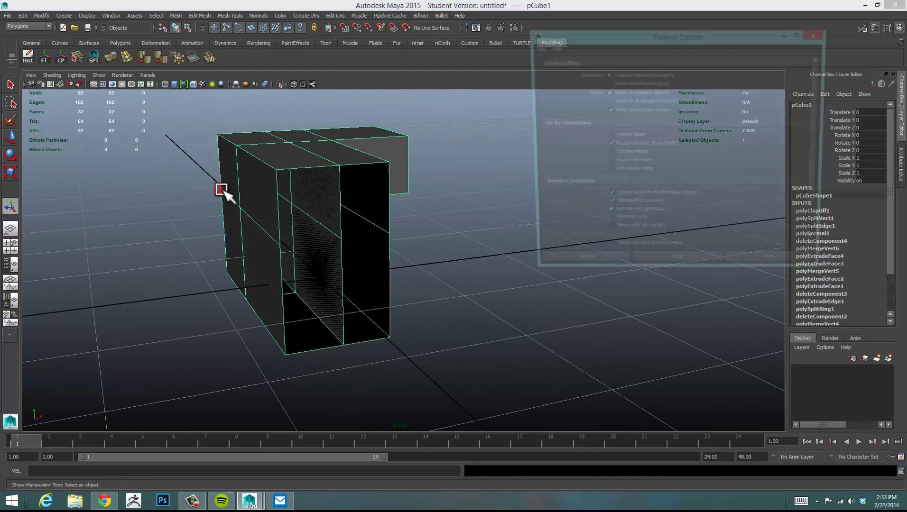
left_click(602, 268)
Delete the four faces forming the first layer of the interior wall through the box's open end
left_click_drag(446, 254, 457, 251, "alt")
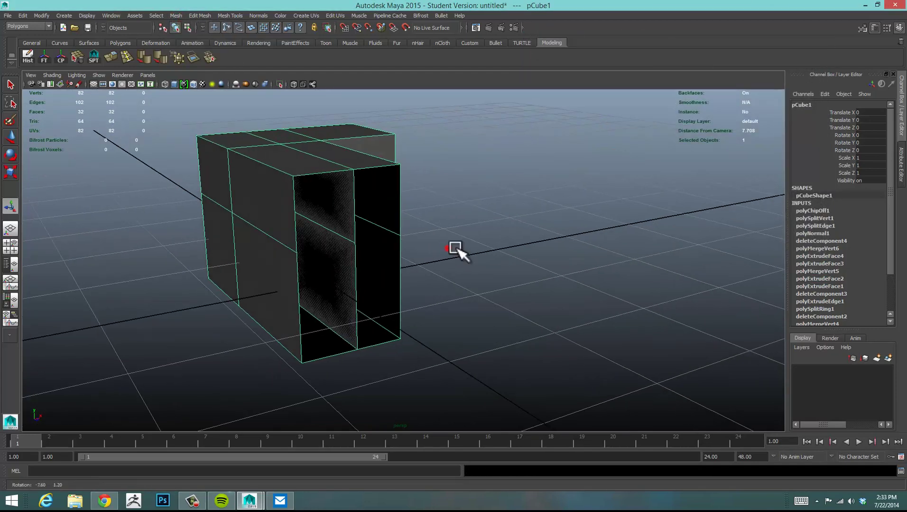
left_click(541, 261)
left_click_drag(541, 261, 435, 290, "alt")
right_click_drag(407, 286, 448, 280, "alt")
left_click_drag(448, 275, 440, 280, "alt")
left_click_drag(305, 185, 279, 182, "alt")
right_click_drag(283, 177, 280, 164)
left_click(280, 164)
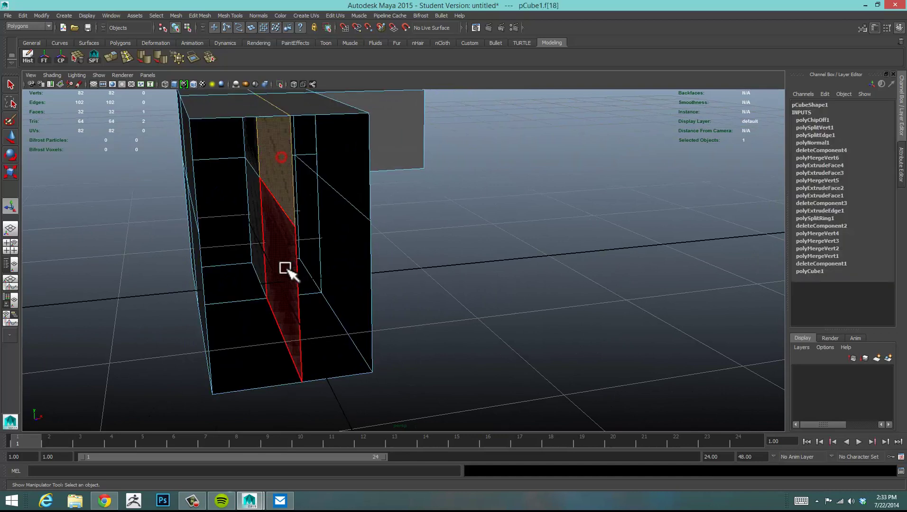
left_click(284, 268, "shift")
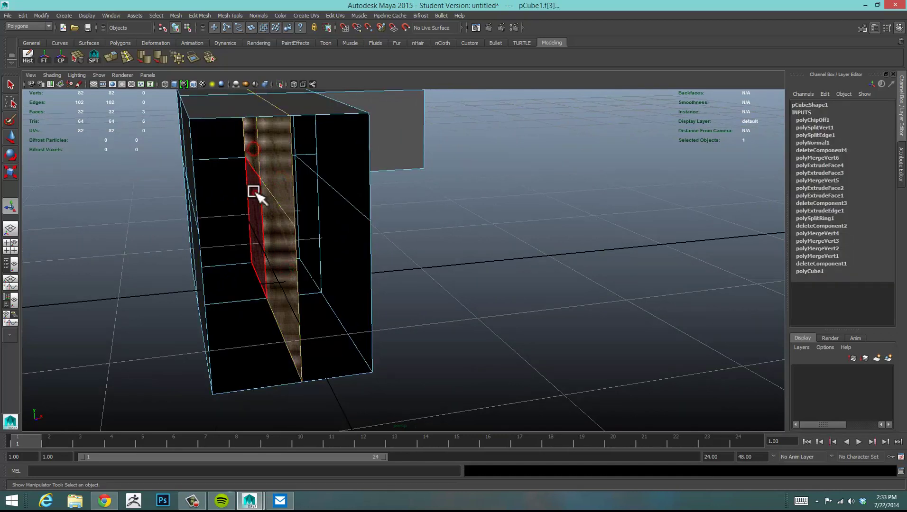
key("Delete")
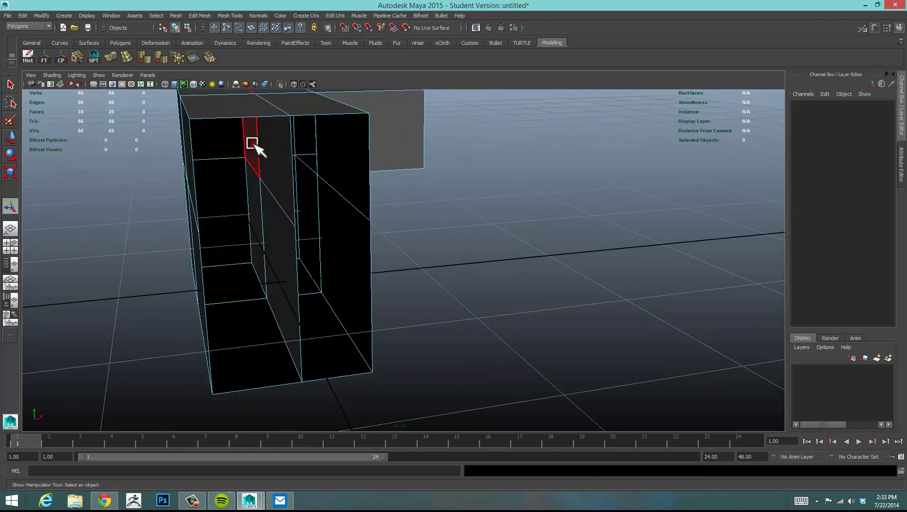
Delete the second, overlapping layer of four faces on the same interior wall
left_click(275, 158)
left_click(262, 233, "shift")
left_click(253, 217, "shift")
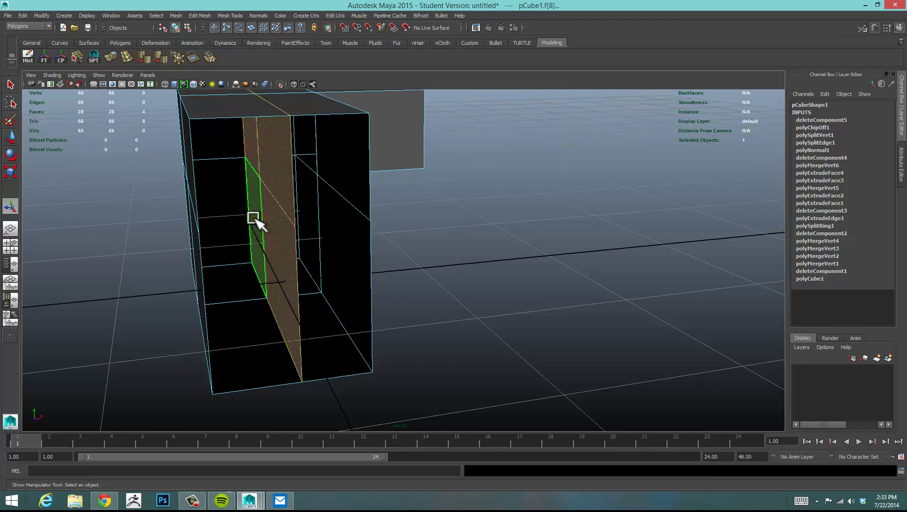
key("Delete")
left_click_drag(254, 219, 413, 207, "alt")
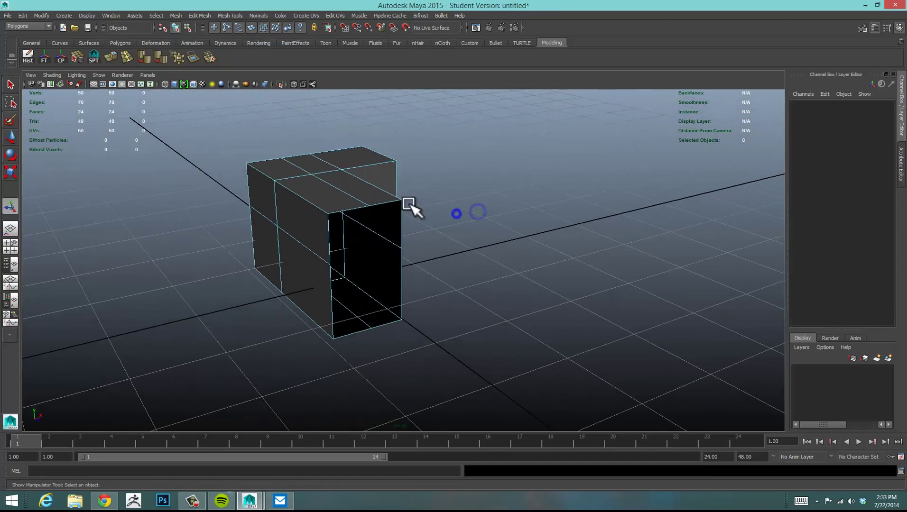
Preview the mesh smoothed without its interior walls, examine it from the other side, and return to the unsmoothed display
key("3")
left_click_drag(481, 227, 674, 247, "alt")
scroll(589, 262, "up", 5)
middle_click_drag(642, 251, 555, 312, "alt")
left_click_drag(554, 312, 454, 314, "alt")
key("1")
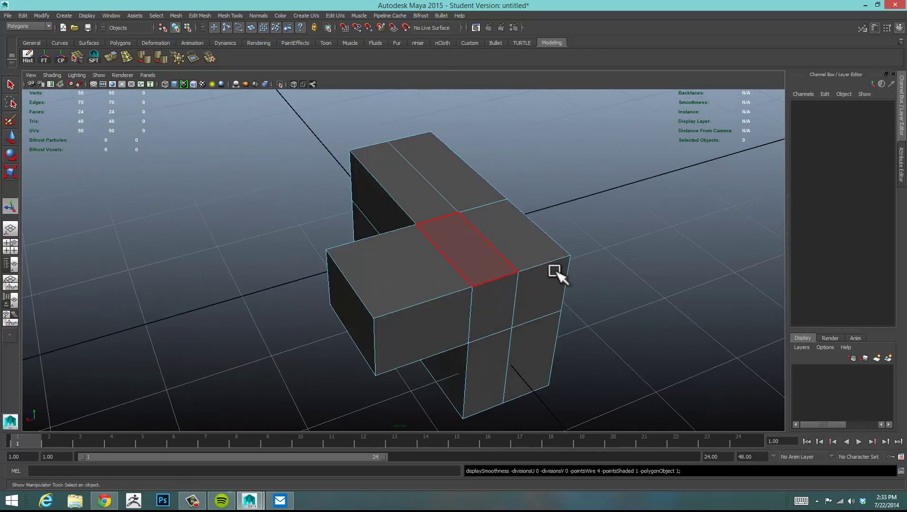
Select all vertices of the box mesh and merge the coincident ones
left_click_drag(557, 273, 516, 268, "alt")
right_click_drag(461, 256, 431, 257)
left_click_drag(437, 280, 436, 272, "alt")
middle_click_drag(482, 266, 519, 228, "alt")
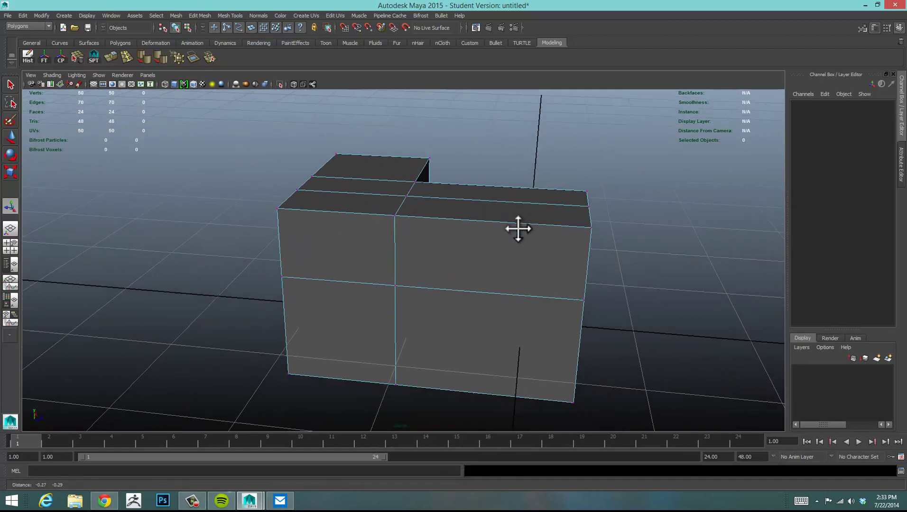
right_click_drag(658, 215, 597, 216, "alt")
left_click_drag(216, 146, 672, 423)
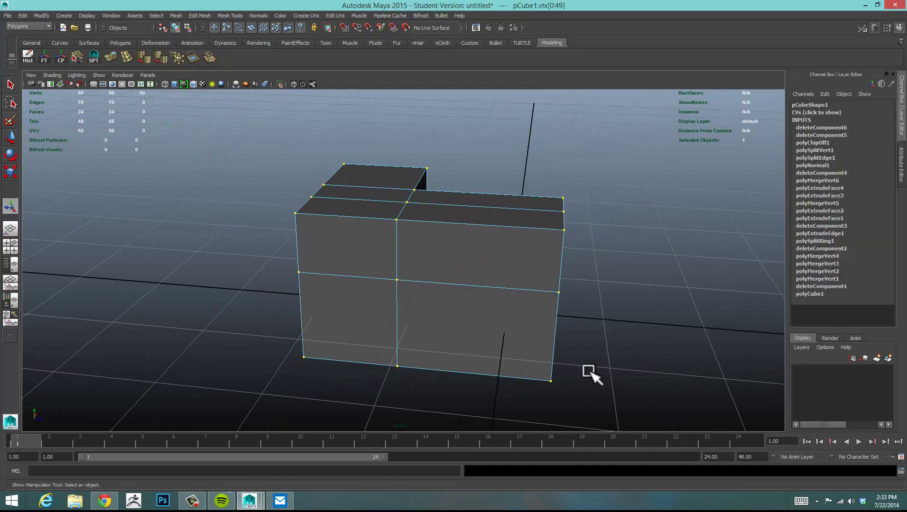
left_click(200, 15)
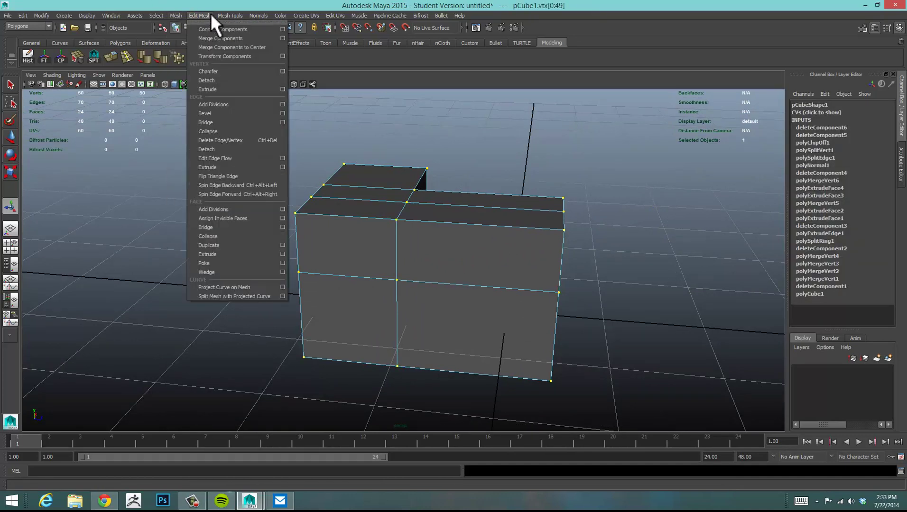
left_click(235, 37)
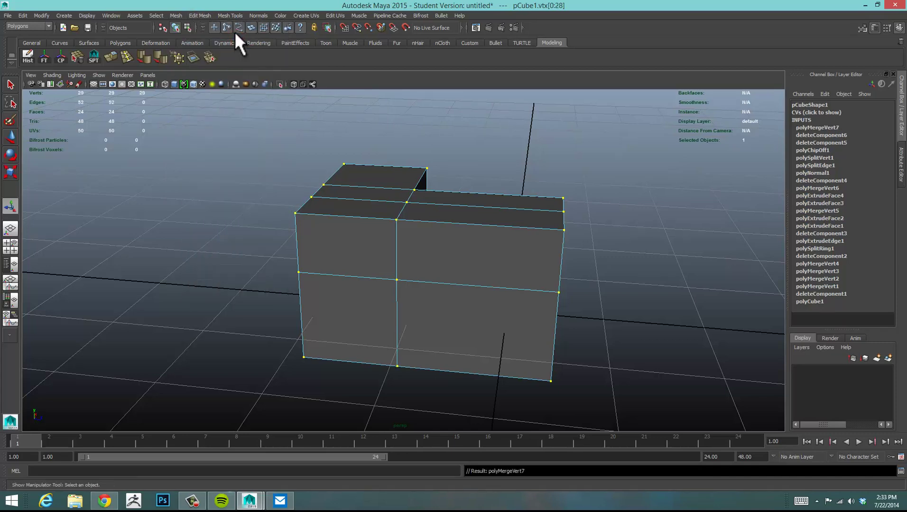
Inspect the merged mesh in smooth preview from several sides, and switch back to the unsmoothed display
left_click_drag(496, 192, 463, 200, "alt")
key("3")
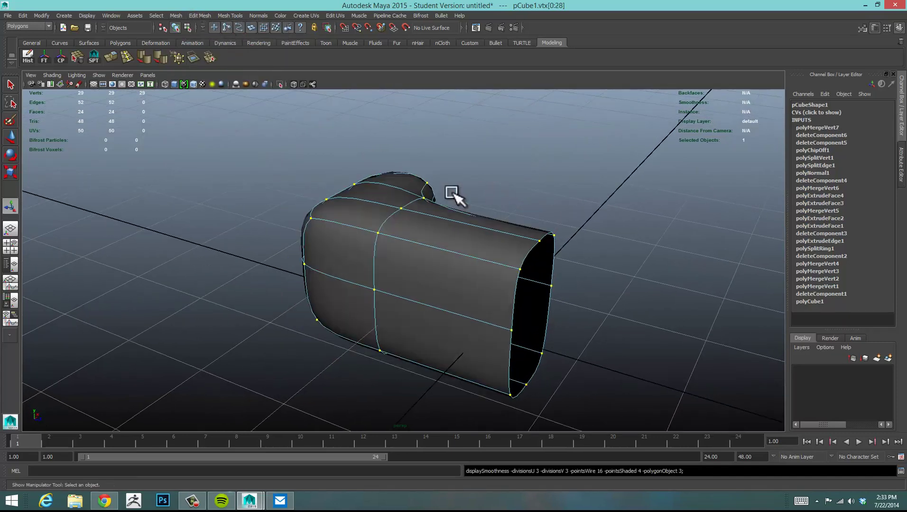
left_click(575, 207)
left_click_drag(596, 203, 380, 263, "alt")
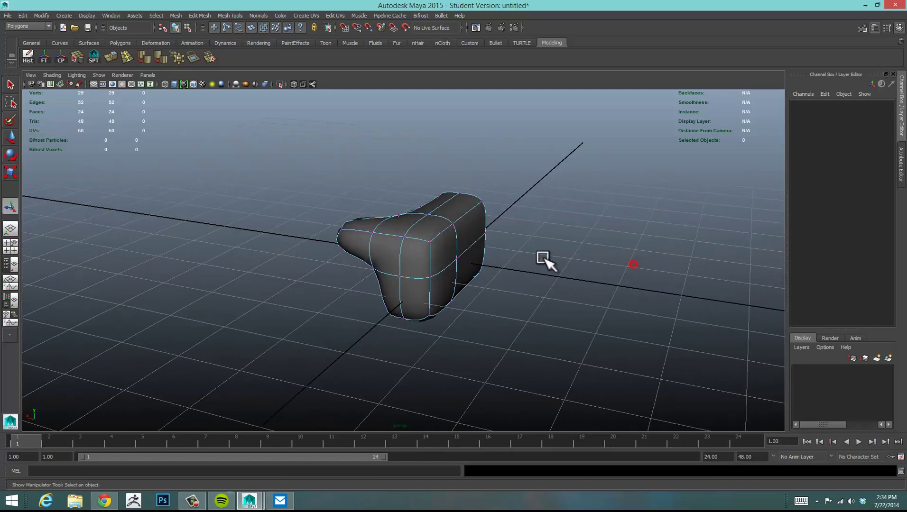
key("1")
left_click_drag(539, 255, 425, 255, "alt")
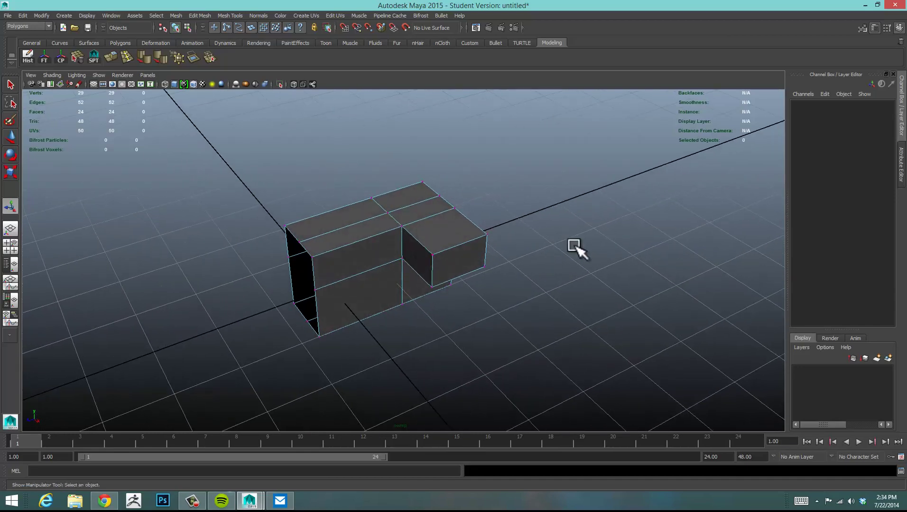
Select the whole box mesh as an object and delete it from the scene
left_click_drag(575, 245, 474, 245, "alt")
right_click_drag(475, 245, 507, 226)
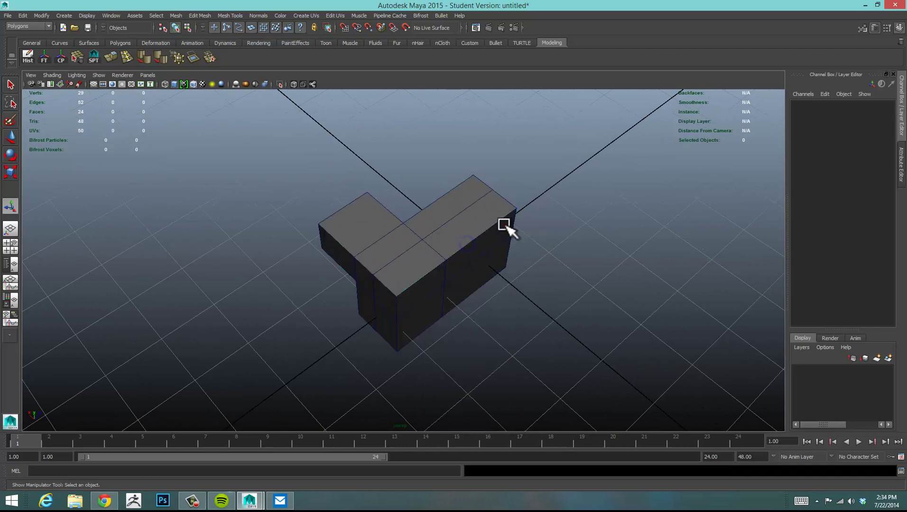
left_click(505, 226)
left_click_drag(606, 259, 588, 235, "alt")
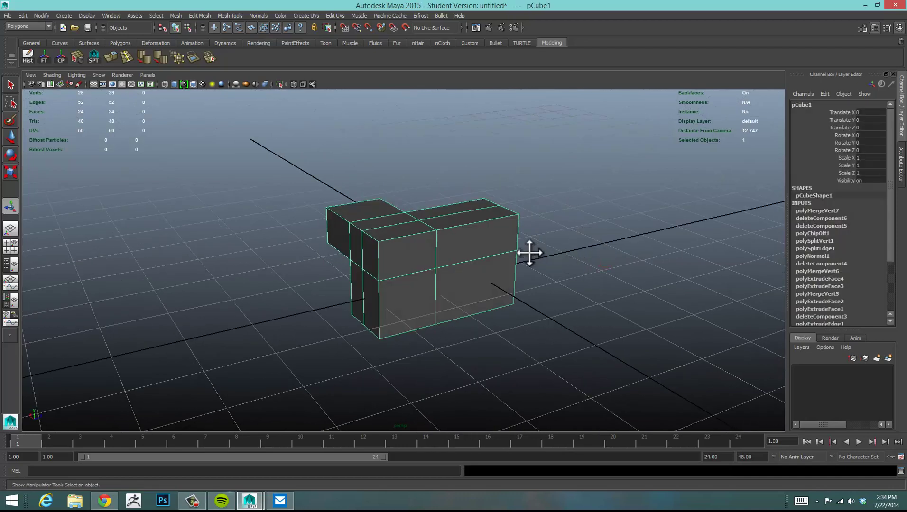
left_click_drag(528, 251, 472, 259, "alt")
right_click_drag(473, 259, 527, 246, "alt")
middle_click_drag(527, 246, 623, 228, "alt")
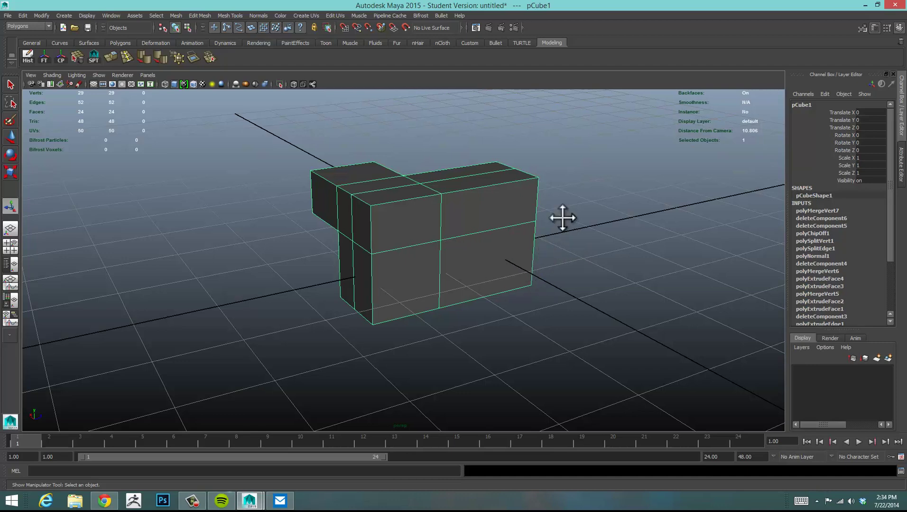
left_click_drag(563, 218, 398, 209, "alt")
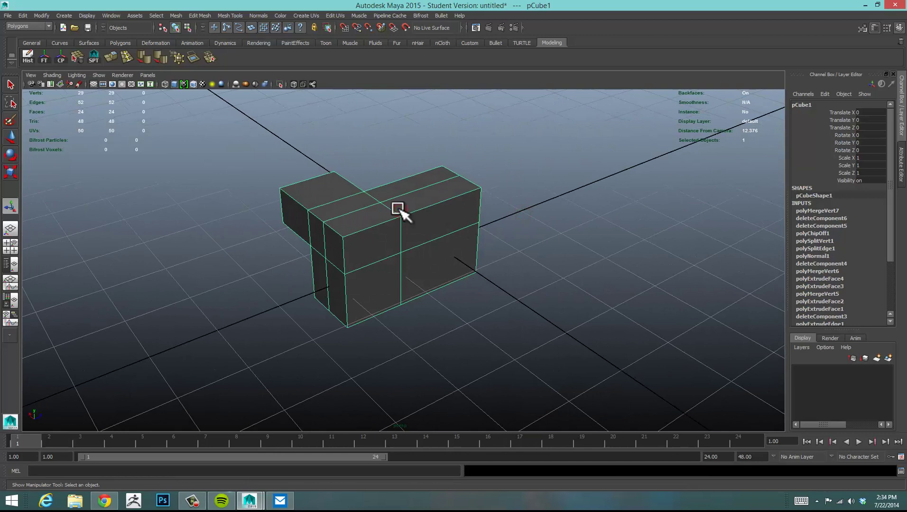
key("Delete")
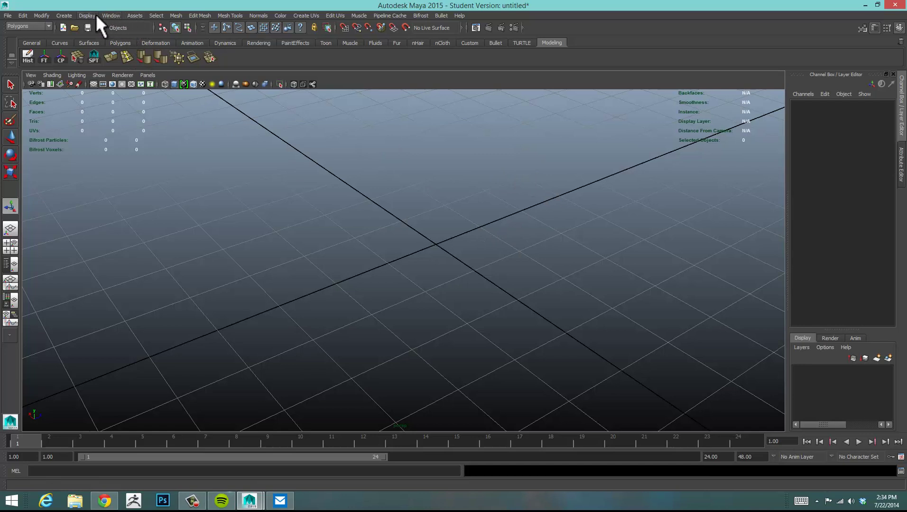
Create a polygon sphere and reduce both its axis and height subdivisions to 10
left_click(67, 15)
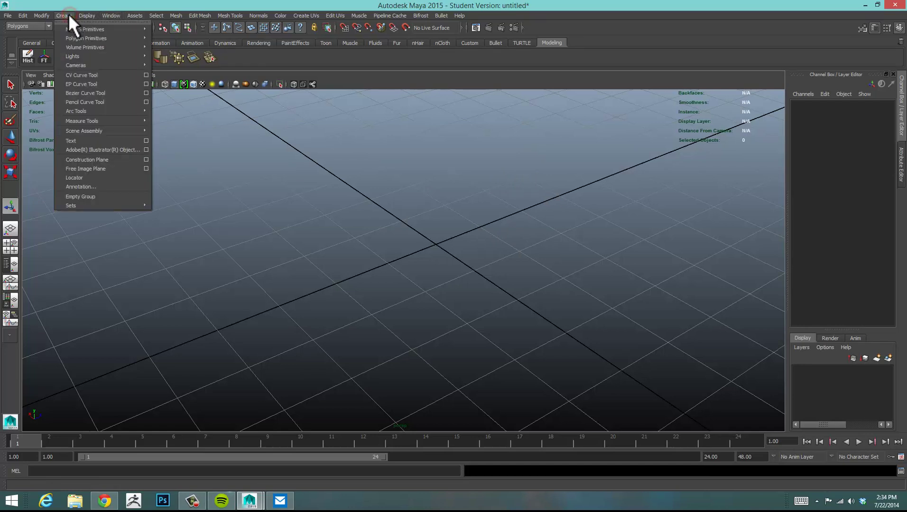
mouse_move(73, 38)
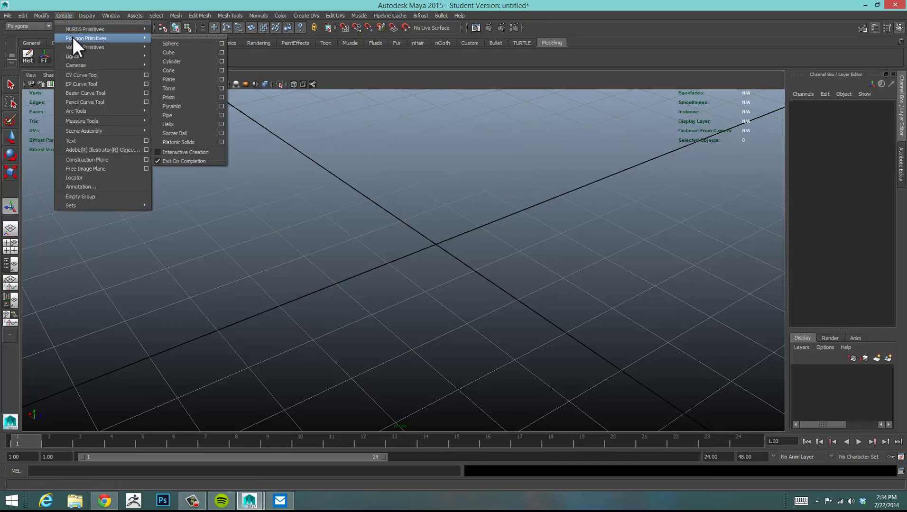
left_click(189, 40)
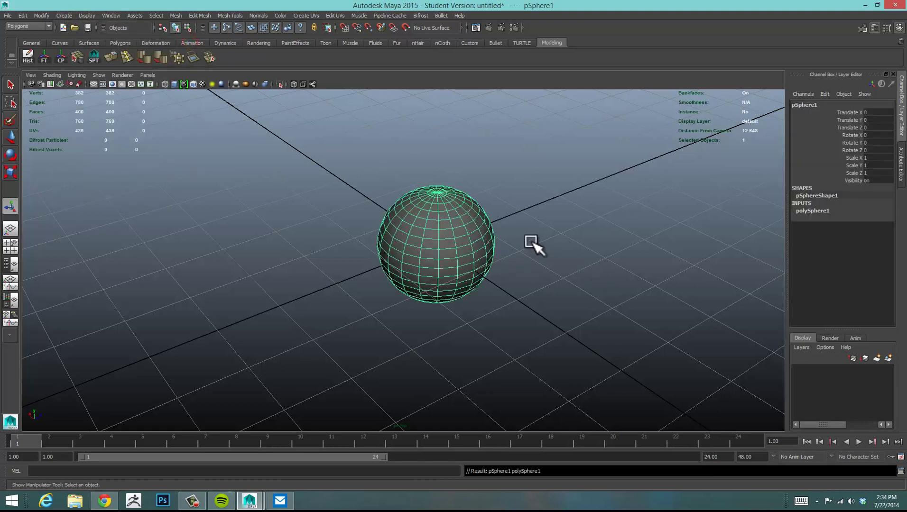
left_click(806, 211)
left_click_drag(839, 226, 839, 233)
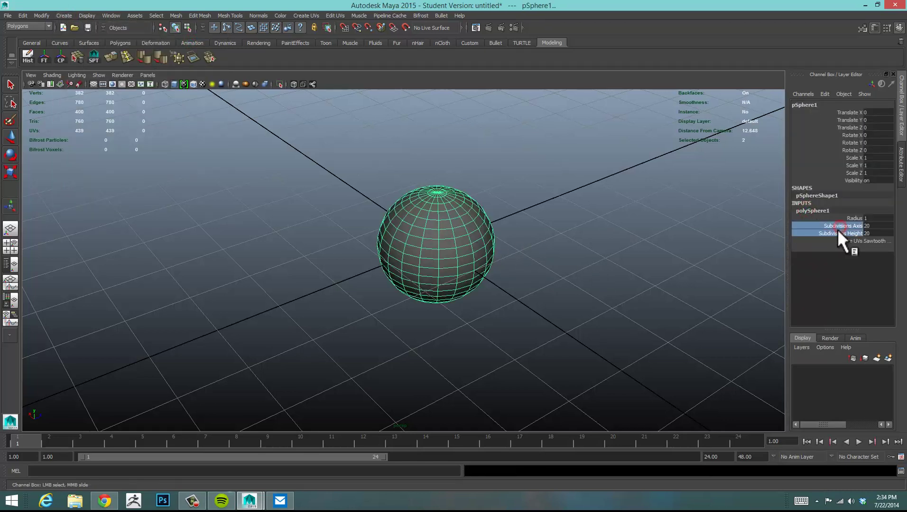
middle_click_drag(710, 231, 644, 226)
left_click(599, 272)
left_click_drag(600, 272, 531, 289, "alt")
Turn off Wireframe on Shaded and hide the viewport grid
left_click(48, 77)
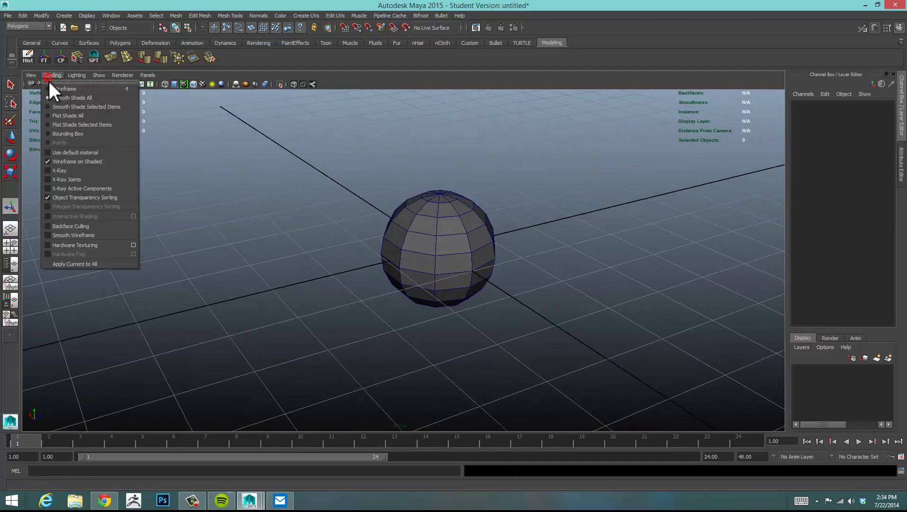
left_click(88, 162)
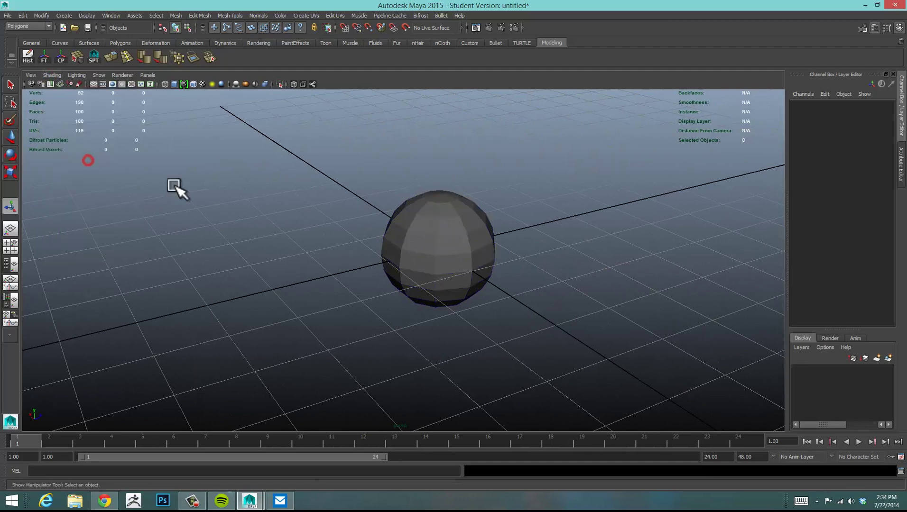
middle_click_drag(678, 252, 658, 219, "alt")
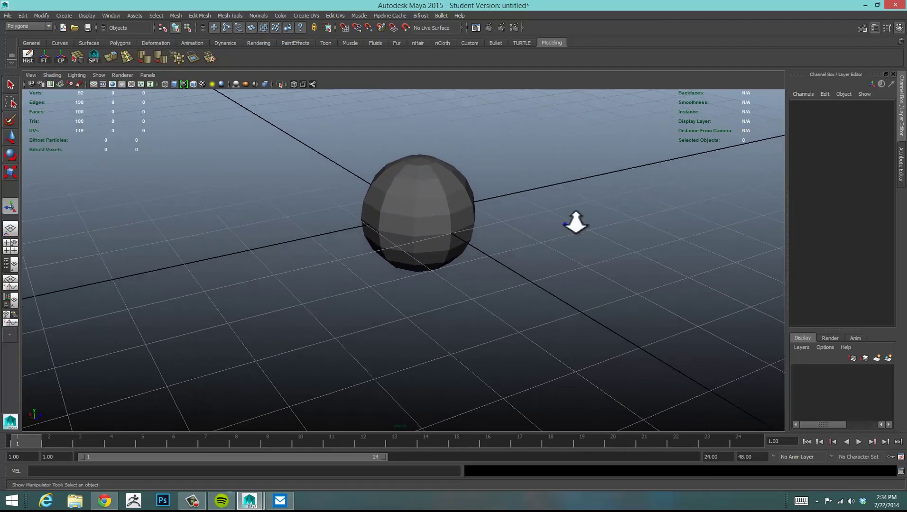
scroll(573, 223, "up", 3)
scroll(627, 221, "down", 2)
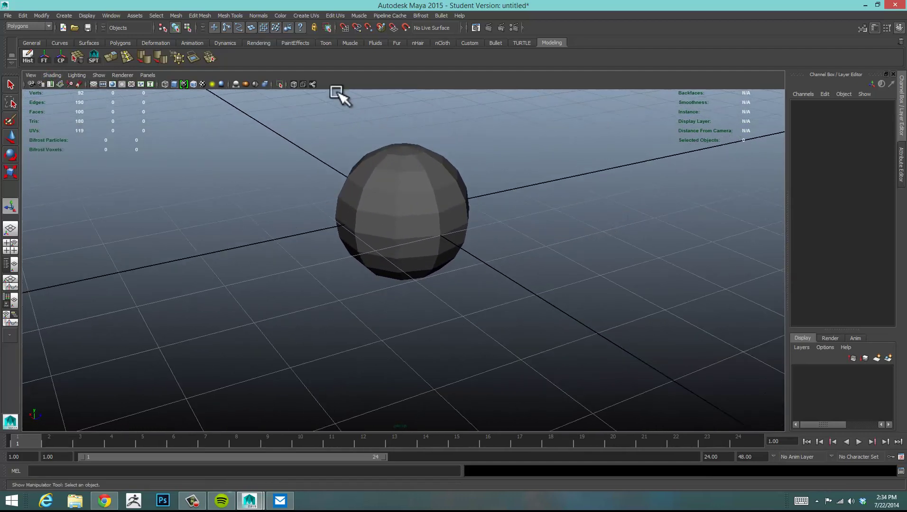
left_click(93, 84)
Examine the sphere's faceted shading from several angles without its wireframe
left_click_drag(517, 219, 519, 209, "alt")
middle_click_drag(517, 209, 524, 243, "alt")
left_click_drag(524, 243, 563, 255, "alt")
right_click_drag(563, 255, 697, 260, "alt")
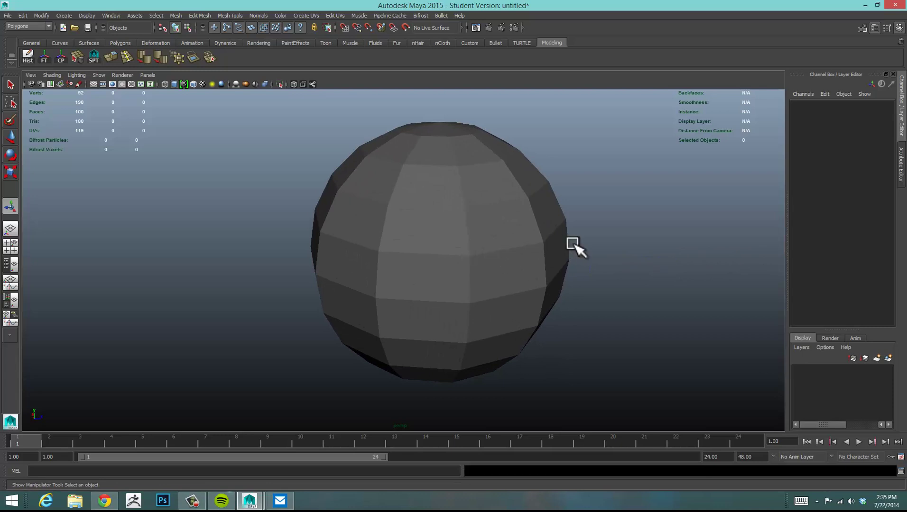
left_click_drag(573, 244, 627, 243, "alt")
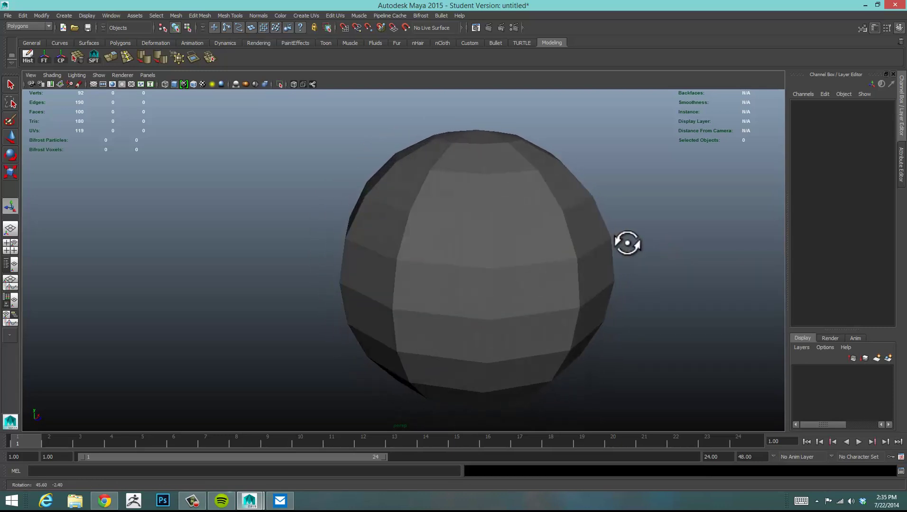
middle_click_drag(627, 244, 551, 258, "alt")
left_click_drag(551, 257, 504, 262, "alt")
right_click_drag(502, 256, 476, 268, "alt")
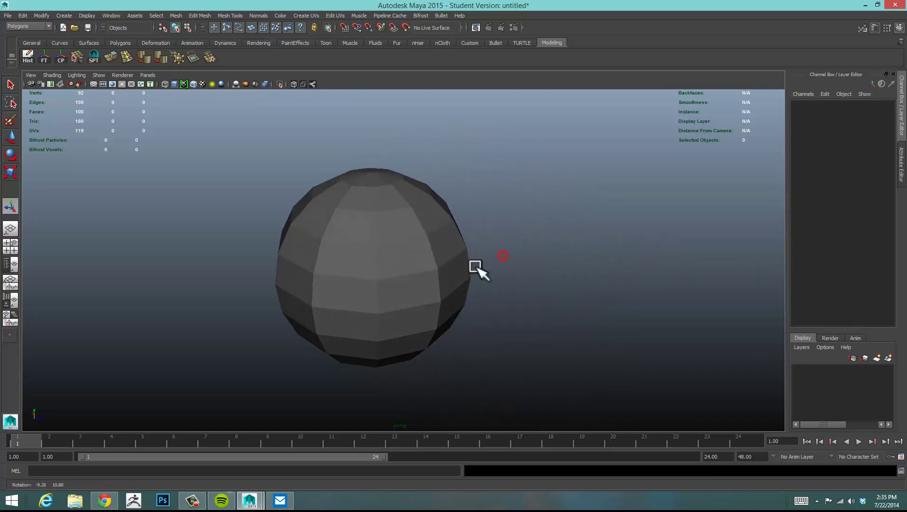
Select the sphere and examine its highlighted edges and flat faces from several angles and up close
left_click(431, 264)
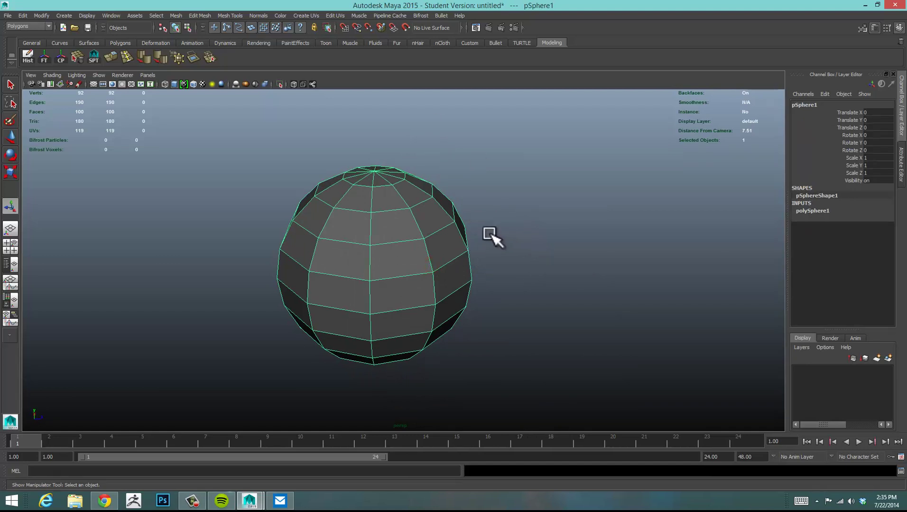
left_click_drag(492, 233, 595, 260, "alt")
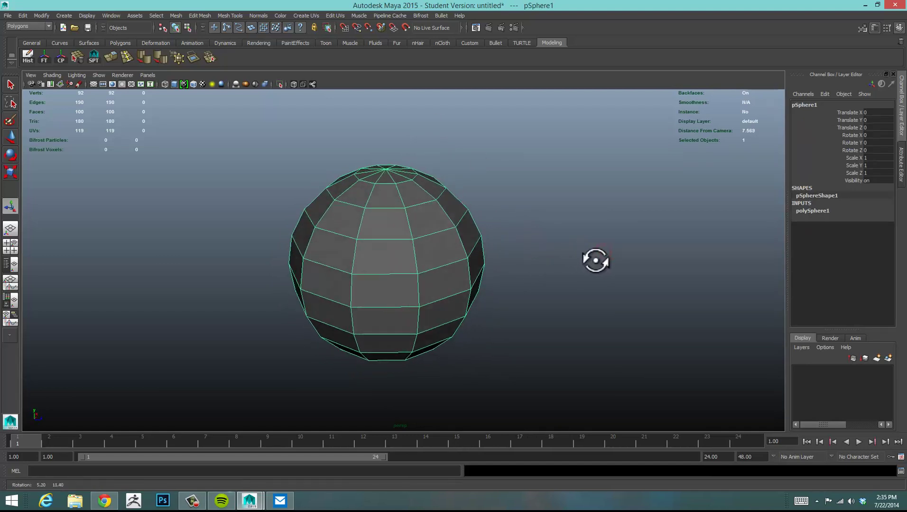
left_click_drag(527, 266, 567, 261, "alt")
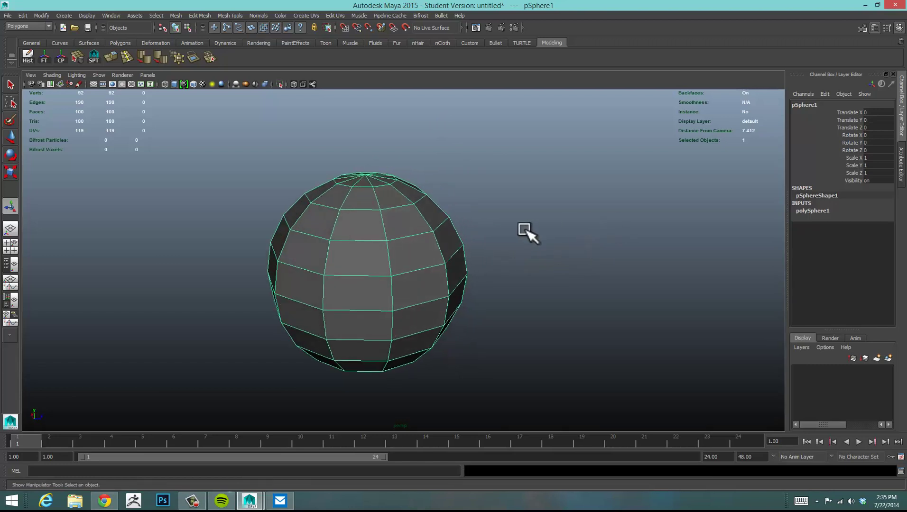
left_click_drag(527, 232, 641, 194, "alt")
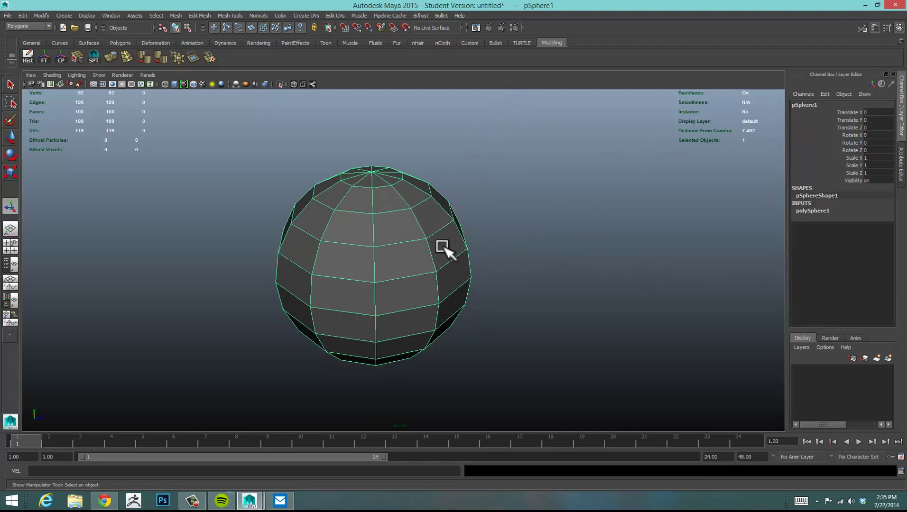
left_click_drag(622, 331, 551, 312, "alt")
right_click_drag(572, 313, 557, 297, "alt")
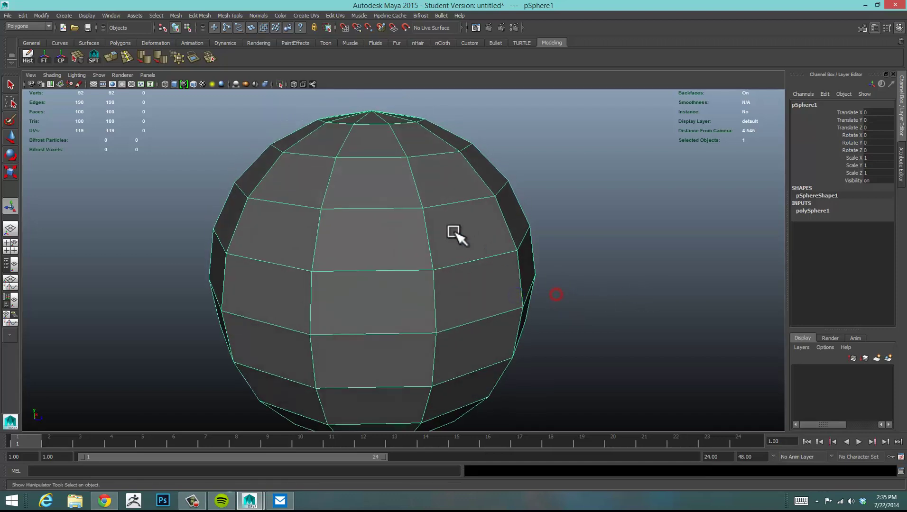
Examine the flat shading of the sphere's individual faces, both selected and deselected, from several angles
left_click(462, 229)
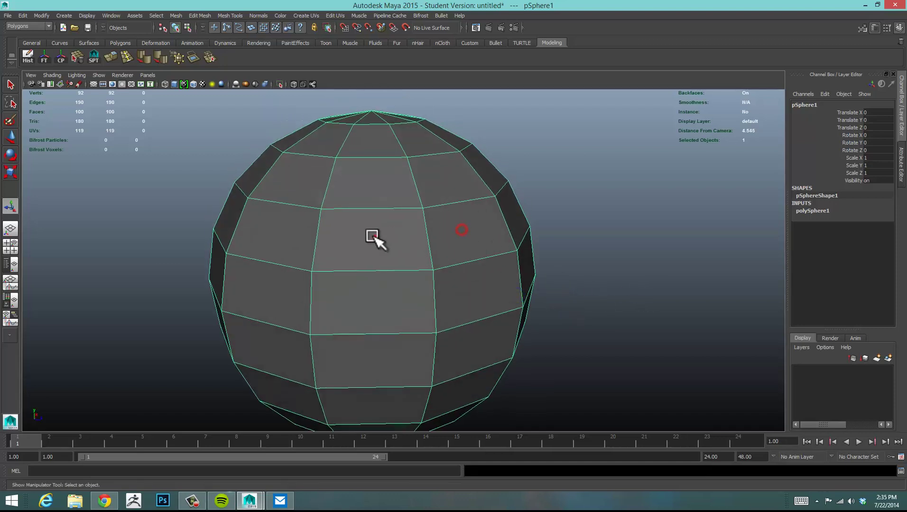
left_click(376, 238)
left_click(296, 232)
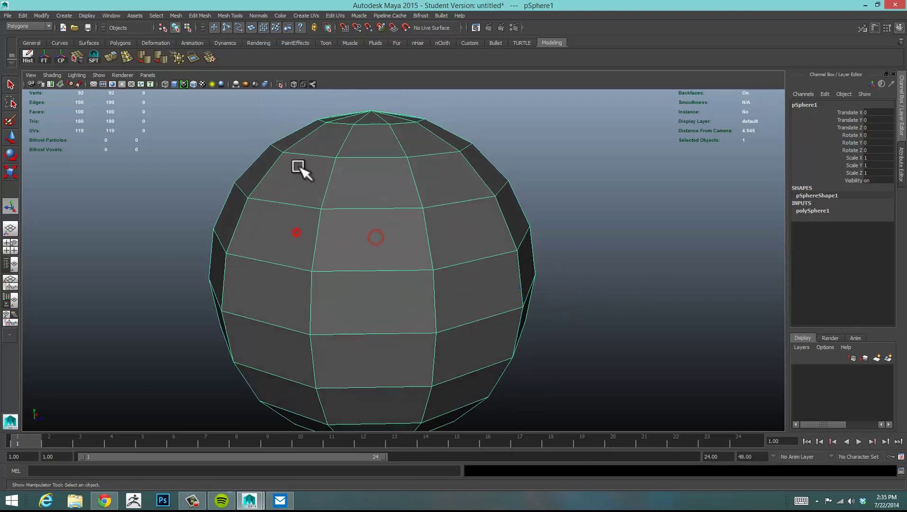
left_click(585, 251)
left_click_drag(545, 257, 379, 219, "alt")
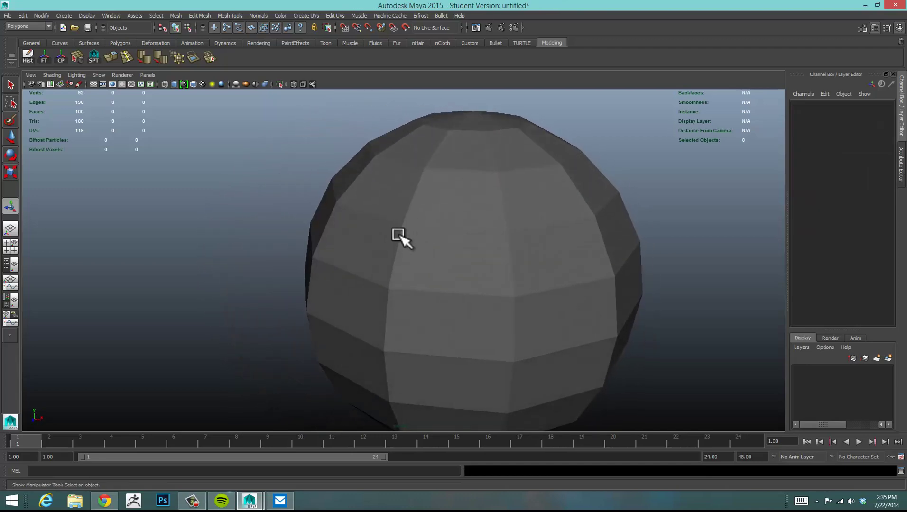
left_click_drag(528, 333, 638, 320, "alt")
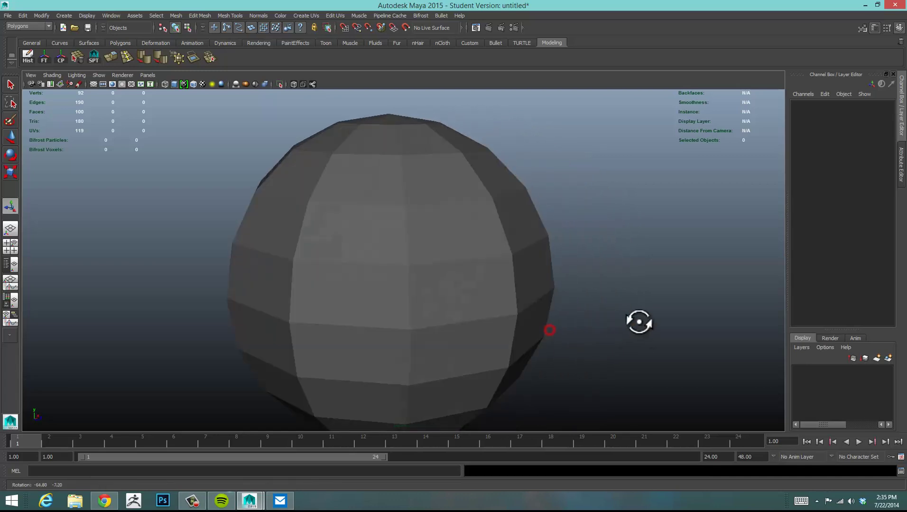
right_click_drag(638, 318, 539, 324, "alt")
middle_click_drag(544, 318, 571, 297, "alt")
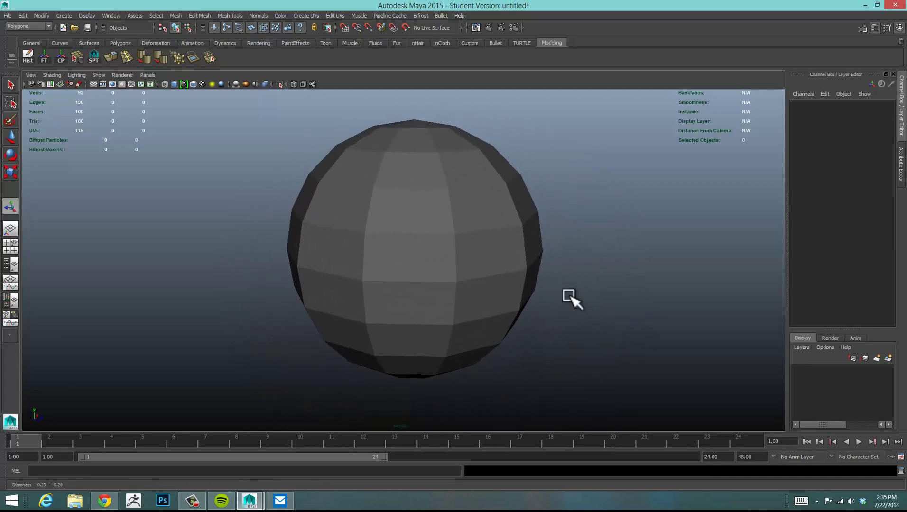
Soften all the edges of the sphere and deselect it
left_click(469, 215)
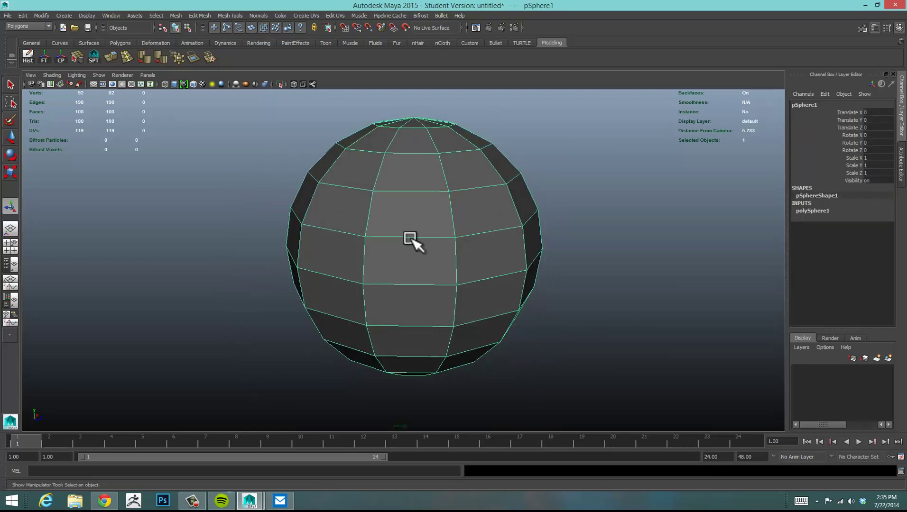
left_click(258, 15)
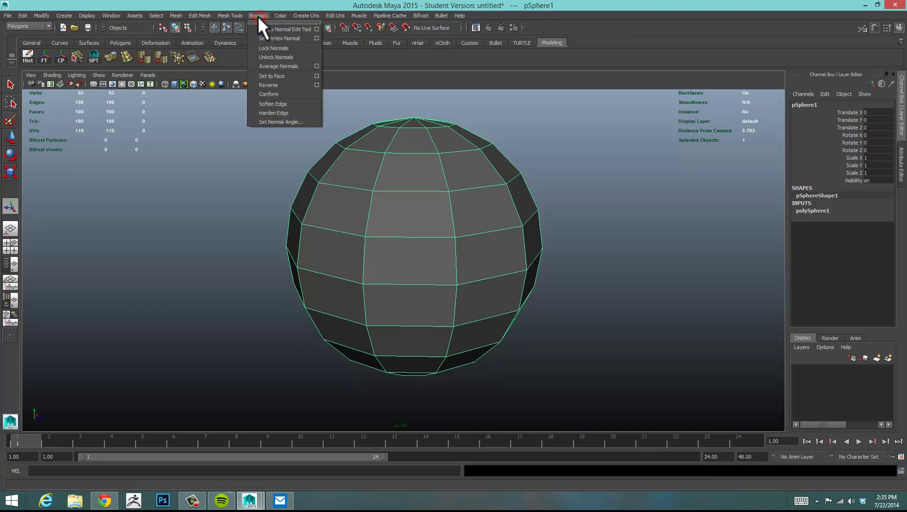
left_click(287, 104)
left_click(611, 216)
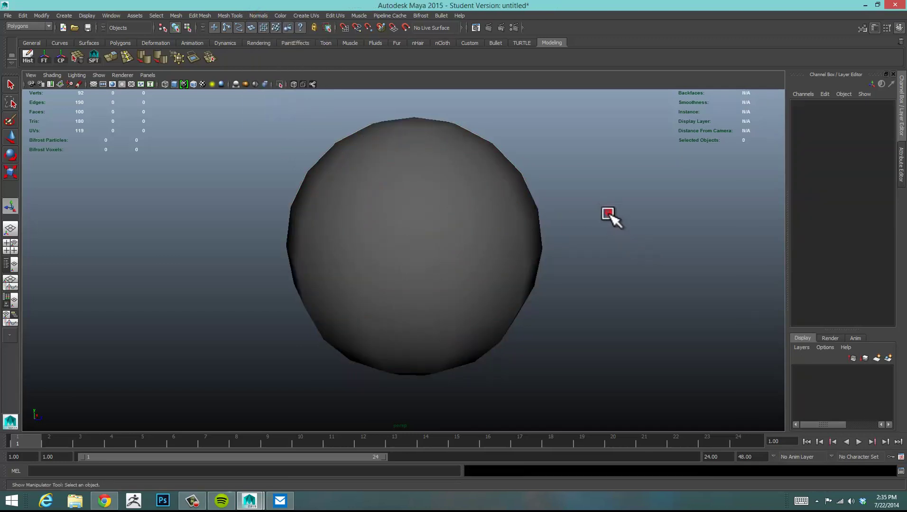
left_click_drag(648, 285, 629, 290, "alt")
Compare the softened sphere's highlighted edges with its unselected shading from several angles and distances
left_click(471, 223)
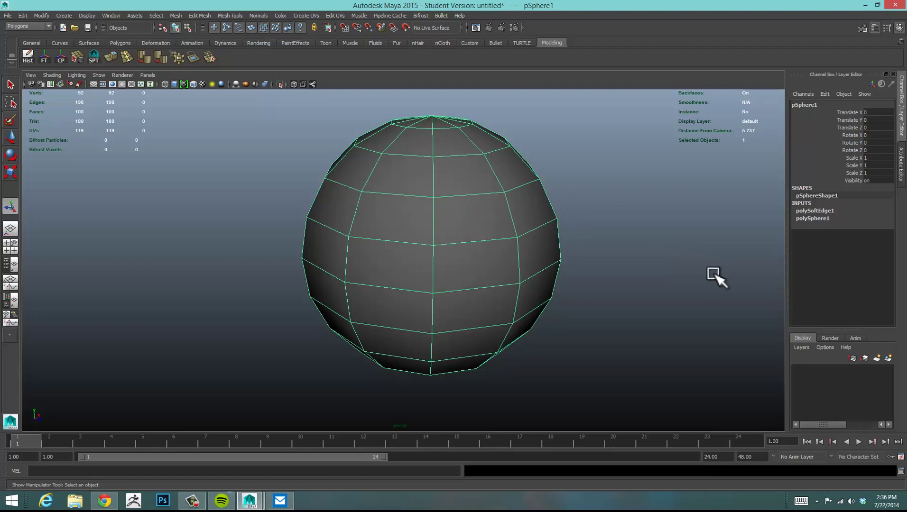
left_click_drag(569, 287, 528, 296, "alt")
right_click_drag(427, 304, 459, 303, "alt")
left_click_drag(462, 303, 458, 294, "alt")
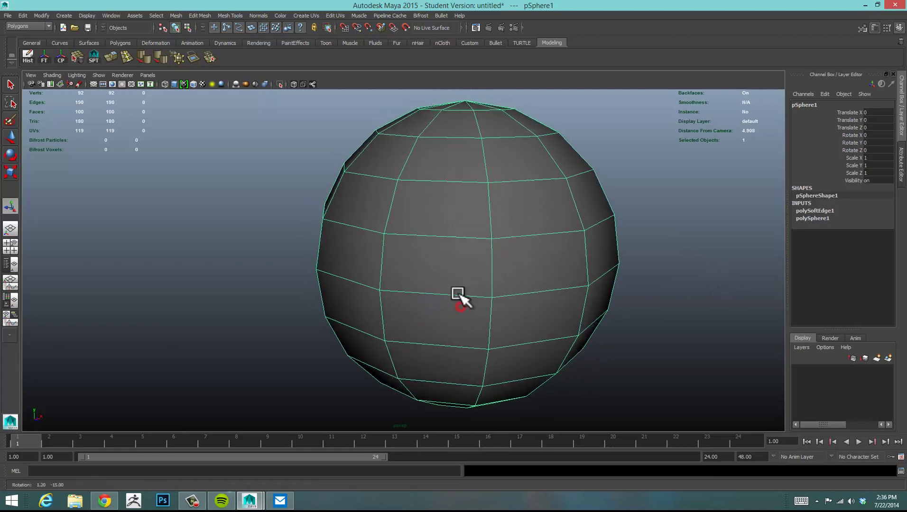
middle_click_drag(545, 304, 536, 304, "alt")
scroll(607, 303, "down", 3)
left_click(627, 319)
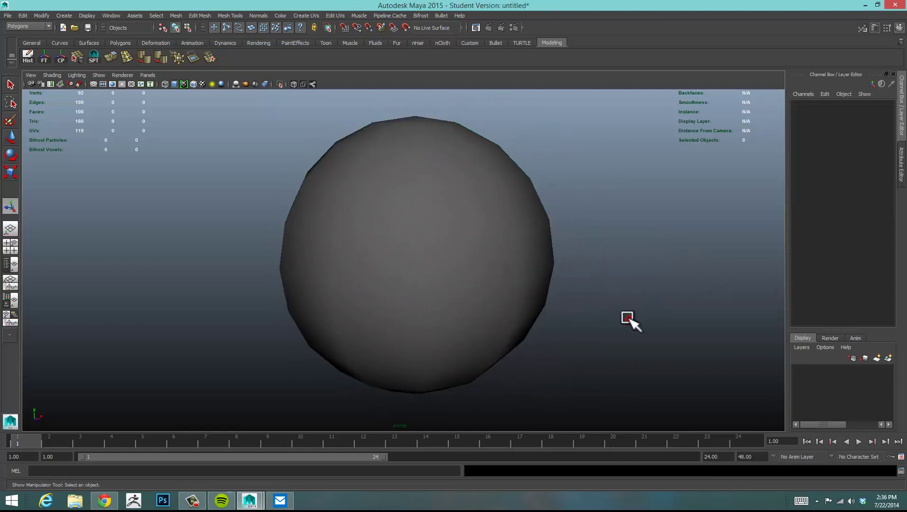
Harden one full vertical edge loop and the horizontal equator loop of the softened sphere
left_click(436, 246)
left_click_drag(565, 249, 626, 238, "alt")
mouse_move(436, 171)
right_mouse_down()
mouse_move(435, 157)
mouse_move(435, 166)
right_mouse_up()
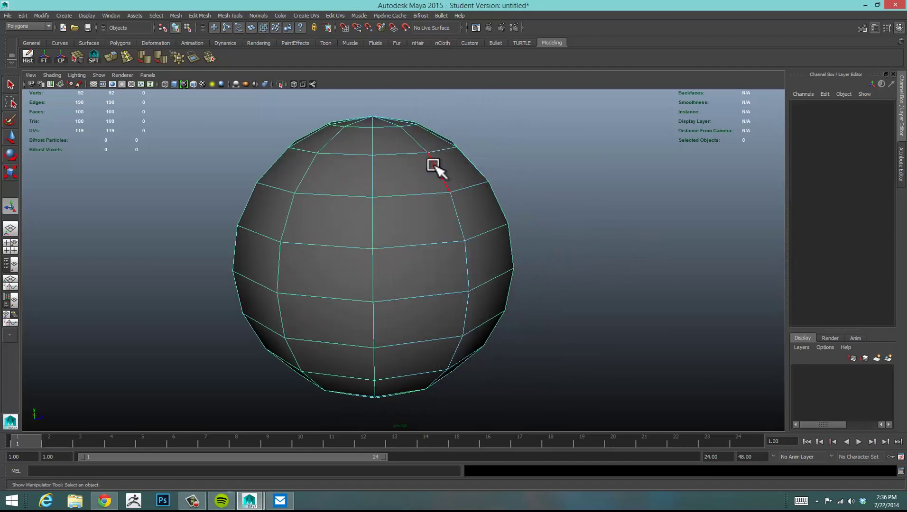
left_click(435, 169)
left_click_drag(663, 307, 620, 304, "alt")
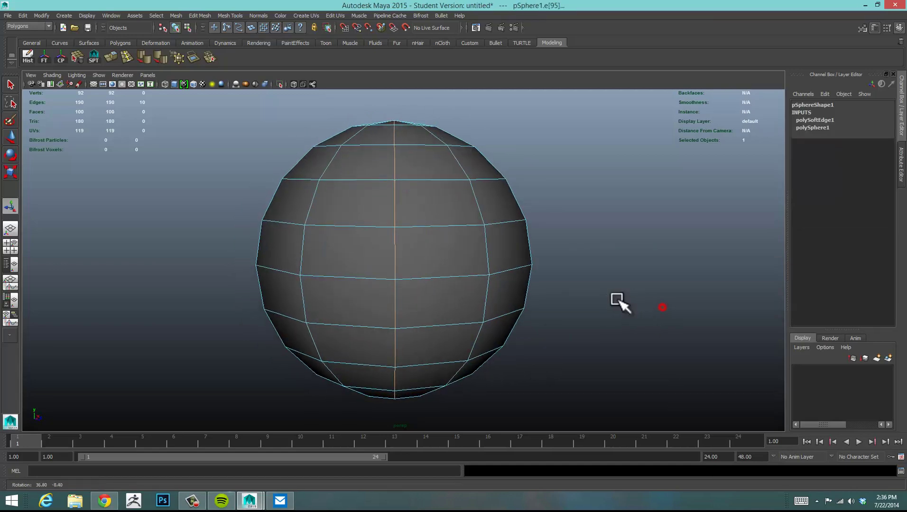
double_click(434, 279, "shift")
left_click_drag(650, 246, 646, 266, "alt")
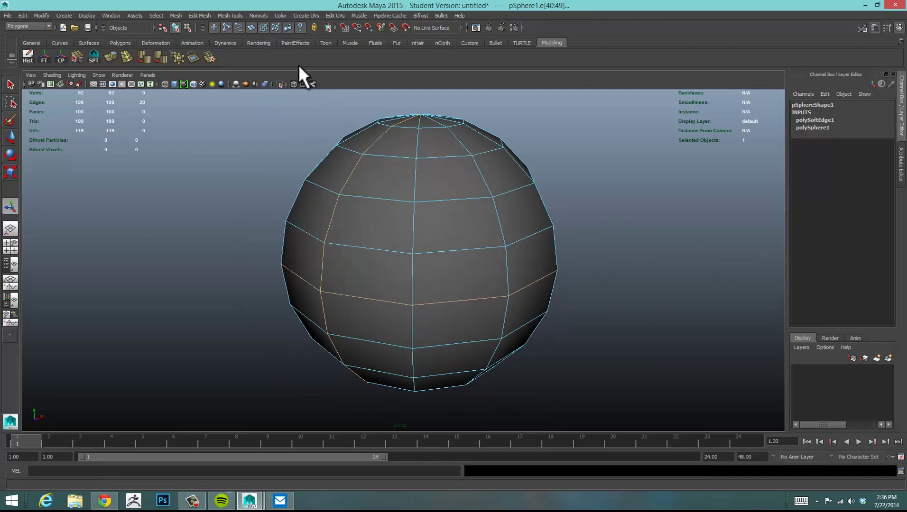
left_click(258, 16)
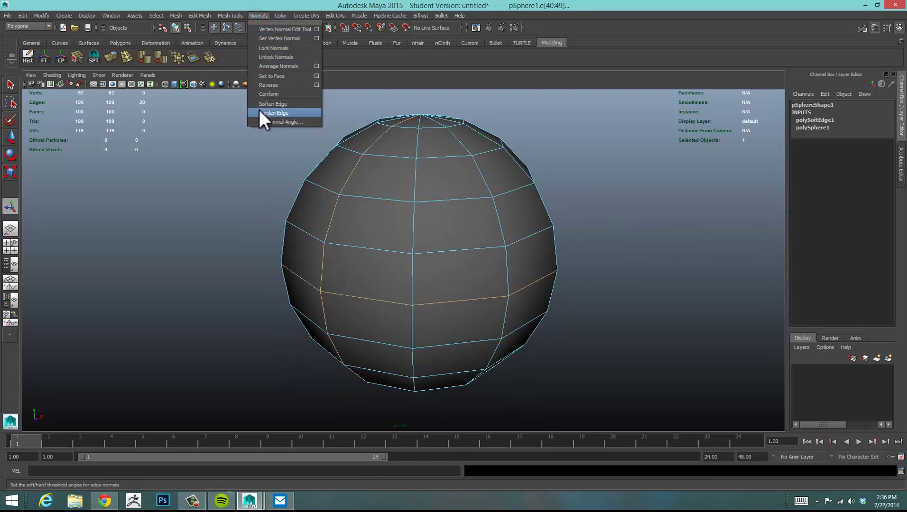
left_click(279, 112)
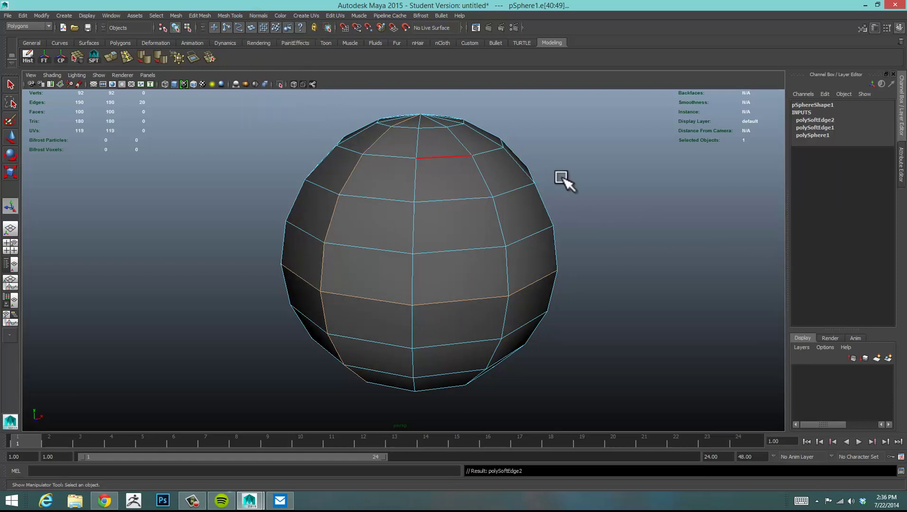
Return to object selection and examine the shading creases along the two hardened edge loops from several angles
left_click(603, 189)
right_click_drag(508, 226, 523, 208)
left_click(662, 194)
left_click_drag(637, 251, 651, 240, "alt")
middle_click_drag(646, 252, 691, 235, "alt")
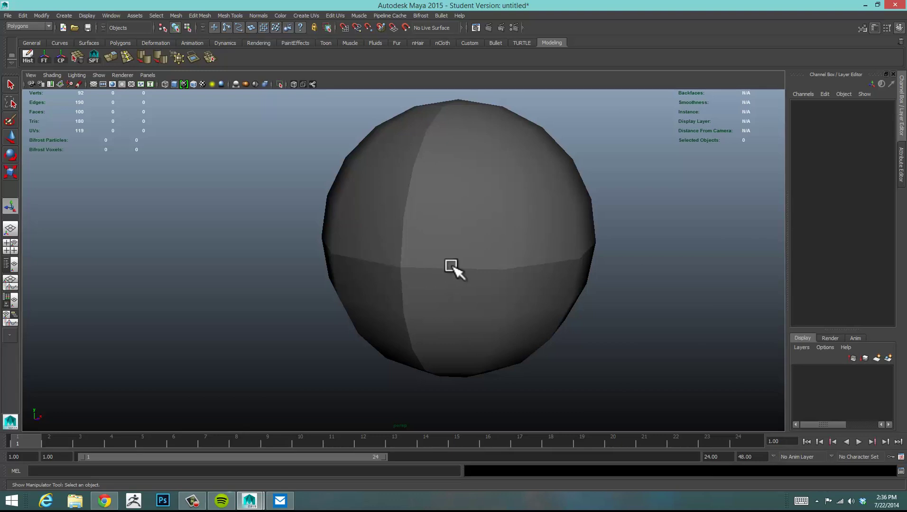
left_click_drag(464, 235, 490, 231, "alt")
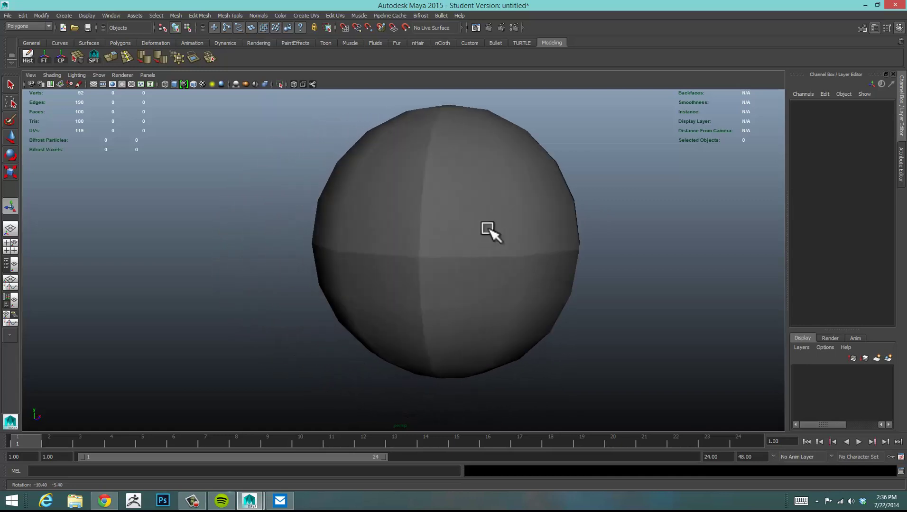
middle_click_drag(491, 231, 465, 243, "alt")
right_click_drag(542, 242, 478, 236, "alt")
Apply Soften Edge and immediately Harden Edge to the whole sphere, and compare its selected and unselected shading
left_click(399, 233)
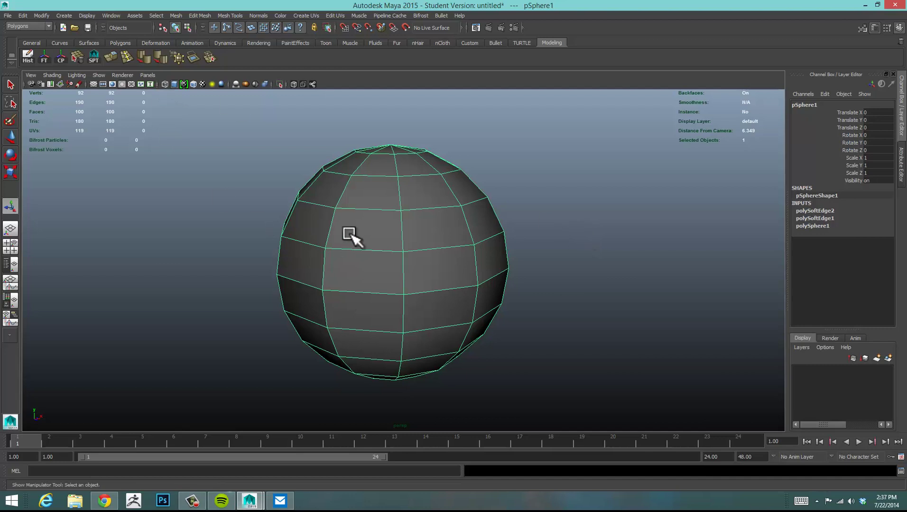
left_click(143, 55)
left_click(160, 54)
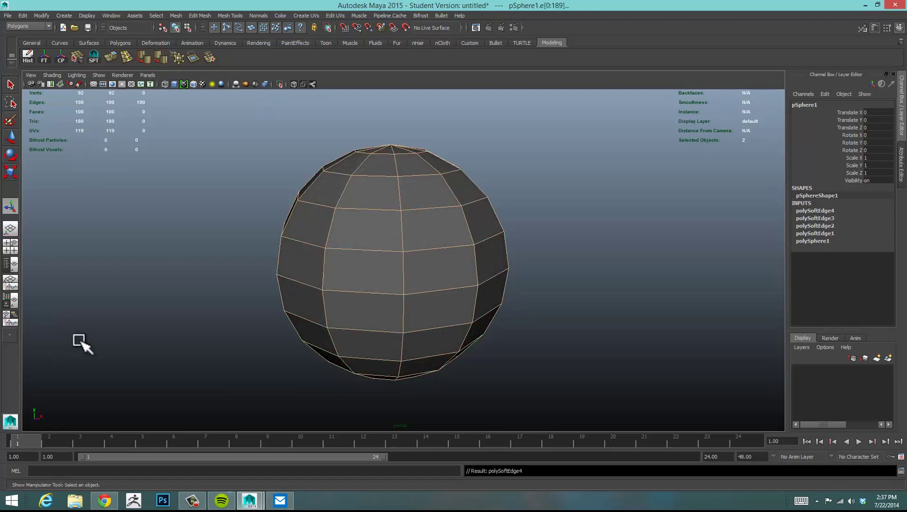
left_click(191, 289)
mouse_move(209, 302)
left_mouse_down("alt")
mouse_move(249, 302)
mouse_move(217, 353)
mouse_move(208, 295)
left_mouse_up("alt")
right_click_drag(196, 284, 294, 286, "alt")
left_click_drag(294, 286, 309, 280, "alt")
left_click(361, 249)
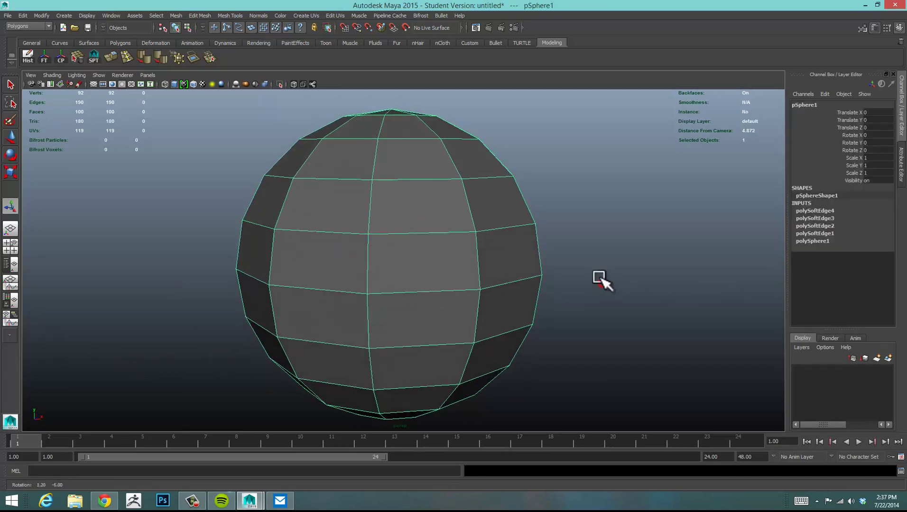
left_click_drag(602, 279, 518, 266, "alt")
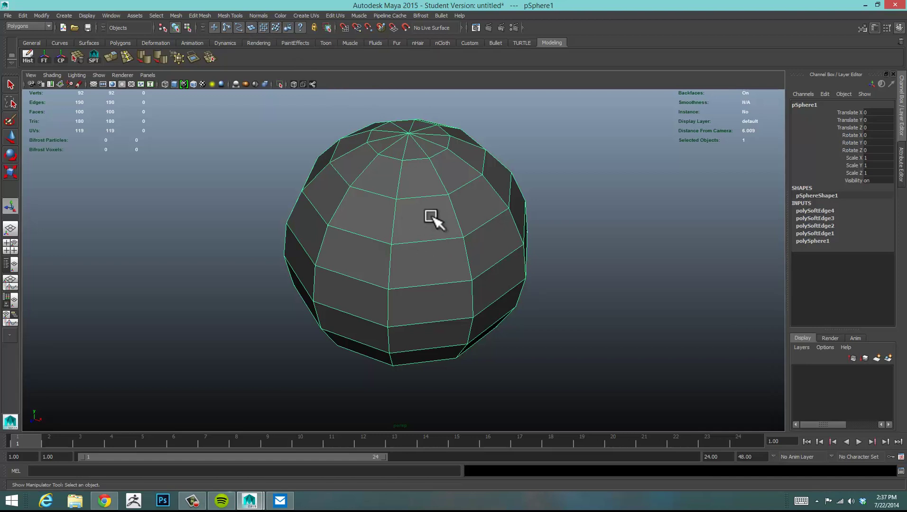
Reapply Soften Edge to the whole faceted sphere
left_click(257, 15)
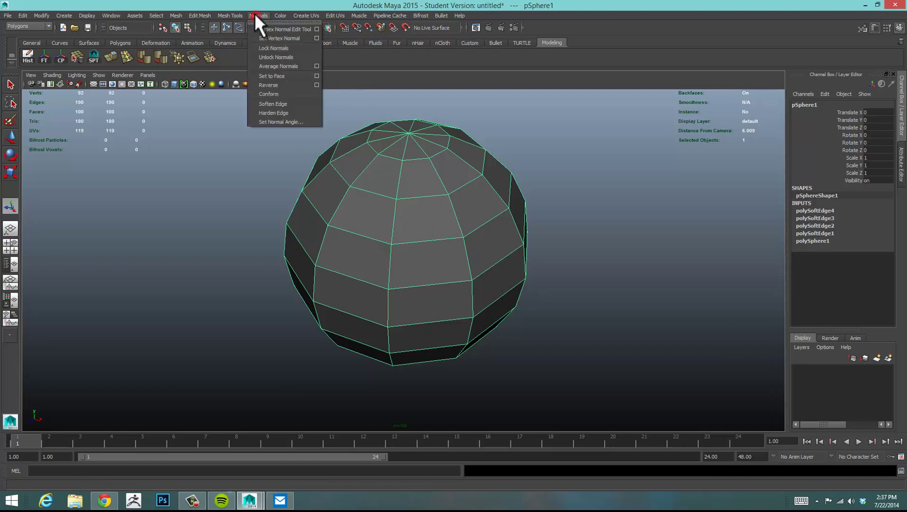
left_click(525, 275)
right_click_drag(454, 239, 450, 252)
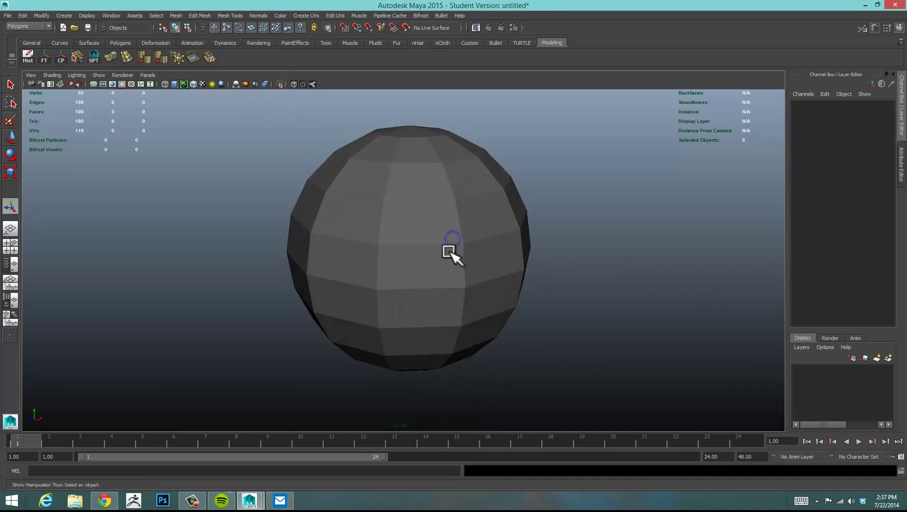
mouse_move(438, 193)
right_mouse_down()
mouse_move(492, 176)
mouse_move(444, 178)
right_mouse_up()
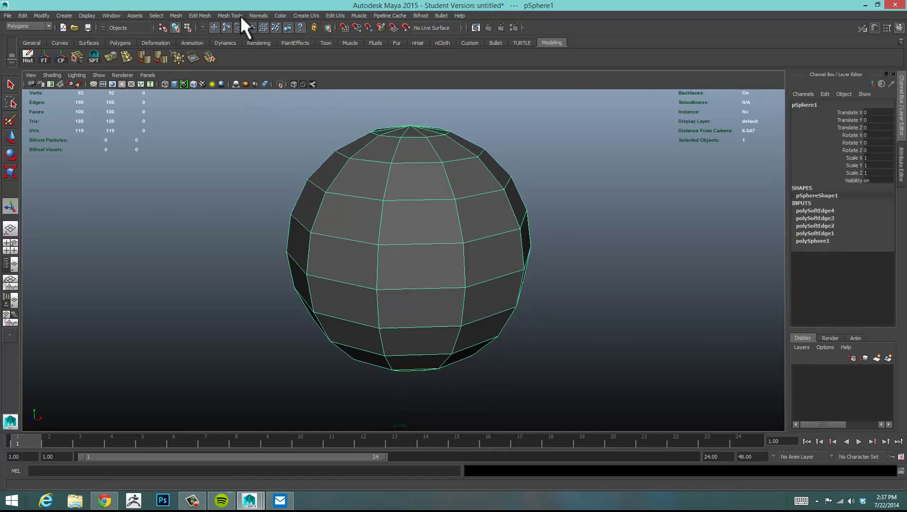
left_click(253, 15)
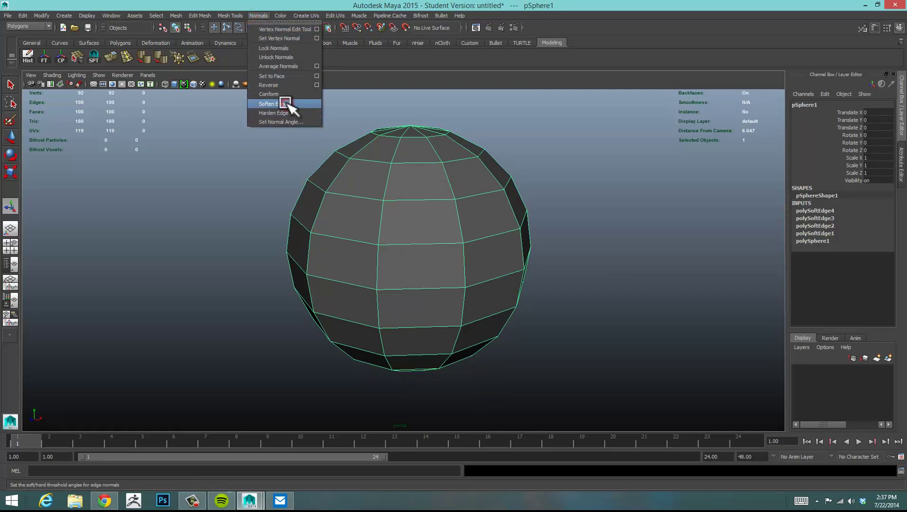
left_click(288, 104)
left_click(192, 294)
Insert a horizontal edge loop just above the sphere's equator
right_click_drag(361, 257, 371, 218)
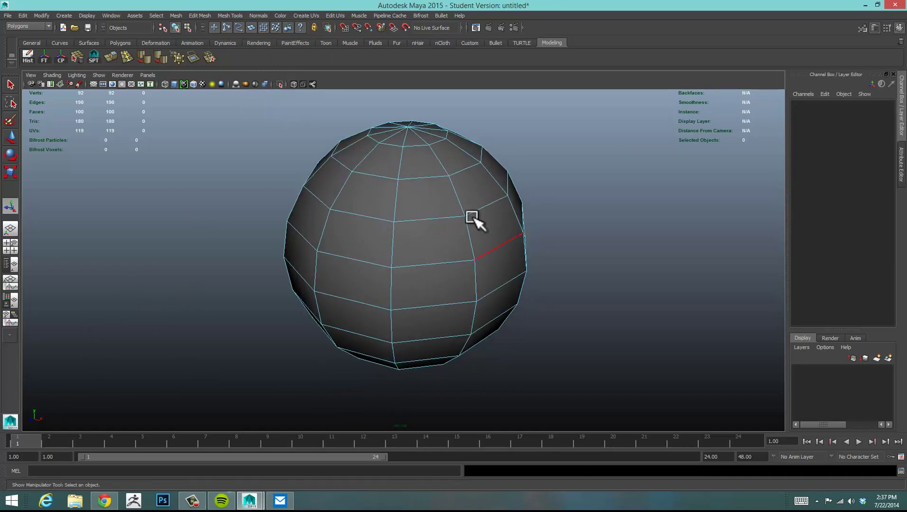
left_click(127, 58)
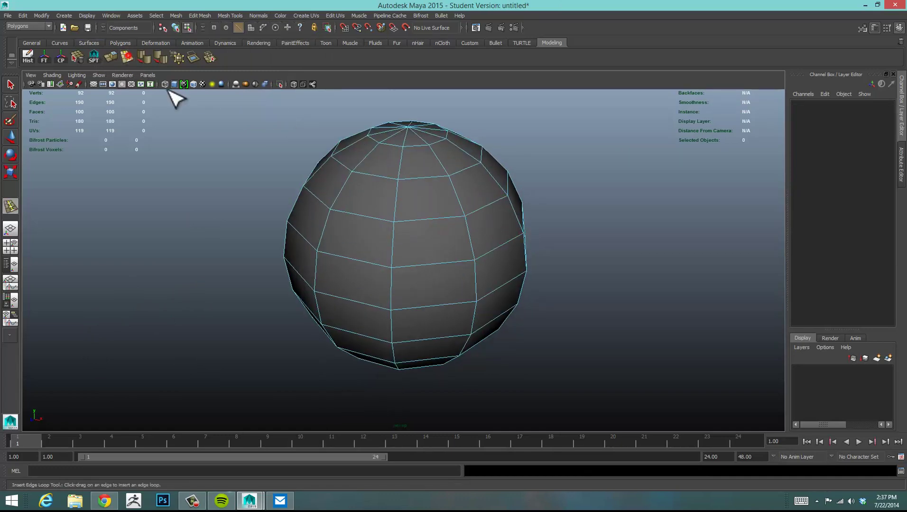
left_click(477, 282)
key("w")
left_click_drag(675, 300, 627, 283, "alt")
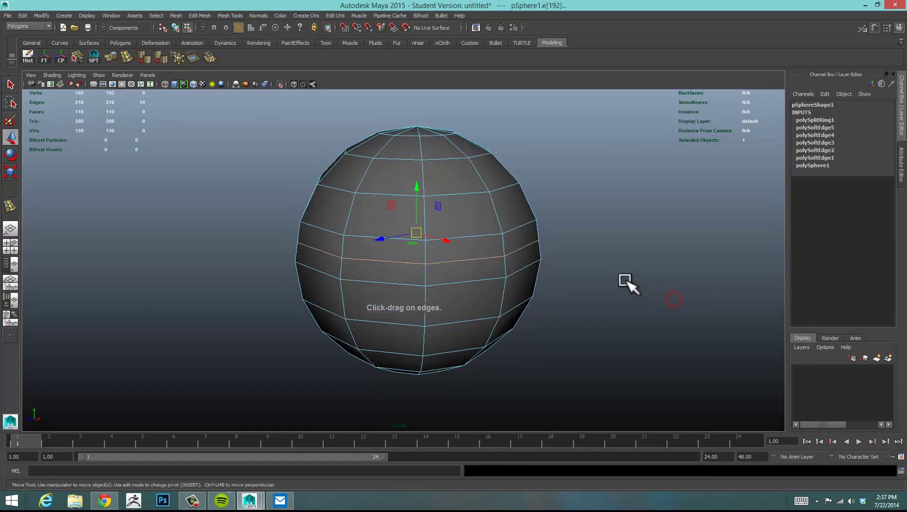
Scale the inserted edge loop slightly outward to form a ridge and return to object selection
right_click_drag(536, 257, 531, 248)
key("e")
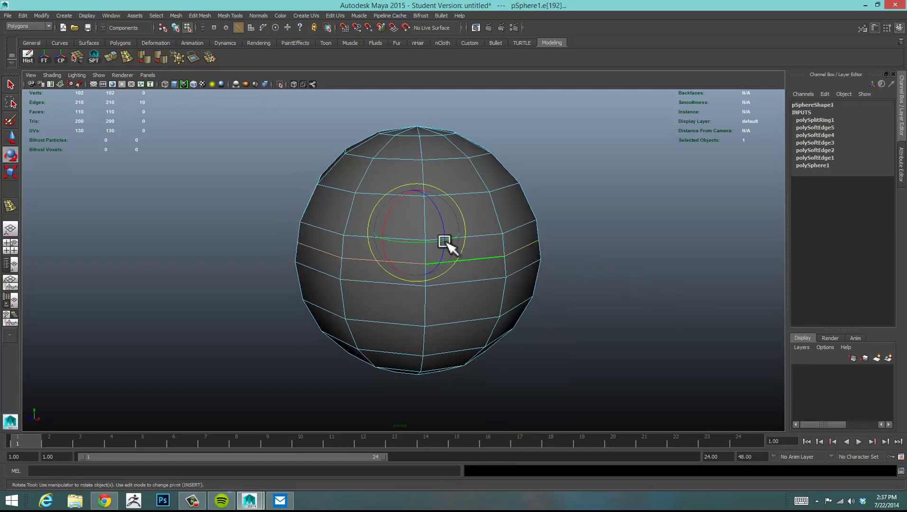
key("r")
left_click_drag(417, 234, 423, 233)
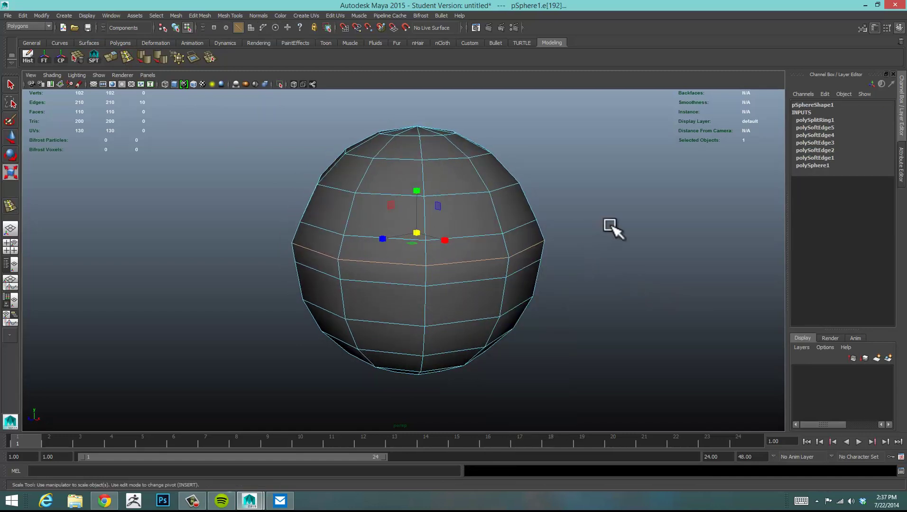
left_click(611, 226)
right_click_drag(497, 226, 539, 215)
left_click(623, 205)
Harden the outward-scaled edge loop above the equator and view the ridge's shading on the deselected sphere
left_click_drag(566, 216, 520, 243, "alt")
left_click(448, 254)
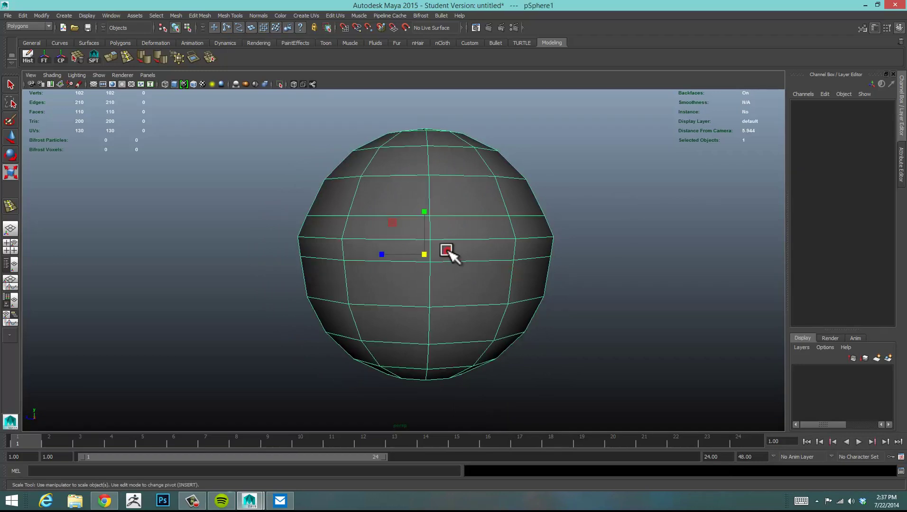
right_click_drag(411, 243, 405, 208)
double_click(400, 241)
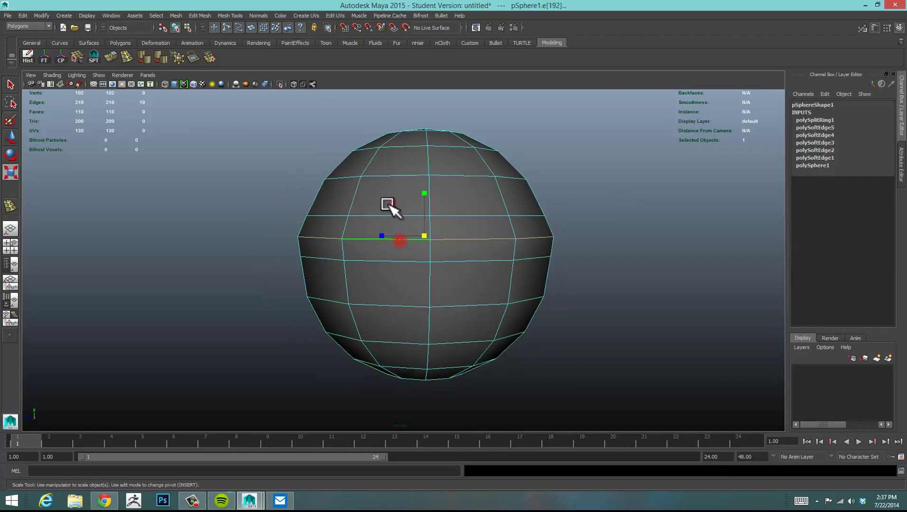
left_click(160, 56)
left_click(752, 302)
left_click_drag(604, 285, 511, 247, "alt")
right_click_drag(509, 246, 551, 233)
left_click_drag(662, 262, 654, 246, "alt")
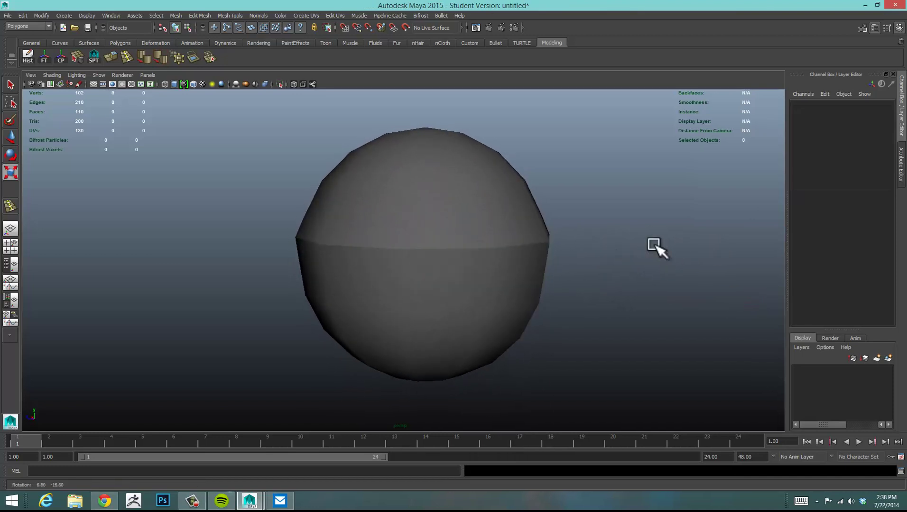
left_click_drag(462, 245, 465, 225, "alt")
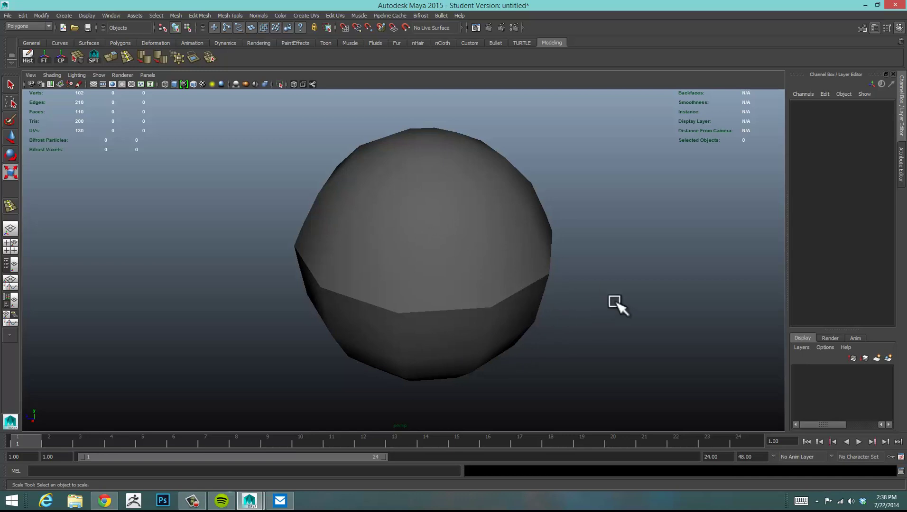
Apply Soften Edge followed by Harden Edge to the whole sphere, and deselect it to view the faceted shading
left_click_drag(617, 304, 462, 243, "alt")
left_click(482, 269)
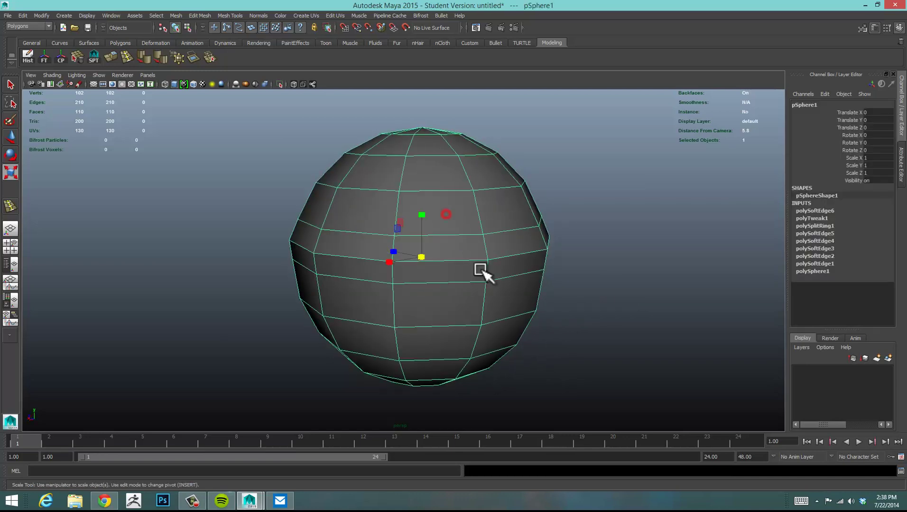
left_click(141, 57)
left_click(160, 59)
left_click(162, 307)
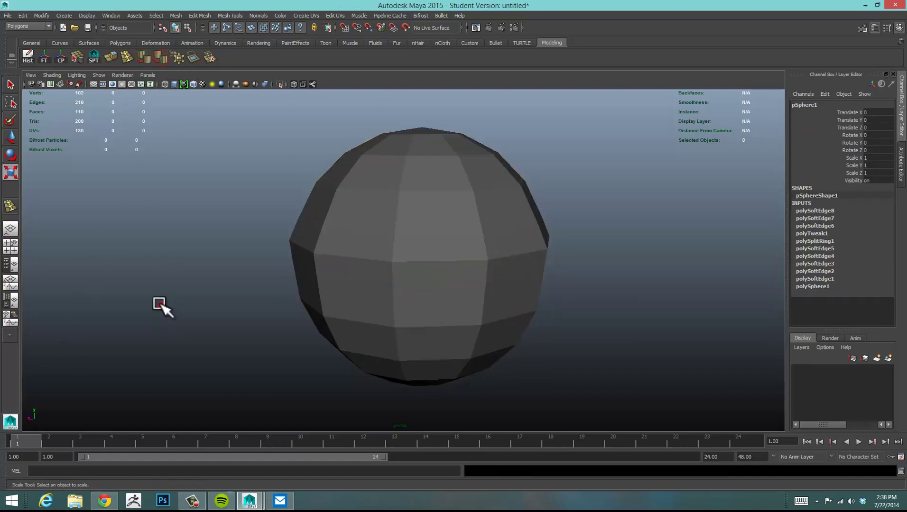
mouse_move(239, 261)
left_mouse_down("alt")
mouse_move(229, 257)
mouse_move(232, 248)
left_mouse_up("alt")
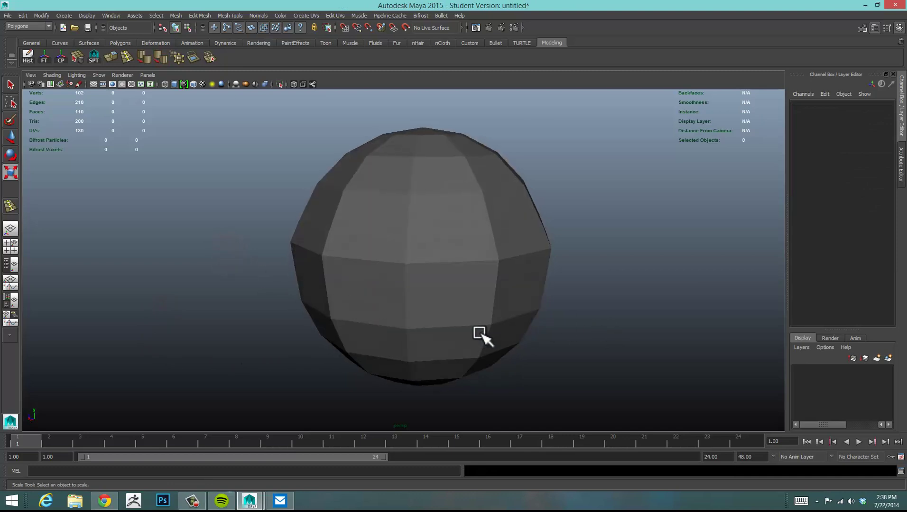
Pull two vertically adjacent vertices on the sphere's upper half outward to deform its silhouette
left_click_drag(480, 334, 472, 257, "alt")
right_click(461, 229)
left_click(461, 229)
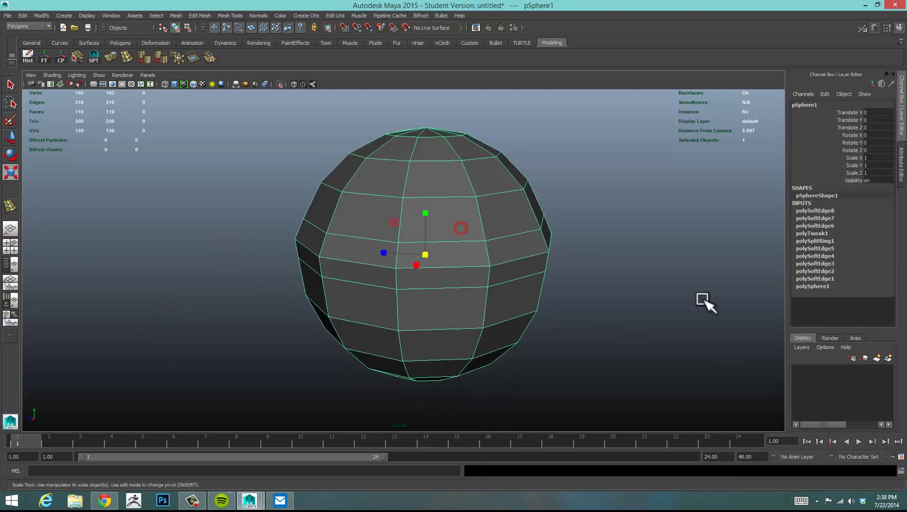
mouse_move(704, 302)
left_mouse_down("alt")
mouse_move(674, 265)
mouse_move(565, 248)
left_mouse_up("alt")
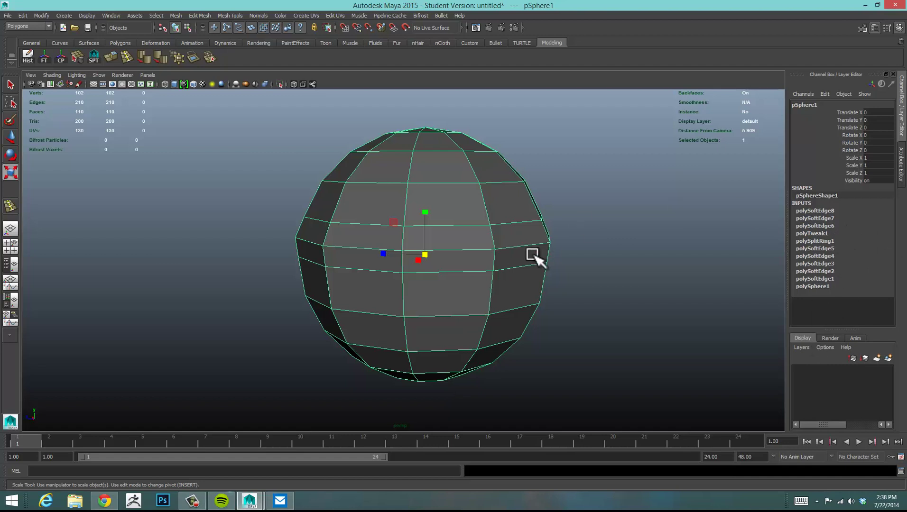
left_click_drag(543, 223, 543, 233, "alt")
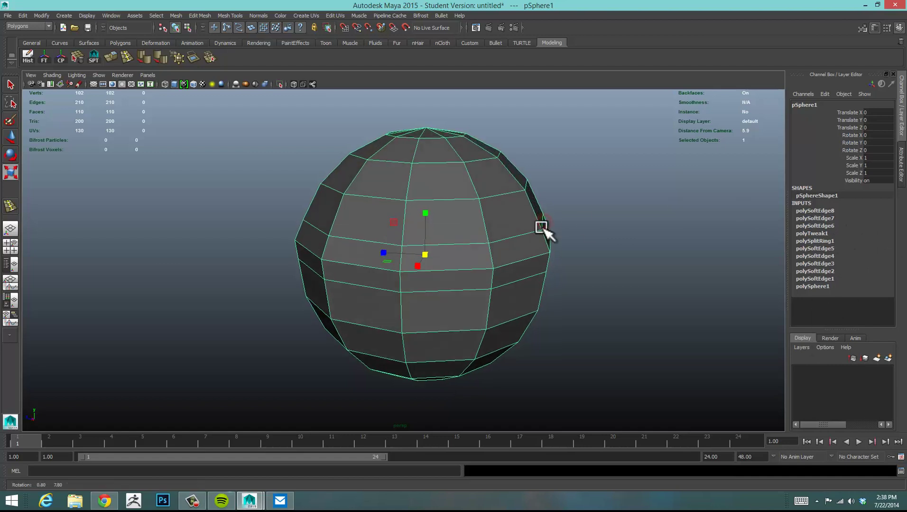
right_click_drag(523, 194, 489, 196)
left_click(524, 190)
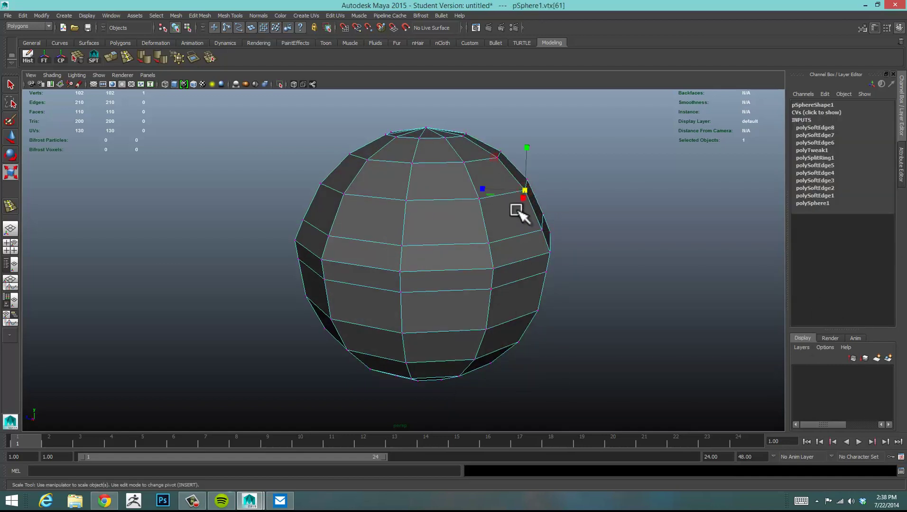
key("w")
left_click_drag(530, 190, 552, 184)
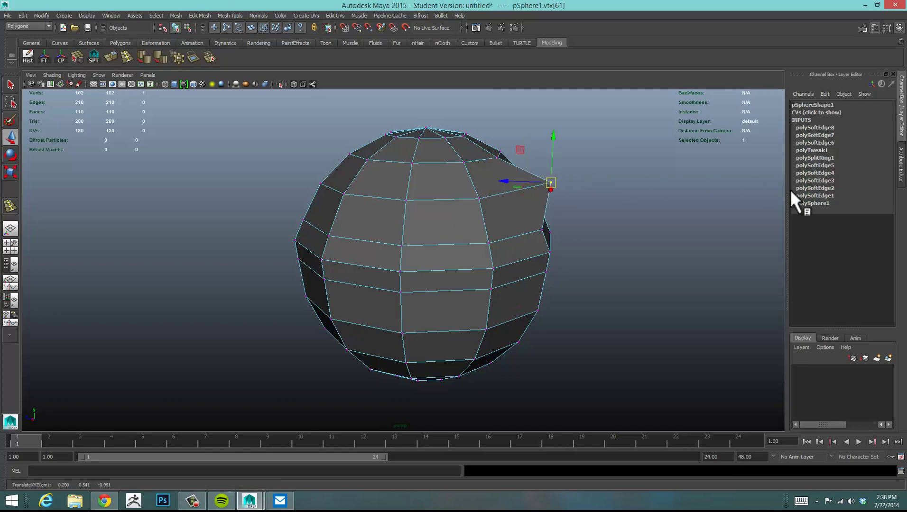
left_click(541, 230)
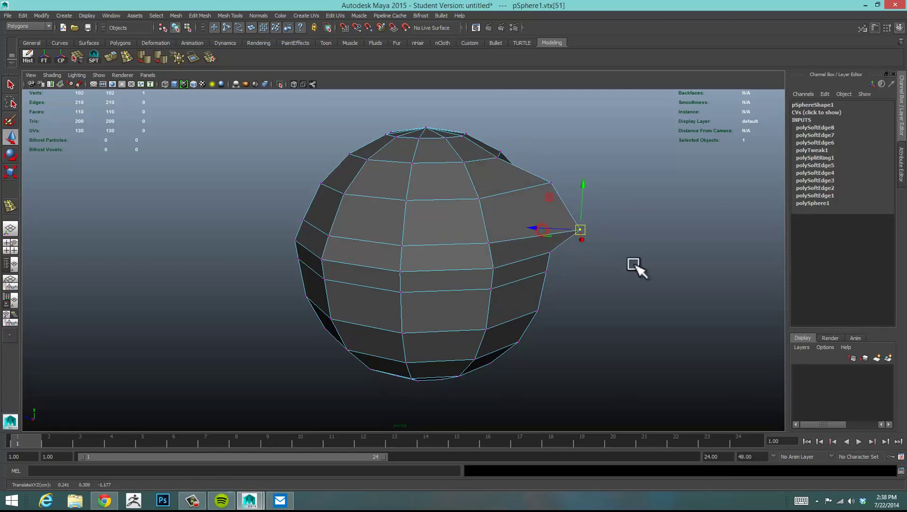
Extrude one quad face on the sphere's upper half outward into a block and return to object selection
left_click_drag(636, 265, 493, 242, "alt")
right_click_drag(494, 242, 488, 246)
left_click(490, 247)
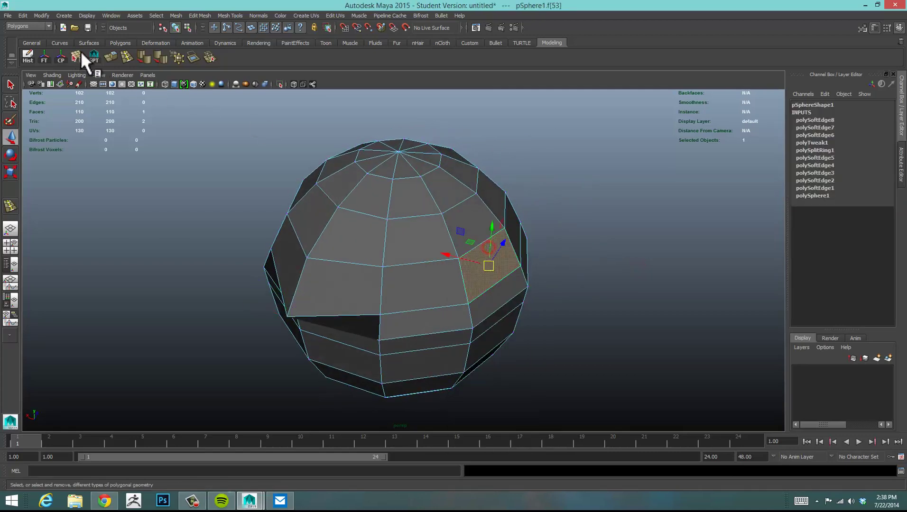
left_click(113, 55)
key("w")
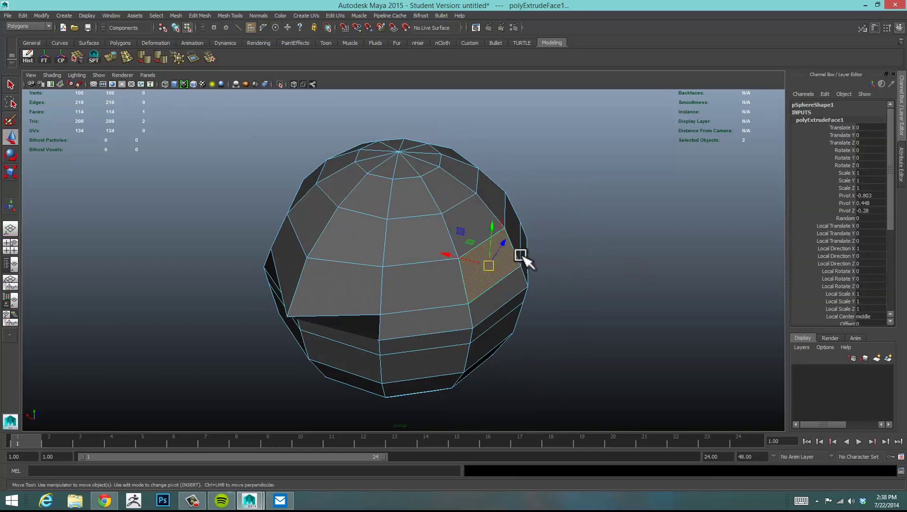
left_click_drag(489, 260, 541, 219)
left_click_drag(550, 302, 594, 282, "alt")
right_click_drag(479, 223, 467, 197)
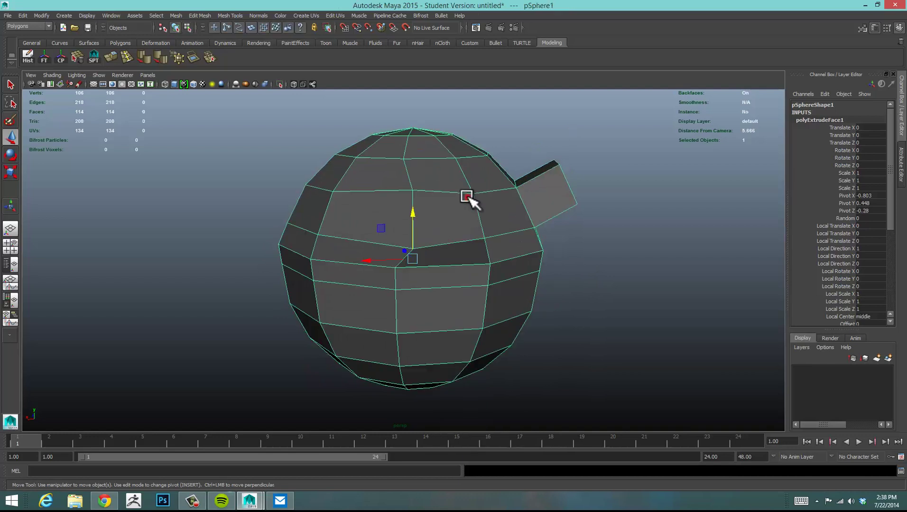
Delete the construction history of the deformed sphere
left_click(22, 14)
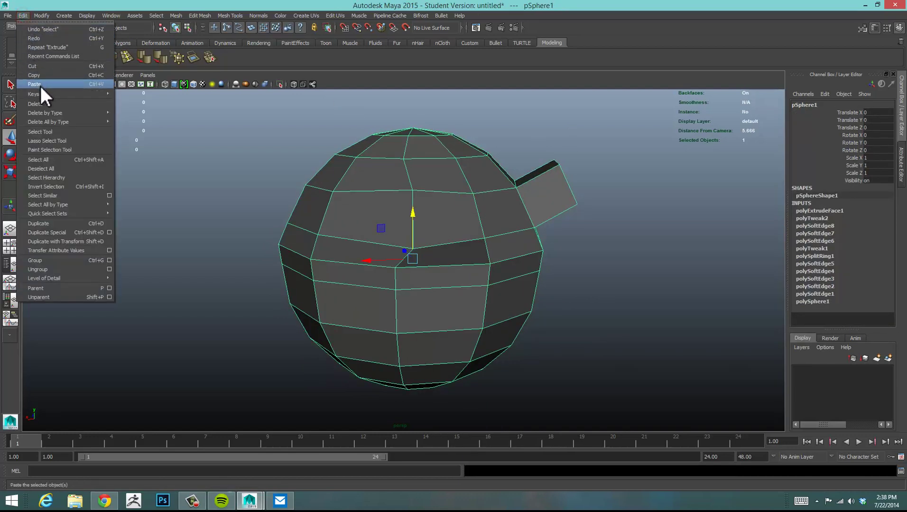
mouse_move(80, 112)
left_click(136, 115)
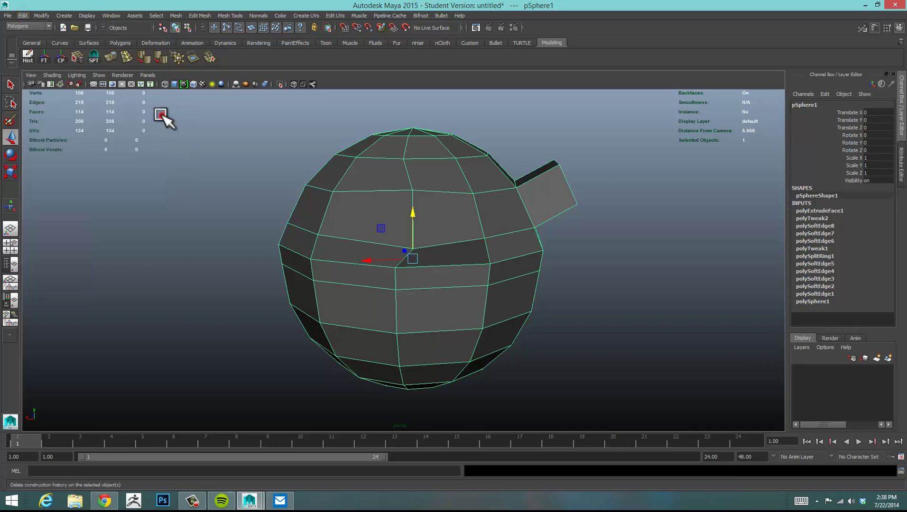
left_click_drag(670, 288, 675, 290, "alt")
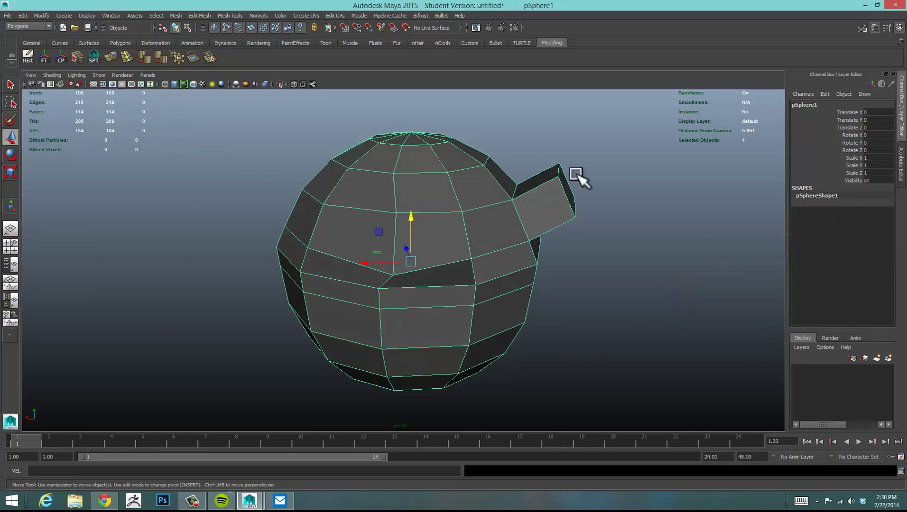
left_click_drag(581, 206, 546, 211, "alt")
right_click_drag(701, 207, 615, 207, "alt")
right_click_drag(452, 264, 549, 270, "alt")
middle_click_drag(549, 270, 544, 276, "alt")
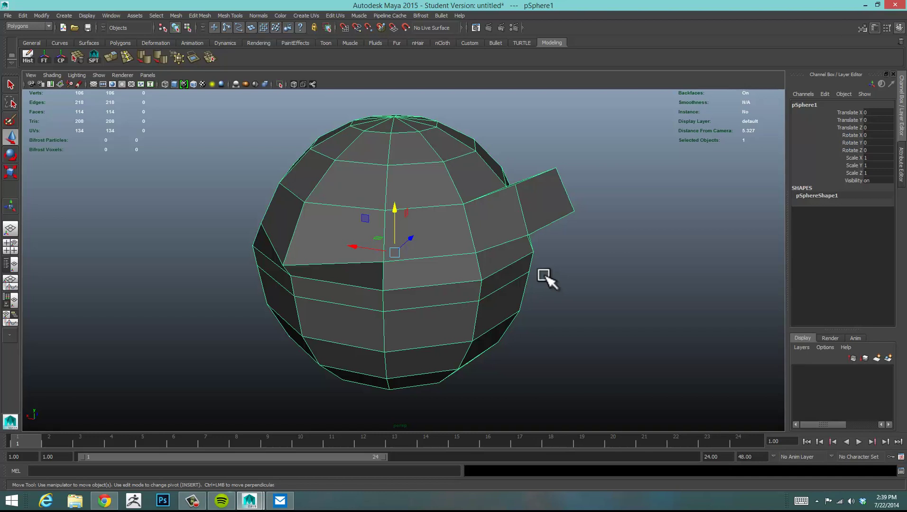
left_click(192, 501)
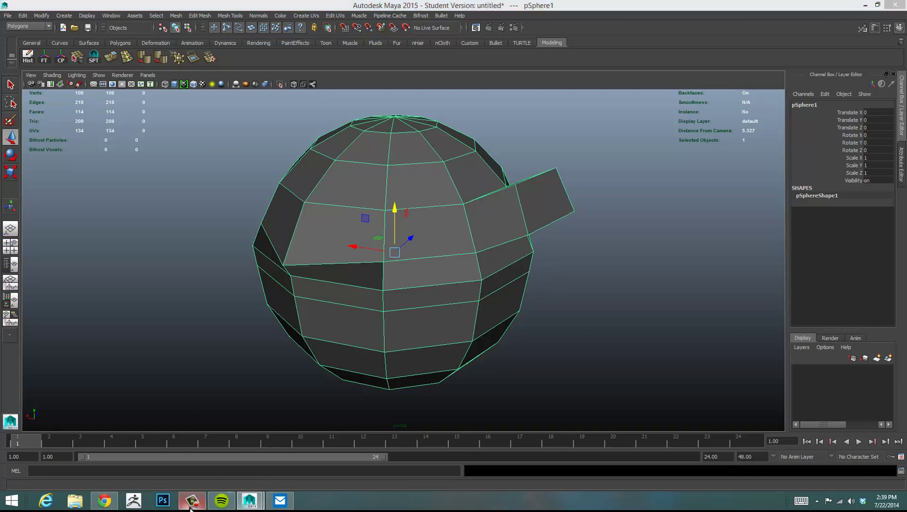